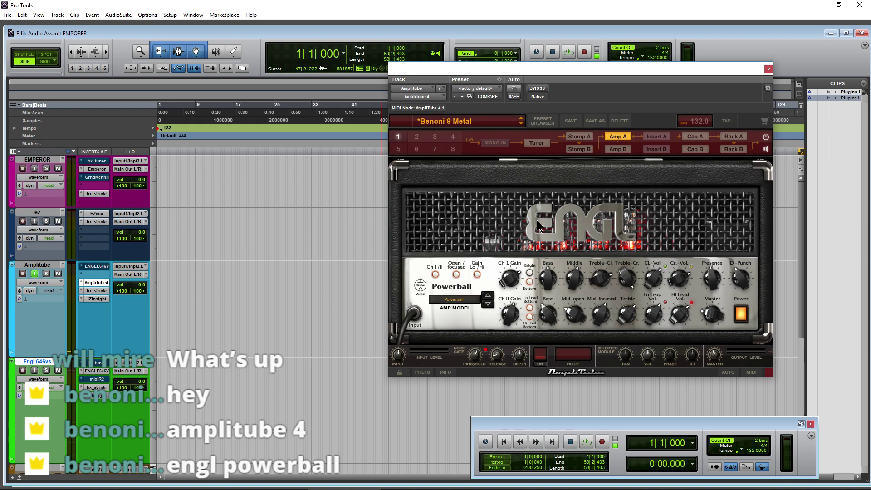
# Switch to the browser to skim the AmpliTube Custom Shop product page, and return to Pro Tools.
pyautogui.click(186, 481)
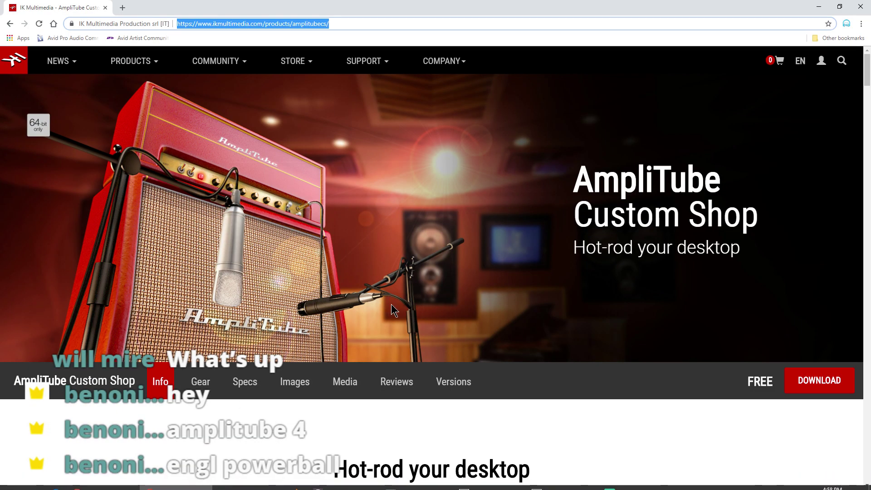
pyautogui.scroll(-3, 580, 281)
pyautogui.scroll(-3, 546, 295)
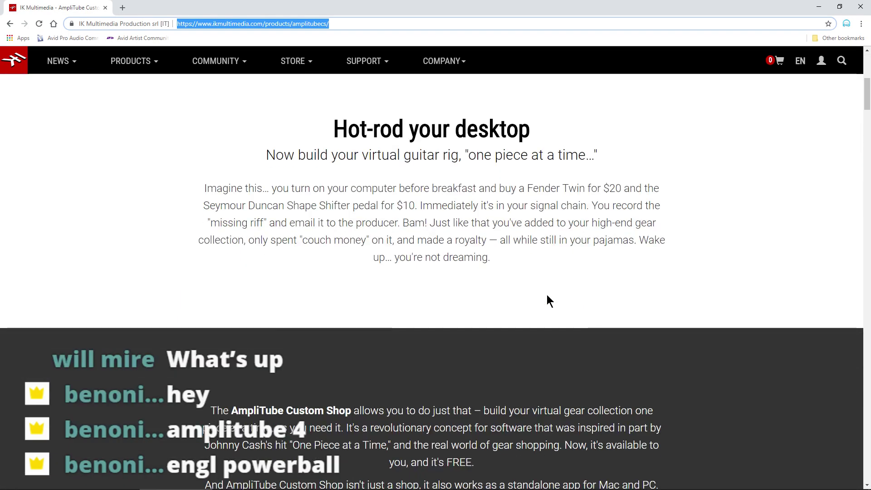
pyautogui.scroll(6, 546, 295)
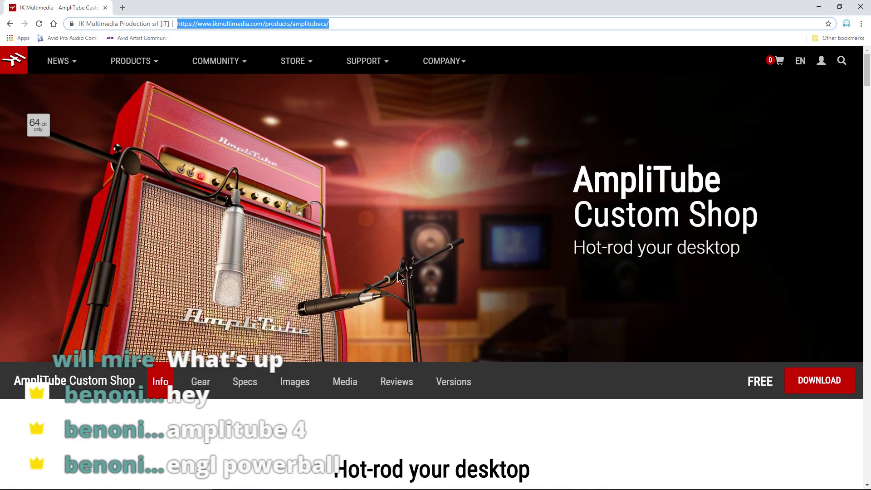
pyautogui.moveTo(628, 488)
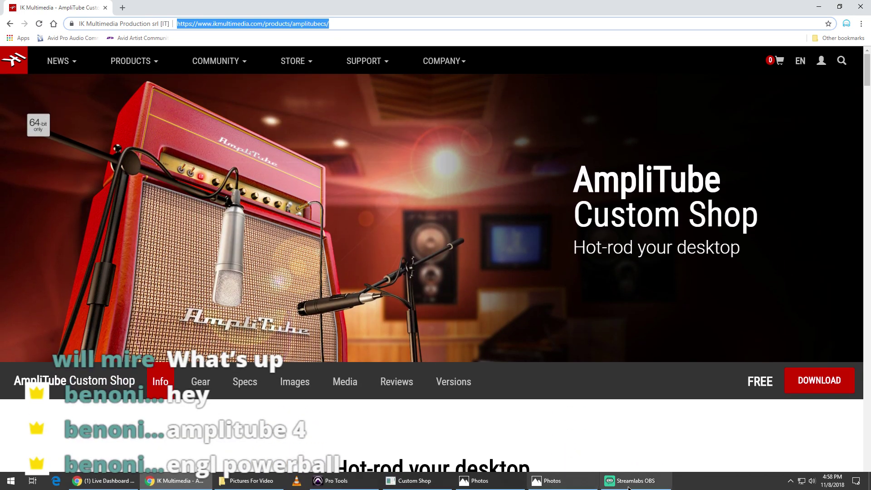
pyautogui.click(335, 481)
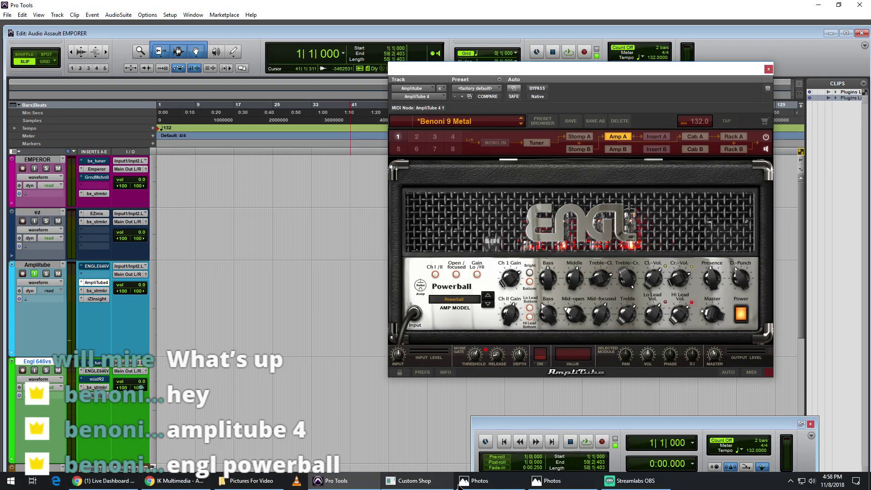
# Switch to Photos to view the 9-string guitar tuning image, close benoniAmazon.jpg, and return to Pro Tools.
pyautogui.click(480, 481)
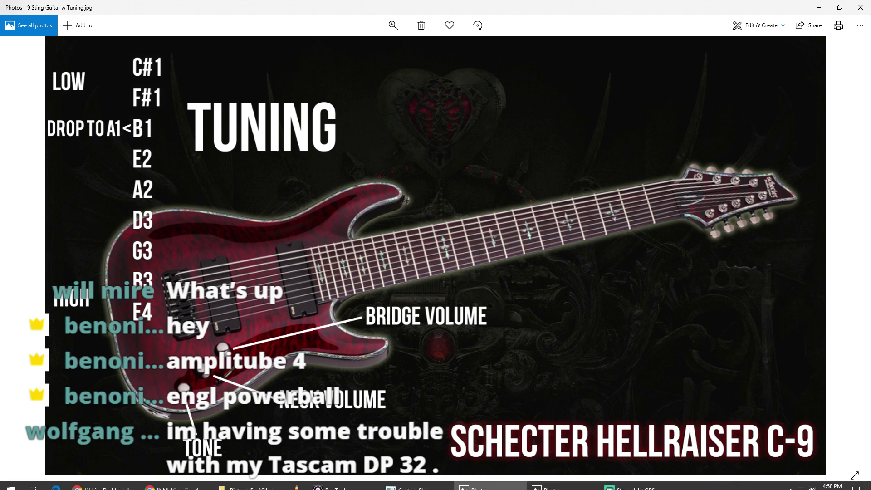
pyautogui.click(551, 480)
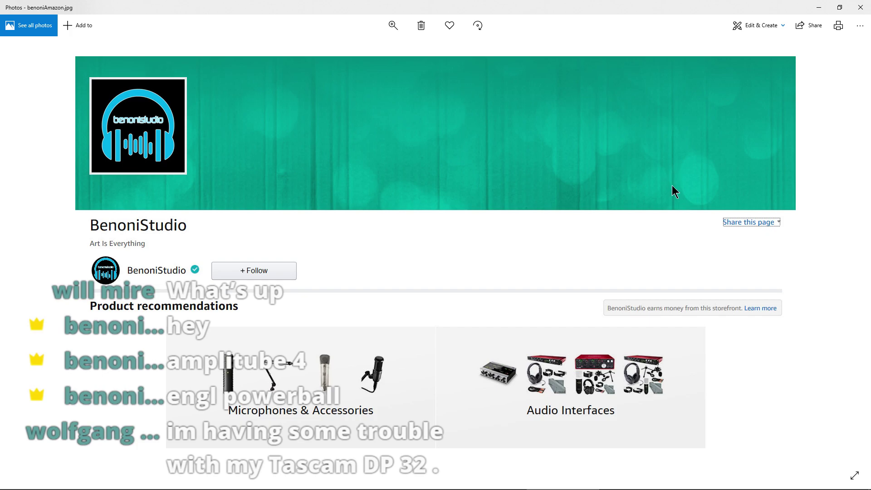
pyautogui.click(860, 12)
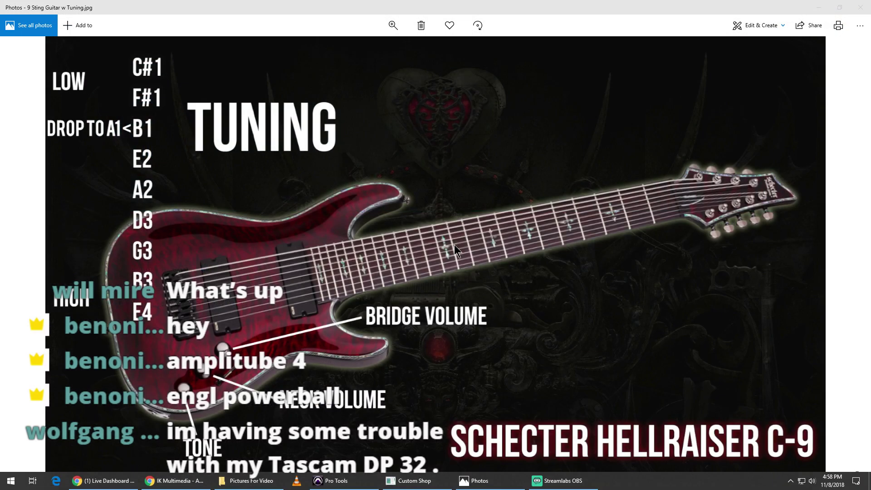
pyautogui.click(820, 8)
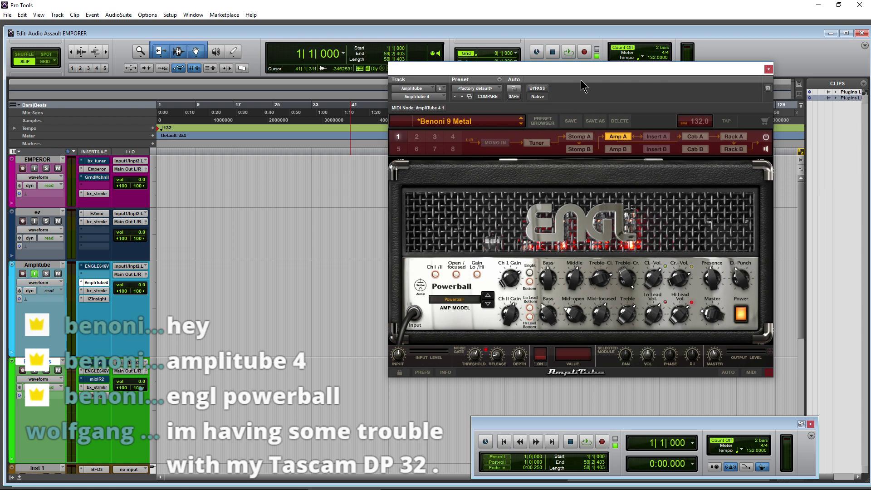
# Open the ENGL E646 VS insert on the Engl 646vs track, show its amp front view, and arrange it beside the AmpliTube 4 window.
pyautogui.moveTo(580, 76); pyautogui.dragTo(507, 25)
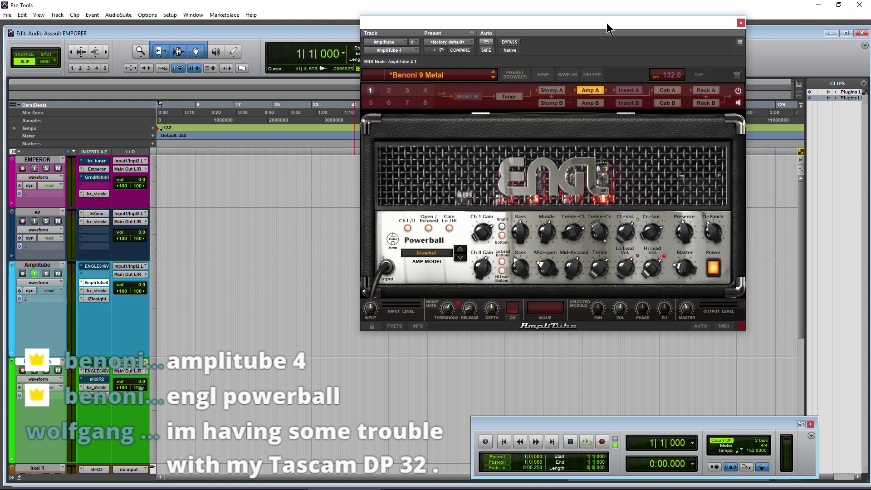
pyautogui.moveTo(611, 24); pyautogui.dragTo(540, 25)
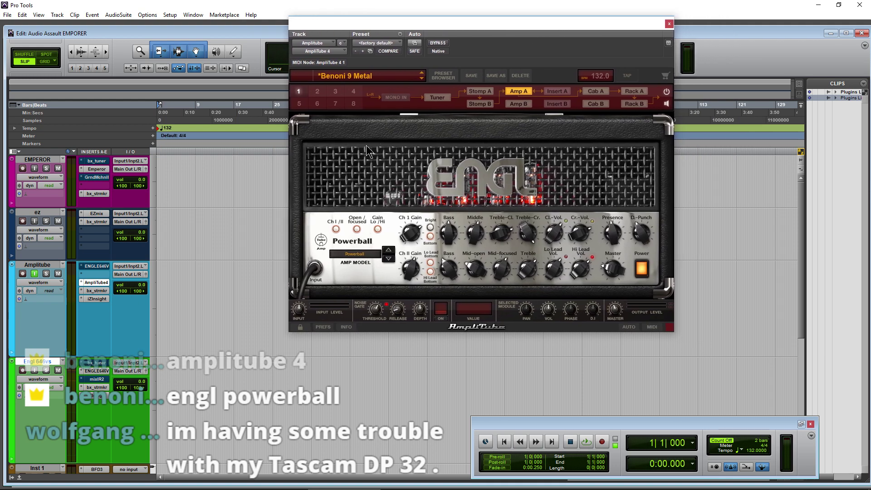
pyautogui.click(98, 371)
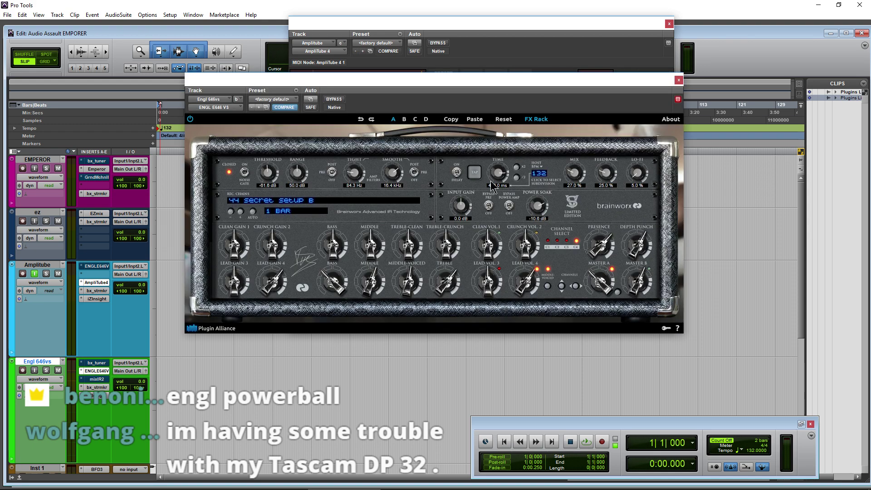
pyautogui.moveTo(460, 83); pyautogui.dragTo(595, 145)
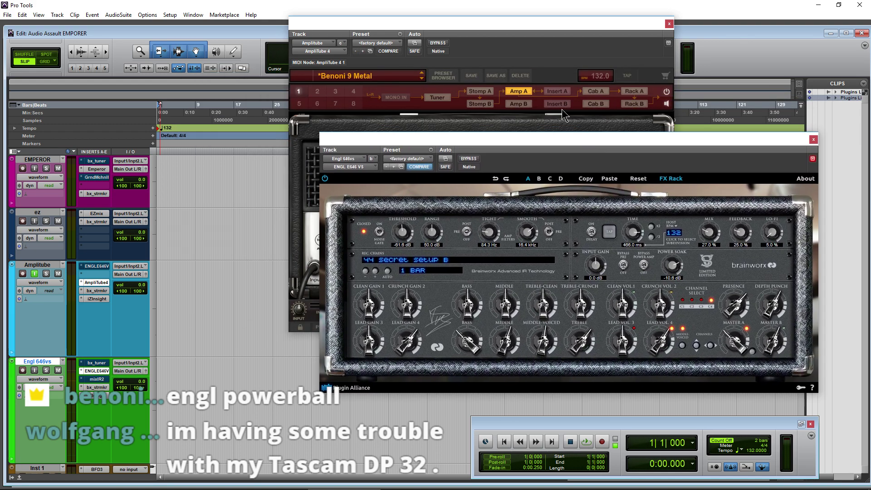
pyautogui.click(679, 185)
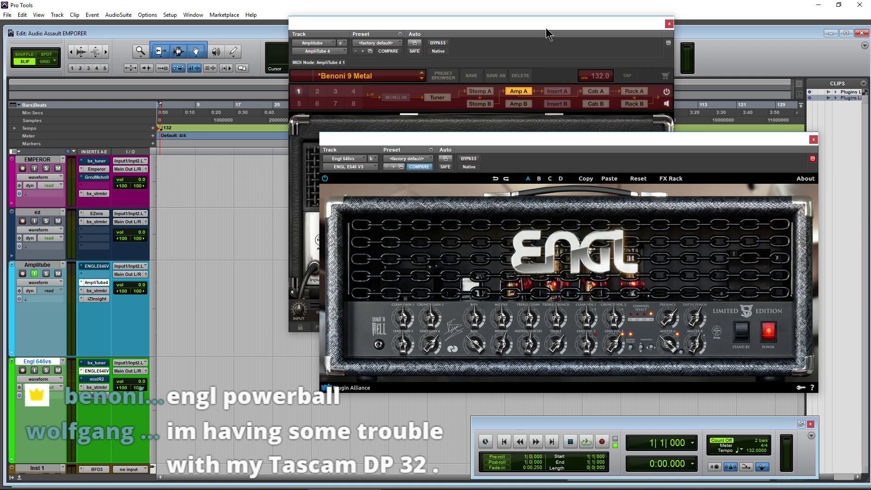
pyautogui.moveTo(549, 32); pyautogui.dragTo(321, 36)
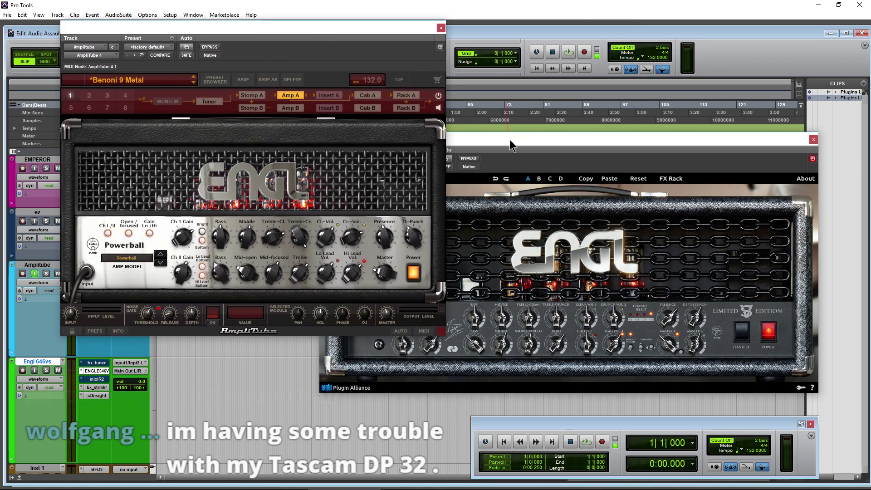
pyautogui.moveTo(505, 141); pyautogui.dragTo(512, 141)
pyautogui.moveTo(238, 28); pyautogui.dragTo(291, 36)
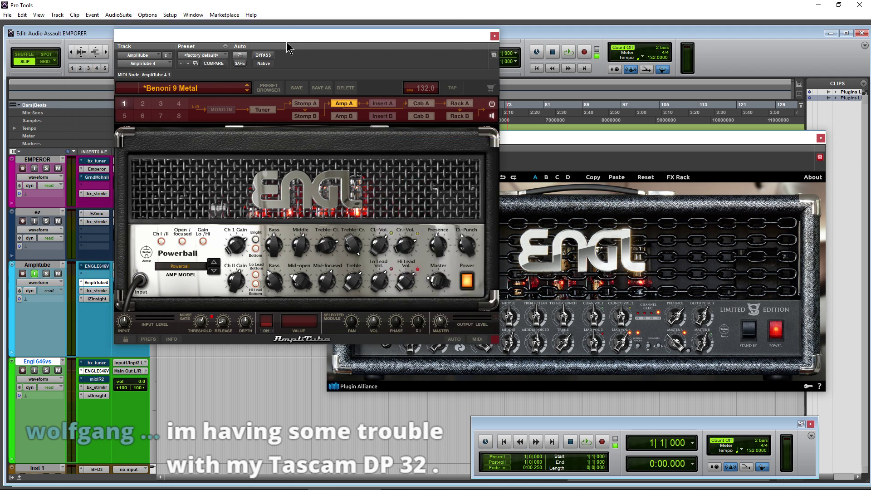
# Audition both amps by alternating input monitoring between the Amplitube and Engl 646vs tracks, ending on Amplitube.
pyautogui.click(34, 273)
pyautogui.click(615, 142)
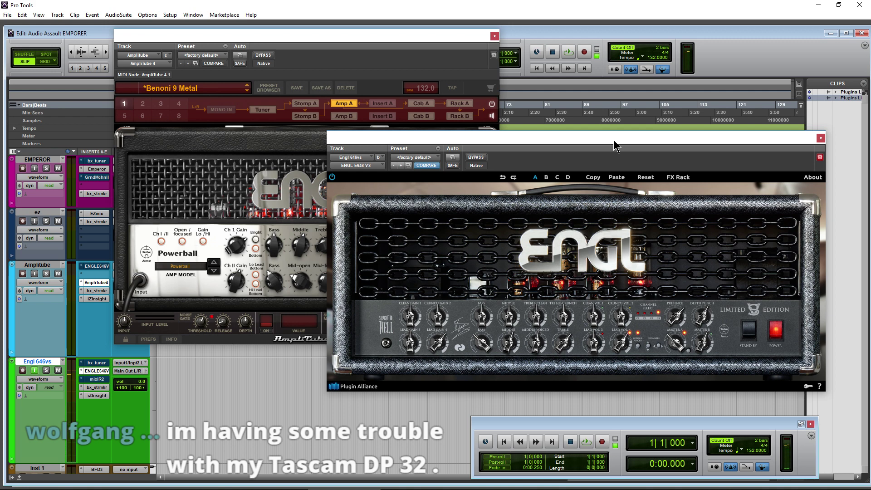
pyautogui.click(34, 370)
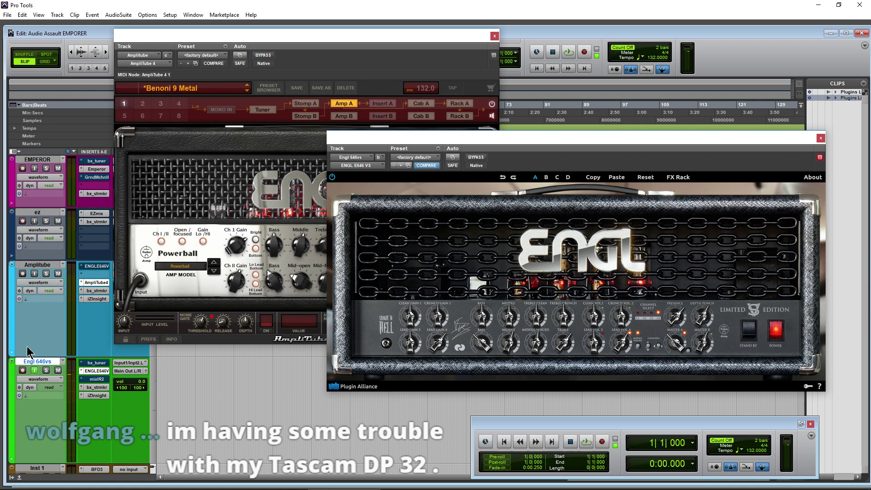
pyautogui.click(34, 274)
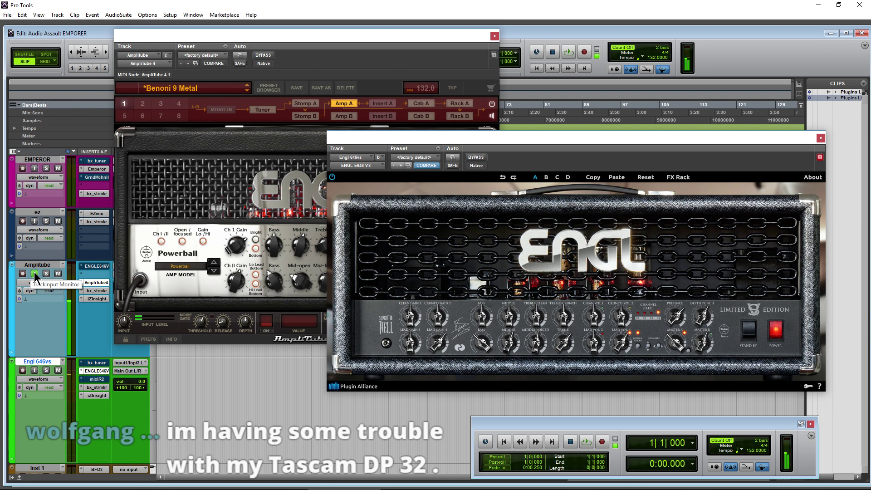
pyautogui.click(34, 274)
pyautogui.click(34, 371)
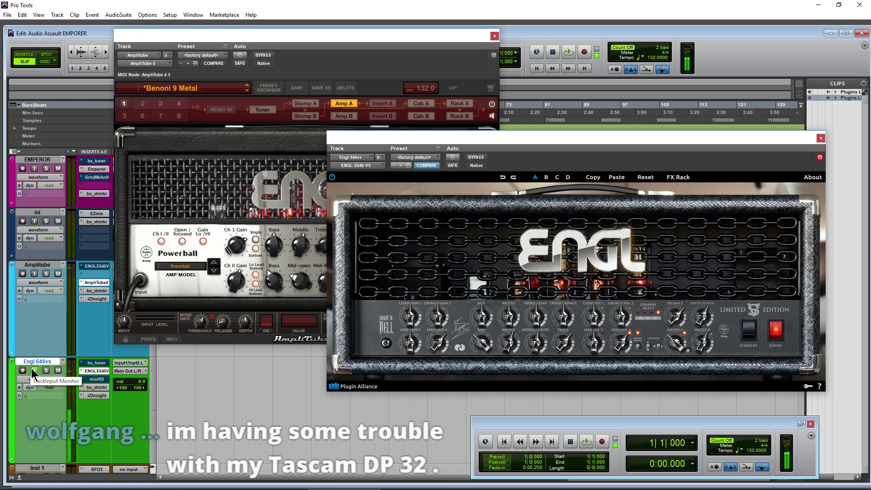
pyautogui.click(34, 274)
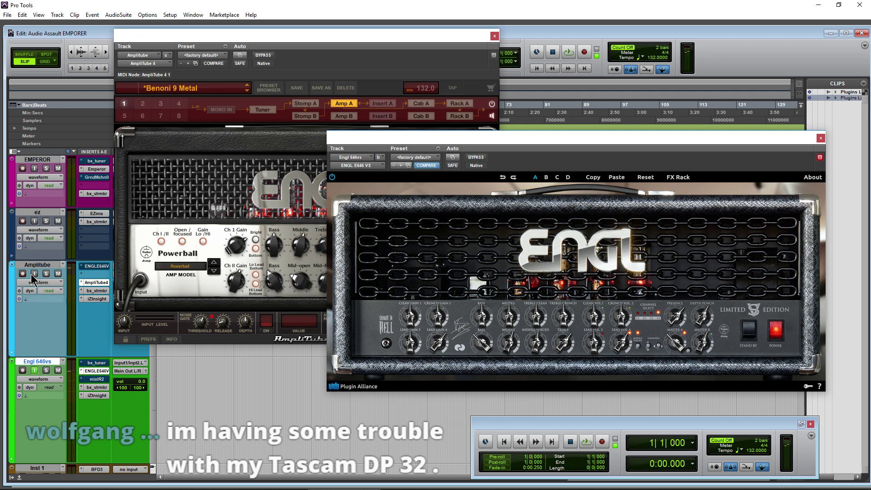
pyautogui.click(34, 370)
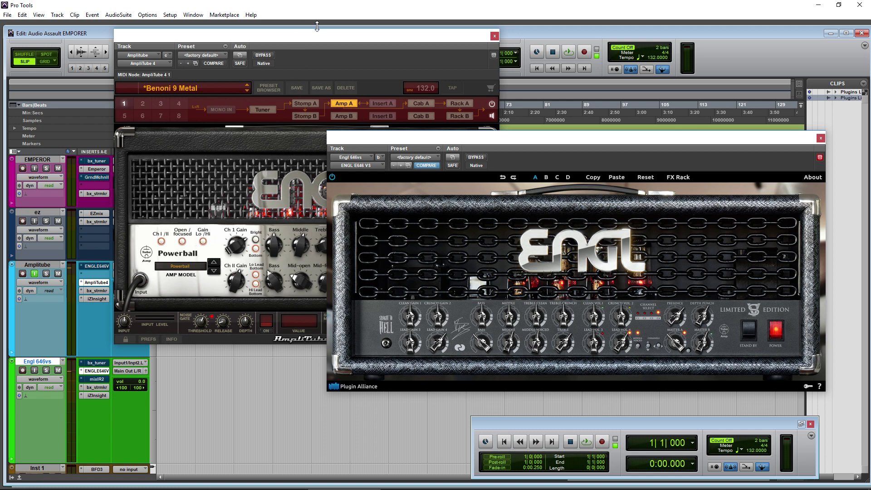
# Untarget the ENGL E646 VS plug-in window so it stays open, and move the AmpliTube 4 window in front of it.
pyautogui.moveTo(311, 35); pyautogui.dragTo(281, 34)
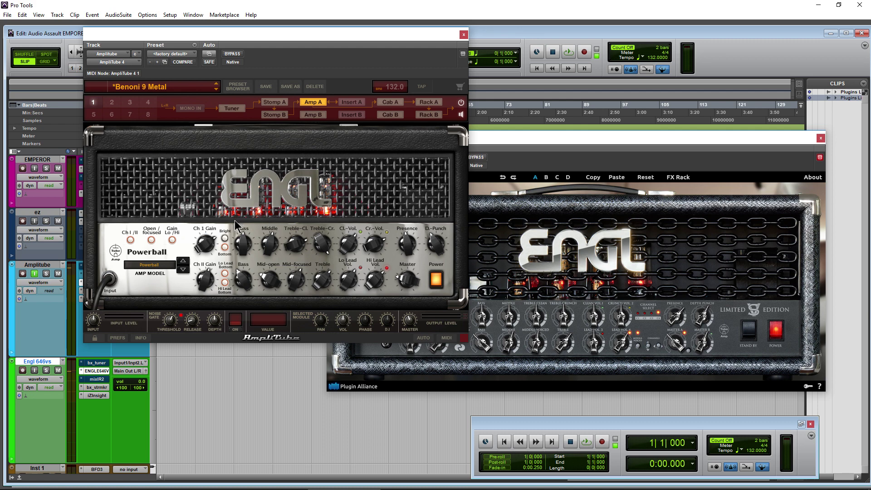
pyautogui.moveTo(376, 36); pyautogui.dragTo(363, 39)
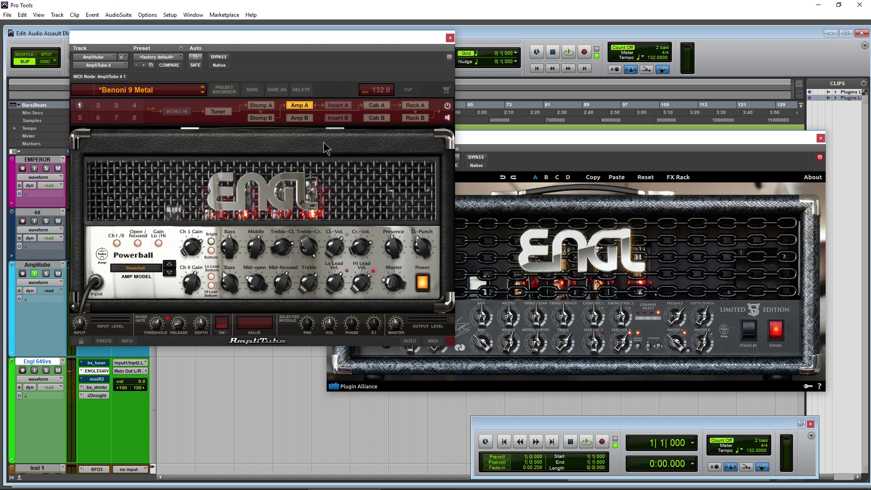
pyautogui.moveTo(338, 39); pyautogui.dragTo(352, 39)
pyautogui.moveTo(586, 138); pyautogui.dragTo(593, 136)
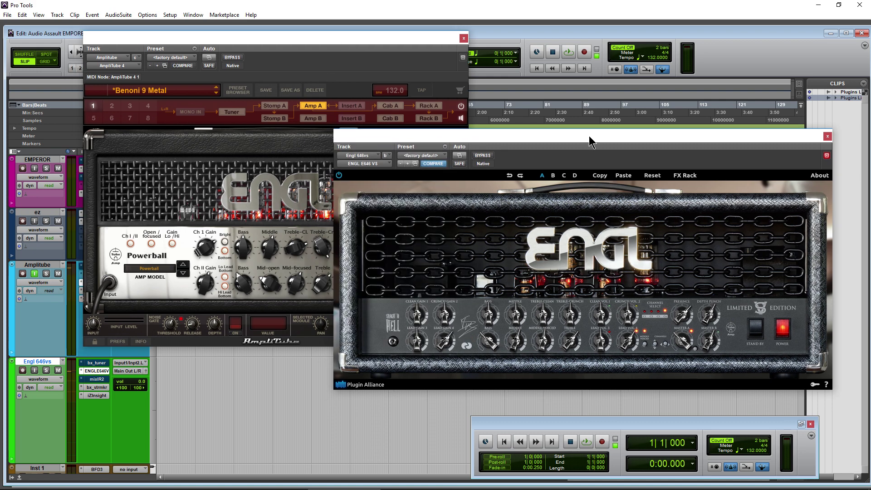
pyautogui.click(827, 155)
pyautogui.moveTo(334, 38); pyautogui.dragTo(593, 48)
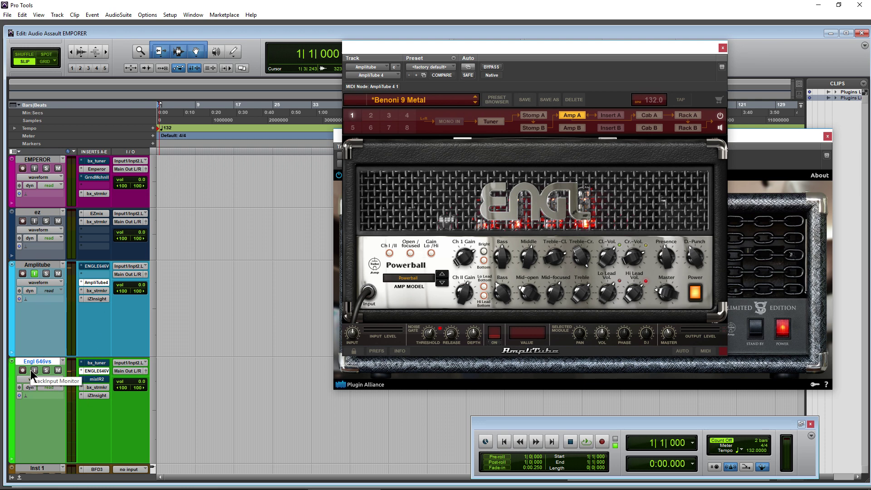
# Open the bx_stereomaker insert on the Amplitube track, place it clear of the AmpliTube controls, and bypass it.
pyautogui.click(100, 293)
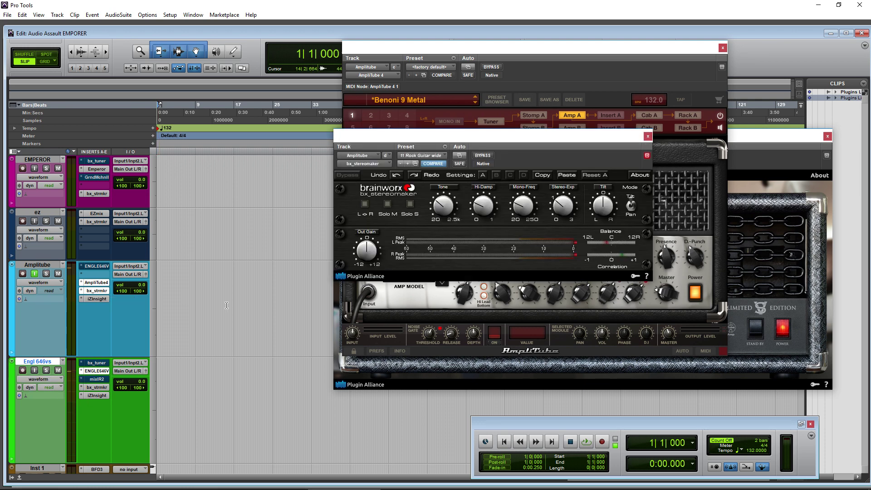
pyautogui.moveTo(558, 146); pyautogui.dragTo(414, 113)
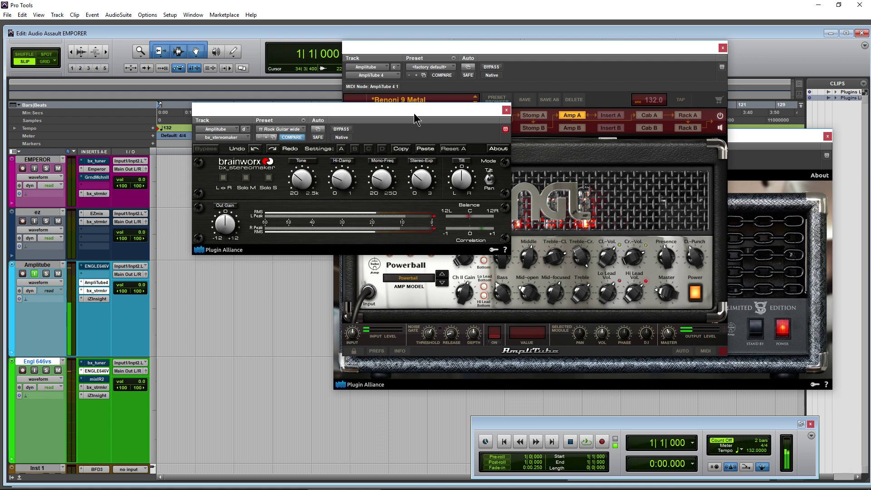
pyautogui.click(341, 129)
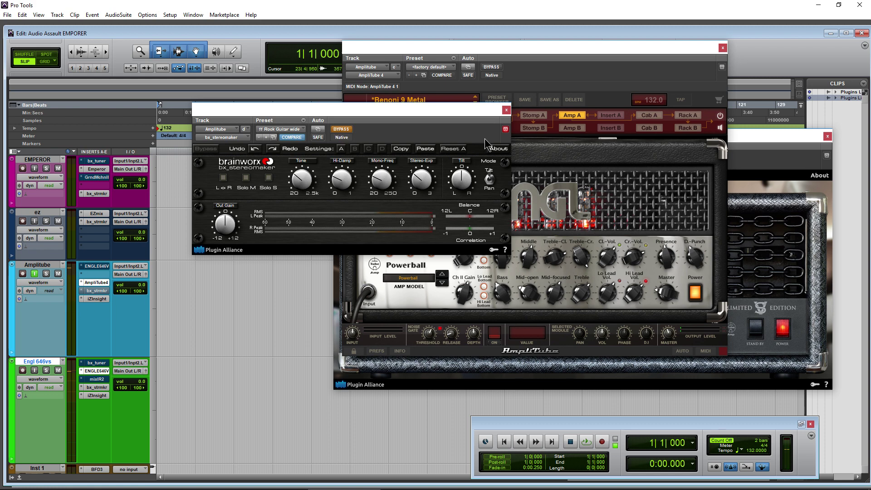
# Open iZotope Insight on the Amplitube track, dismiss its preset manager, and show the Sound Field meter beside bx_stereomaker.
pyautogui.click(96, 299)
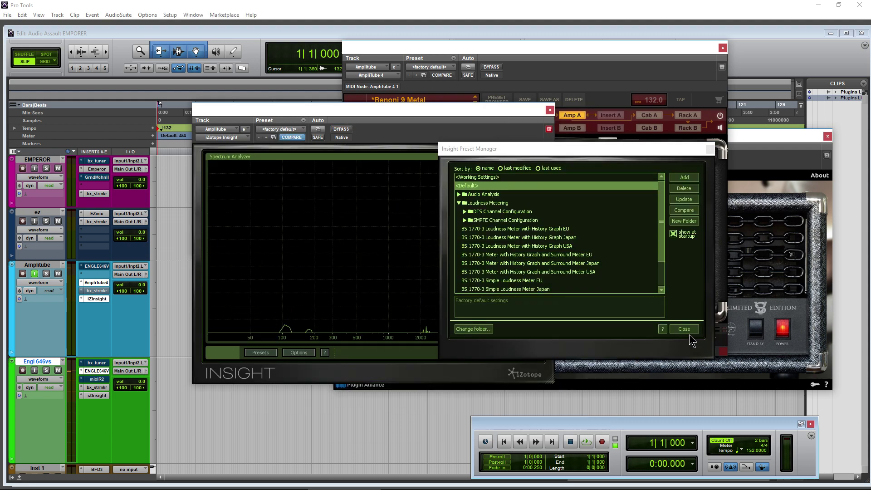
pyautogui.click(684, 329)
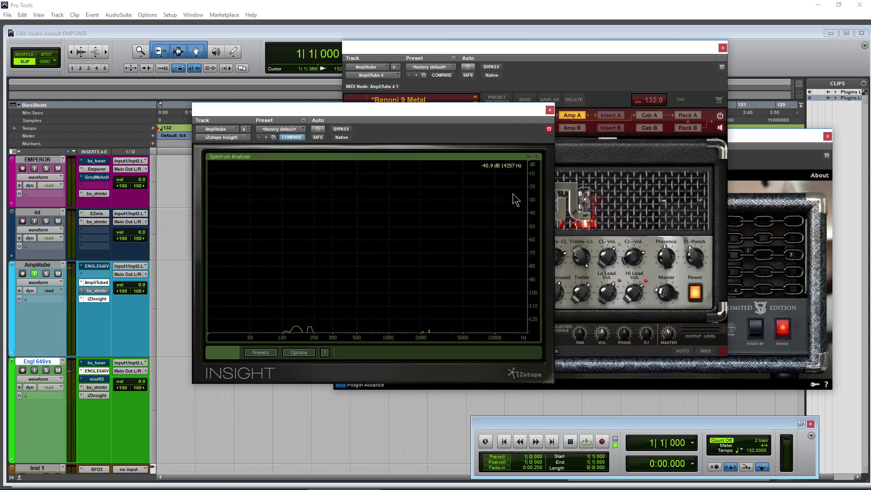
pyautogui.moveTo(465, 117); pyautogui.dragTo(676, 103)
pyautogui.click(567, 220)
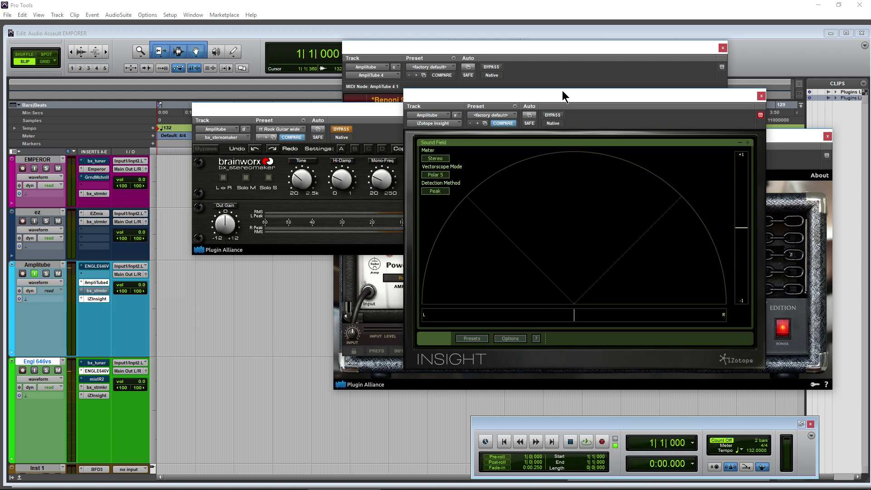
pyautogui.moveTo(562, 91); pyautogui.dragTo(562, 95)
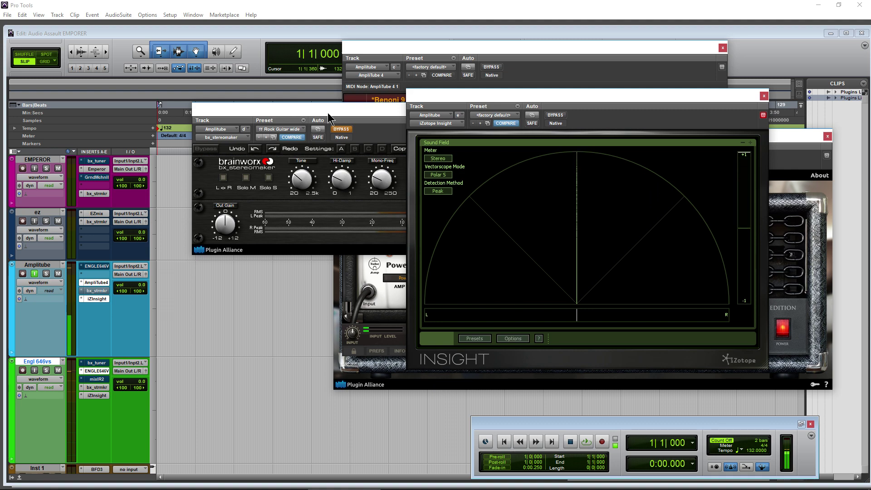
# Take bx_stereomaker out of bypass and check the guitar's stereo image in Insight's Sound Field meter.
pyautogui.click(343, 131)
pyautogui.click(546, 109)
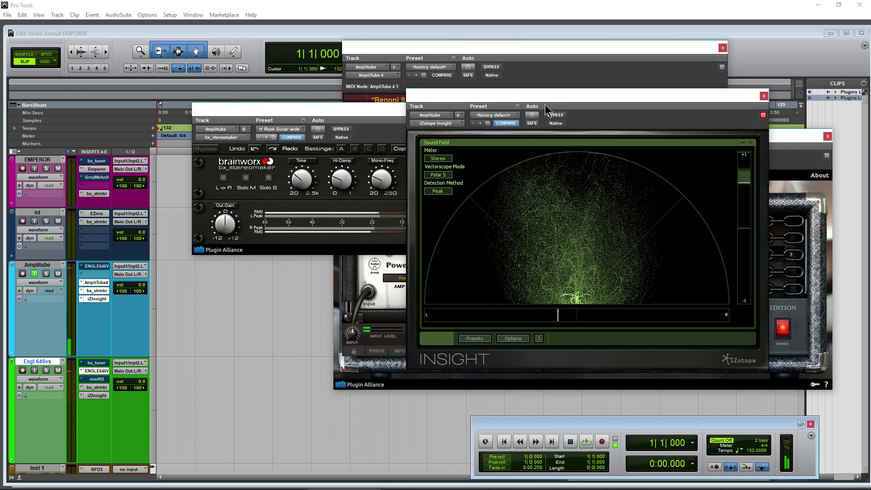
pyautogui.moveTo(717, 100); pyautogui.dragTo(709, 102)
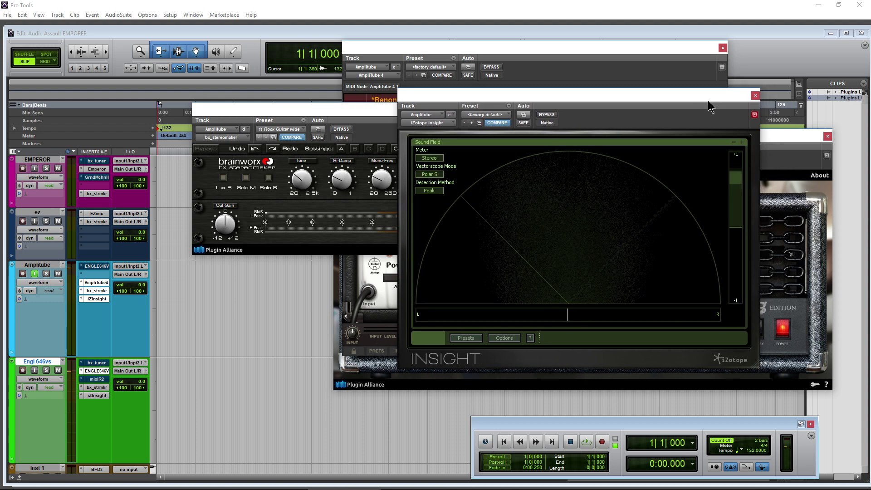
# Close Insight and bx_stereomaker on the Amplitube track, and place the AmpliTube 4 window so the ENGL E646 VS amp shows beside it.
pyautogui.click(755, 97)
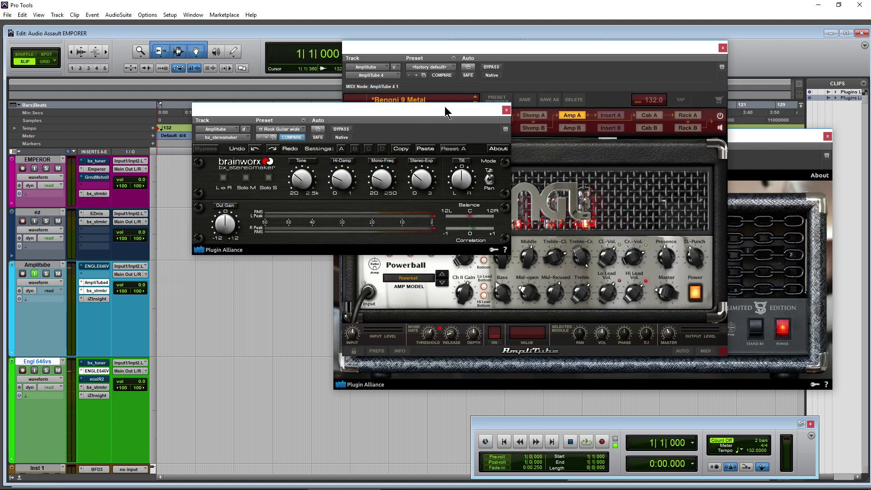
pyautogui.moveTo(448, 111); pyautogui.dragTo(388, 140)
pyautogui.click(540, 55)
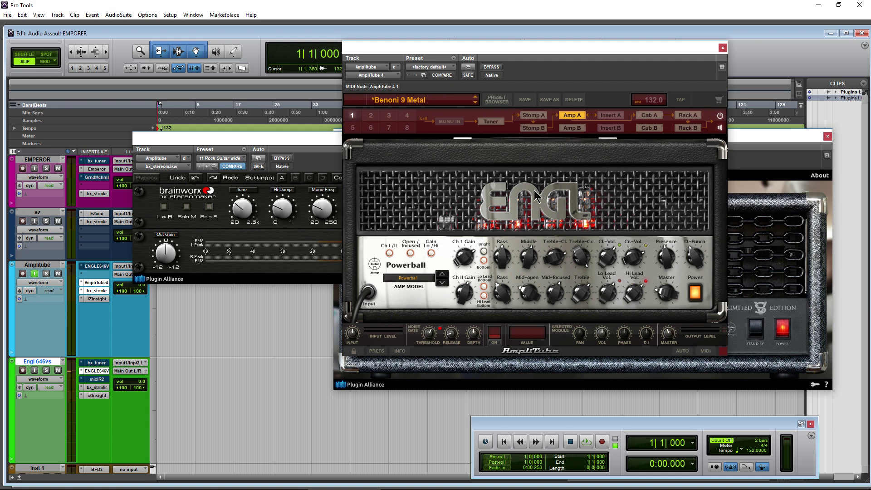
pyautogui.moveTo(248, 140); pyautogui.dragTo(258, 138)
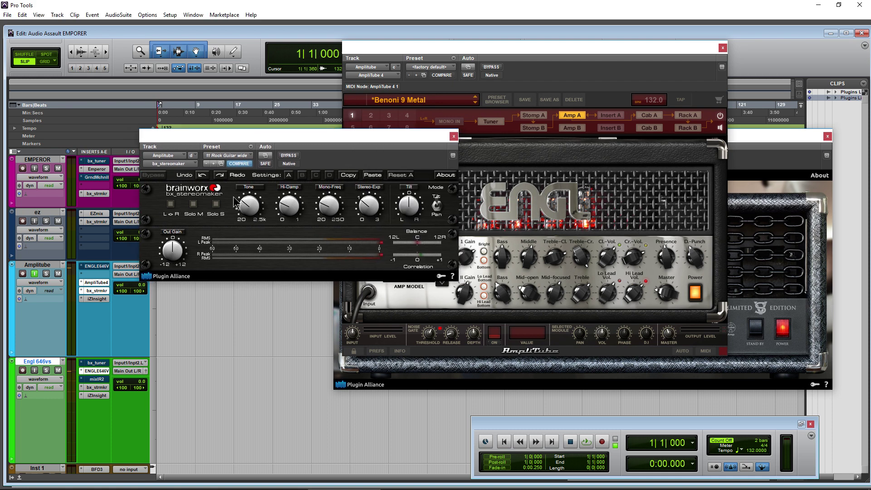
pyautogui.click(457, 137)
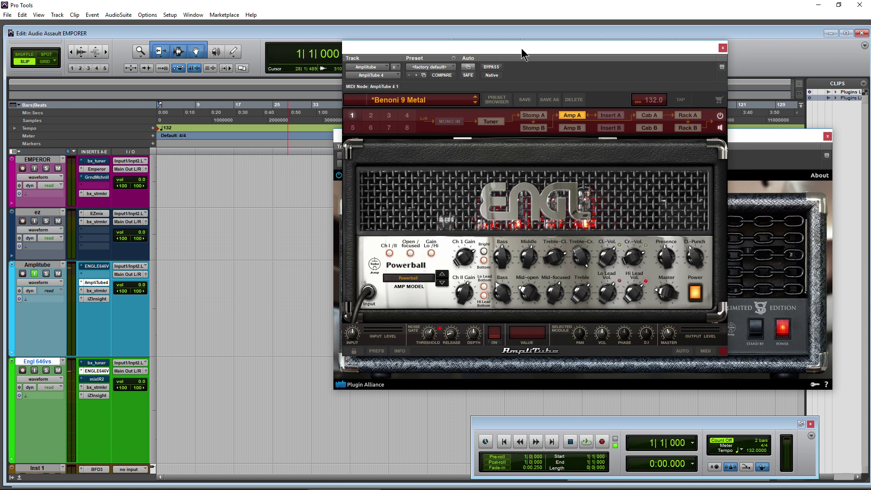
pyautogui.moveTo(521, 50); pyautogui.dragTo(306, 45)
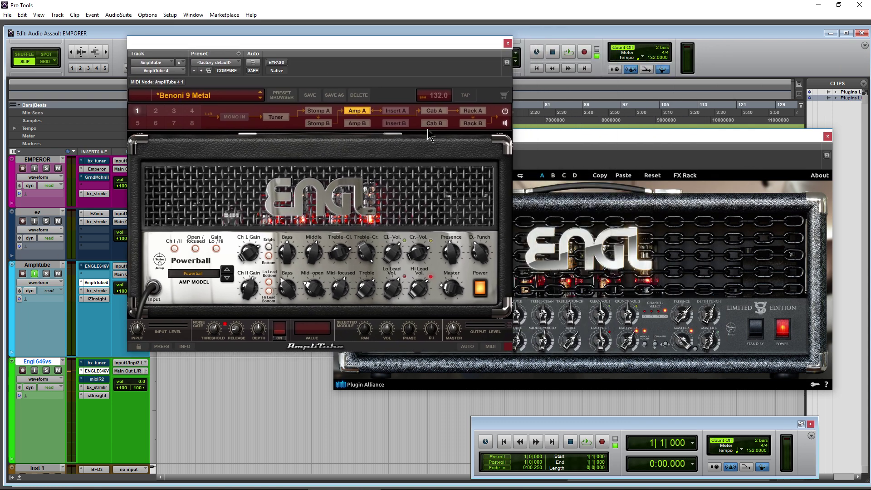
# Audition the E 412 Standard and 2x12 Closed Vintage cabinets in AmpliTube's Cab A, returning to E 412 PRO XXL.
pyautogui.click(433, 111)
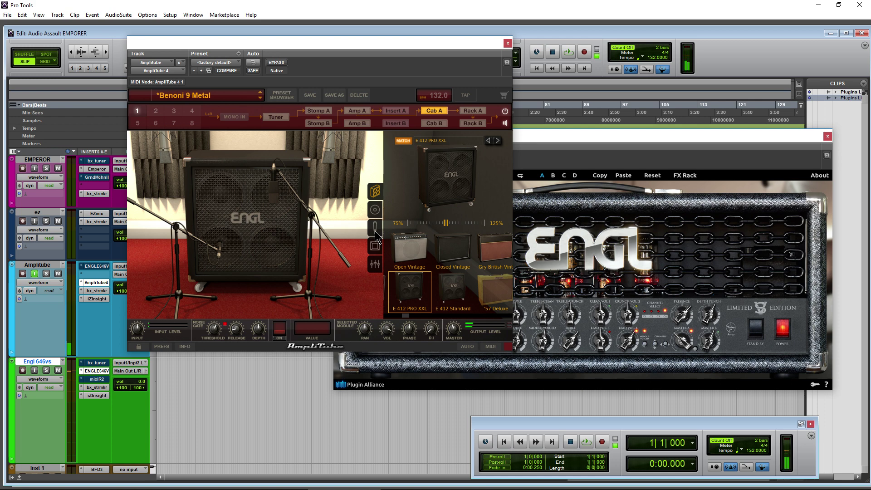
pyautogui.click(448, 295)
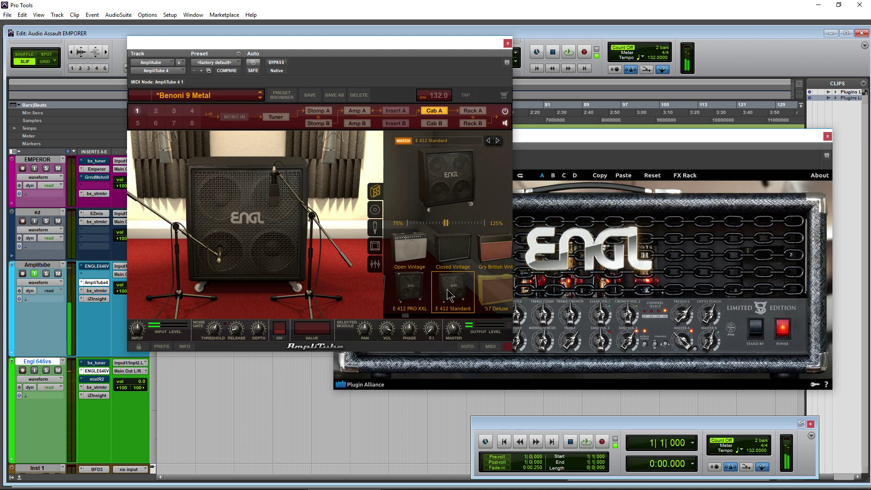
pyautogui.click(417, 294)
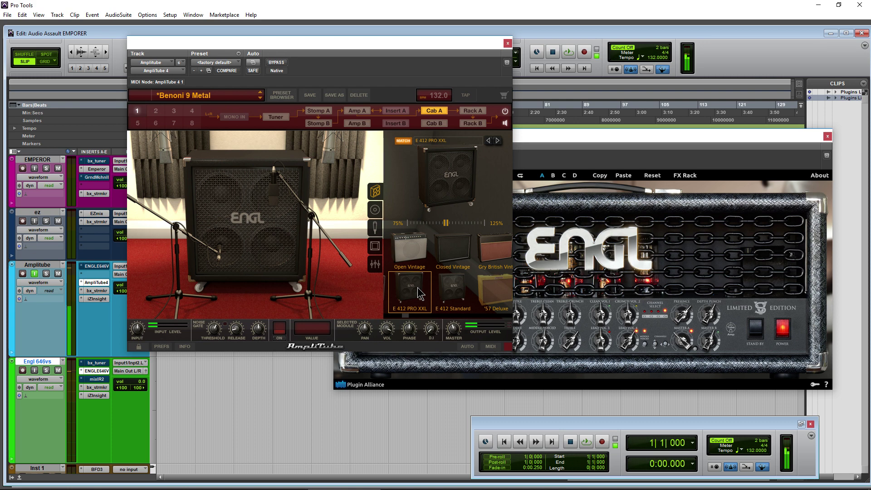
pyautogui.click(452, 251)
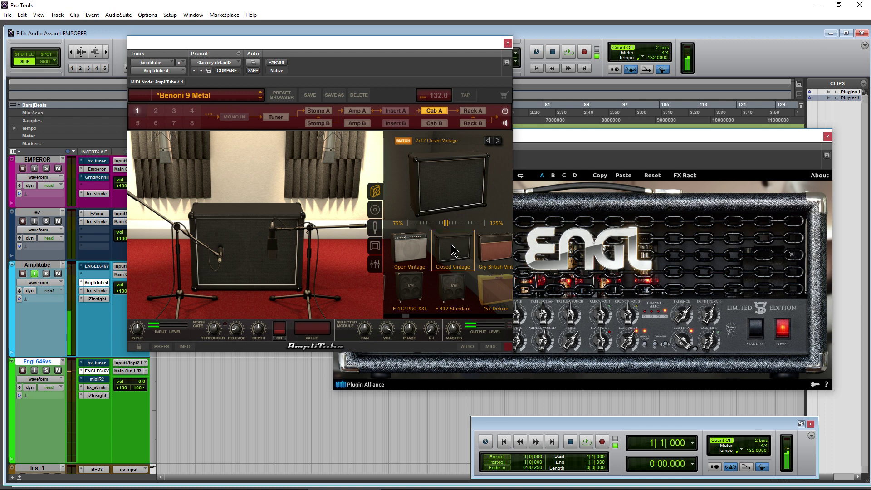
pyautogui.click(407, 293)
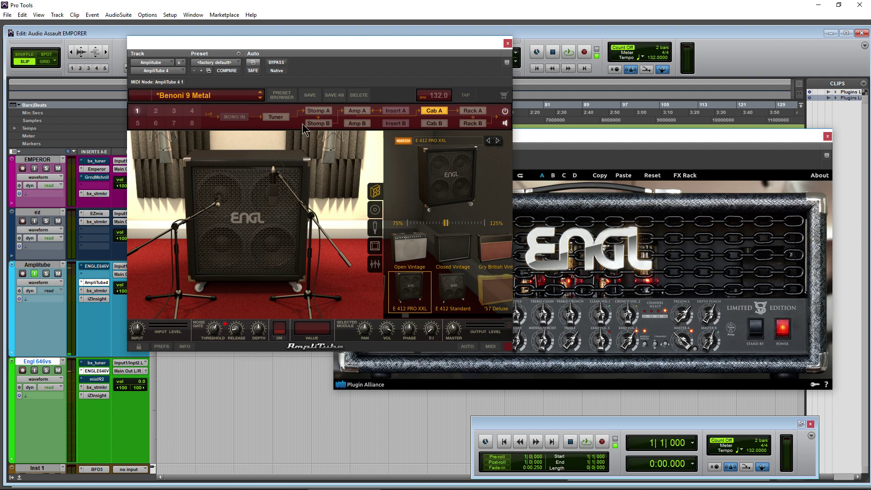
# Show AmpliTube's signal chain layouts 2 and 3 and Amp B, and return to layout 1 with Amp A displayed.
pyautogui.click(357, 111)
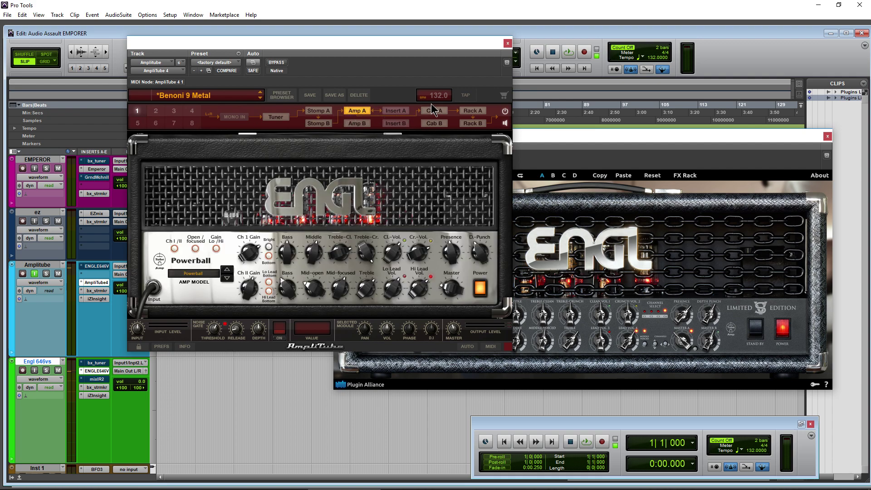
pyautogui.click(159, 113)
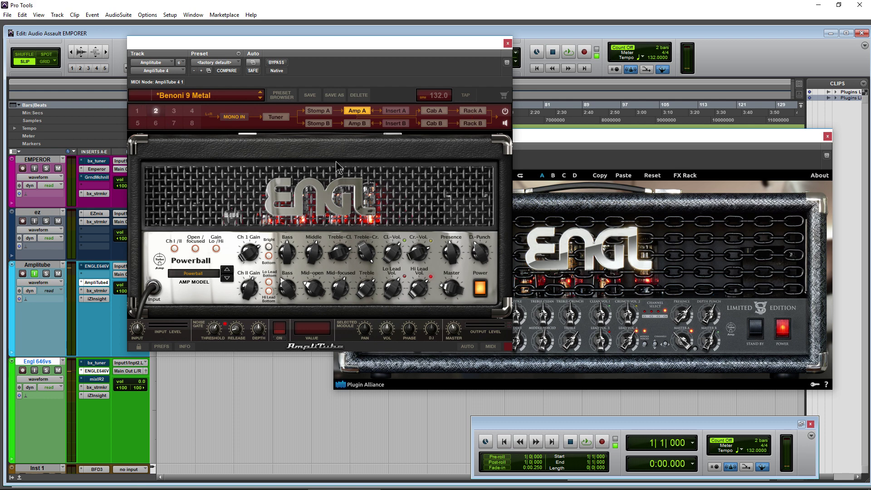
pyautogui.click(175, 113)
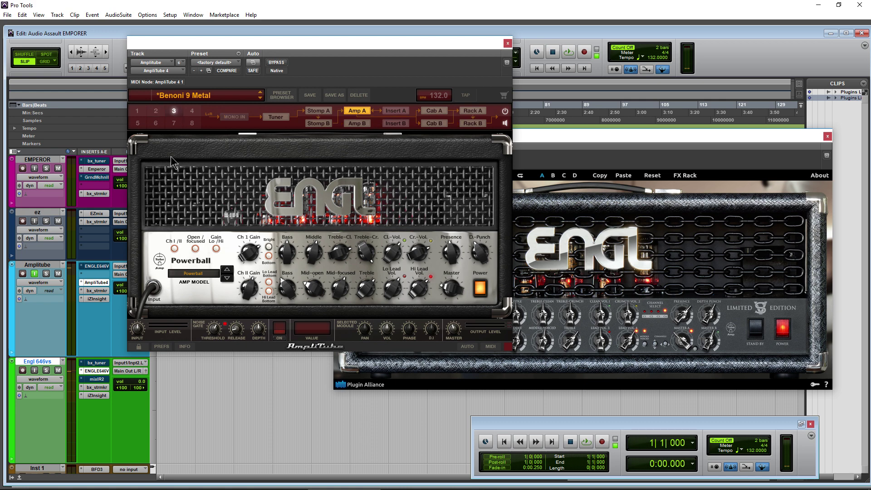
pyautogui.click(157, 114)
pyautogui.click(350, 124)
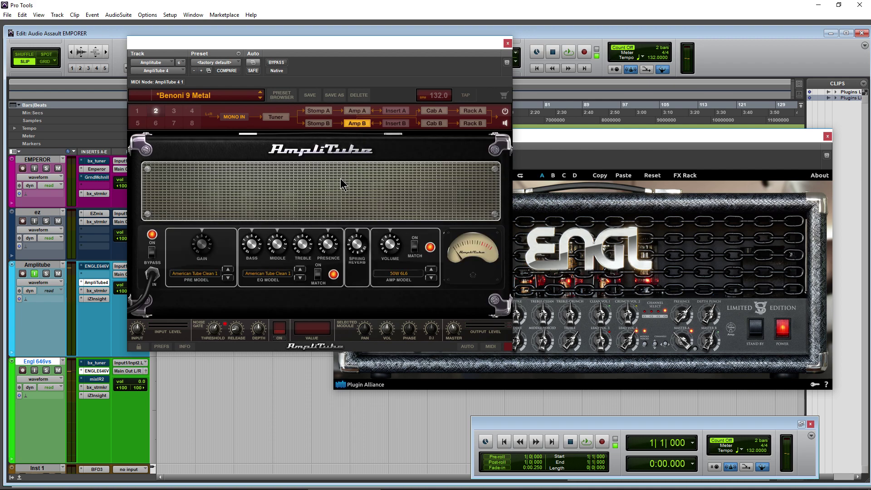
pyautogui.click(361, 110)
pyautogui.click(138, 112)
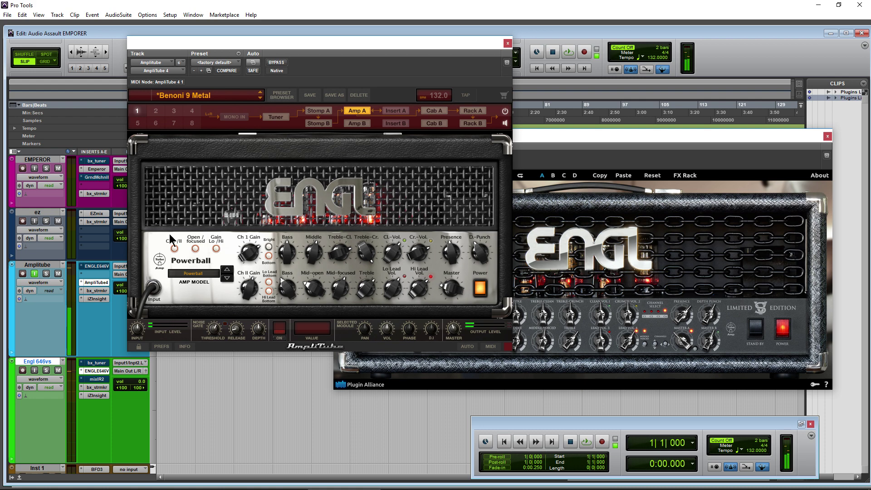
# Switch input monitoring from Amplitube to Engl 646vs, and open Insight's Spectrum Analyzer on Engl 646vs, arranged beside the AmpliTube window.
pyautogui.click(35, 371)
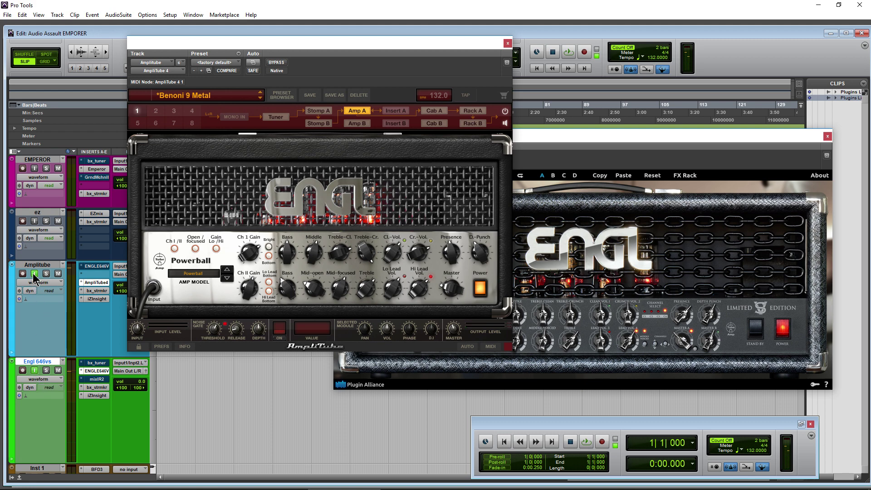
pyautogui.click(33, 274)
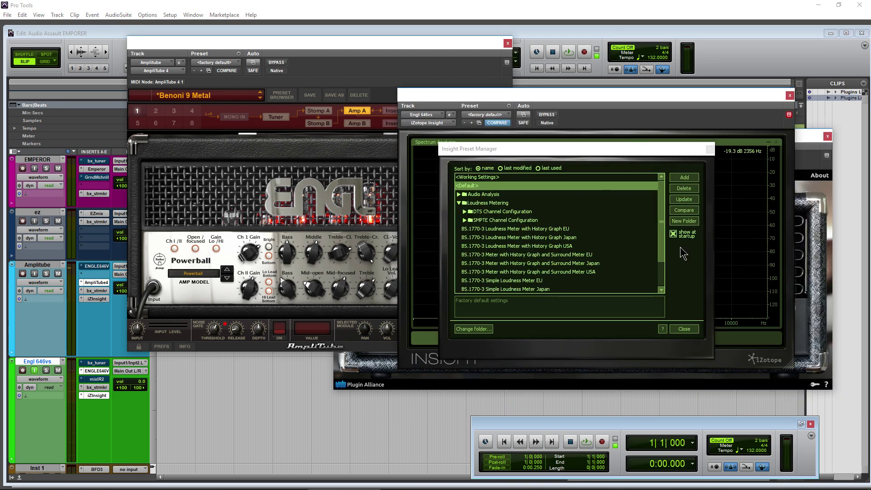
pyautogui.click(694, 331)
pyautogui.moveTo(623, 121); pyautogui.dragTo(674, 205)
pyautogui.click(675, 152)
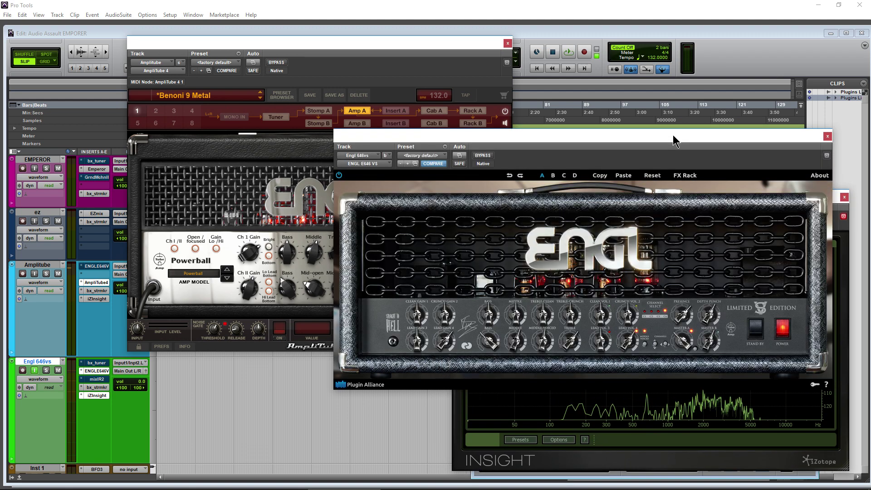
pyautogui.click(692, 391)
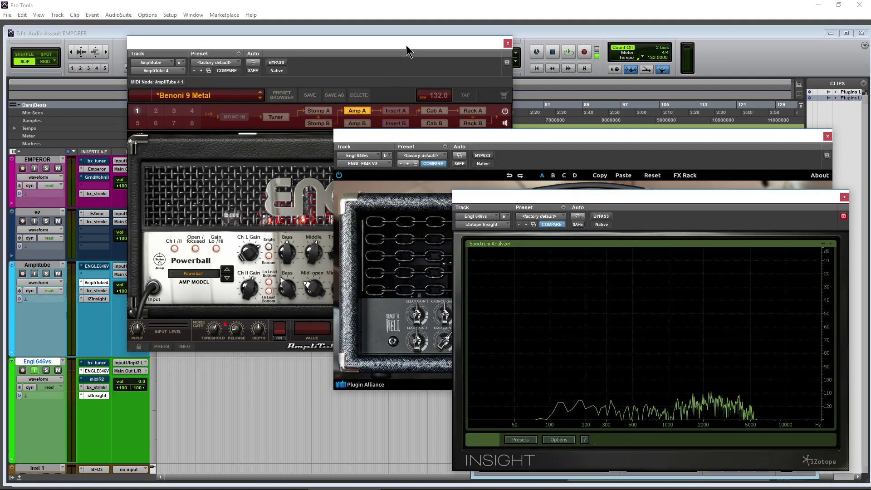
pyautogui.moveTo(409, 49); pyautogui.dragTo(382, 45)
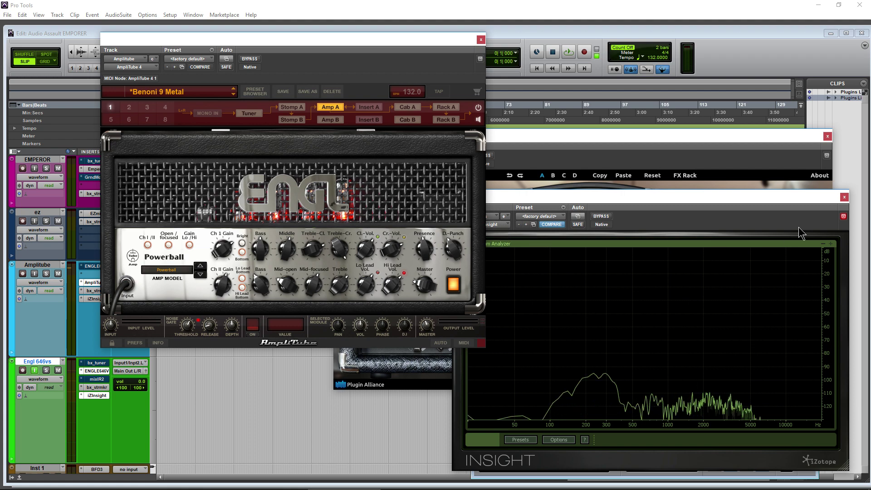
# Open Insight on the Amplitube track, place it clear of the Engl 646vs analyzer, and switch from the Sound Field to the Spectrum Analyzer.
pyautogui.click(672, 225)
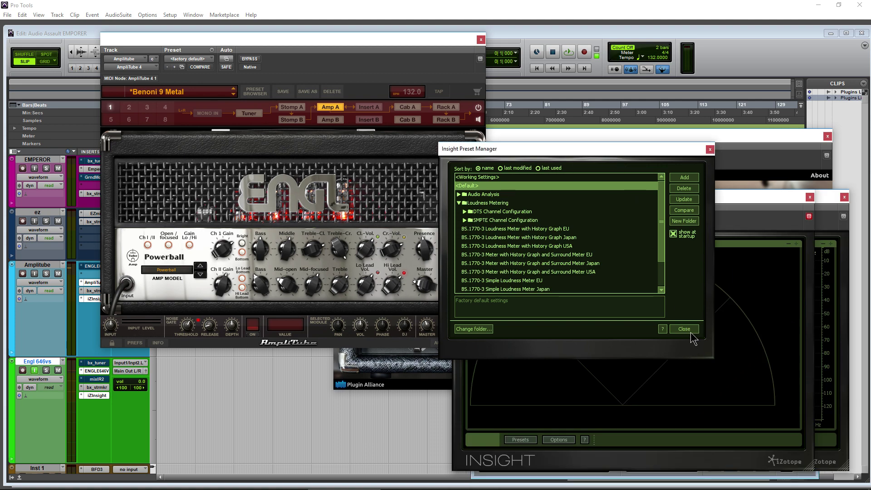
pyautogui.click(690, 333)
pyautogui.moveTo(769, 200); pyautogui.dragTo(362, 39)
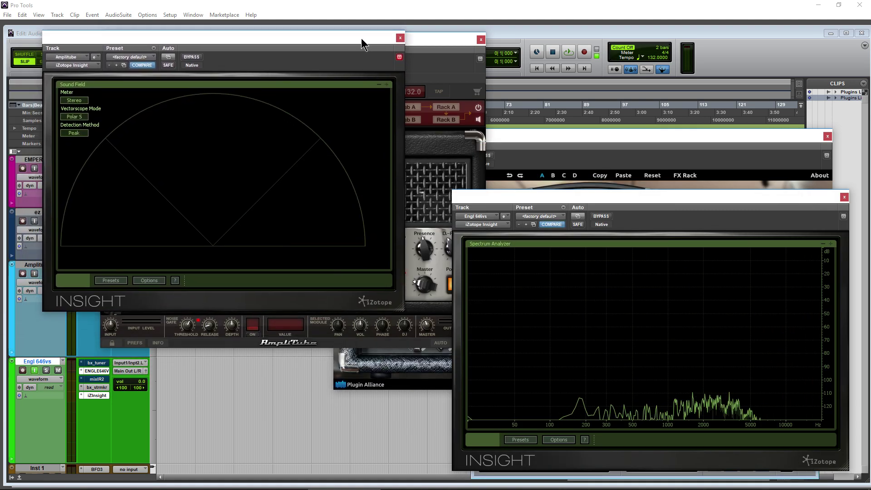
pyautogui.click(390, 84)
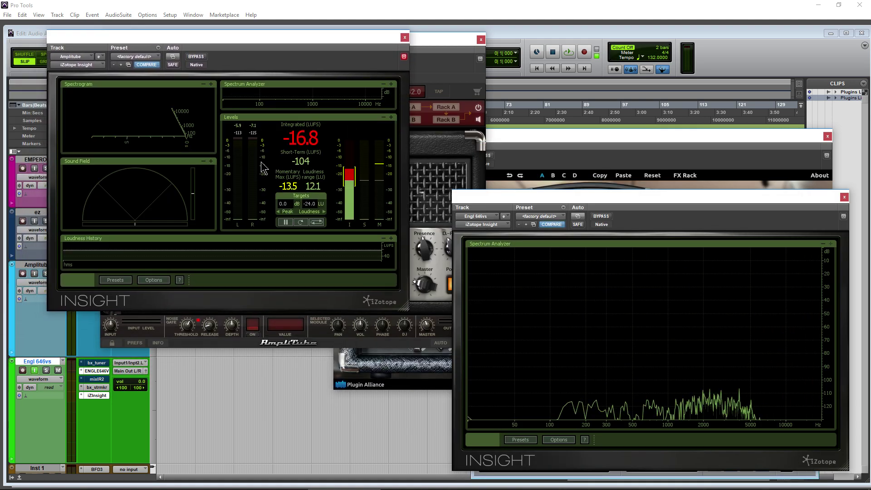
pyautogui.click(391, 84)
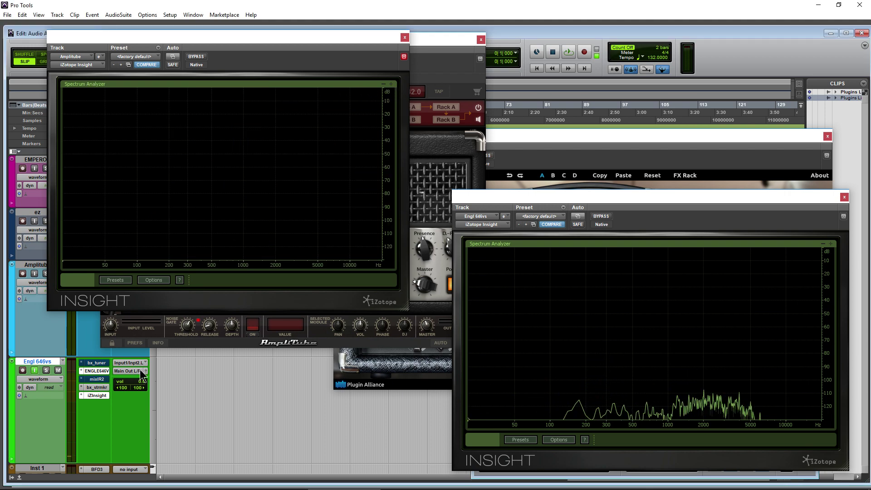
# Lower the Master 1 volume to -23.8 dB and compare the Amplitube and Engl 646vs spectra in the two Insight windows.
pyautogui.scroll(-5, 142, 374)
pyautogui.scroll(4, 143, 399)
pyautogui.scroll(-2, 145, 428)
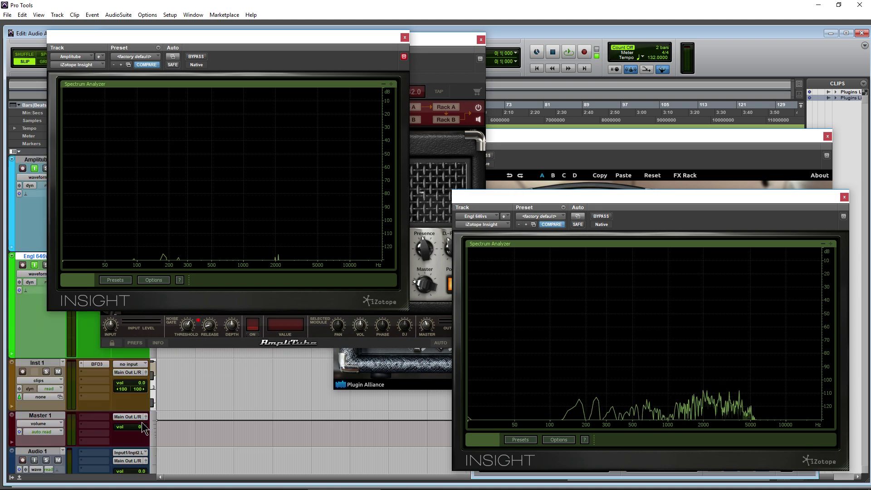
pyautogui.scroll(3, 142, 426)
pyautogui.scroll(-3, 136, 404)
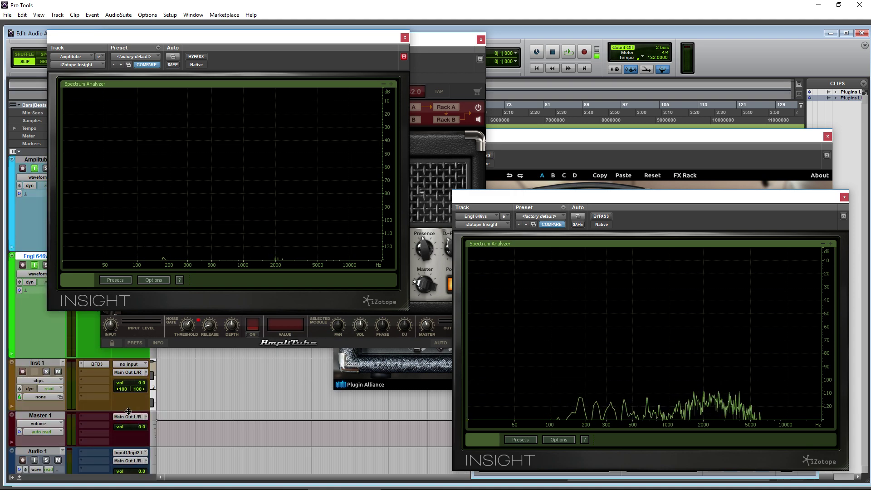
pyautogui.moveTo(142, 430); pyautogui.dragTo(143, 455)
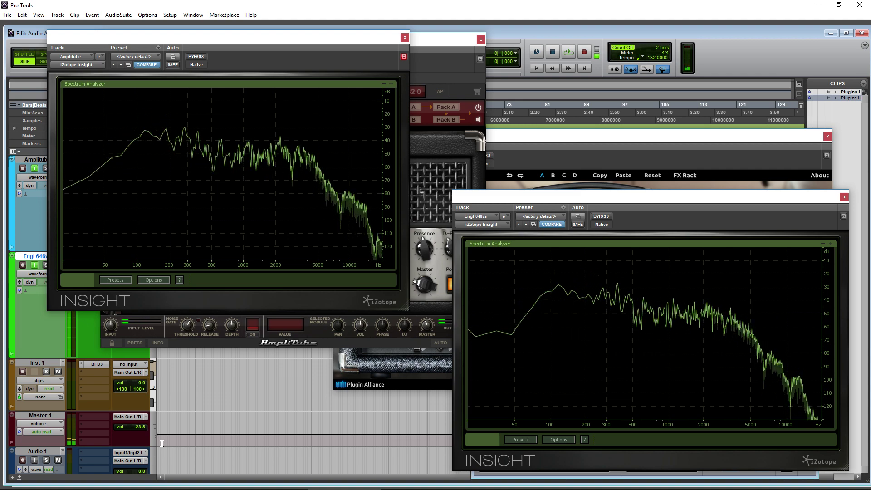
pyautogui.moveTo(218, 173)
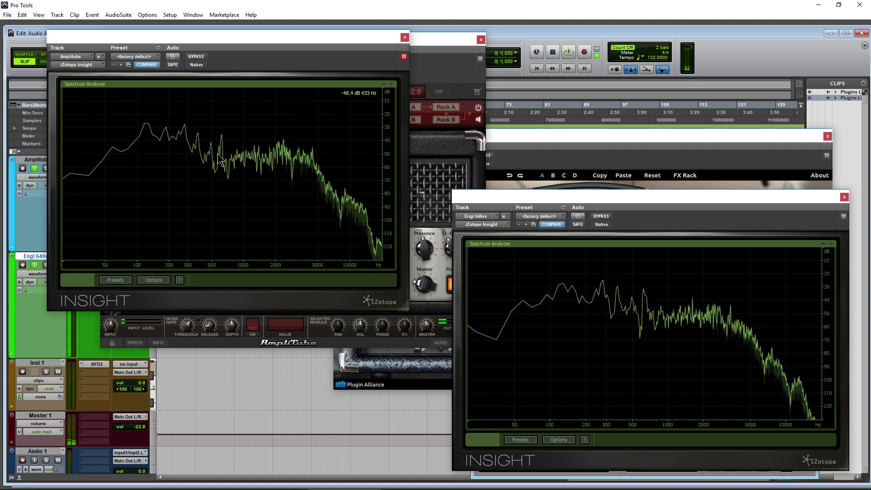
pyautogui.moveTo(580, 362)
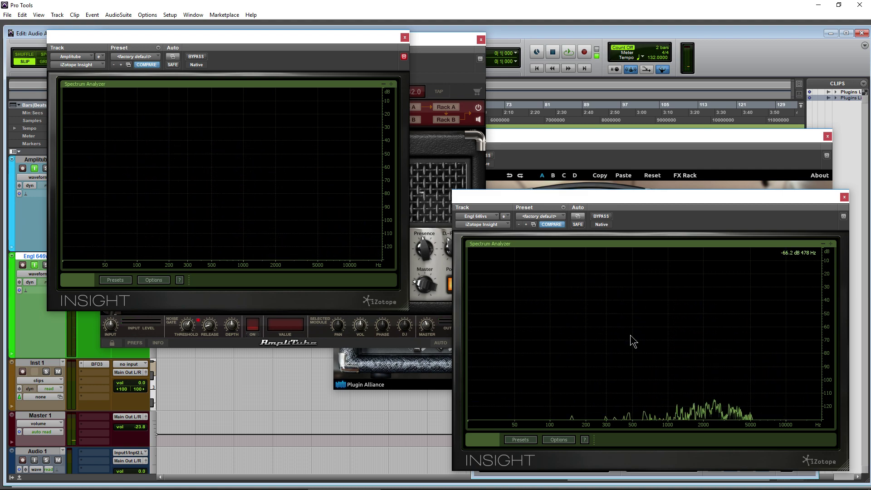
# Close both Insight windows, reset the Master 1 volume to 0.0 dB, and turn off input monitoring on the Amplitube track.
pyautogui.click(405, 37)
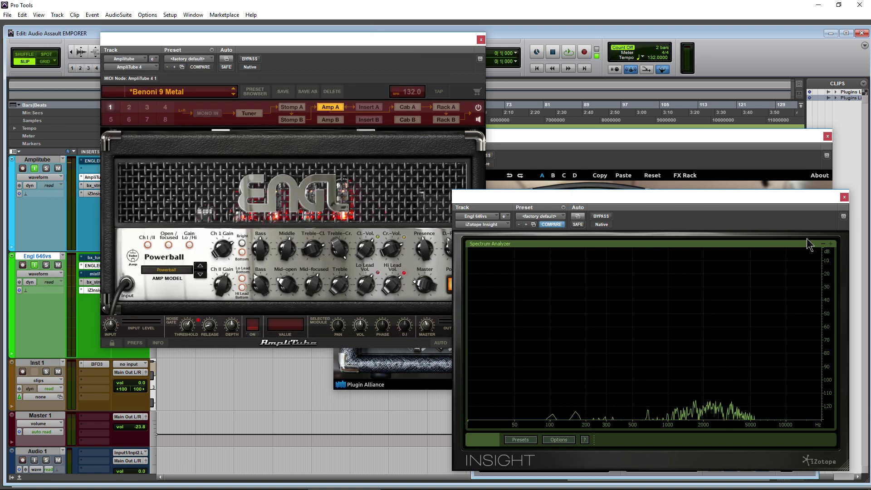
pyautogui.click(843, 197)
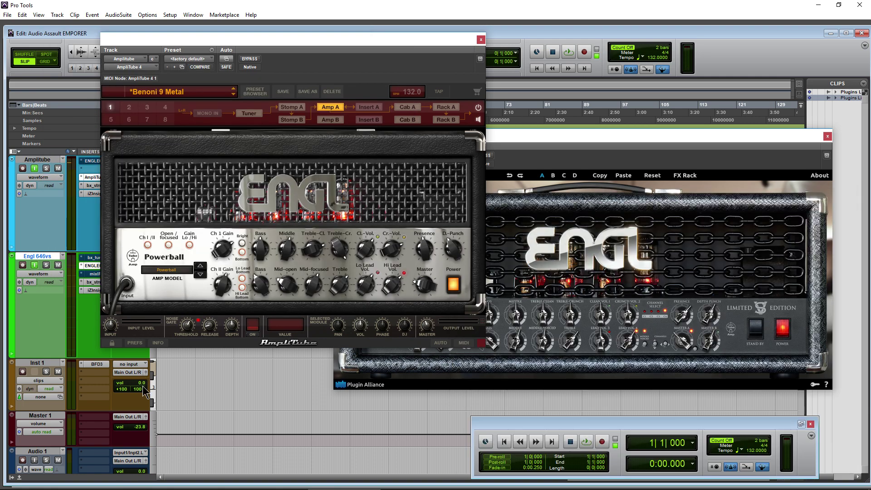
pyautogui.keyDown('alt'); pyautogui.click(141, 428); pyautogui.keyUp('alt')
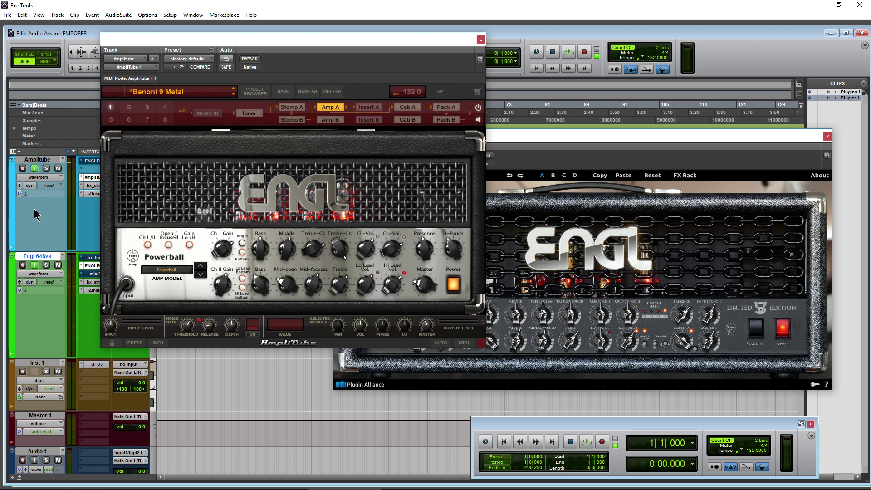
pyautogui.click(34, 169)
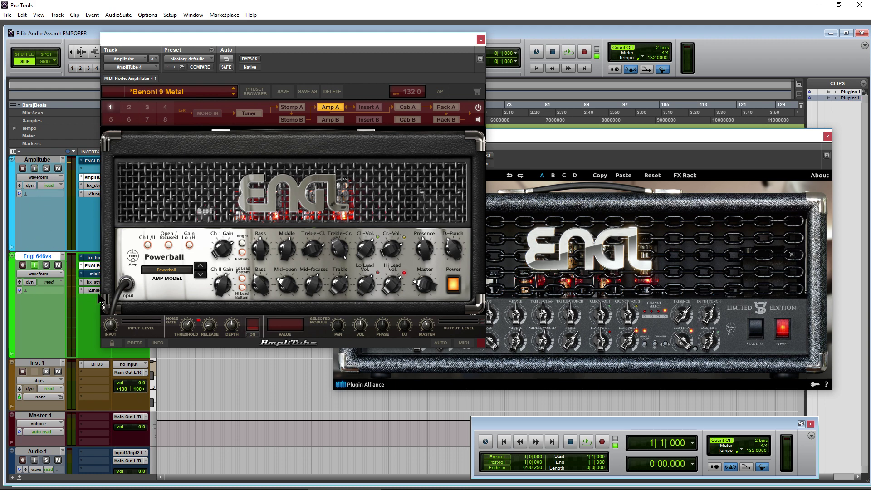
# Bring the ENGL E646 VS window forward, reposition it over AmpliTube, and set its recording chain to 17 PRO 9098 CMV563 57x3.
pyautogui.click(535, 142)
pyautogui.moveTo(535, 142); pyautogui.dragTo(504, 116)
pyautogui.click(654, 149)
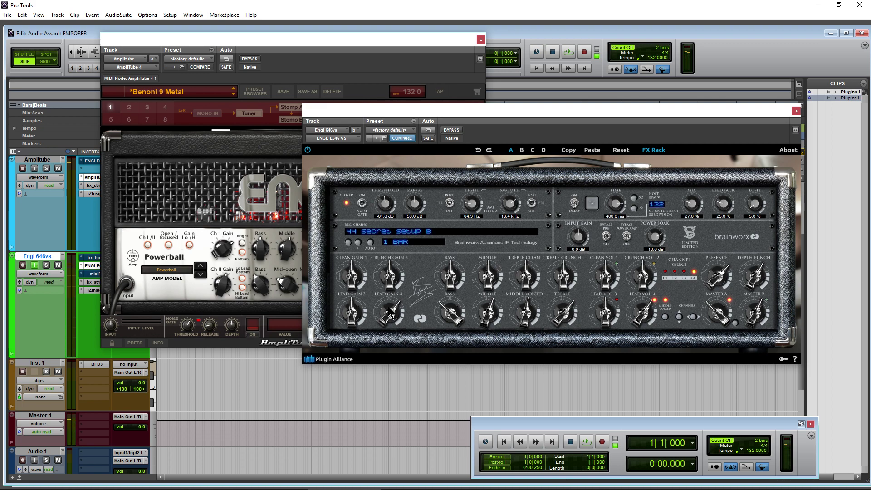
pyautogui.click(412, 233)
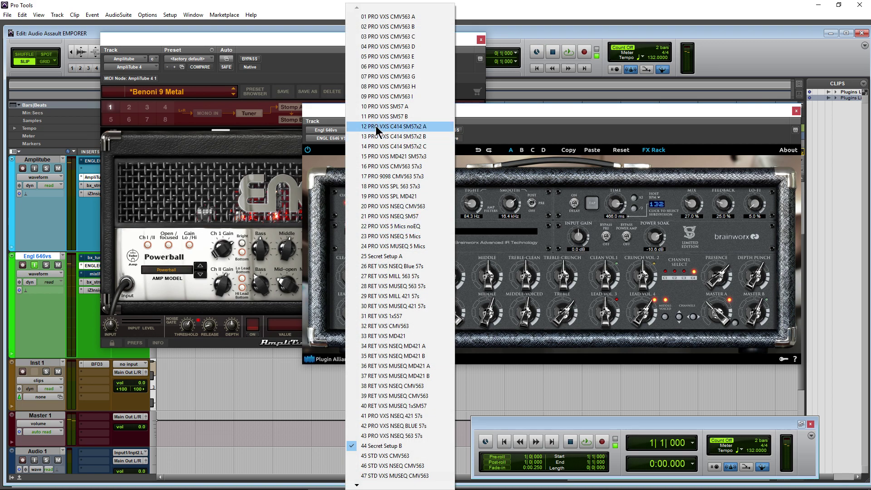
pyautogui.click(416, 181)
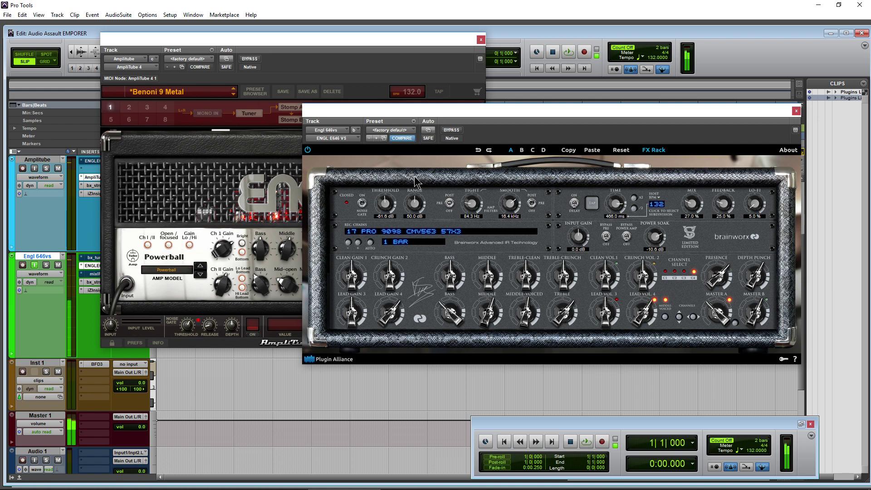
# Alternate input monitoring between the Engl 646vs and Amplitube tracks to compare their tones, finishing on Amplitube.
pyautogui.click(34, 264)
pyautogui.click(35, 169)
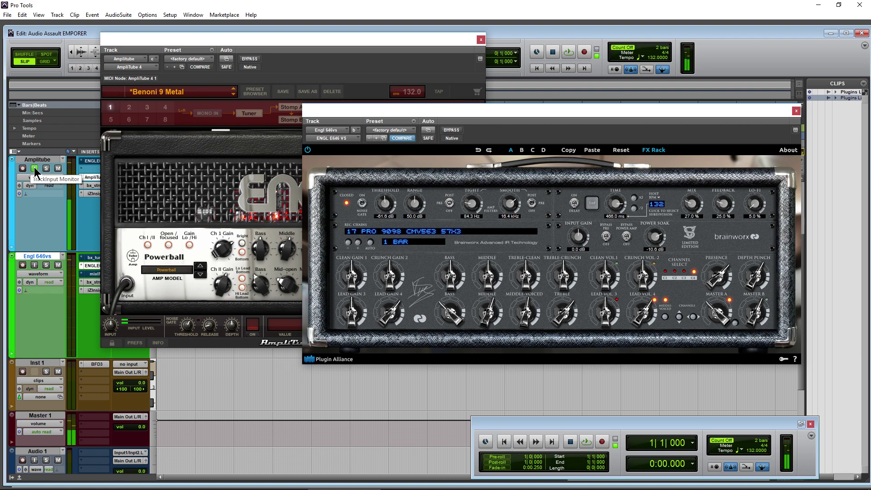
pyautogui.click(34, 169)
pyautogui.click(34, 264)
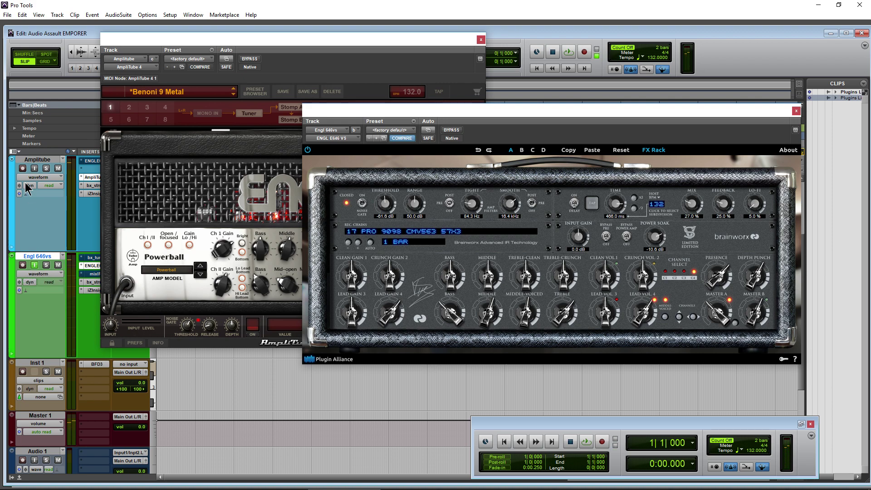
pyautogui.click(37, 172)
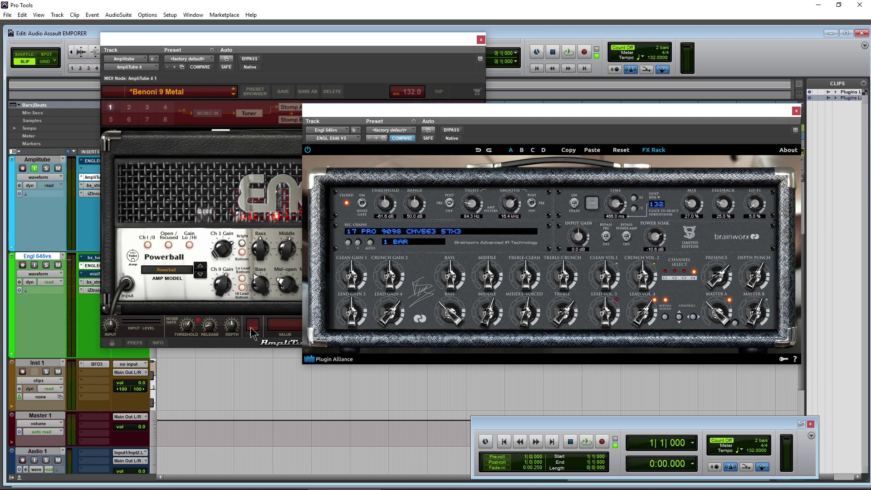
# Open BFD3 on the Inst 1 track, show its Groove Editor, and audition the VAYNE - DIG C1 CRASH groove.
pyautogui.click(97, 364)
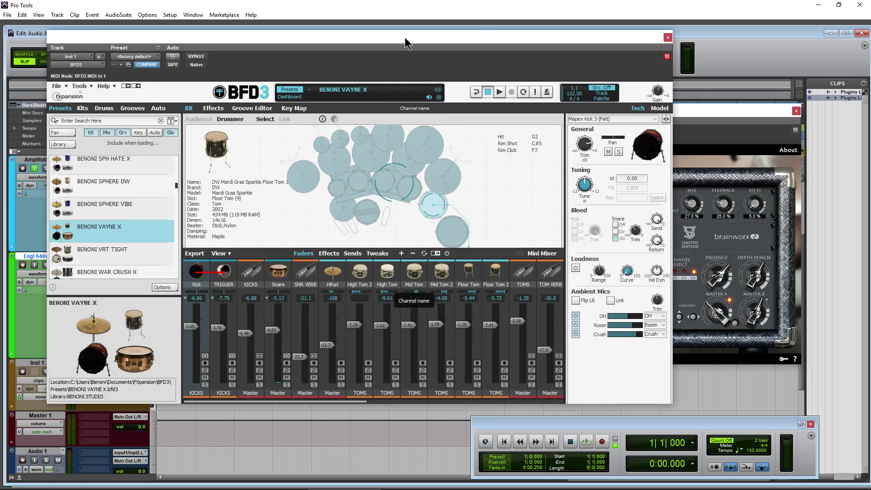
pyautogui.moveTo(407, 43); pyautogui.dragTo(528, 57)
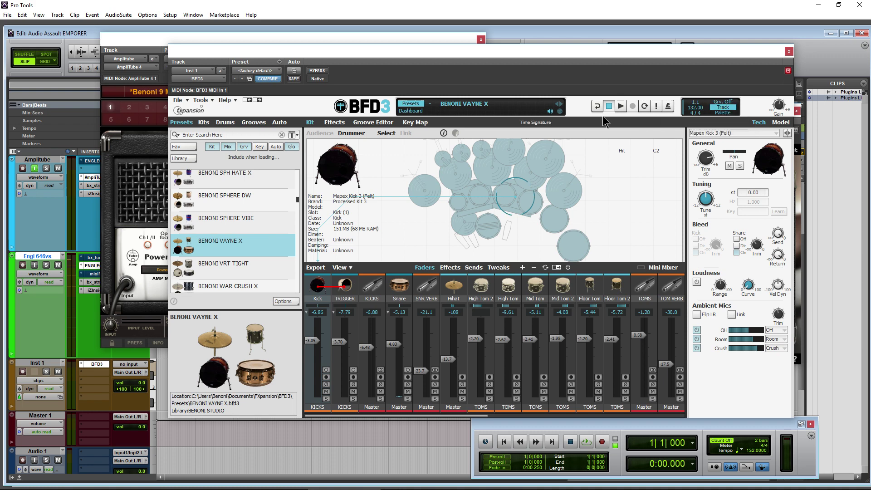
pyautogui.click(373, 123)
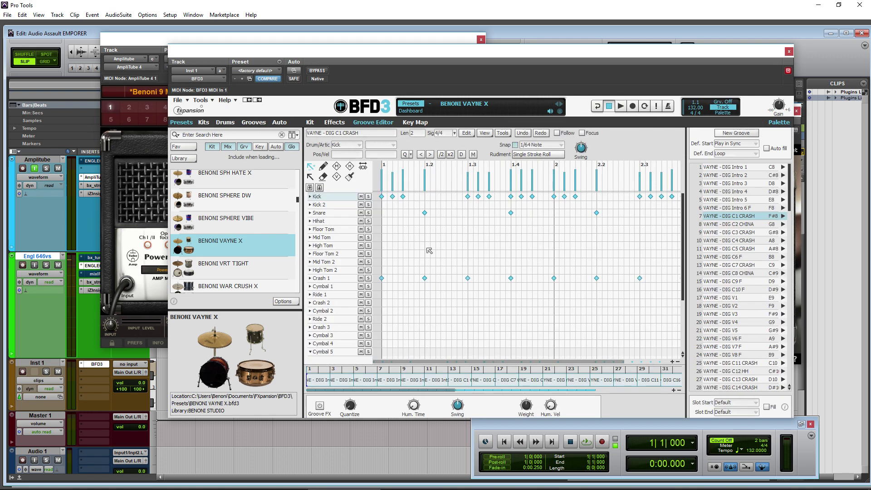
pyautogui.click(783, 216)
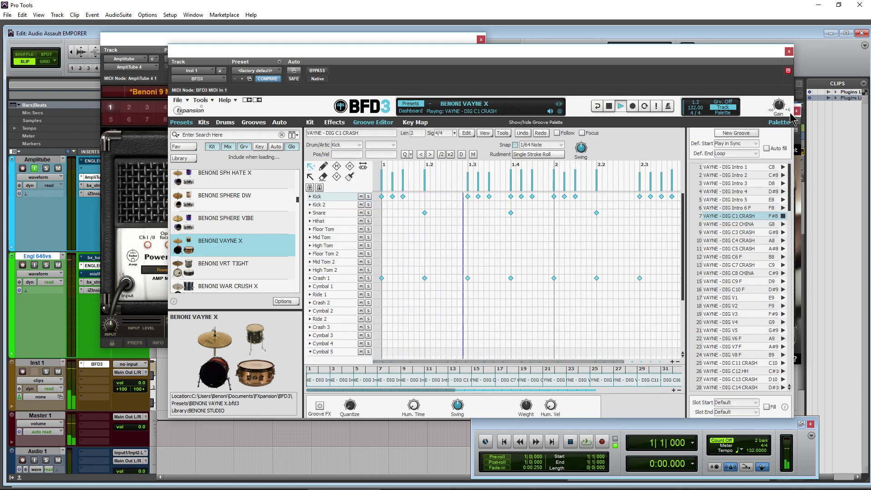
pyautogui.moveTo(780, 107)
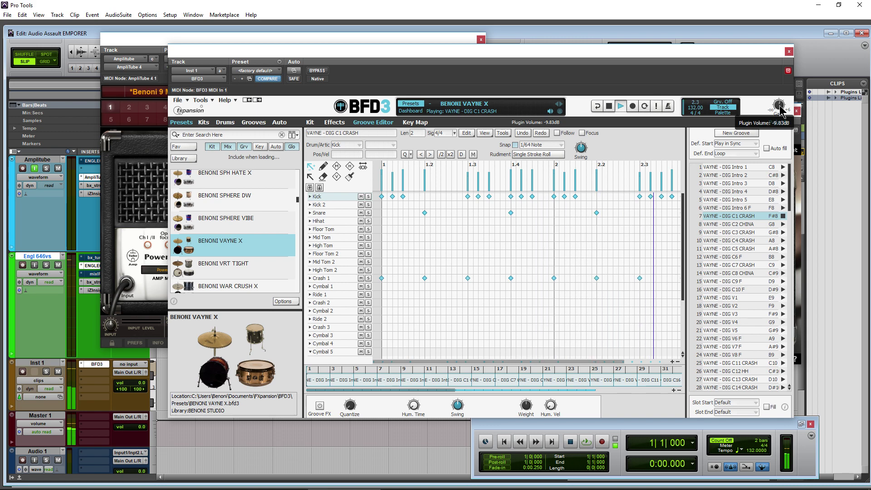
pyautogui.click(608, 106)
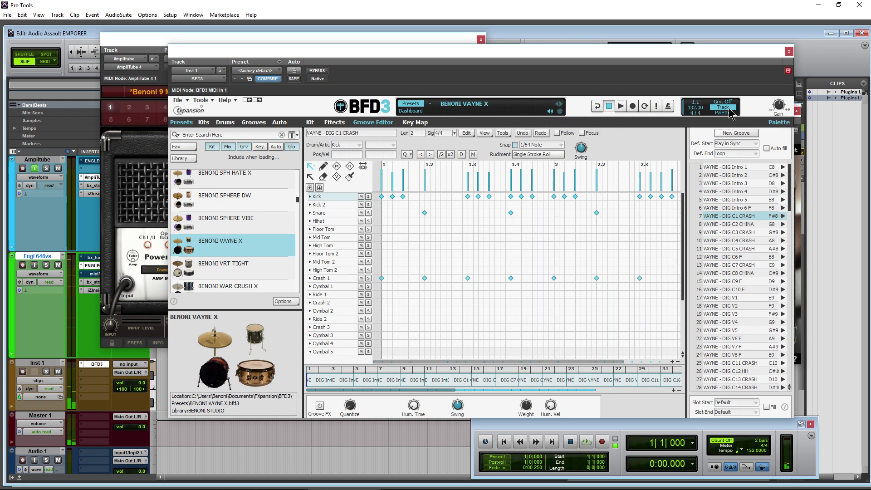
# Play the BFD3 drum track, restart it from the beginning, and switch input monitoring to Amplitube for the comparison before stopping playback.
pyautogui.click(618, 111)
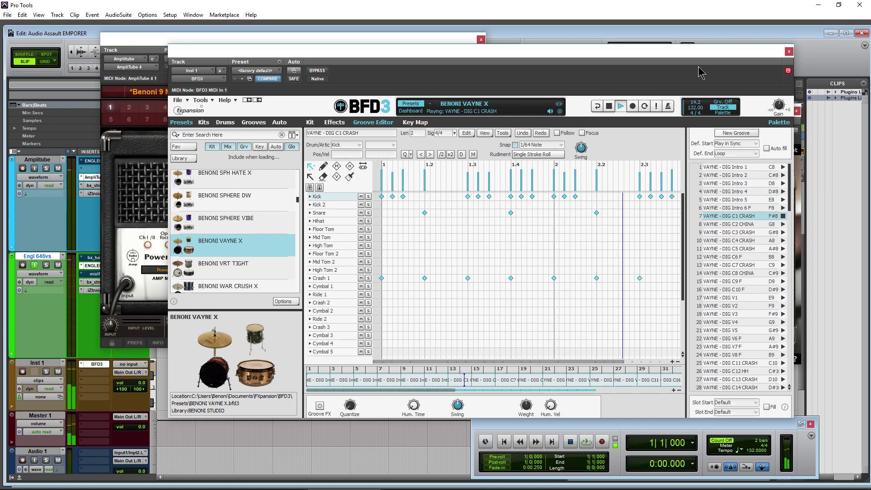
pyautogui.click(609, 106)
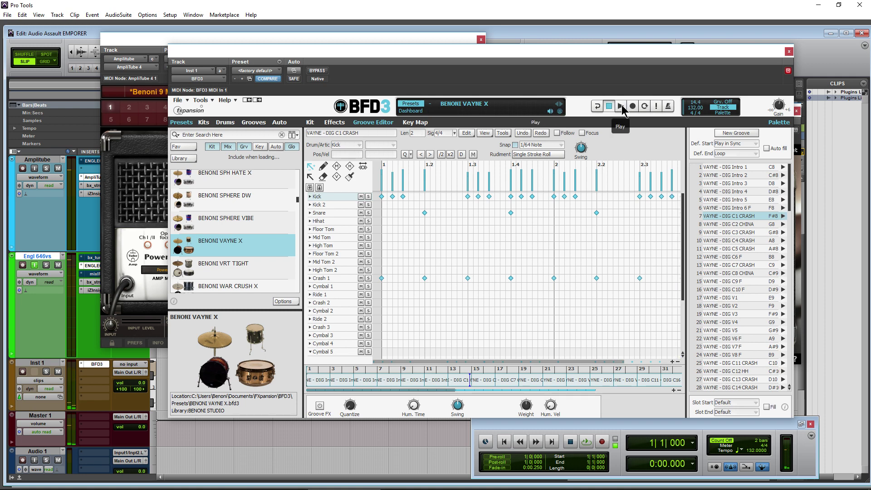
pyautogui.click(621, 106)
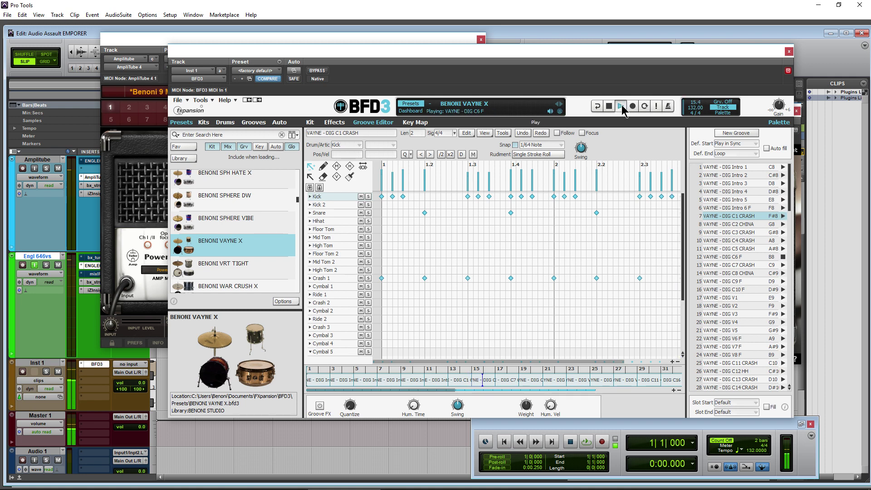
pyautogui.click(608, 106)
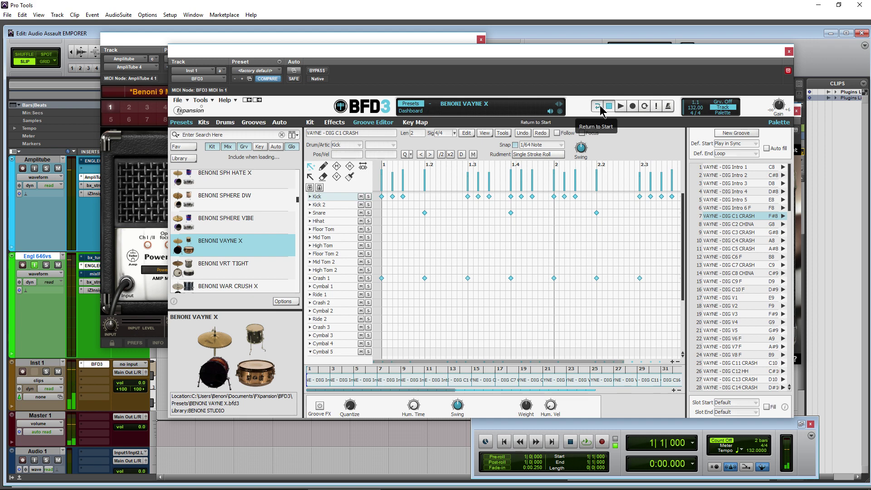
pyautogui.click(621, 106)
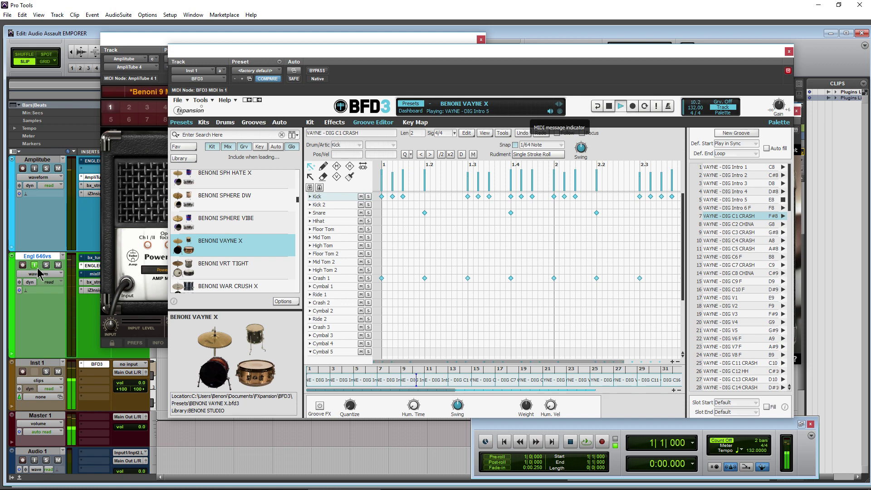
pyautogui.click(35, 168)
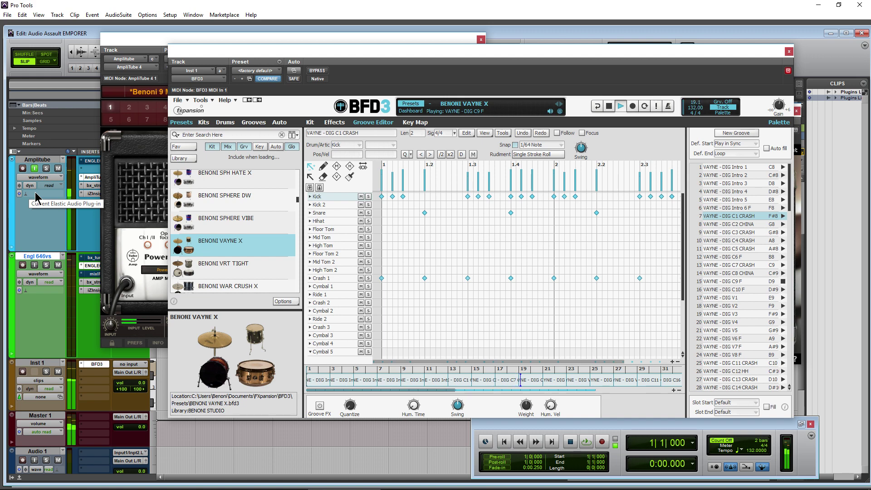
pyautogui.click(609, 106)
# Audition the VAYNE - DIG V2, V4, V5 and C11 CRASH grooves in the BFD3 groove palette, and stop playback.
pyautogui.scroll(-2, 732, 273)
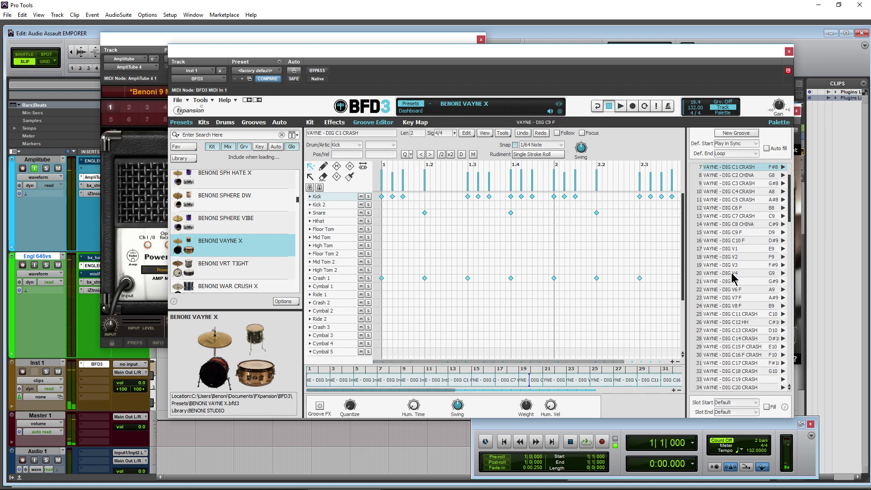
pyautogui.click(736, 257)
pyautogui.click(780, 259)
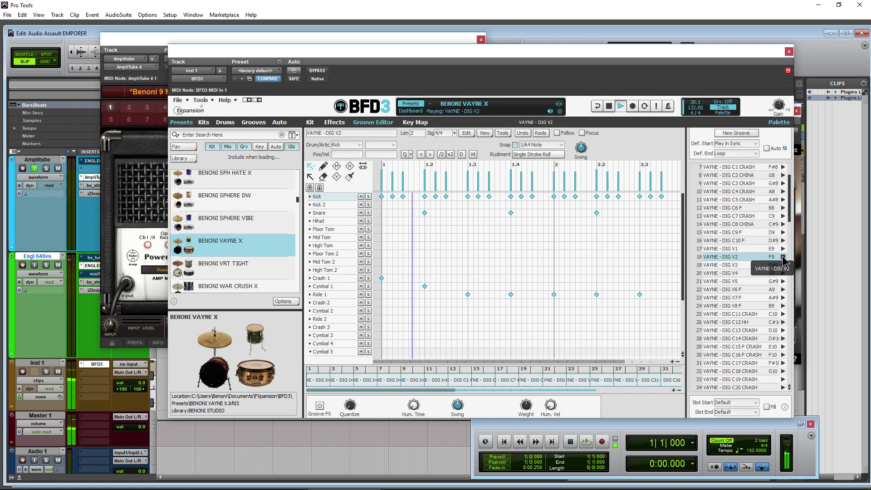
pyautogui.click(768, 273)
pyautogui.click(783, 273)
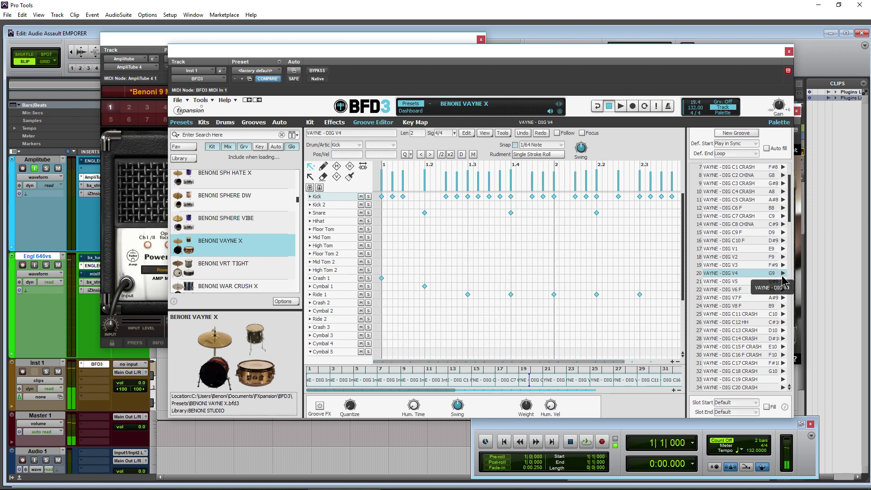
pyautogui.click(782, 281)
pyautogui.click(774, 282)
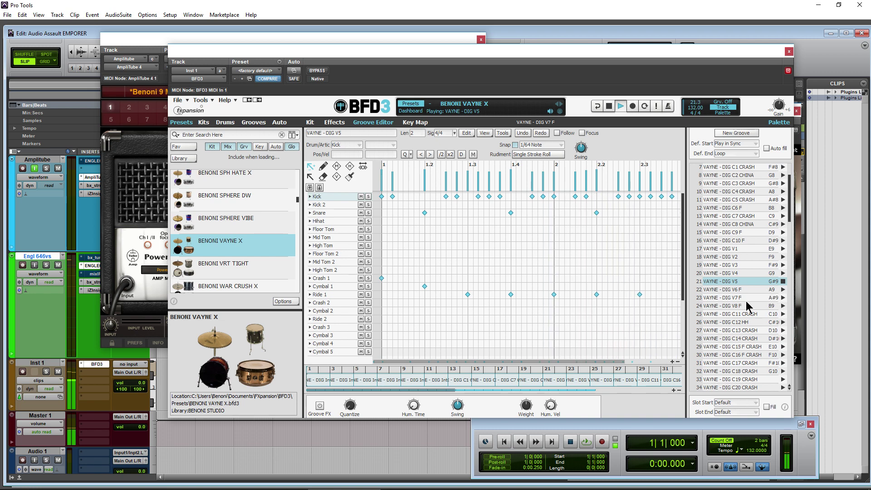
pyautogui.scroll(-1, 748, 307)
pyautogui.scroll(-3, 748, 306)
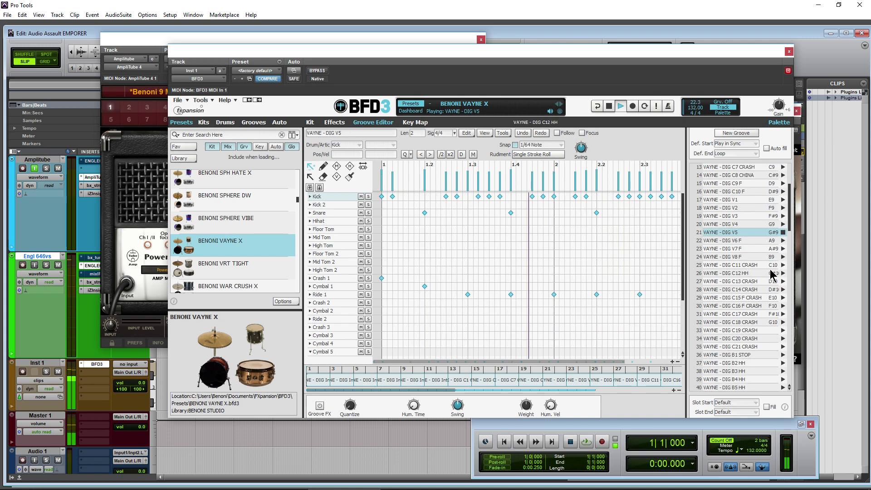
pyautogui.click(756, 268)
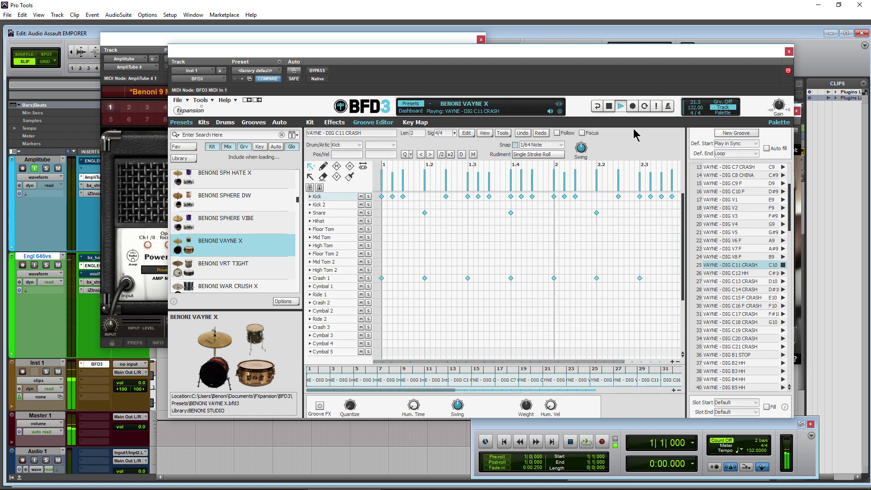
pyautogui.click(609, 106)
# Select the VAYNE - DIG B3 HH groove in BFD3, play it as backing for the amp comparison, and stop it.
pyautogui.scroll(-2, 742, 291)
pyautogui.scroll(-3, 742, 291)
pyautogui.click(747, 274)
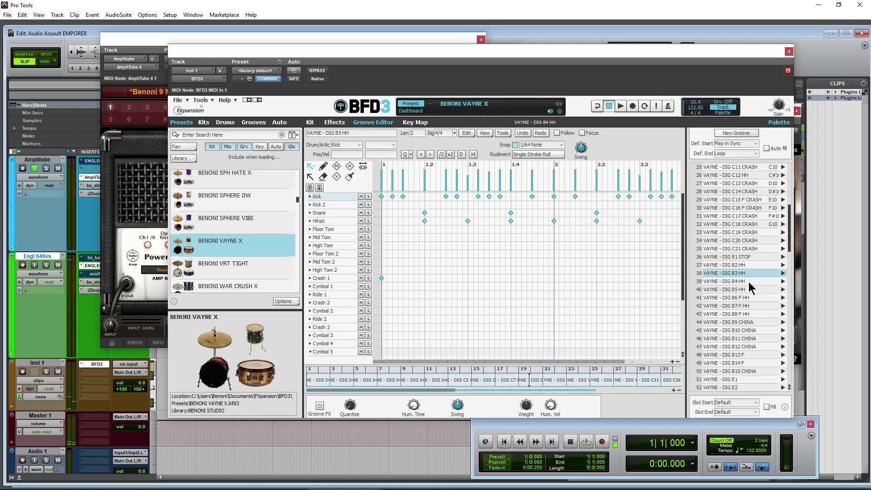
pyautogui.click(783, 273)
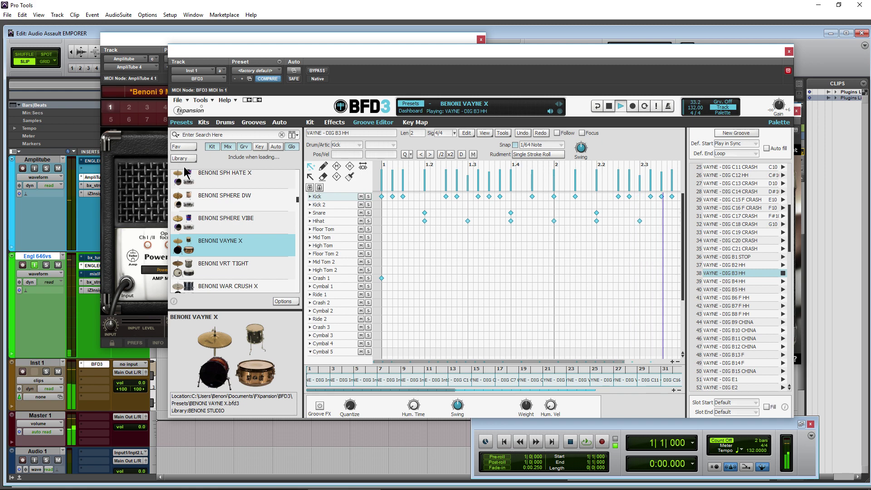
pyautogui.click(609, 106)
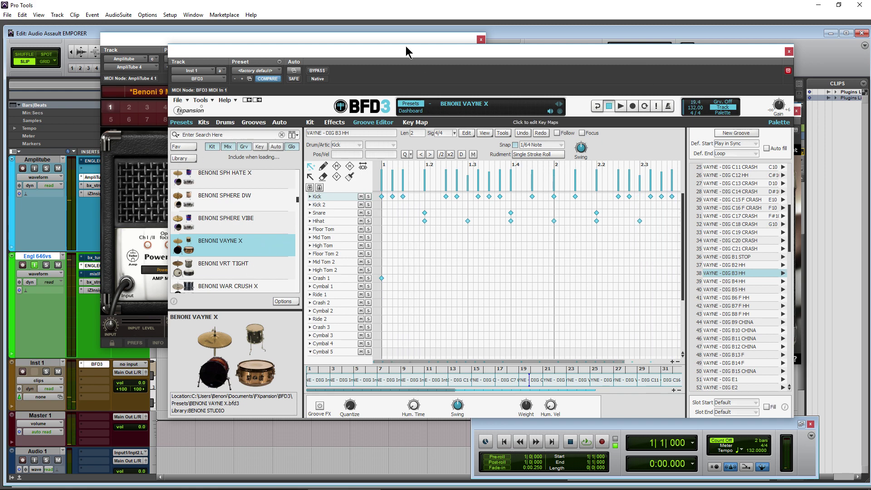
# Move the BFD3 window aside, bring ENGL E646 VS forward, and set its recording chain to 44 Secret Setup B.
pyautogui.moveTo(505, 59); pyautogui.dragTo(495, 85)
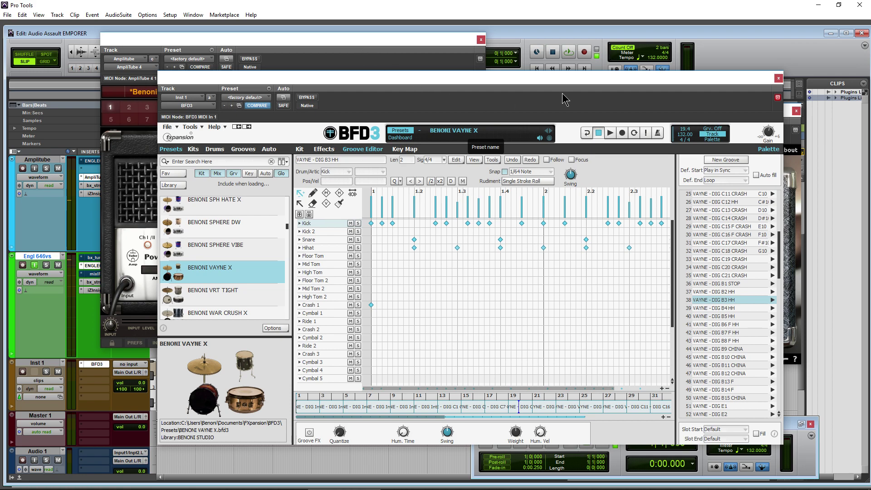
pyautogui.moveTo(577, 85); pyautogui.dragTo(543, 95)
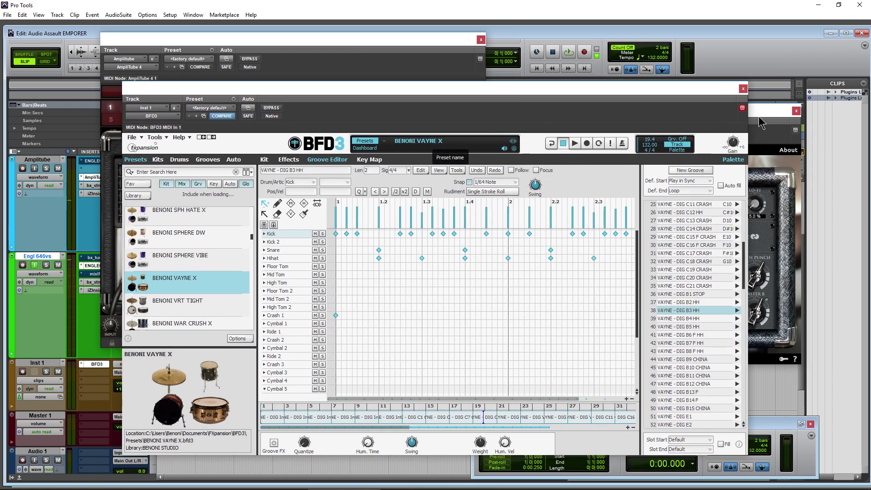
pyautogui.click(762, 123)
pyautogui.click(383, 237)
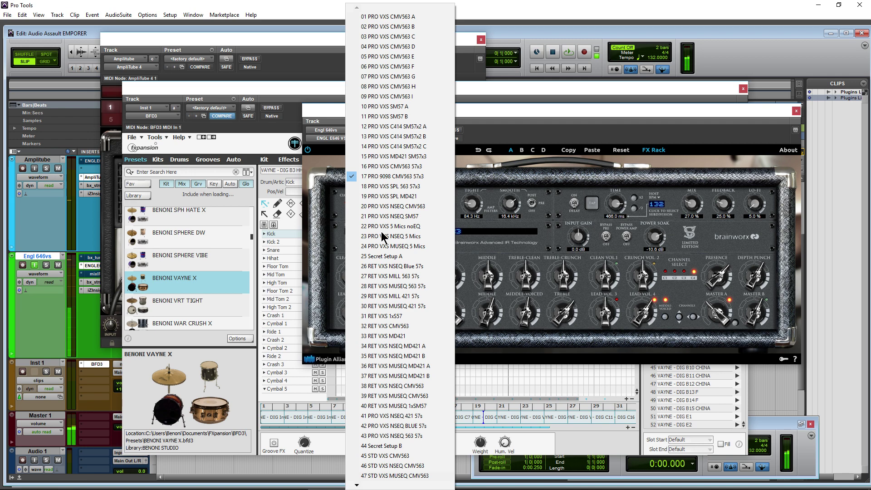
pyautogui.click(383, 446)
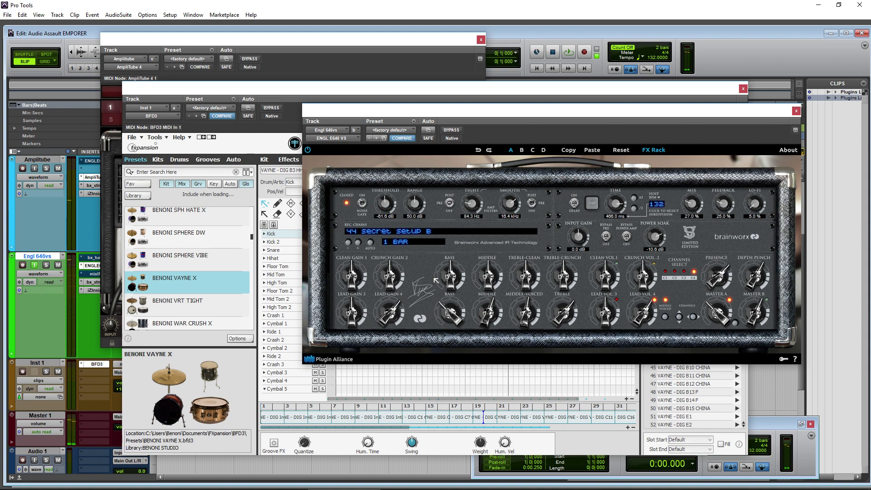
# Move the ENGL E646 VS window aside and set its recording chain to 16 PRO VXS CMV563 57x3.
pyautogui.click(437, 234)
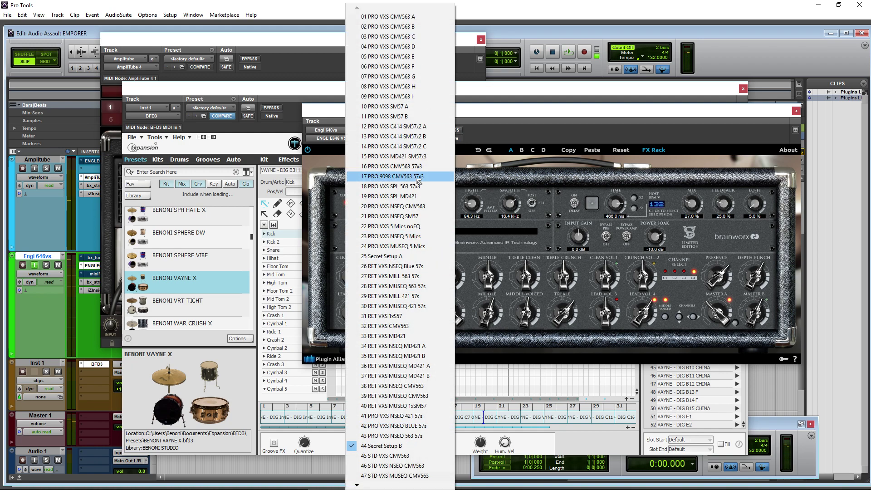
pyautogui.click(547, 224)
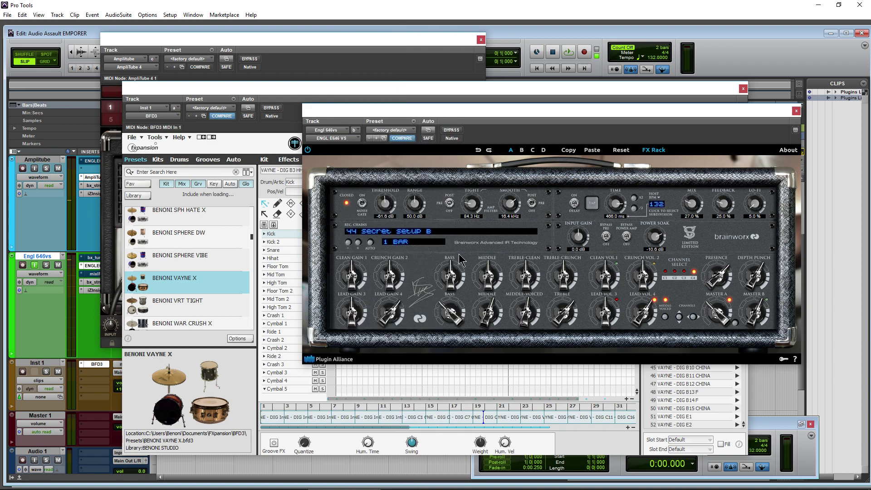
pyautogui.moveTo(651, 113); pyautogui.dragTo(702, 133)
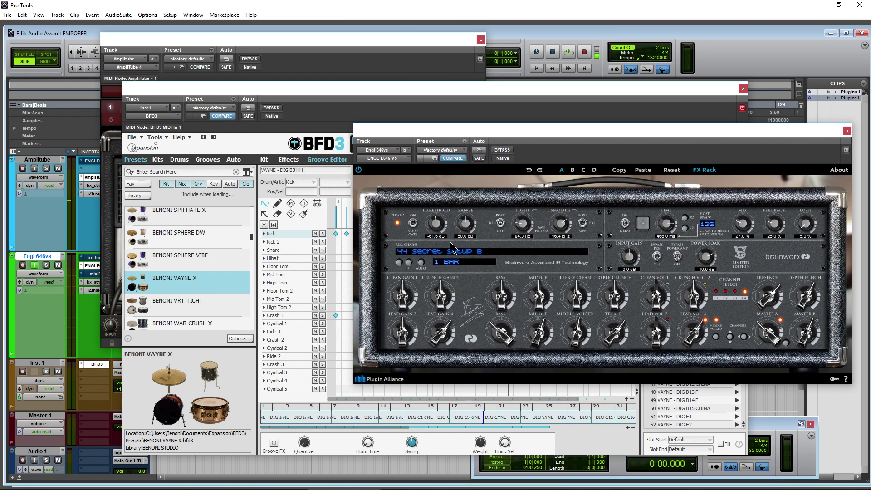
pyautogui.click(451, 252)
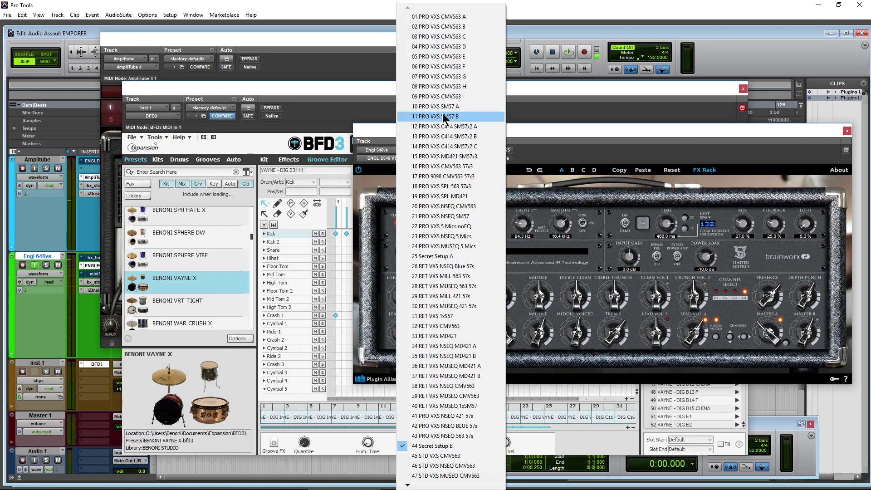
pyautogui.click(443, 166)
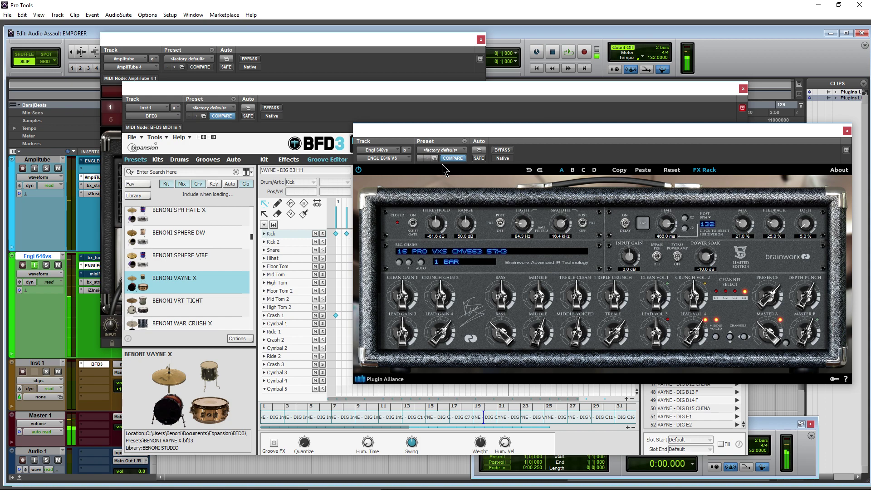
# Compare the two amps by switching input monitoring to the Amplitube track and back to Engl 646vs.
pyautogui.click(36, 168)
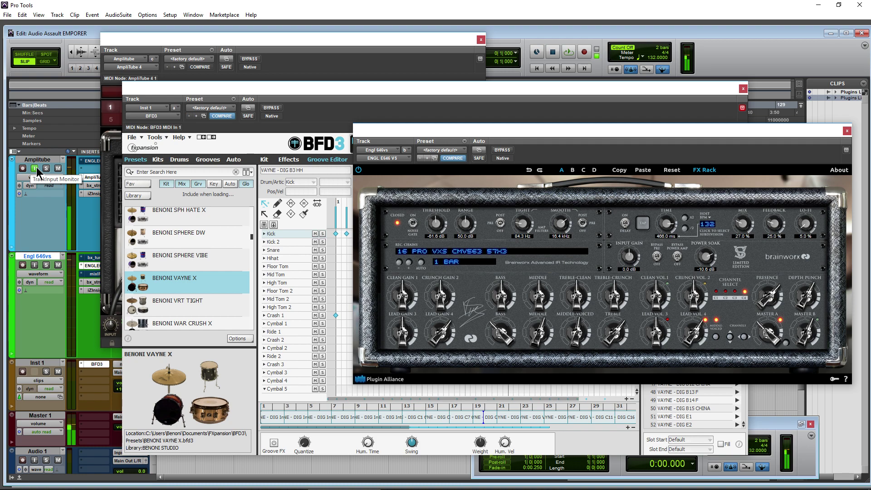
pyautogui.click(35, 168)
pyautogui.scroll(2, 36, 167)
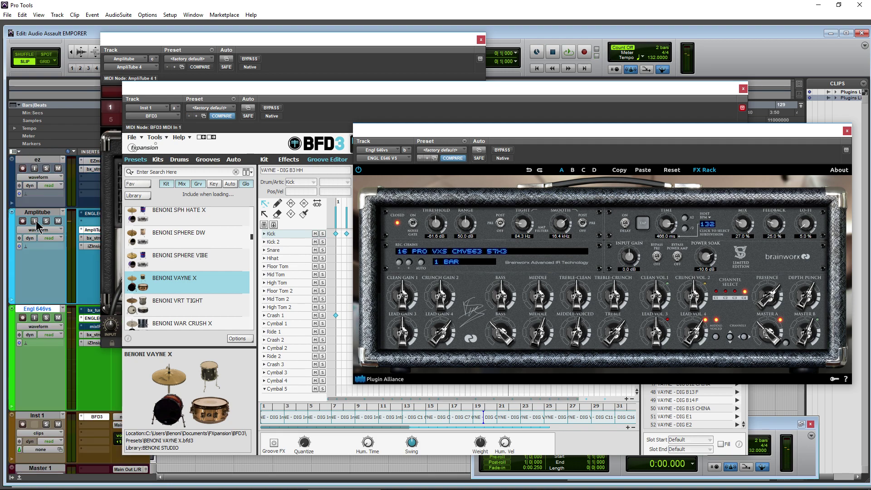
pyautogui.scroll(-2, 38, 227)
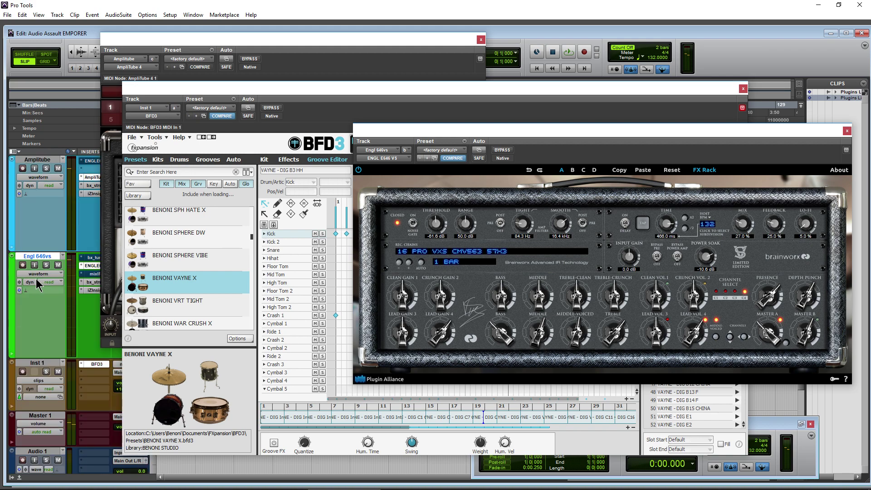
# Bring BFD3 forward, audition the VAYNE - DIG B6 F HH and B14 F grooves in the palette, and stop playback.
pyautogui.click(329, 93)
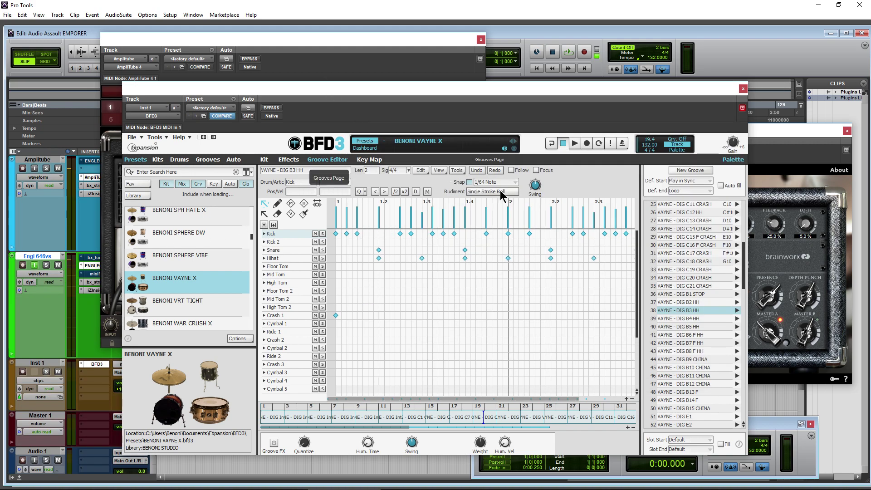
pyautogui.click(708, 335)
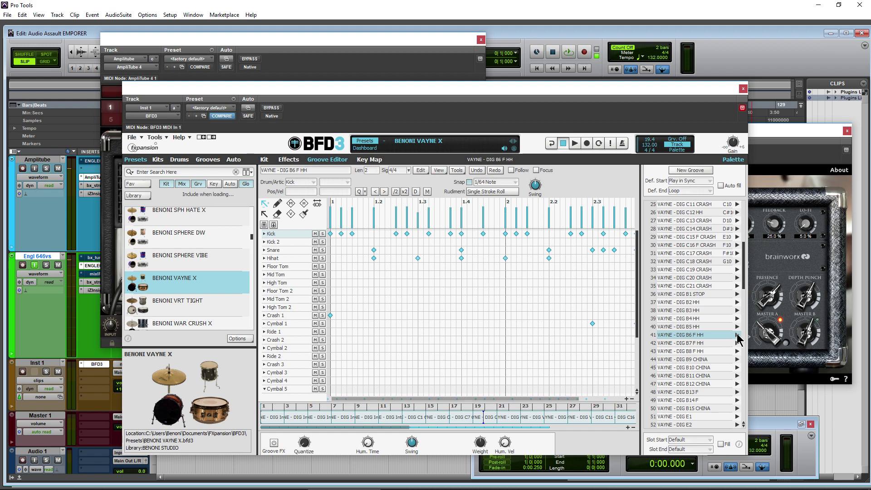
pyautogui.click(737, 336)
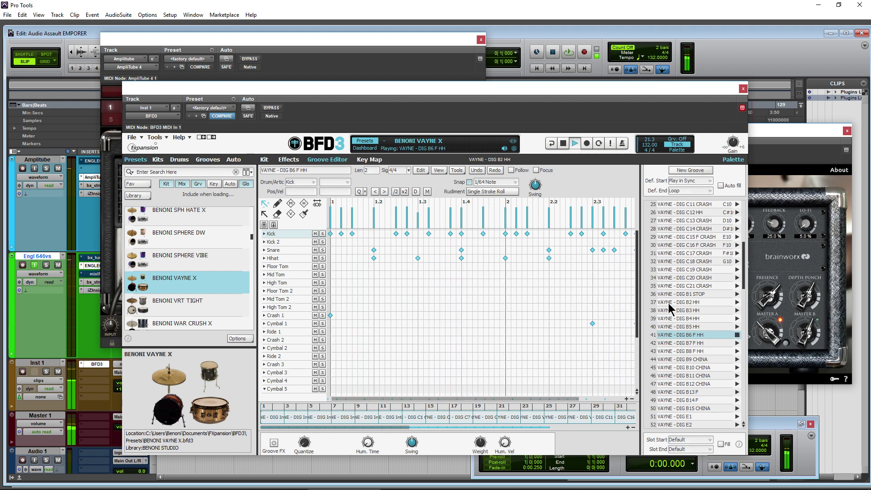
pyautogui.click(718, 352)
pyautogui.scroll(-1, 718, 360)
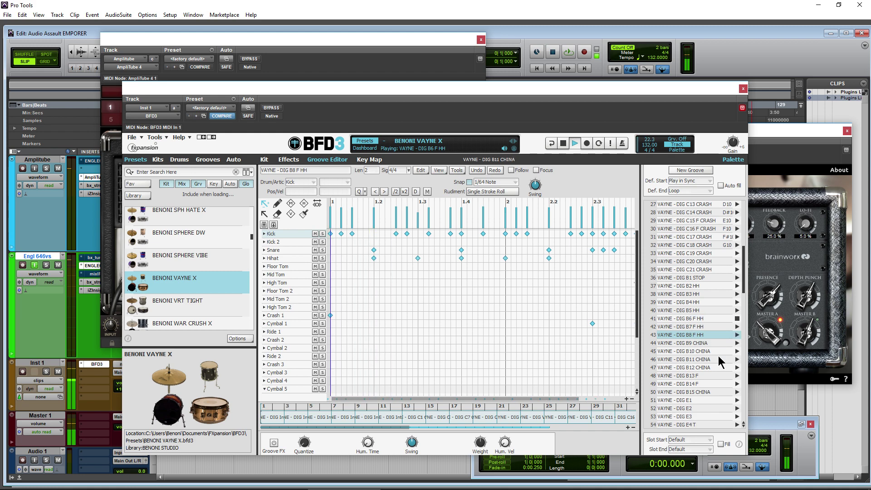
pyautogui.click(719, 358)
pyautogui.click(721, 384)
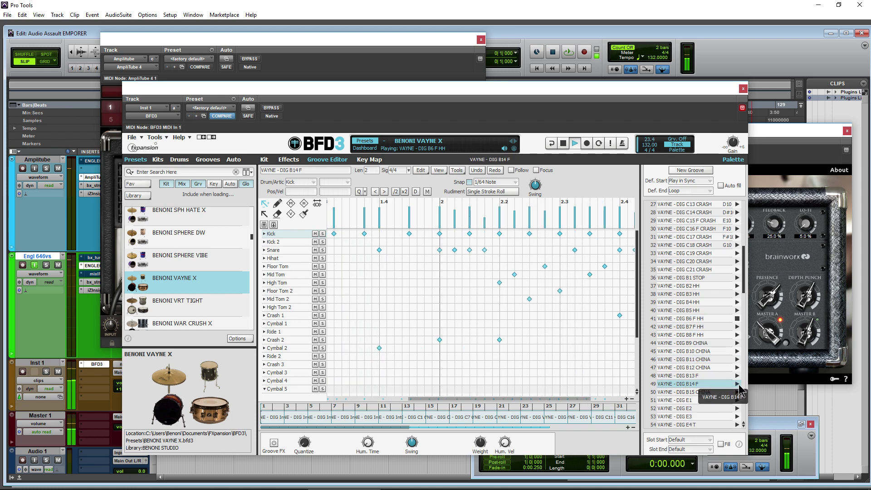
pyautogui.scroll(-3, 702, 322)
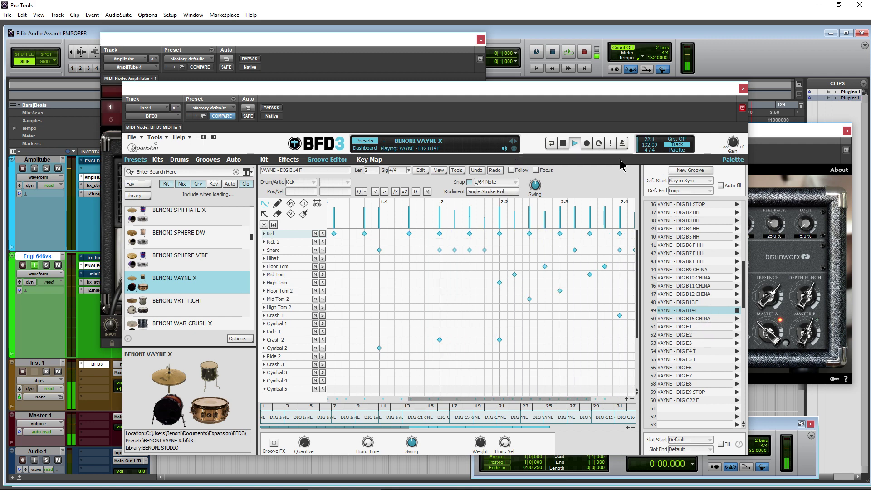
pyautogui.click(563, 144)
# Preview the IF - EIAC B1 C groove from the BENONI SIGNATURE METAL IN FIRE palette in the groove library, and stop it.
pyautogui.click(207, 160)
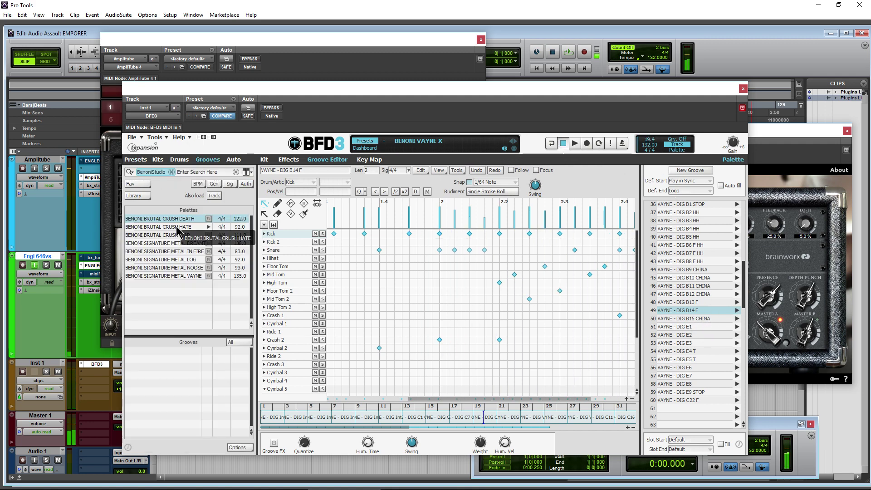
pyautogui.click(187, 251)
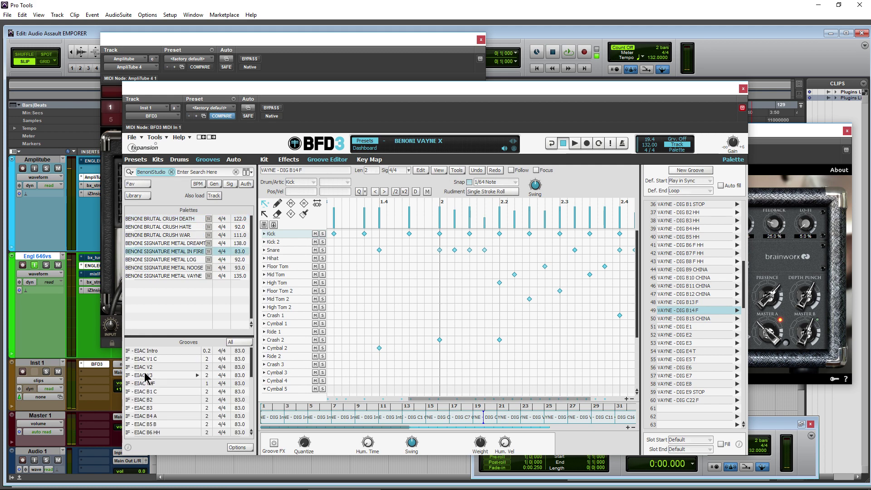
pyautogui.scroll(-1, 156, 386)
pyautogui.click(164, 376)
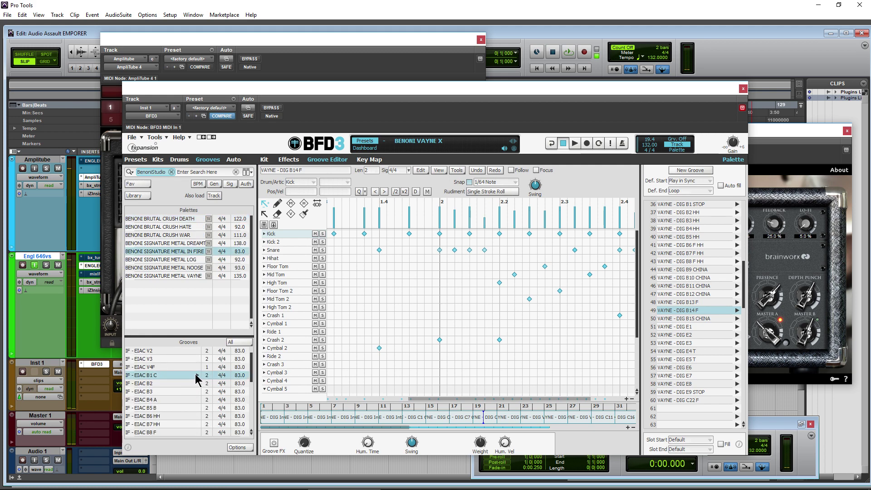
pyautogui.click(196, 375)
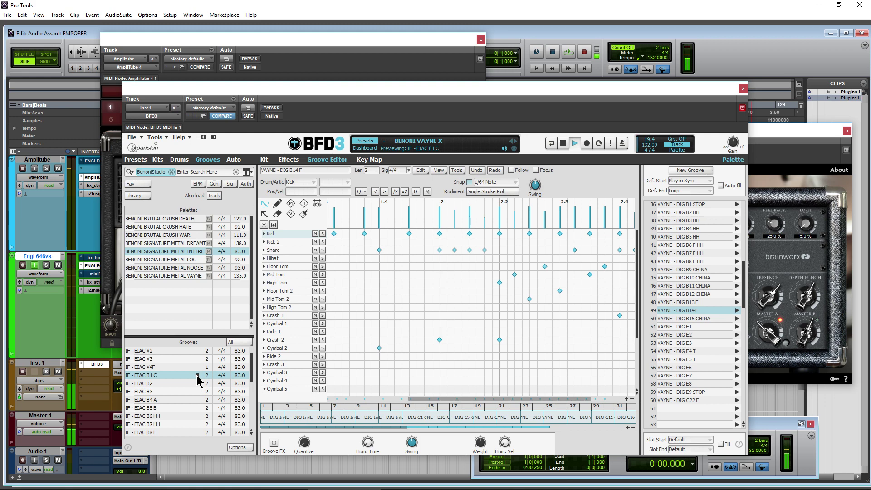
pyautogui.click(563, 143)
# Set the Pro Tools session tempo to 90 BPM.
pyautogui.click(754, 429)
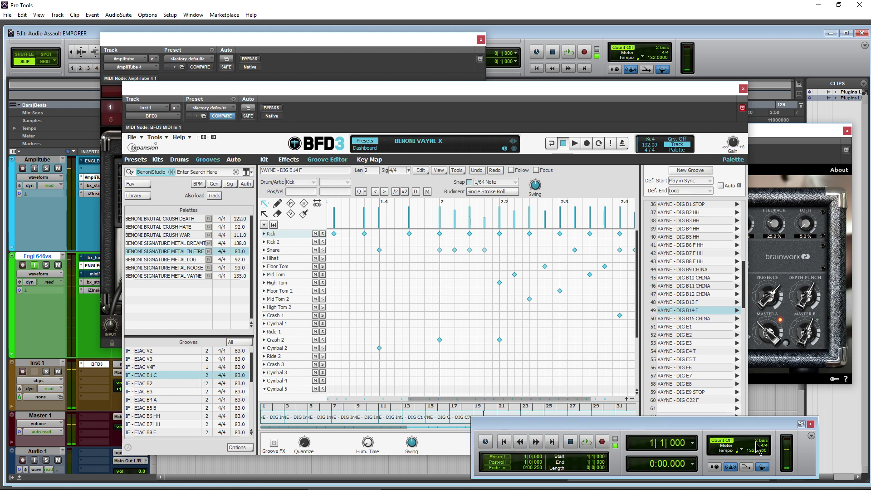
pyautogui.click(753, 452)
pyautogui.write('90')
pyautogui.press('Return')
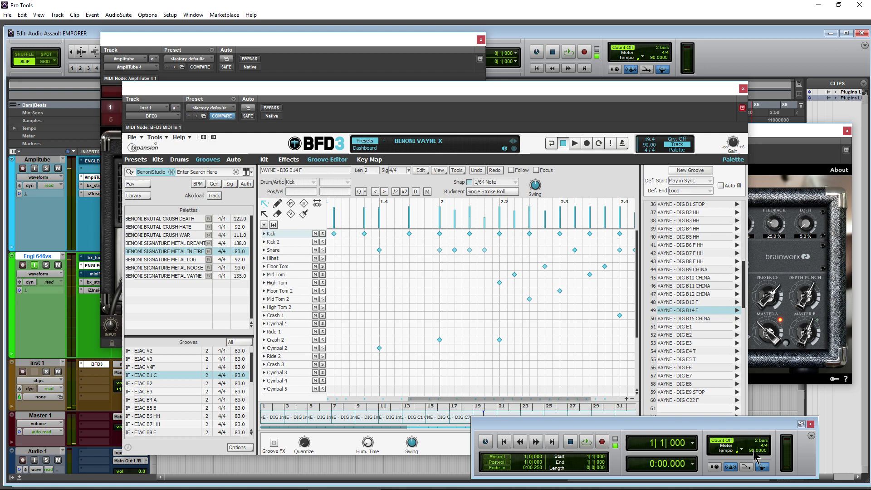
# Preview the IF - EIAC B1 C groove as backing for the amp comparison, followed by IF - EIAC B4 A.
pyautogui.click(199, 375)
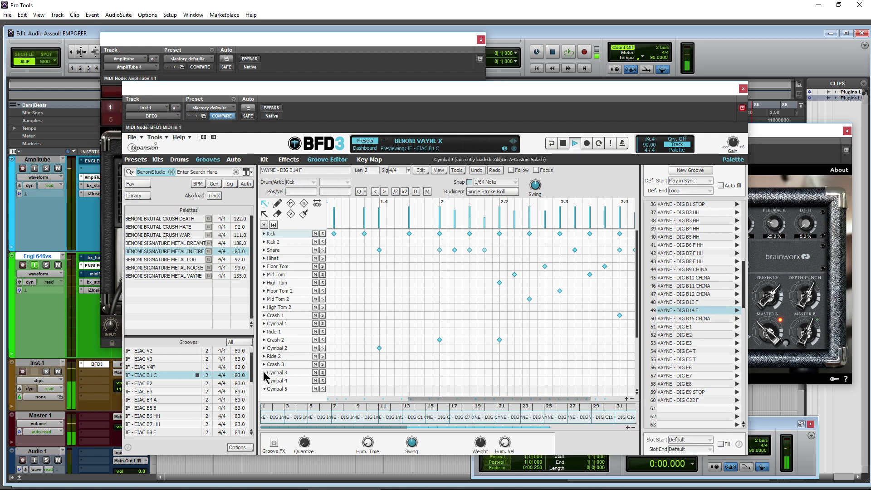
pyautogui.moveTo(735, 145)
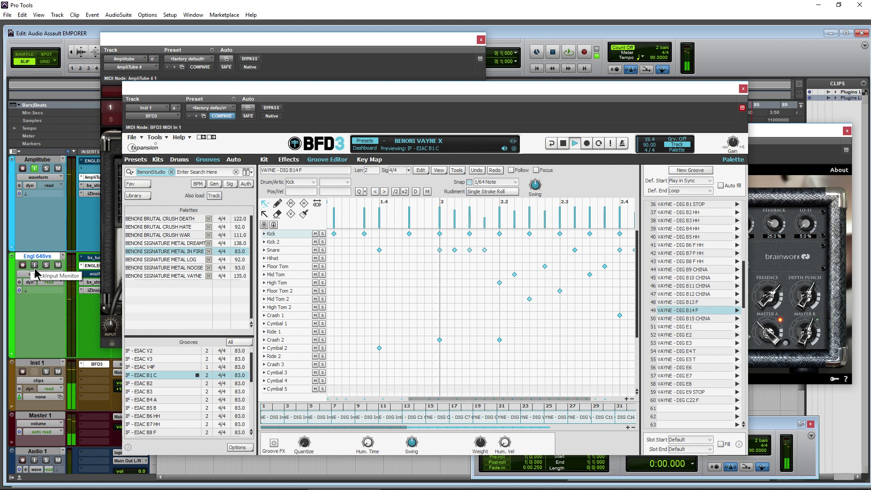
pyautogui.click(197, 400)
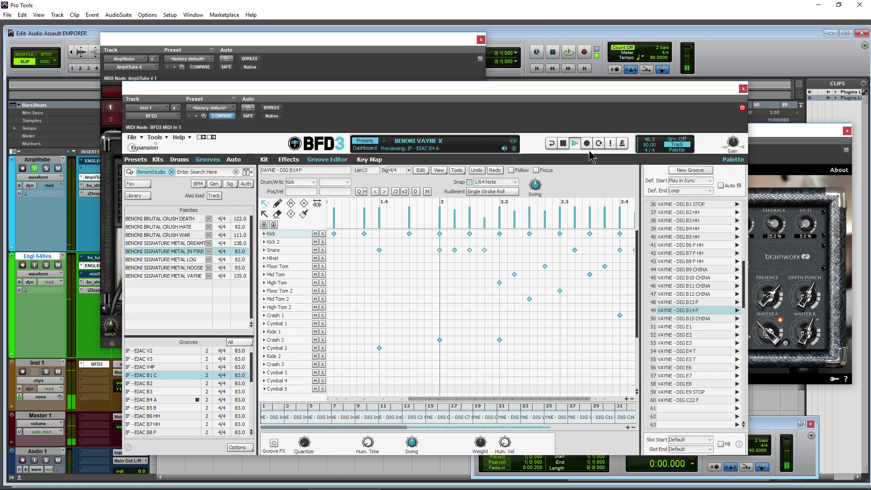
# Audition grooves from the BENONI SIGNATURE METAL LOG palette, including LOG - NYGSTDF V8S and D1 HH, and stop the preview.
pyautogui.click(172, 260)
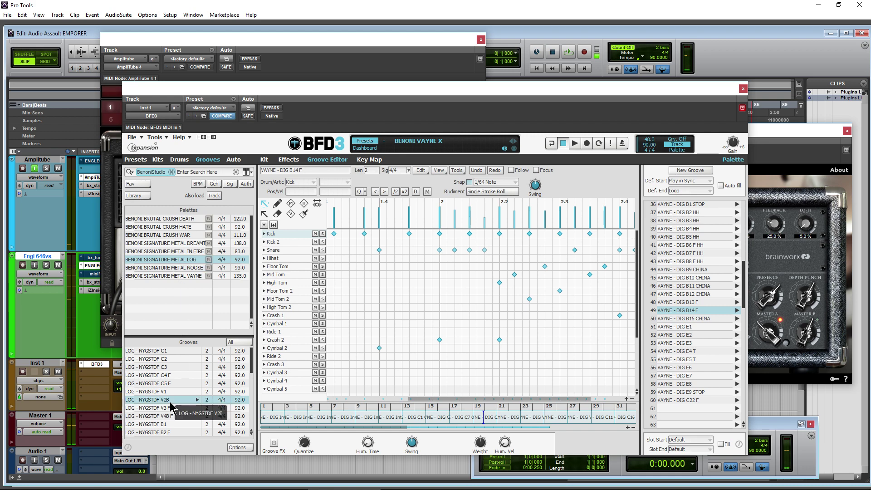
pyautogui.click(197, 399)
pyautogui.scroll(-3, 195, 401)
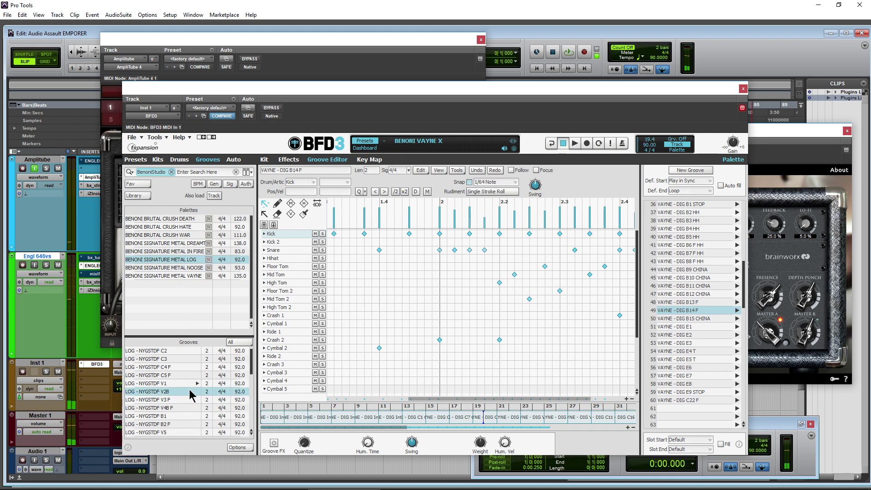
pyautogui.click(197, 392)
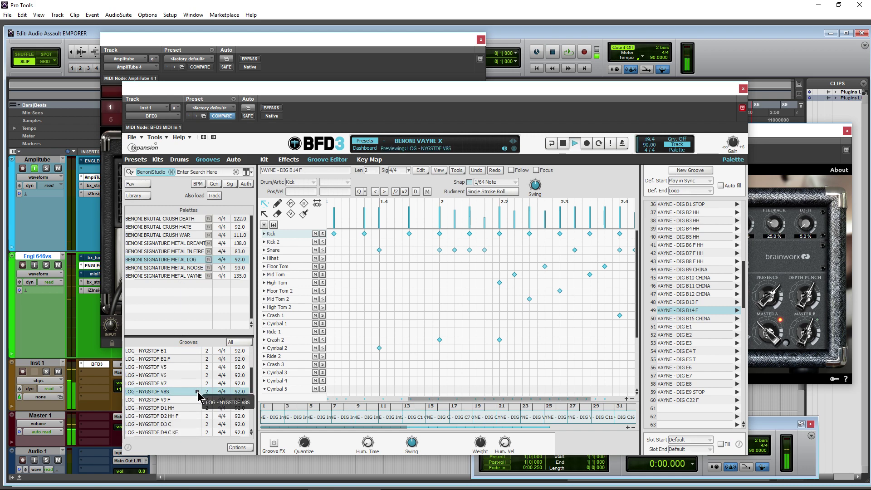
pyautogui.click(198, 408)
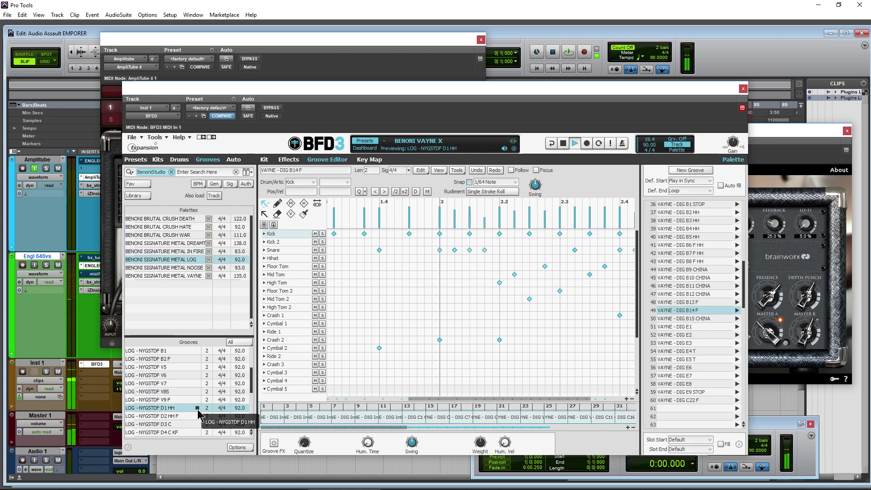
pyautogui.click(196, 408)
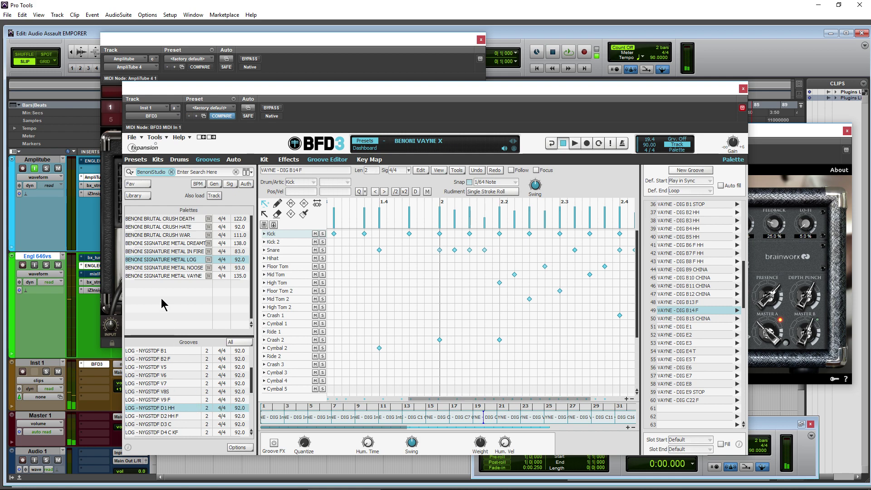
# Preview the SK - WAB C4 and C5 grooves from the BENONI SIGNATURE METAL NOOSE palette, and stop playback.
pyautogui.click(178, 268)
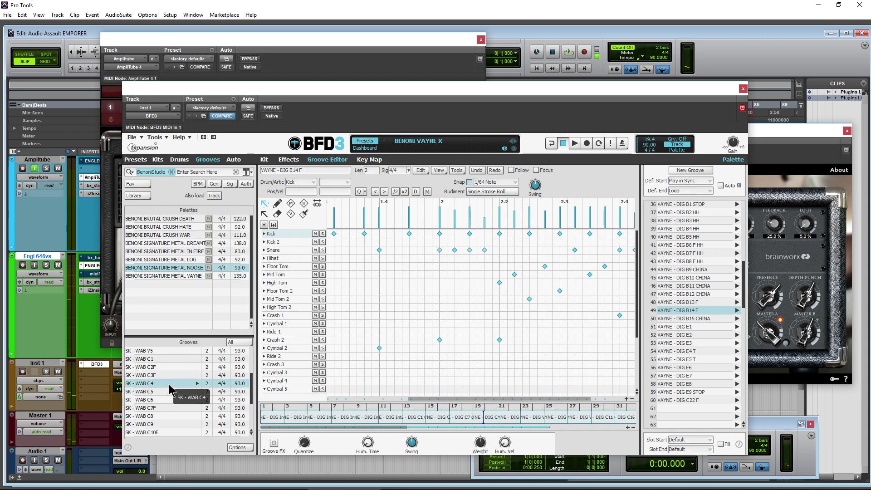
pyautogui.click(195, 383)
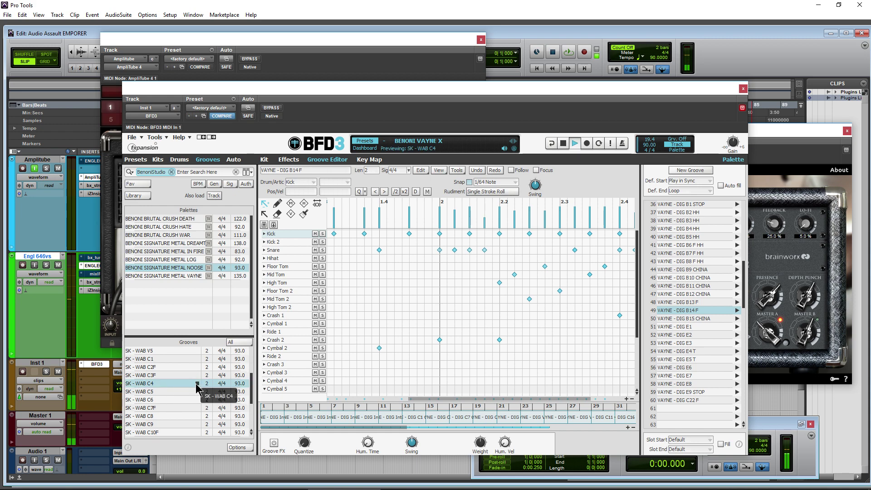
pyautogui.click(196, 391)
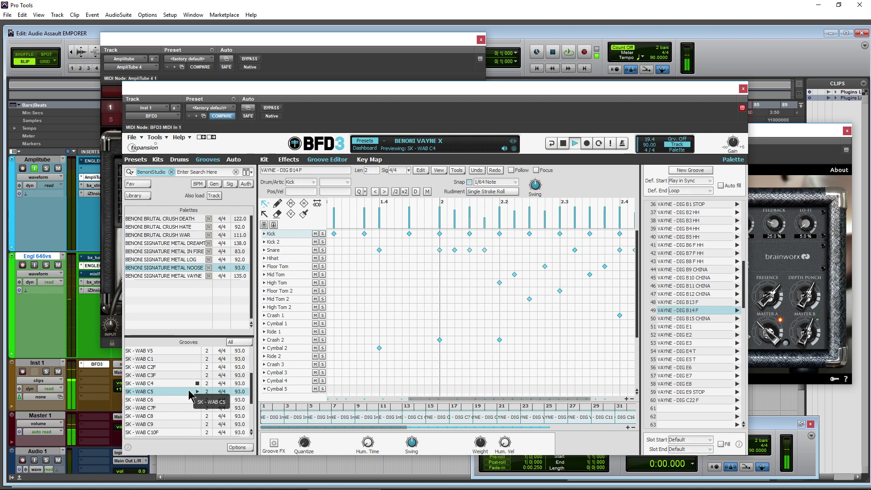
pyautogui.click(198, 392)
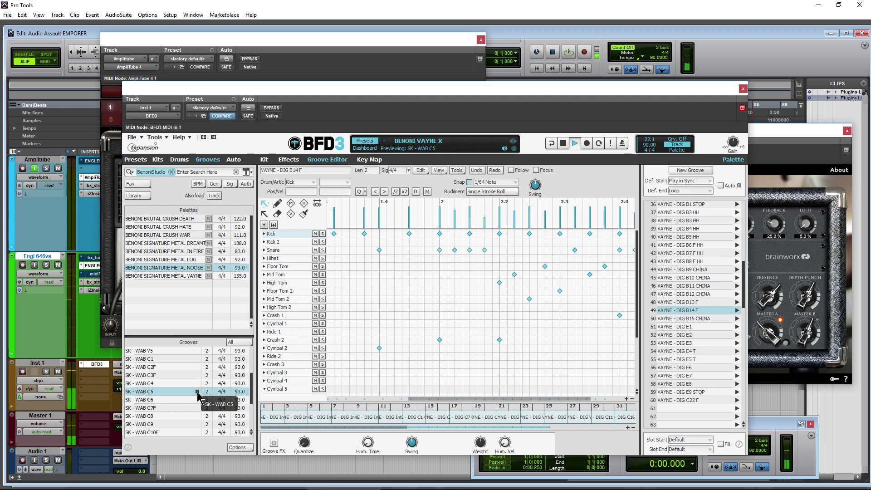
pyautogui.click(563, 144)
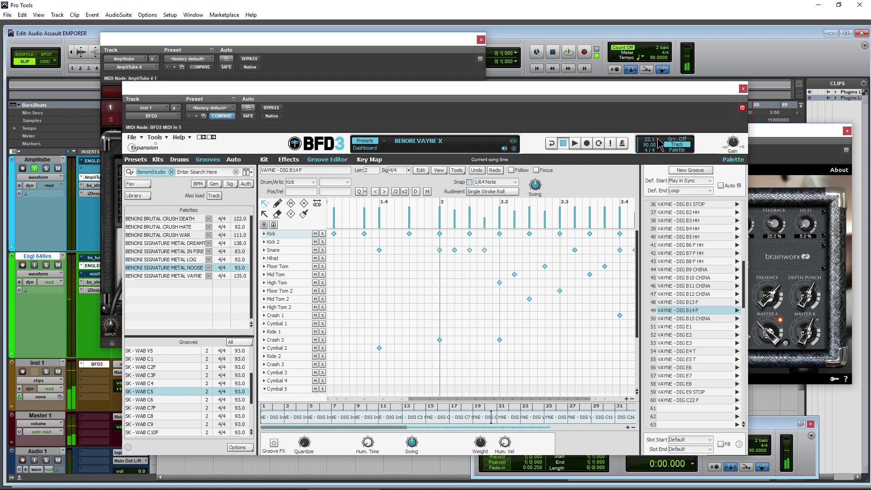
# Switch BFD3 to Palette playback and play the VAYNE - DIG V2 groove as backing for the amp comparison.
pyautogui.scroll(8, 671, 297)
pyautogui.scroll(1, 673, 297)
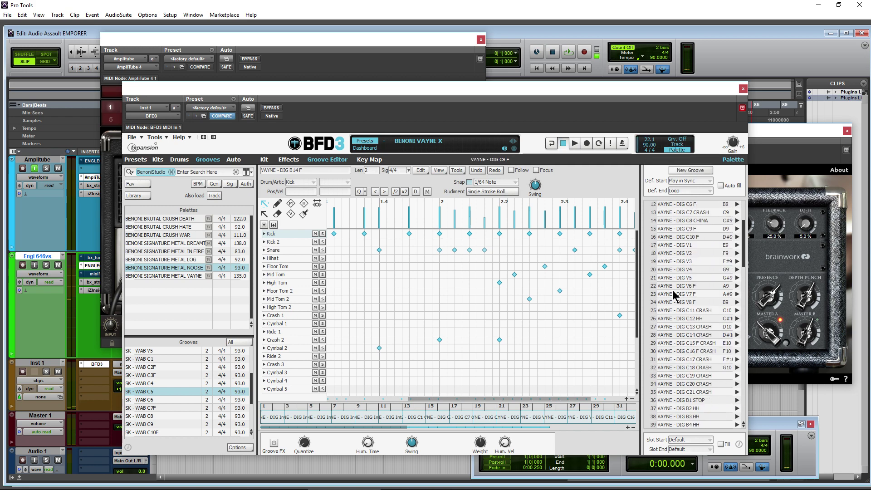
pyautogui.click(698, 253)
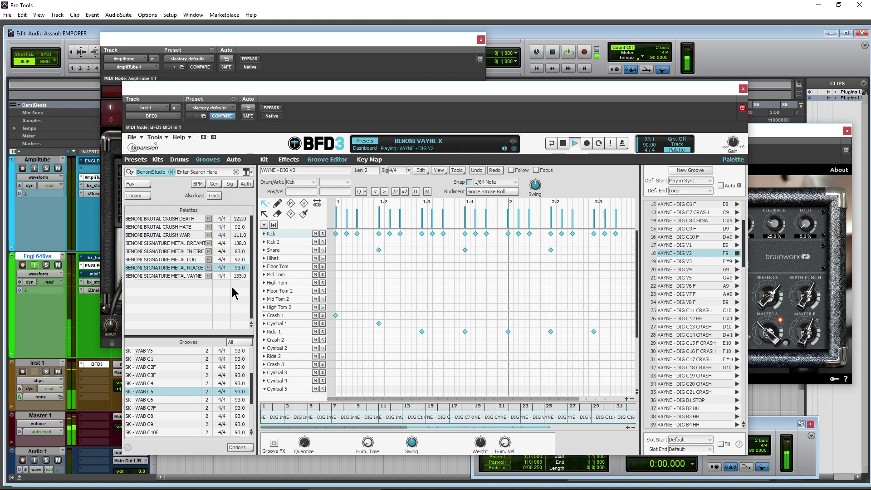
# Switch input monitoring to the Amplitube track over the VAYNE - DIG V2 groove, and stop and close BFD3.
pyautogui.click(35, 169)
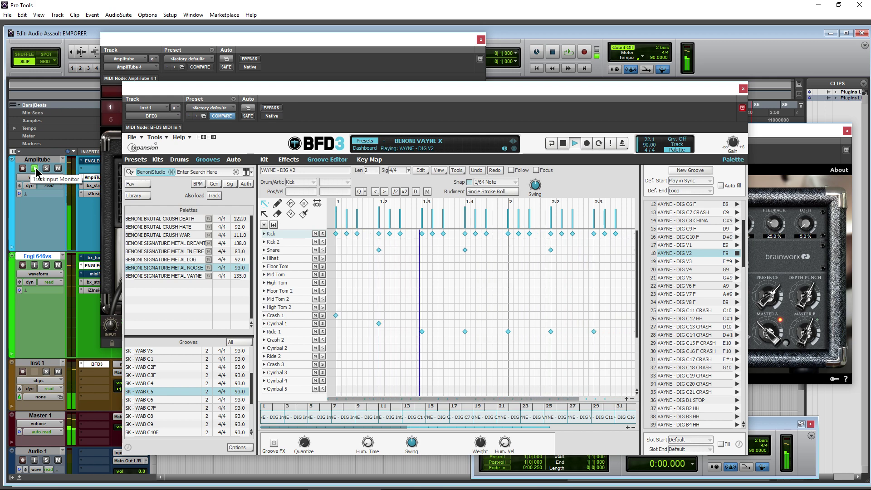
pyautogui.click(564, 146)
pyautogui.moveTo(651, 87); pyautogui.dragTo(658, 88)
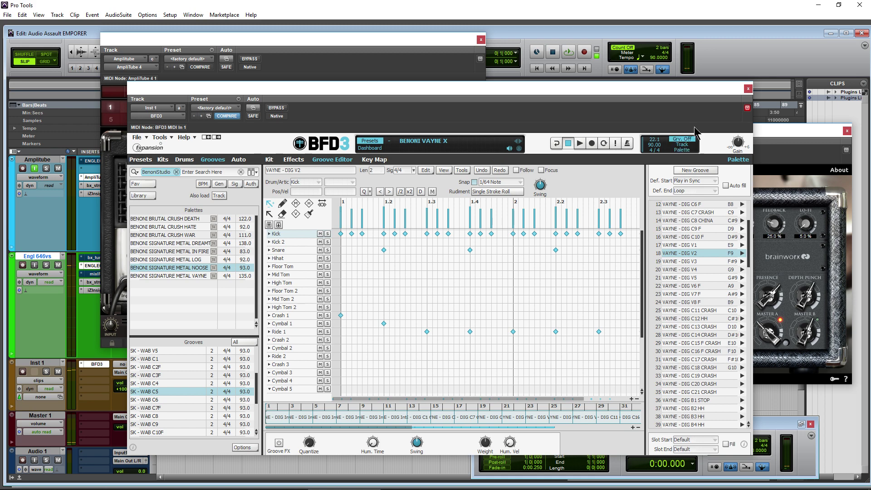
pyautogui.click(747, 88)
pyautogui.moveTo(580, 143); pyautogui.dragTo(580, 149)
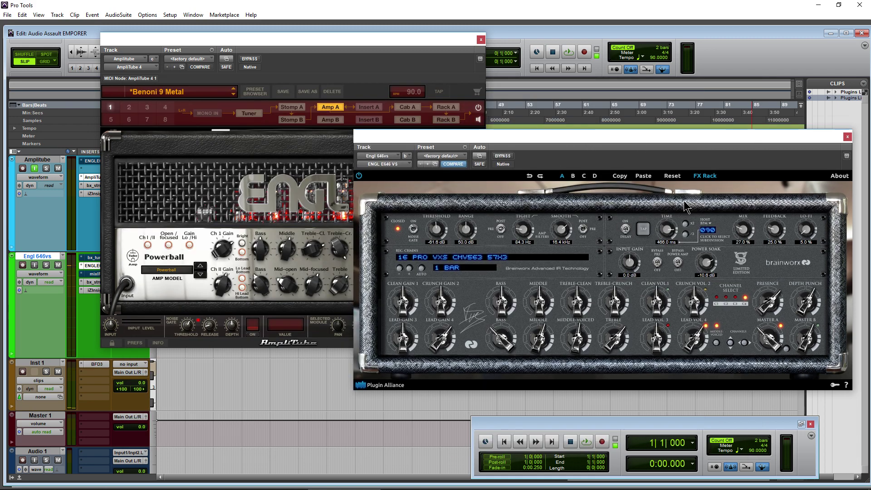
# Show the front view of the ENGL E646 VS and alternate input monitoring between the Engl 646vs and Amplitube tracks.
pyautogui.click(706, 176)
pyautogui.moveTo(704, 141); pyautogui.dragTo(698, 141)
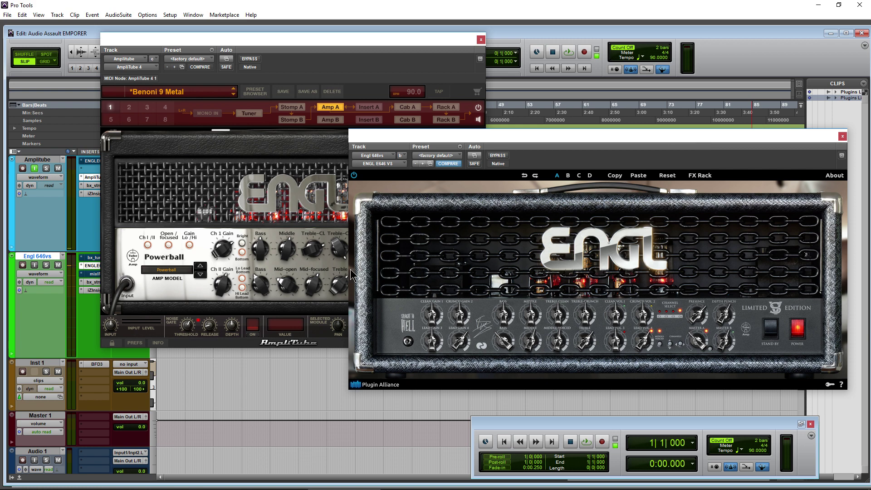
pyautogui.click(34, 265)
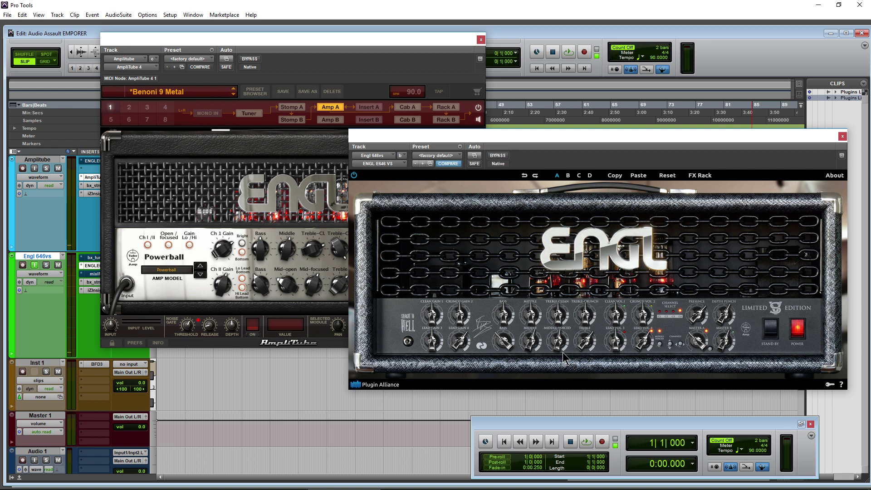
pyautogui.moveTo(559, 335); pyautogui.dragTo(560, 347)
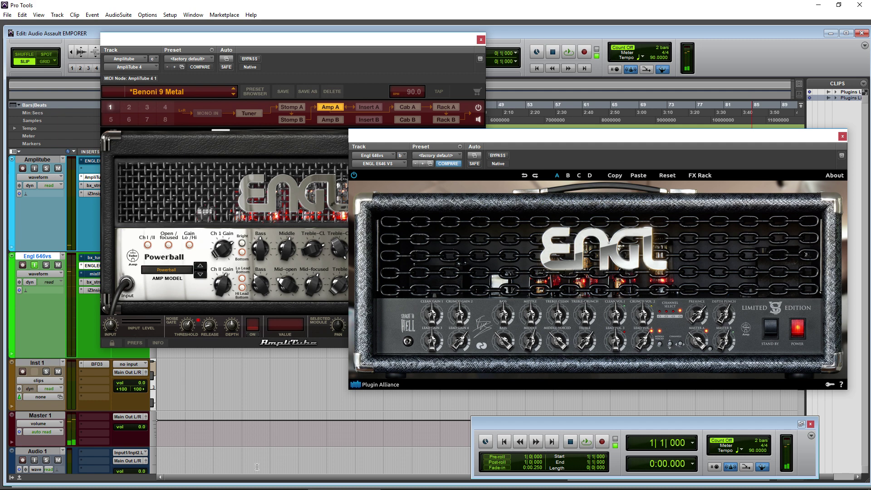
pyautogui.click(34, 266)
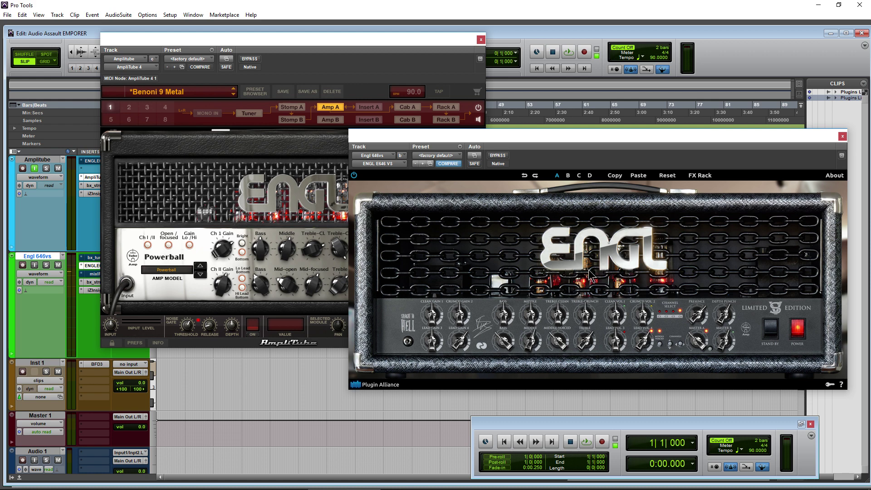
# Switch input monitoring to the Engl 646vs track and load the 17 PRO 9098 CMV563 57x3 recording chain.
pyautogui.click(700, 176)
pyautogui.click(470, 260)
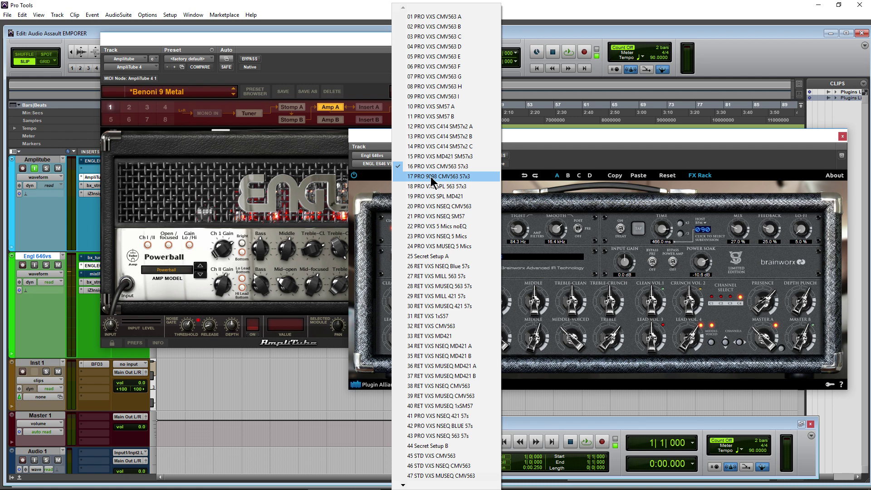
pyautogui.click(35, 172)
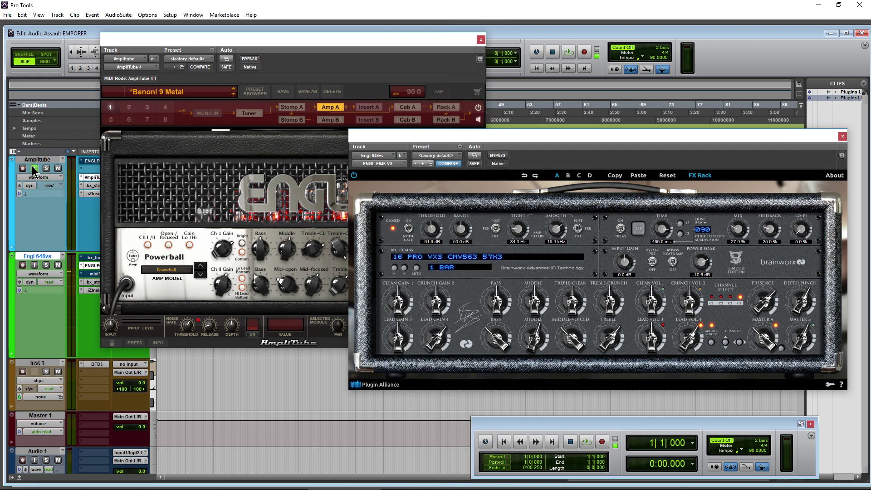
pyautogui.click(34, 264)
pyautogui.click(455, 259)
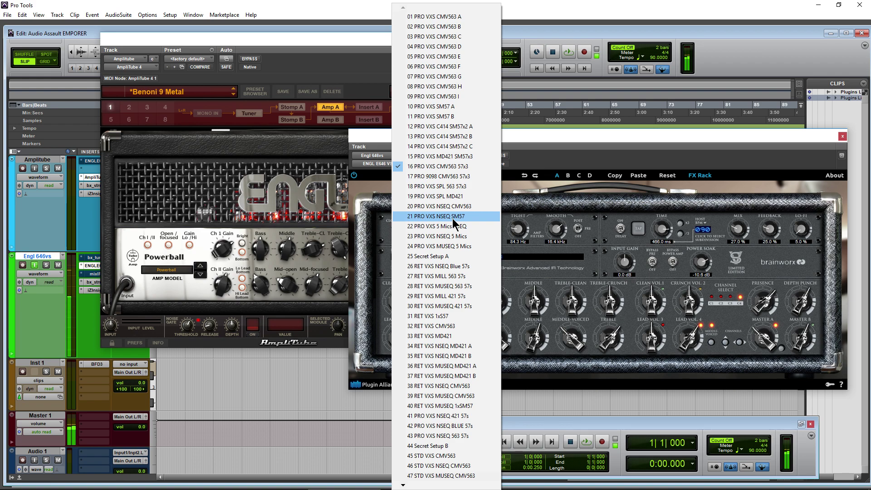
pyautogui.click(440, 176)
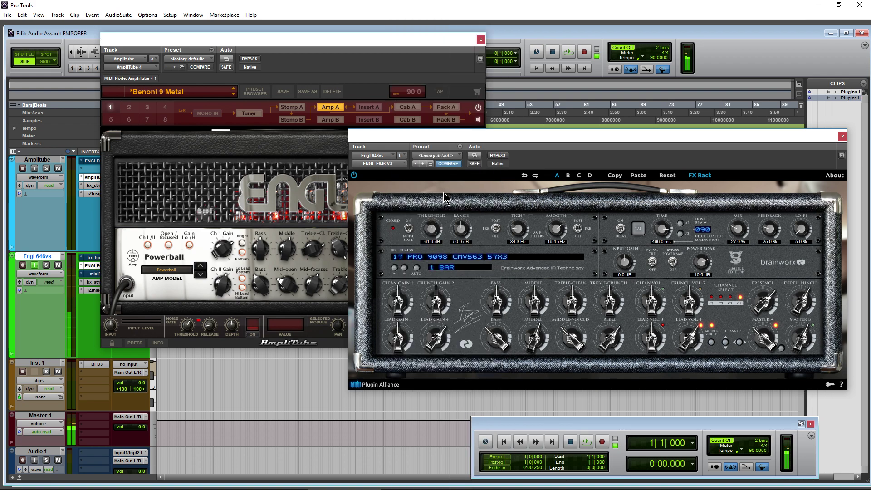
# Audition the 28 RET VXS MUSEQ 563 57s and 44 Secret Setup B recording chains, and return to the amp's front view.
pyautogui.click(443, 257)
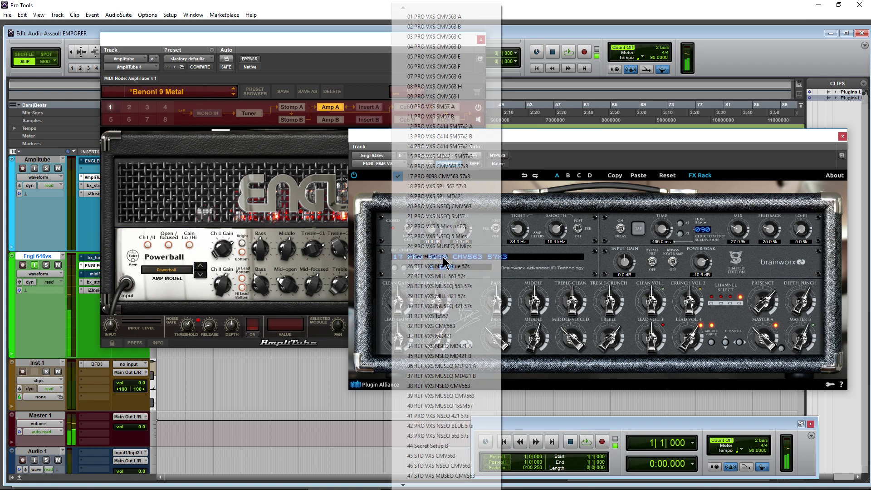
pyautogui.click(440, 288)
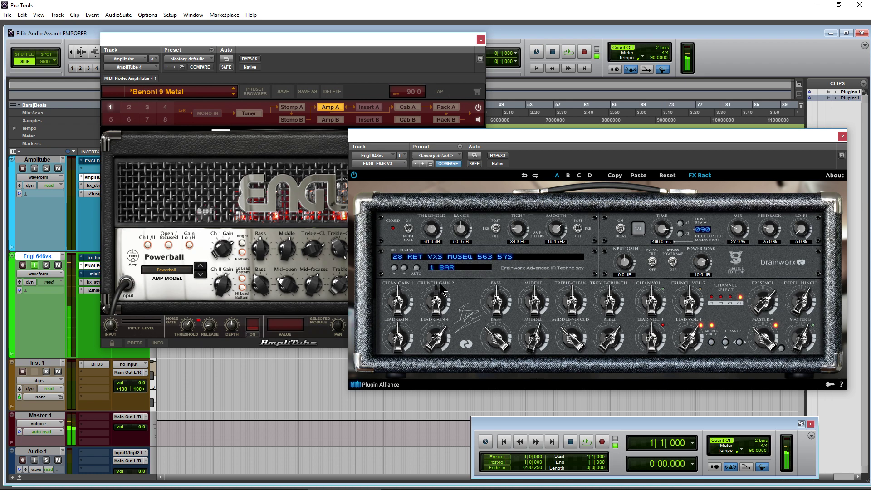
pyautogui.click(449, 262)
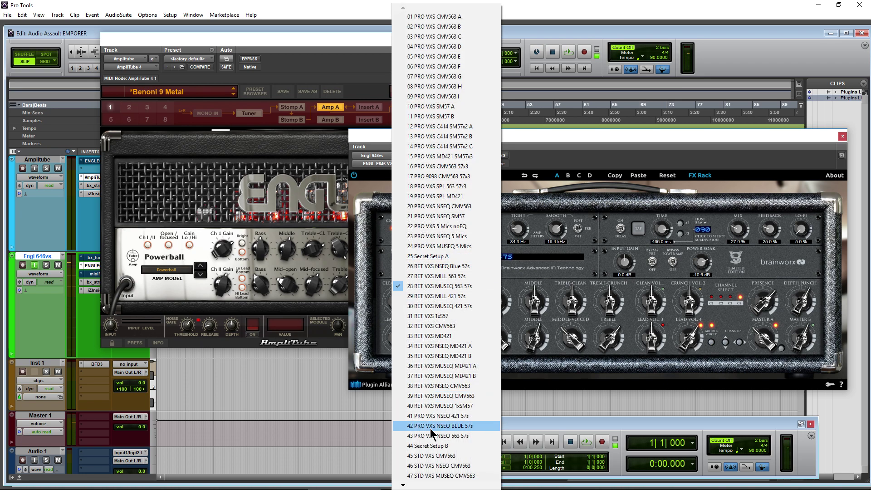
pyautogui.click(432, 445)
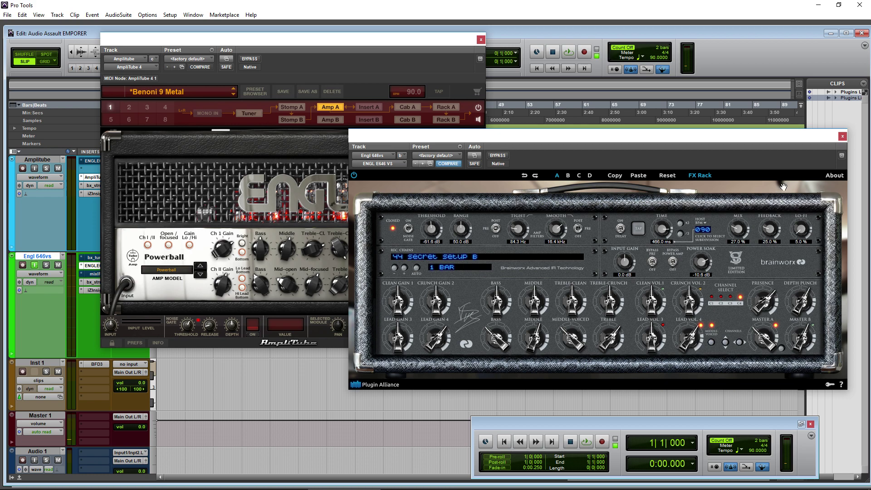
pyautogui.click(702, 175)
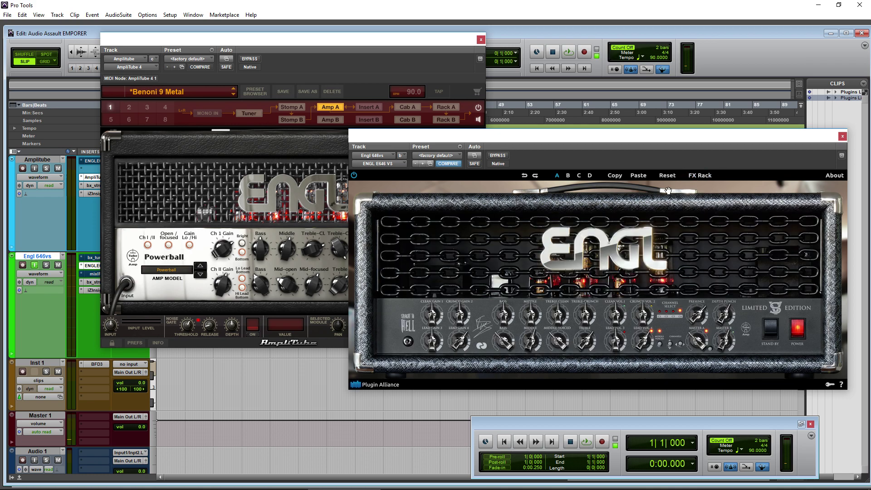
# Arrange the AmpliTube 4 and ENGL E646 VS windows and bring each forward to compare the two amps' front panels.
pyautogui.moveTo(674, 144); pyautogui.dragTo(675, 152)
pyautogui.moveTo(262, 45); pyautogui.dragTo(246, 46)
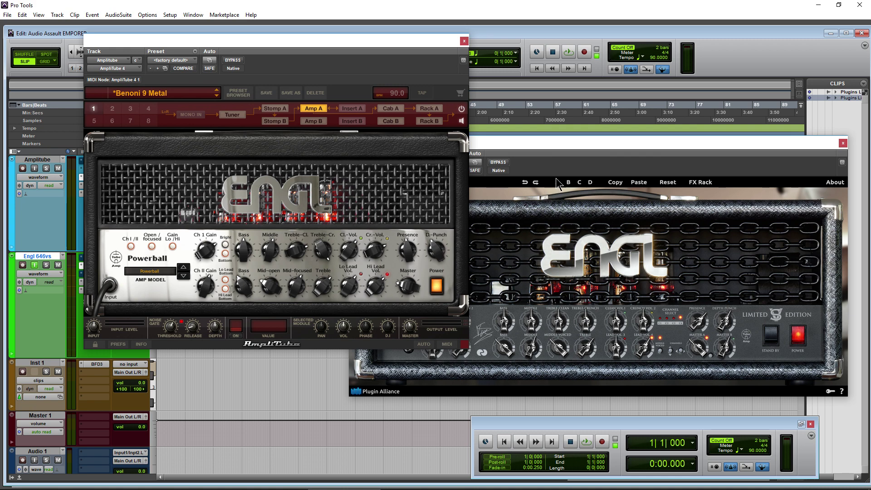
pyautogui.moveTo(574, 146); pyautogui.dragTo(559, 136)
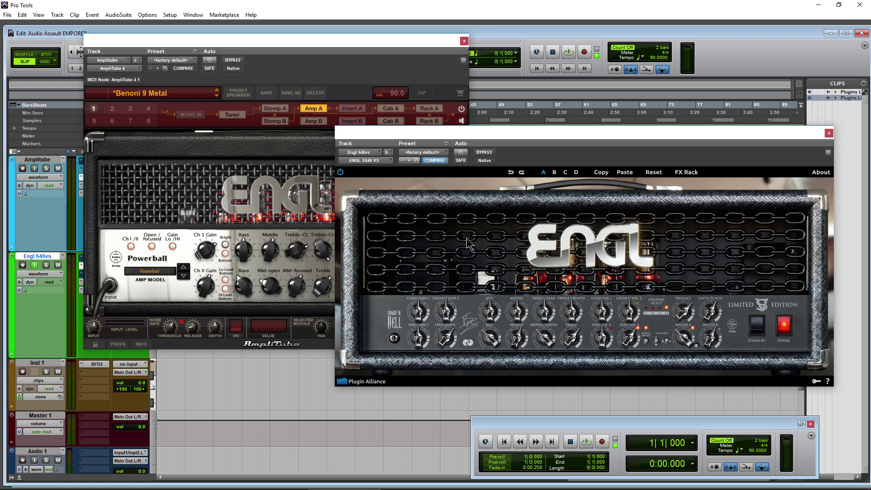
pyautogui.moveTo(317, 49); pyautogui.dragTo(310, 48)
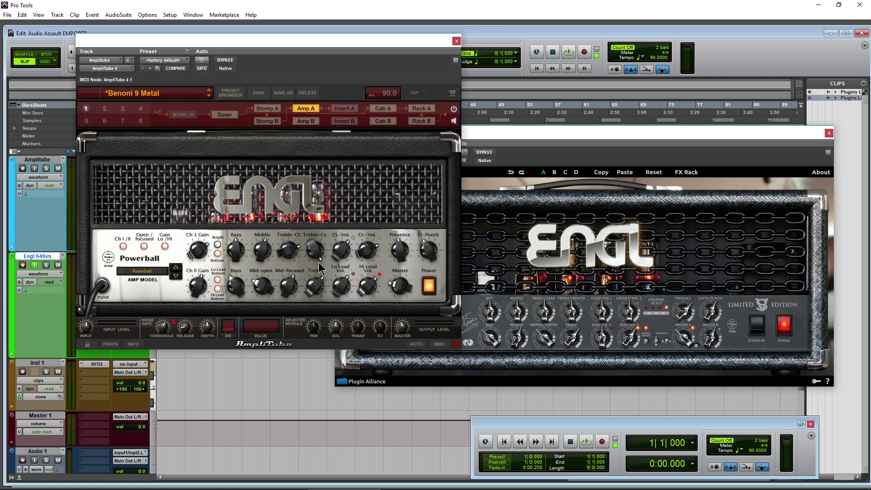
pyautogui.click(613, 136)
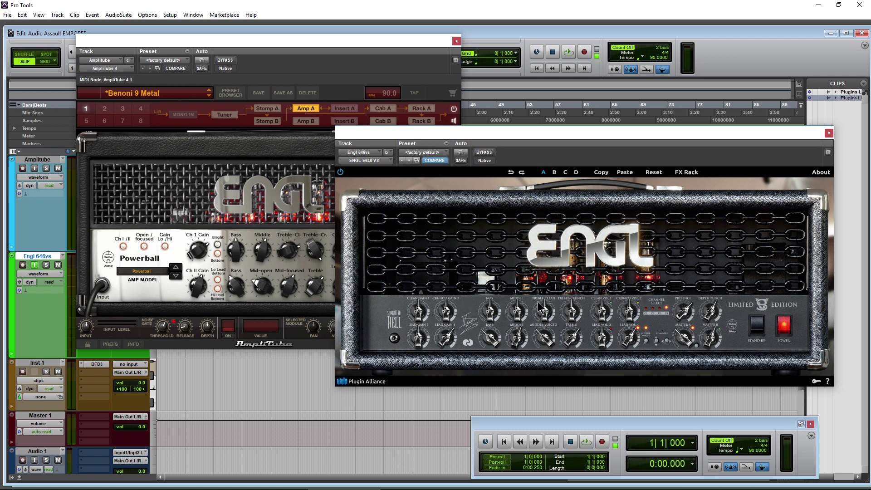
pyautogui.click(270, 73)
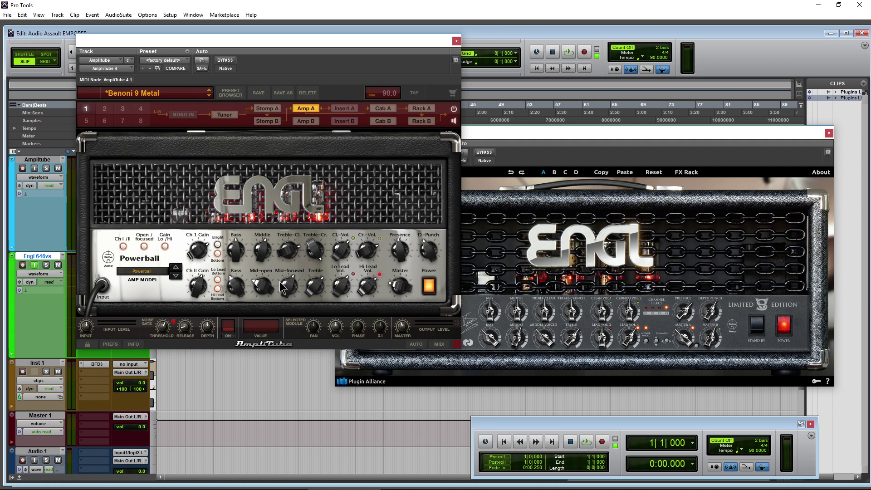
# View the ENGL E646 VS FX rack controls, return to the front view and close the plug-in.
pyautogui.click(608, 233)
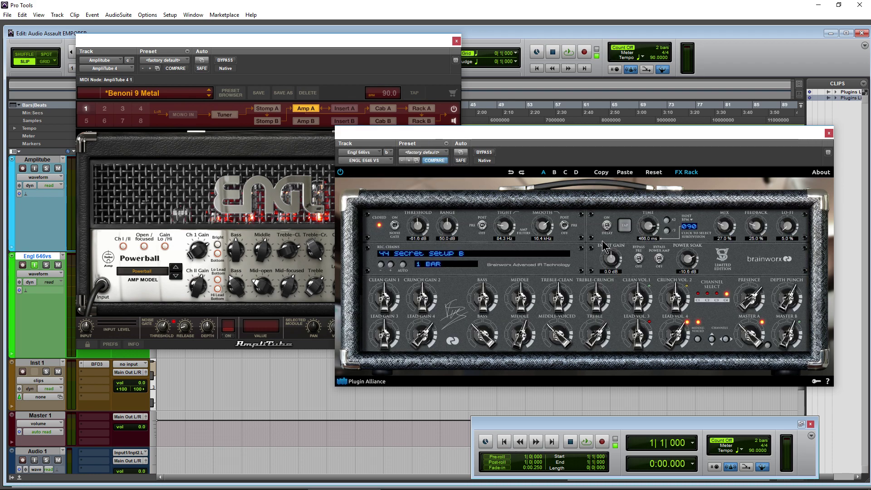
pyautogui.click(689, 174)
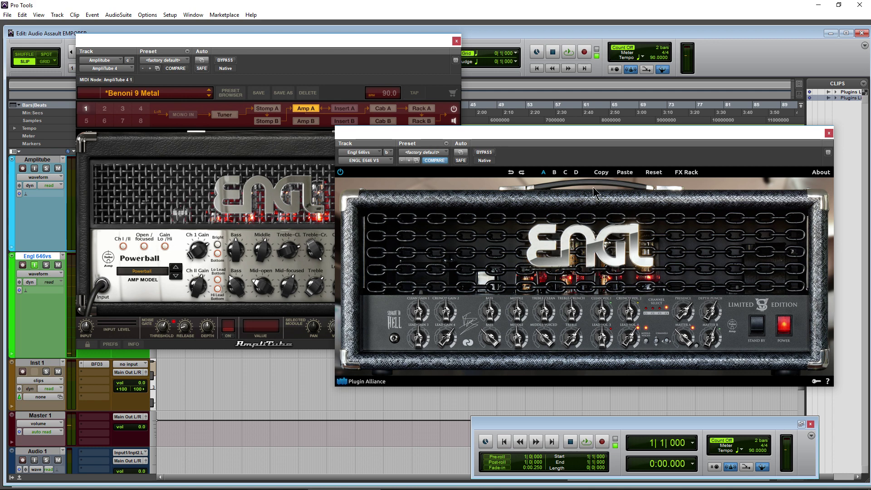
pyautogui.moveTo(719, 132); pyautogui.dragTo(739, 136)
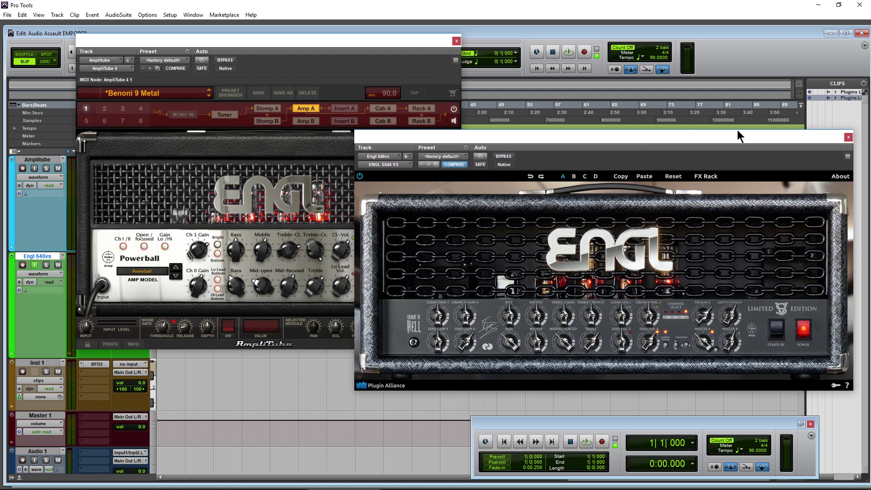
pyautogui.click(848, 137)
# Switch input monitoring to the Amplitube track and set the Powerball to channel I with low gain for a clean sound.
pyautogui.click(34, 264)
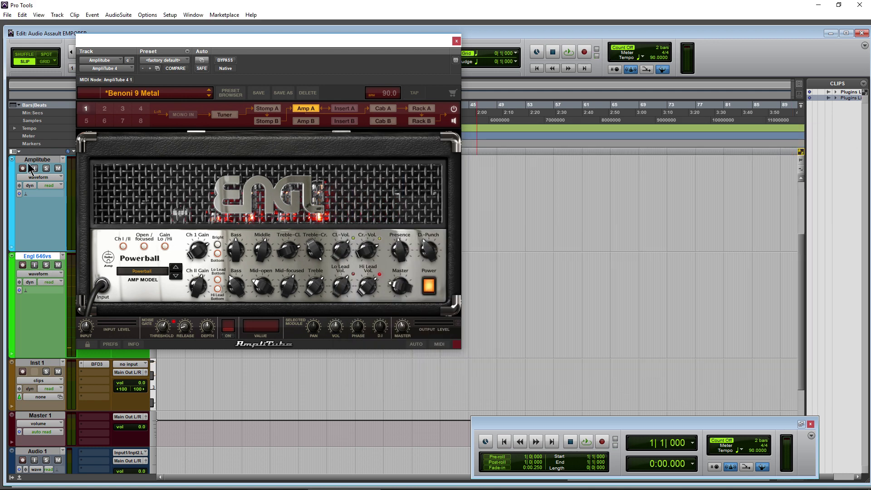
pyautogui.click(34, 168)
pyautogui.moveTo(223, 53); pyautogui.dragTo(429, 95)
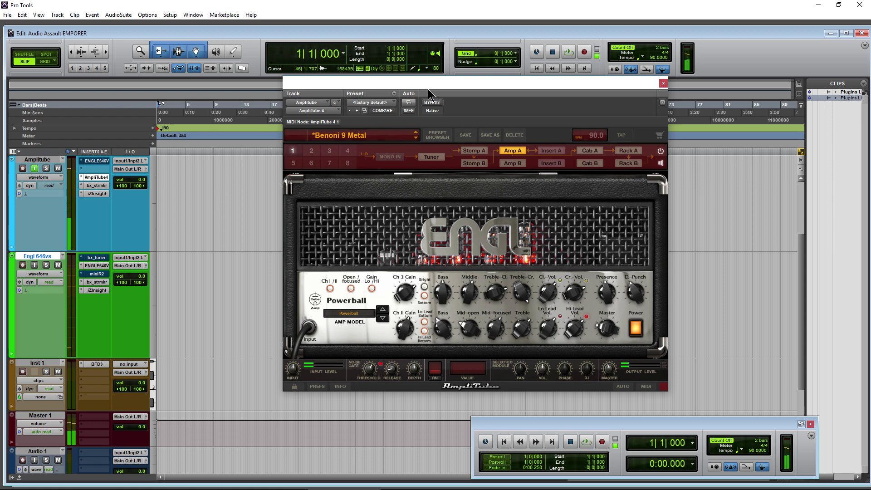
pyautogui.click(330, 289)
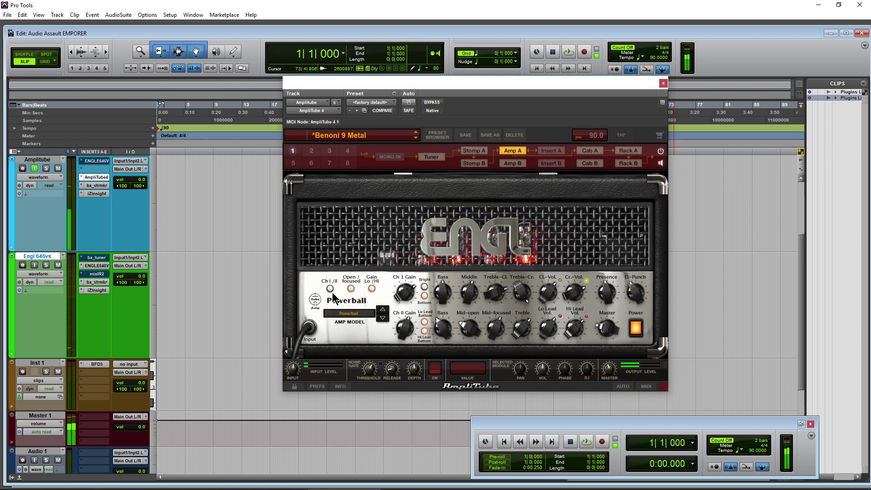
pyautogui.click(372, 289)
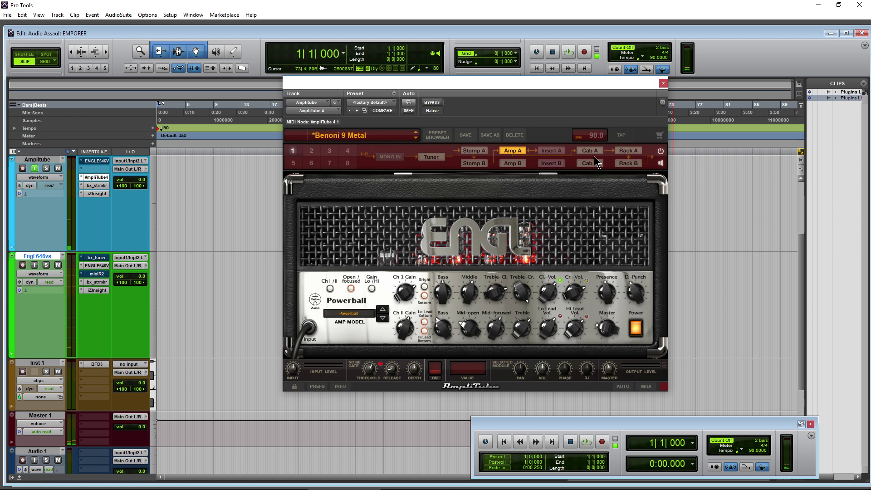
# Turn on the Digital Delay in Rack A, check the Stomp A slots and return to Amp A.
pyautogui.click(628, 151)
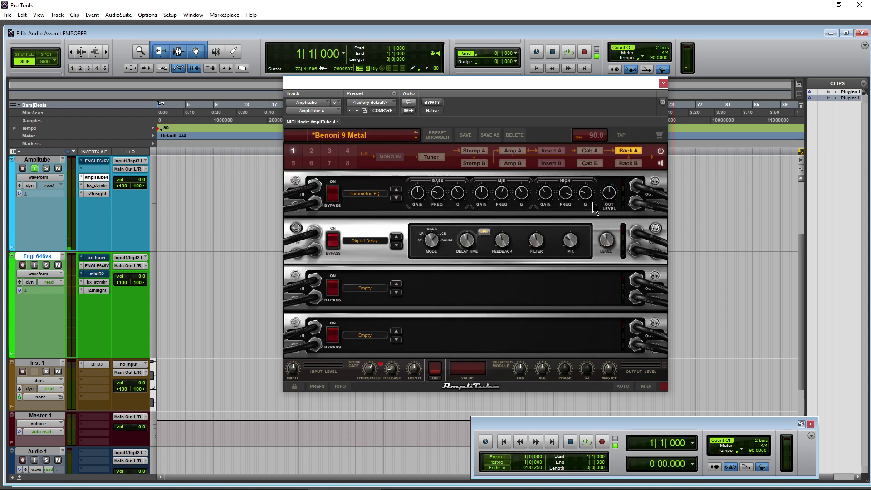
pyautogui.click(335, 243)
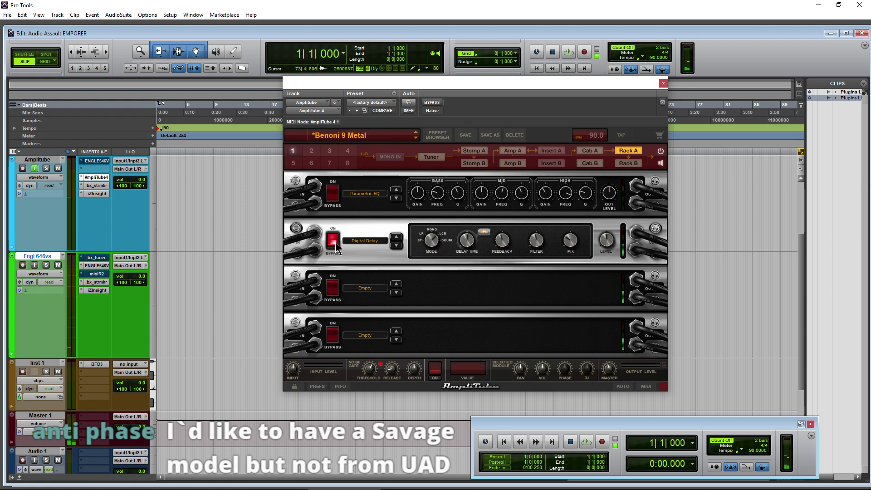
pyautogui.click(476, 151)
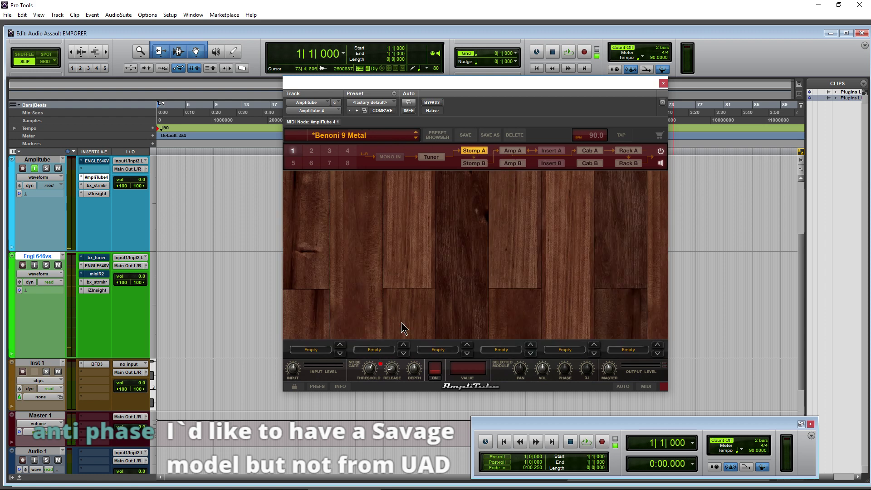
pyautogui.click(504, 152)
# Reopen the ENGL E646 VS plug-in from the Engl 646vs track and arrange it beside AmpliTube 4 with the E646 VS in front.
pyautogui.moveTo(510, 84); pyautogui.dragTo(542, 32)
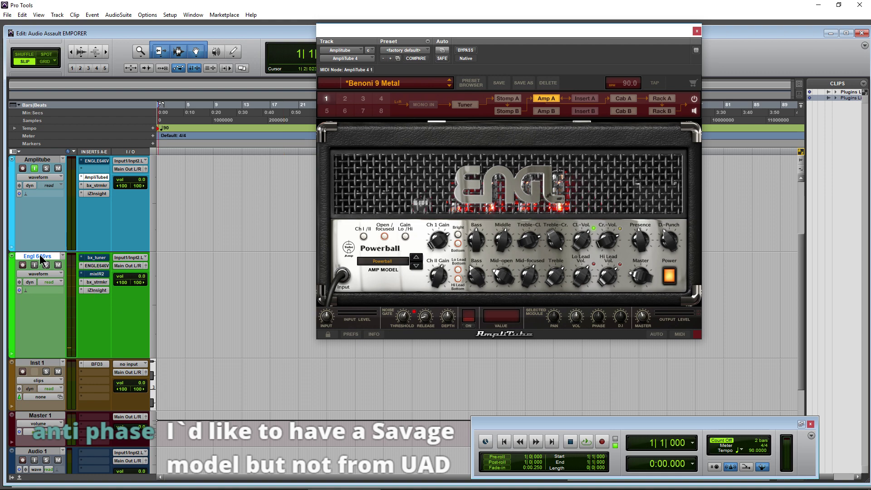
pyautogui.click(97, 265)
pyautogui.moveTo(385, 91); pyautogui.dragTo(512, 179)
pyautogui.moveTo(528, 45); pyautogui.dragTo(367, 40)
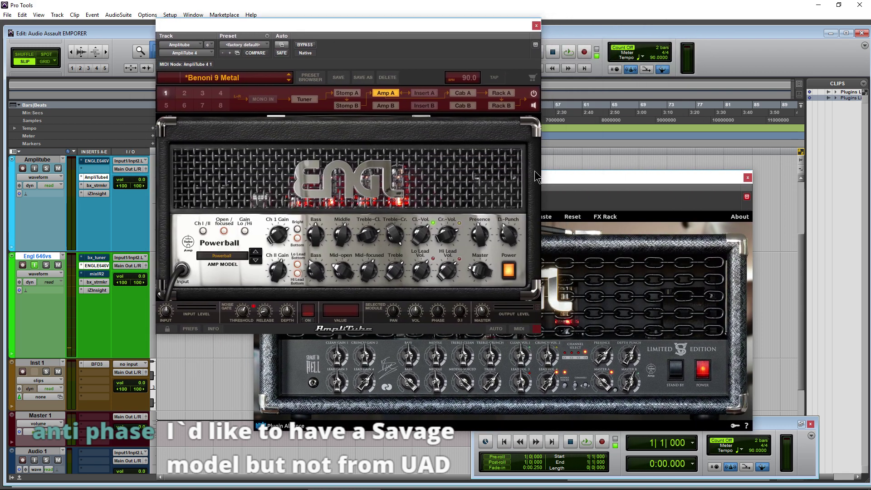
pyautogui.moveTo(569, 181); pyautogui.dragTo(603, 172)
pyautogui.moveTo(516, 169); pyautogui.dragTo(537, 203)
pyautogui.moveTo(324, 22); pyautogui.dragTo(265, 23)
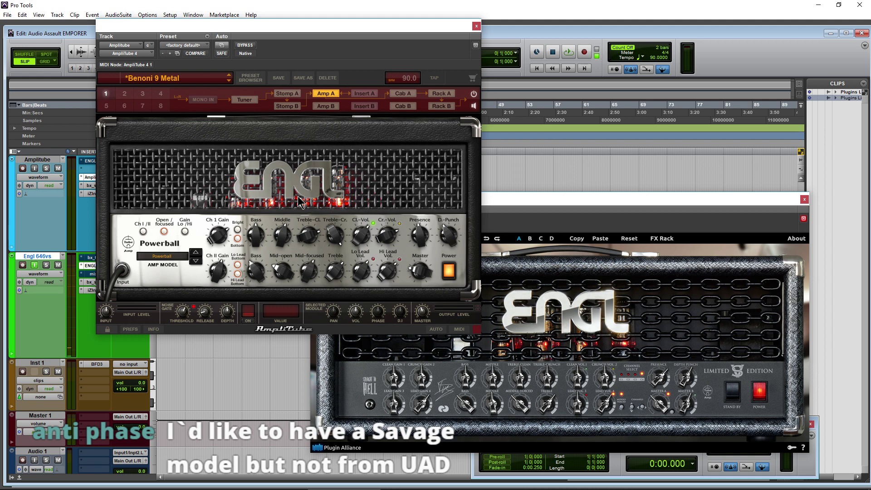
pyautogui.click(499, 209)
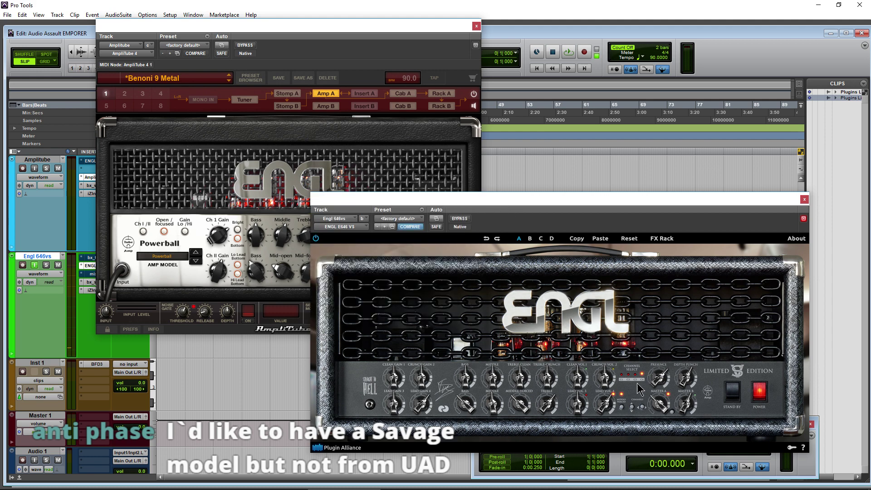
# Select the E646 VS clean channel, set the delay Feedback to 29.2 % in the FX rack and return to the front view.
pyautogui.click(621, 379)
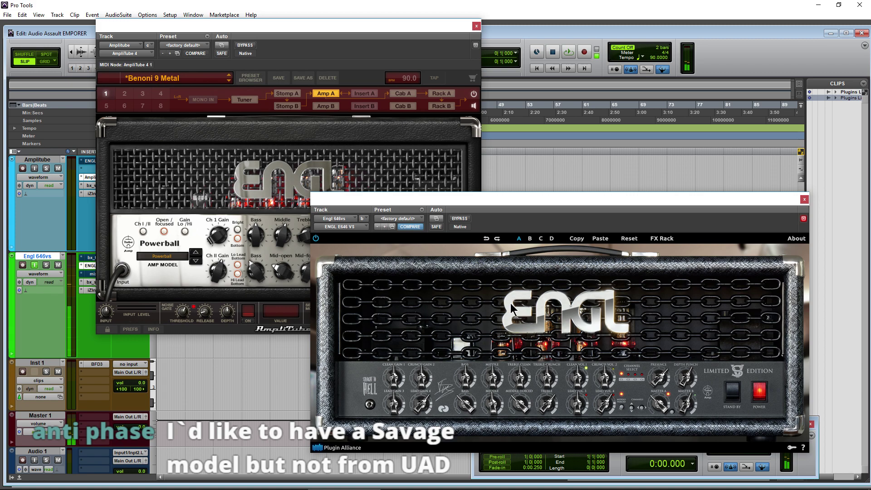
pyautogui.click(662, 238)
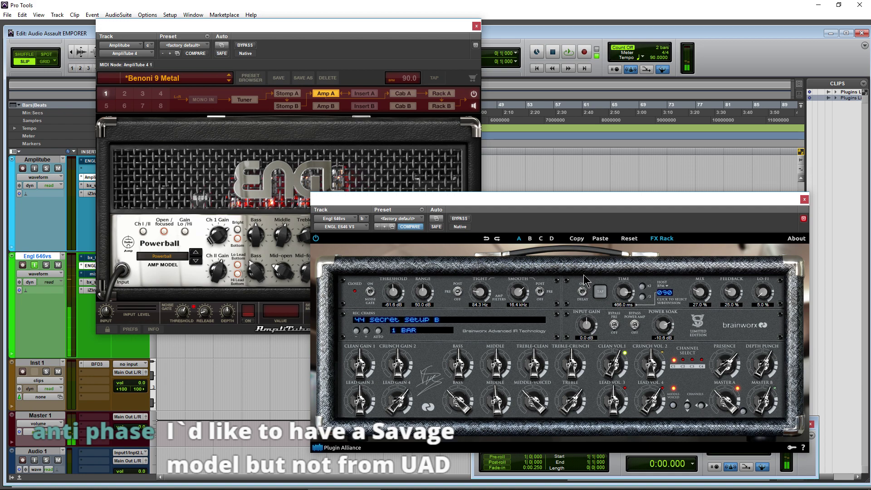
pyautogui.moveTo(733, 294); pyautogui.dragTo(736, 295)
pyautogui.moveTo(711, 200); pyautogui.dragTo(719, 152)
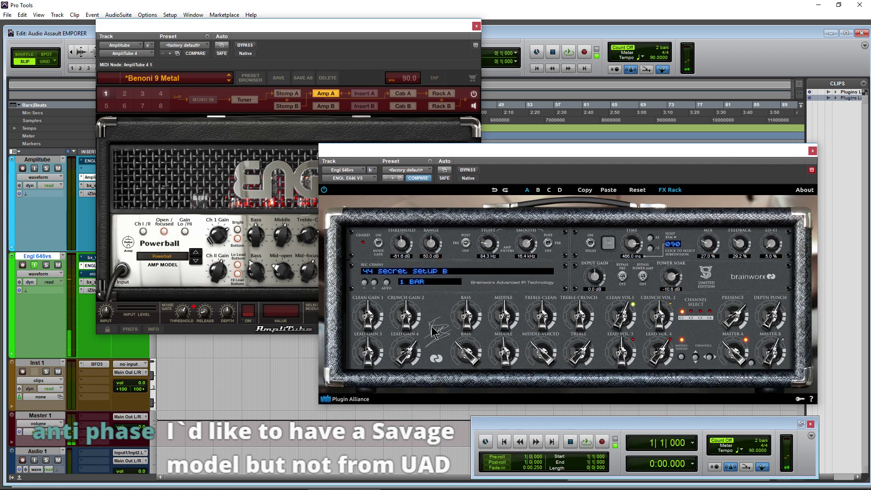
pyautogui.click(665, 191)
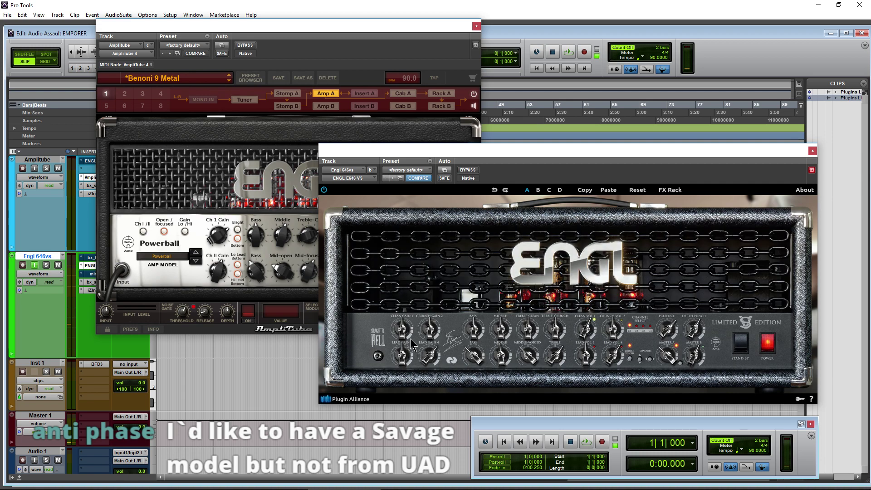
# Switch the E646 VS to lead channel 4, check its FX rack and close the plug-in.
pyautogui.click(648, 330)
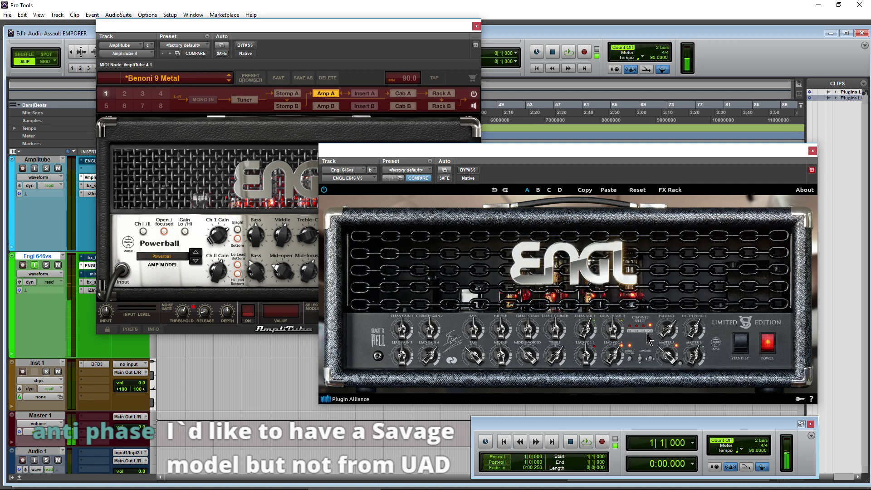
pyautogui.click(669, 190)
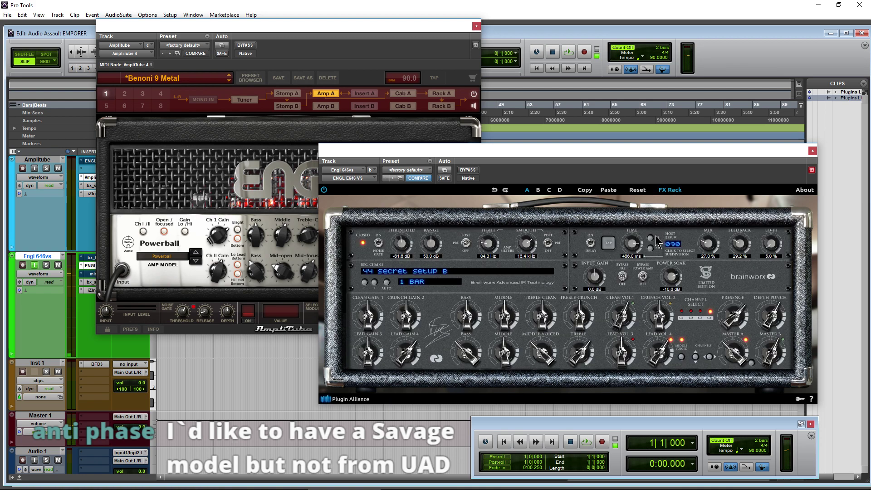
pyautogui.click(670, 190)
pyautogui.click(812, 150)
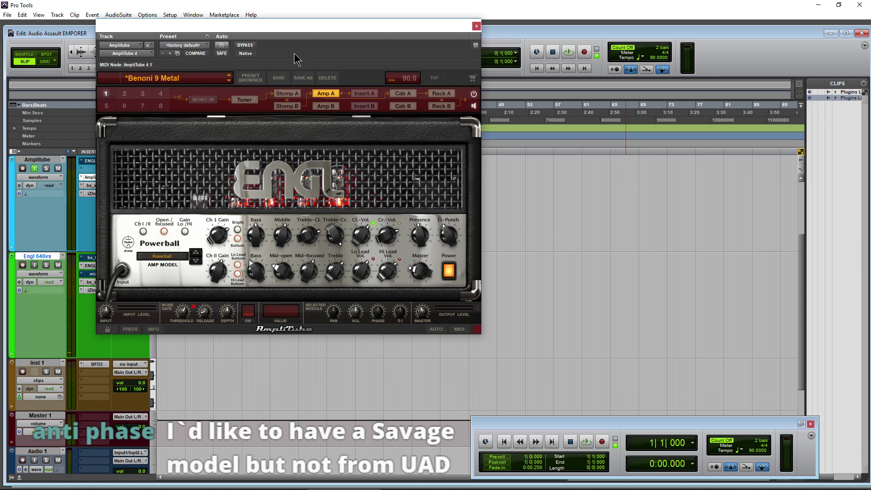
# Centre the AmpliTube 4 window, switch the Powerball to Open mode and set Ch I Gain to 5.9.
pyautogui.moveTo(296, 26); pyautogui.dragTo(461, 67)
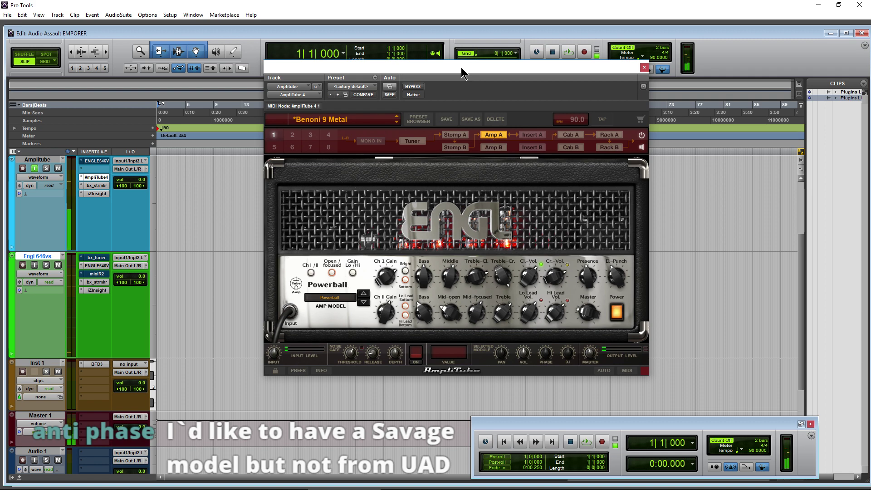
pyautogui.click(331, 272)
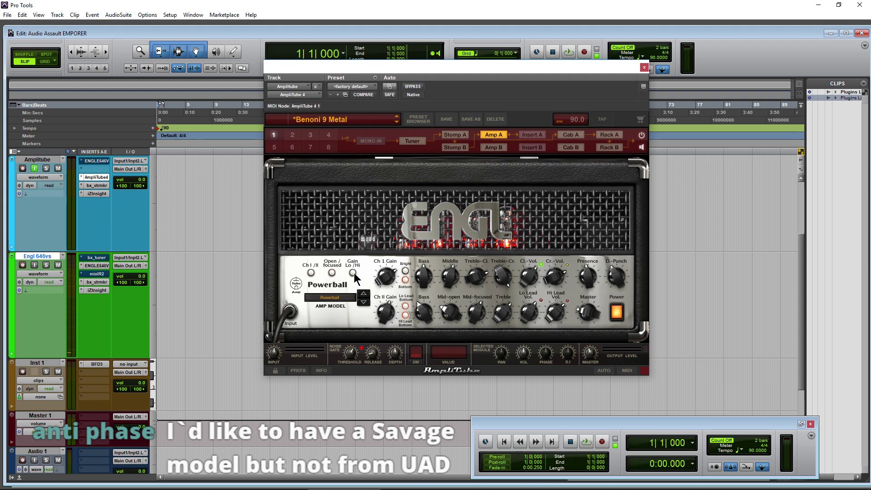
pyautogui.moveTo(390, 274)
pyautogui.mouseDown()
pyautogui.moveTo(385, 279)
pyautogui.moveTo(380, 268)
pyautogui.mouseUp()
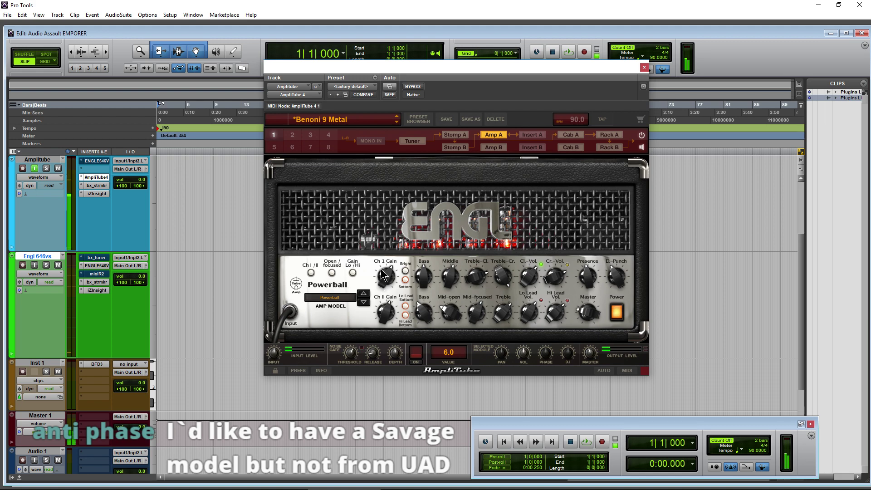
pyautogui.scroll(3, 383, 268)
pyautogui.moveTo(384, 268); pyautogui.dragTo(383, 263)
pyautogui.moveTo(382, 268); pyautogui.dragTo(383, 285)
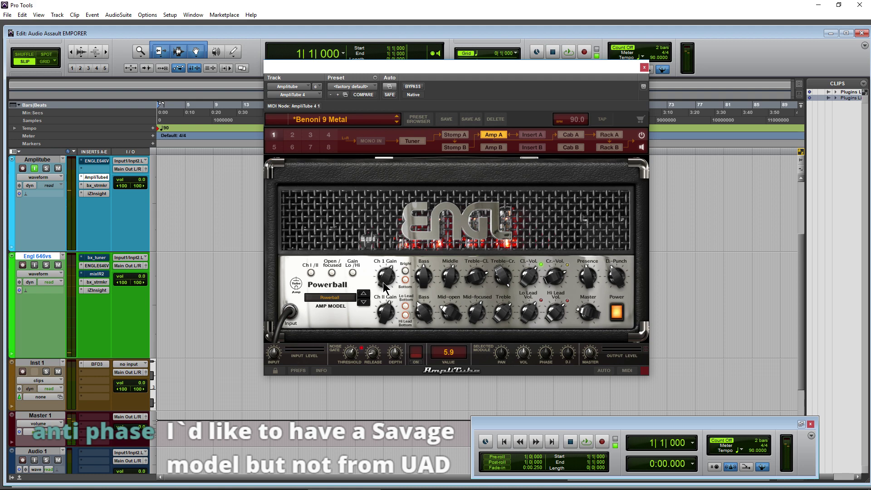
# Compare the Powerball's low and high gain on channel I, setting Cl.-Vol. to 6.5 and adjusting Cr.-Vol. on high gain.
pyautogui.click(352, 273)
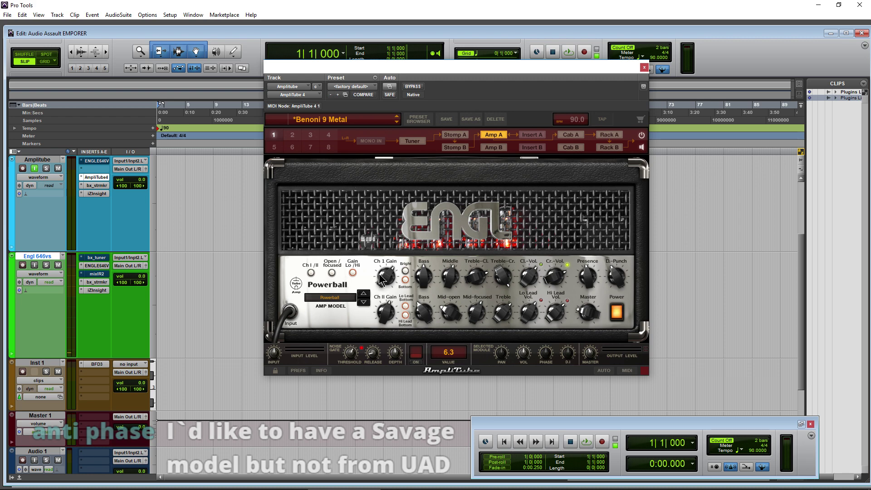
pyautogui.moveTo(537, 265)
pyautogui.mouseDown()
pyautogui.moveTo(532, 280)
pyautogui.moveTo(529, 272)
pyautogui.mouseUp()
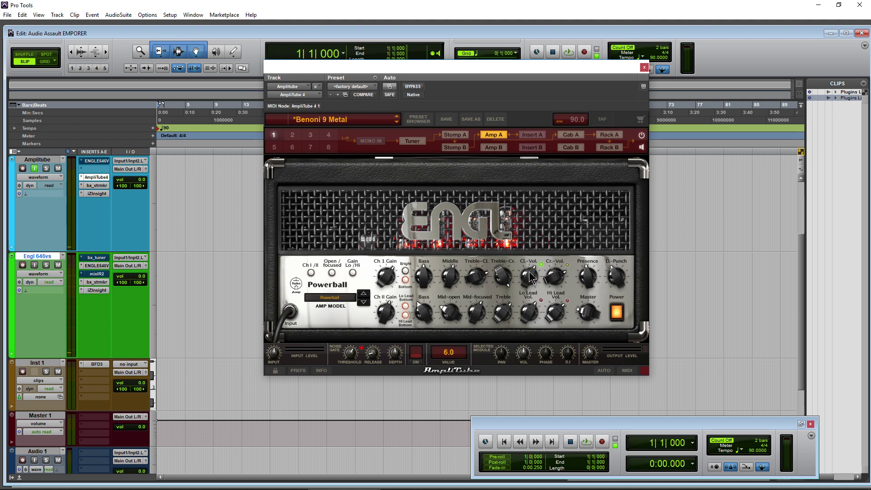
pyautogui.moveTo(531, 278)
pyautogui.mouseDown()
pyautogui.moveTo(527, 303)
pyautogui.moveTo(530, 275)
pyautogui.mouseUp()
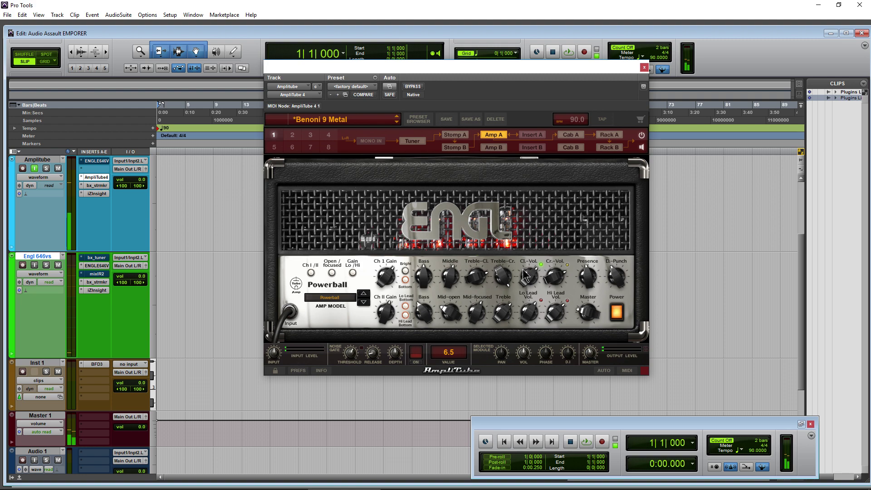
pyautogui.click(352, 272)
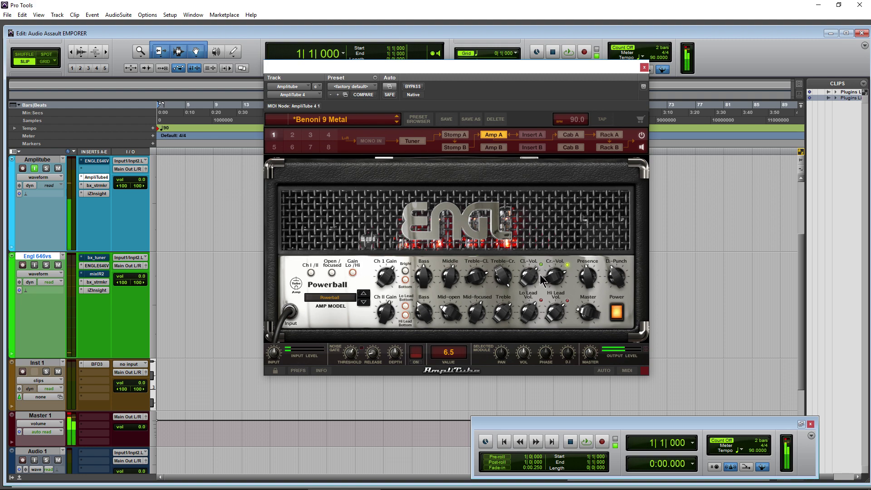
pyautogui.moveTo(551, 273); pyautogui.dragTo(553, 283)
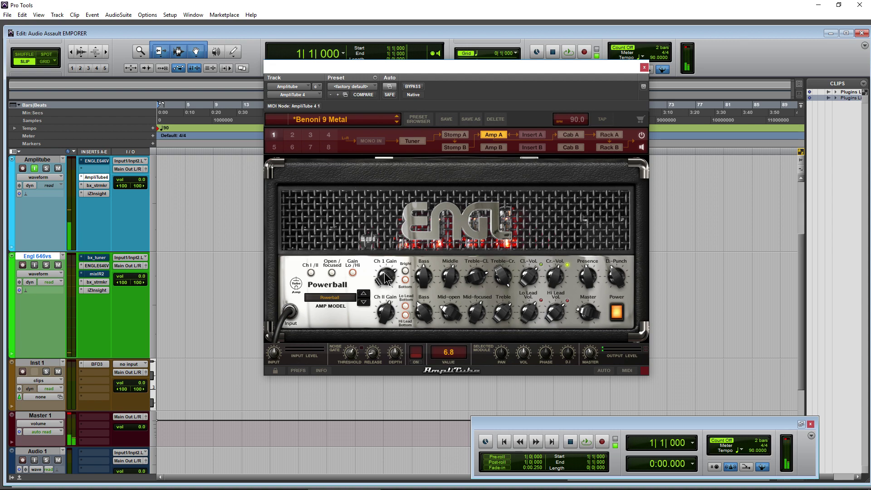
# Adjust Ch I Gain and Treble-Cr. for the crunch sound and try the channel I Bottom switch.
pyautogui.moveTo(387, 286); pyautogui.dragTo(383, 274)
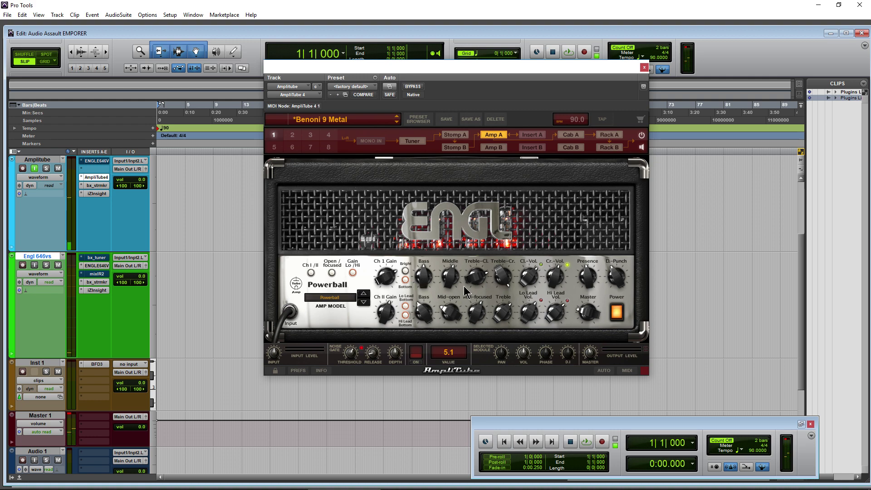
pyautogui.moveTo(496, 279); pyautogui.dragTo(502, 312)
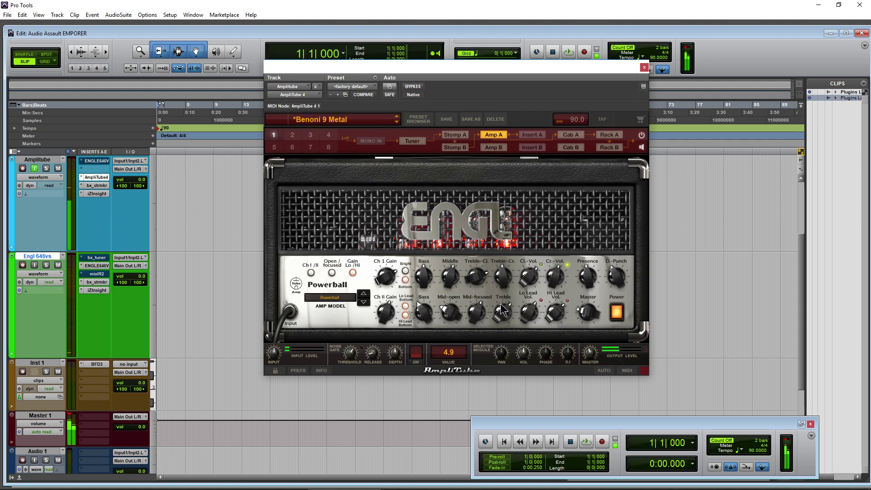
pyautogui.moveTo(503, 275); pyautogui.dragTo(452, 292)
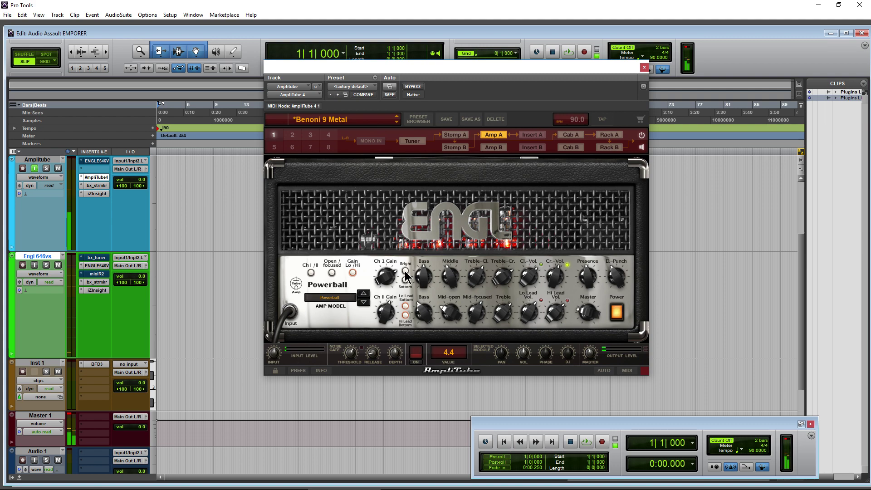
pyautogui.click(405, 281)
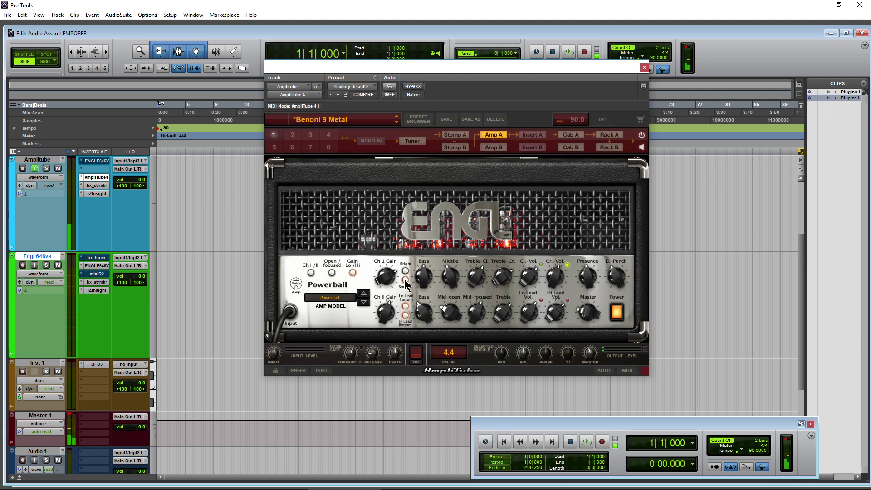
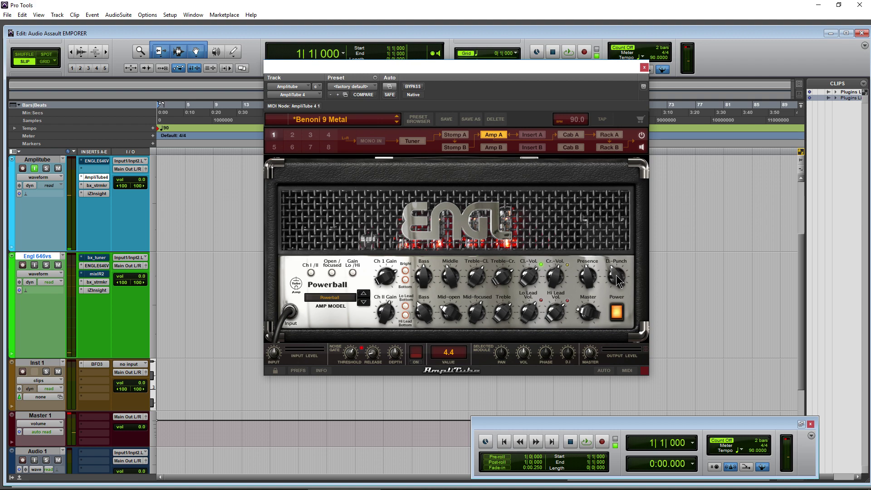
# Adjust D.-Punch, set Presence to 5.1 and switch the Powerball to channel II.
pyautogui.moveTo(617, 275); pyautogui.dragTo(617, 278)
pyautogui.moveTo(585, 270)
pyautogui.mouseDown()
pyautogui.moveTo(614, 277)
pyautogui.moveTo(614, 289)
pyautogui.moveTo(589, 281)
pyautogui.mouseUp()
pyautogui.click(311, 272)
pyautogui.moveTo(577, 73); pyautogui.dragTo(531, 43)
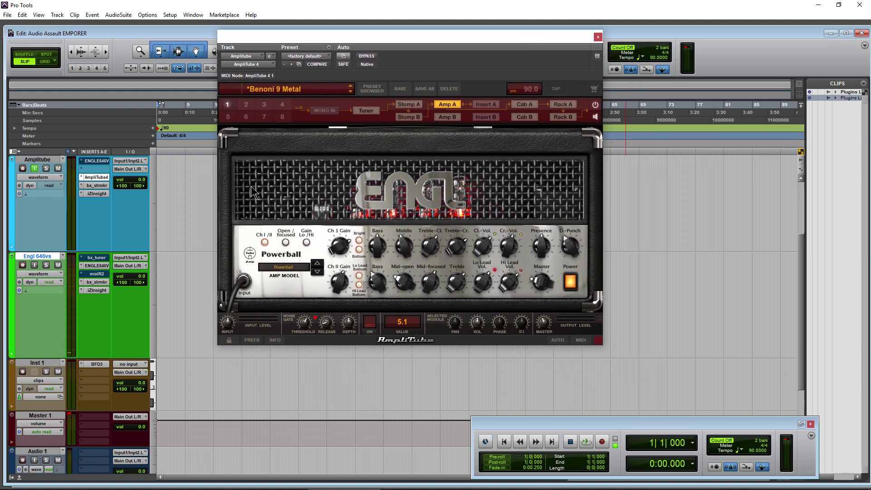
# Reopen the ENGL E646 VS plug-in from the Engl 646vs track, examine its front panel and close it.
pyautogui.click(97, 266)
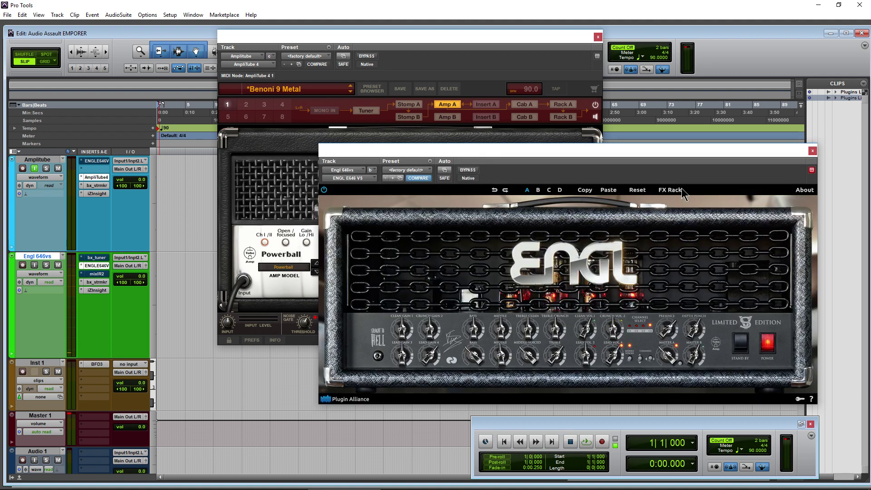
pyautogui.moveTo(658, 158)
pyautogui.mouseDown()
pyautogui.moveTo(644, 155)
pyautogui.moveTo(652, 164)
pyautogui.mouseUp()
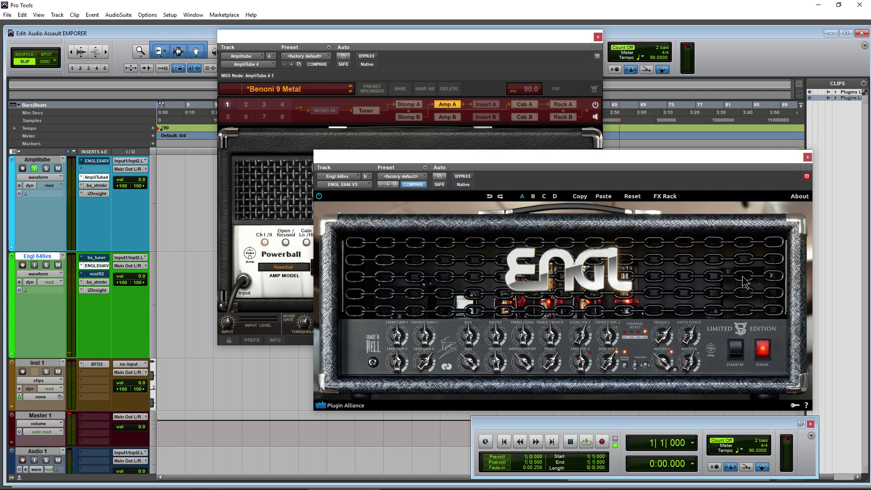
pyautogui.click(806, 158)
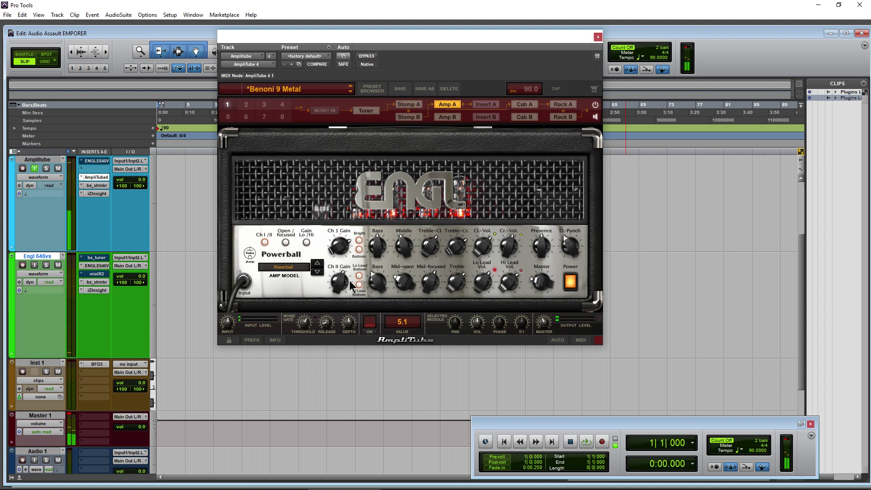
# Try the Powerball's Ch II Gain at 3.2 and 7.7, and settle on 6.3.
pyautogui.moveTo(349, 280); pyautogui.dragTo(340, 294)
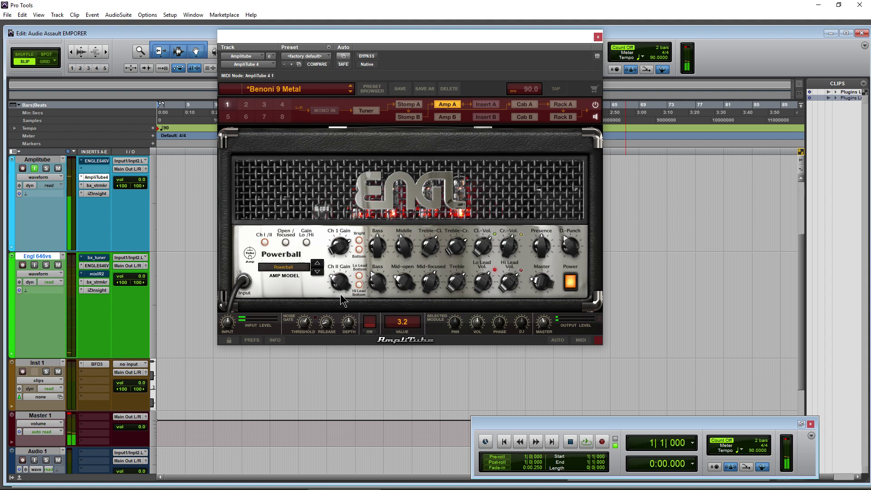
pyautogui.moveTo(340, 294); pyautogui.dragTo(331, 251)
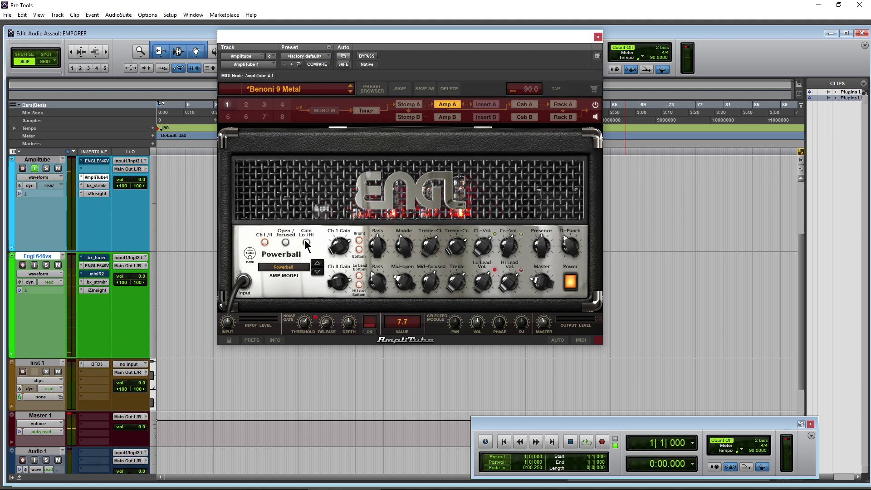
pyautogui.moveTo(336, 277); pyautogui.dragTo(336, 283)
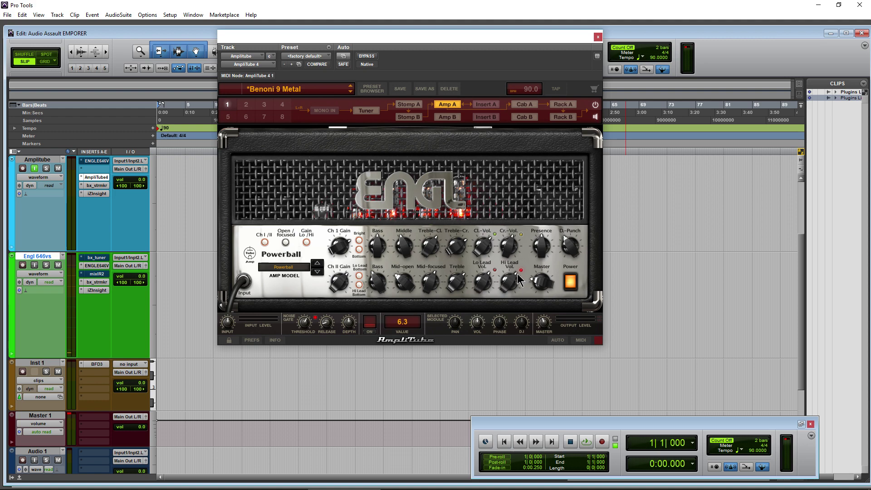
# Switch channel II to high gain, try Ch II Gain at 3.7 and 10.0, and settle on 6.6.
pyautogui.click(305, 241)
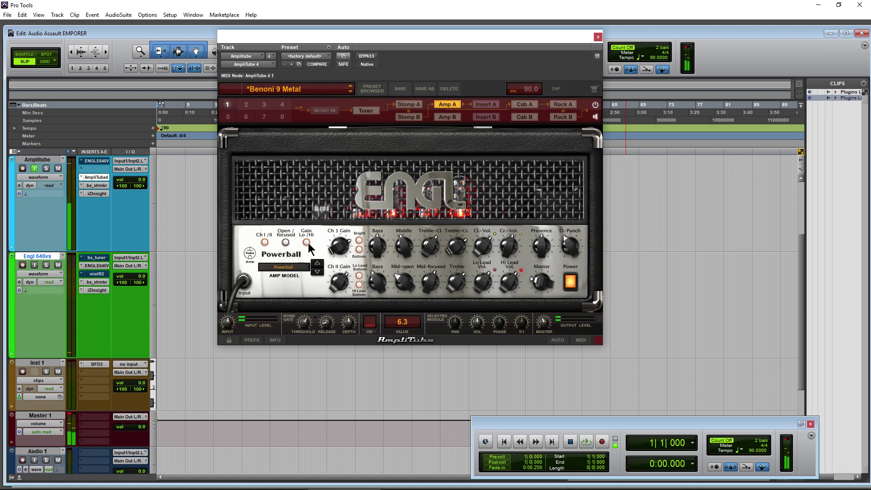
pyautogui.moveTo(336, 289); pyautogui.dragTo(333, 297)
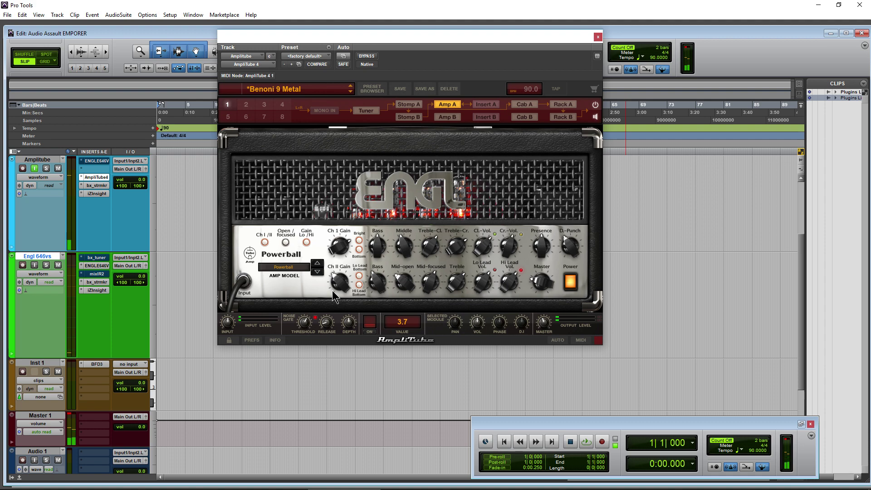
pyautogui.moveTo(334, 283); pyautogui.dragTo(336, 280)
pyautogui.moveTo(335, 279); pyautogui.dragTo(334, 254)
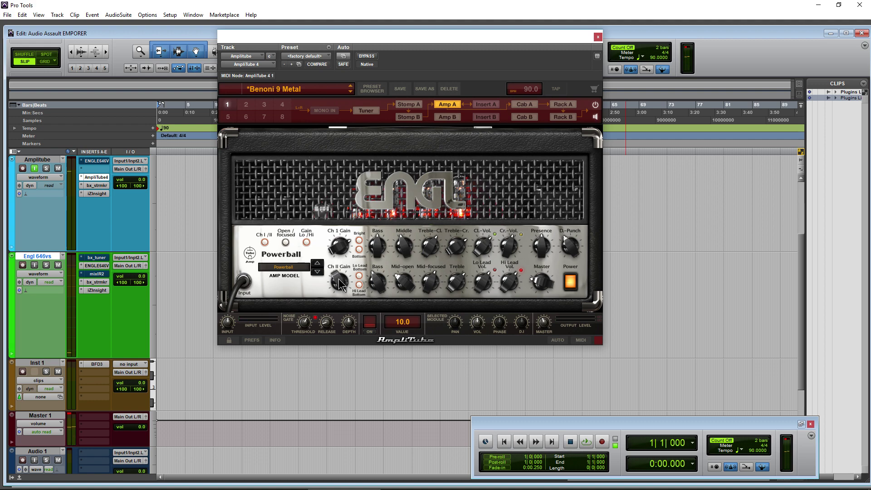
pyautogui.moveTo(338, 279); pyautogui.dragTo(330, 294)
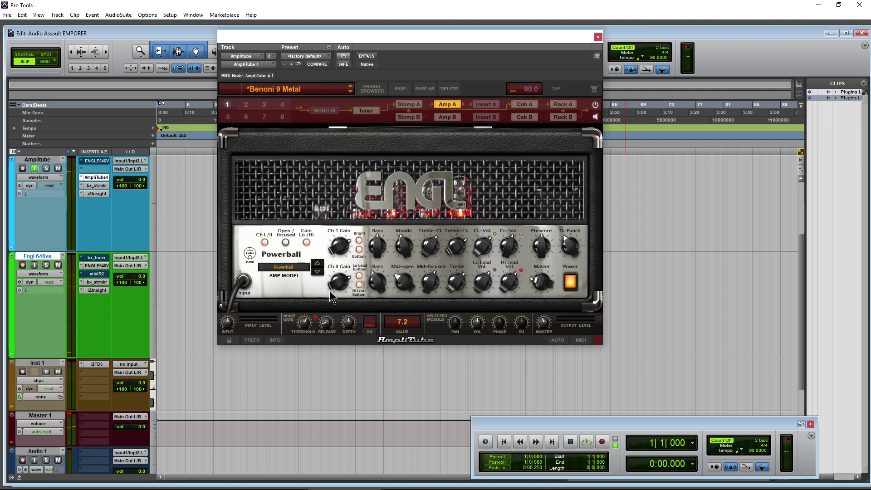
pyautogui.scroll(-1, 334, 281)
pyautogui.scroll(-1, 335, 282)
pyautogui.scroll(-1, 333, 282)
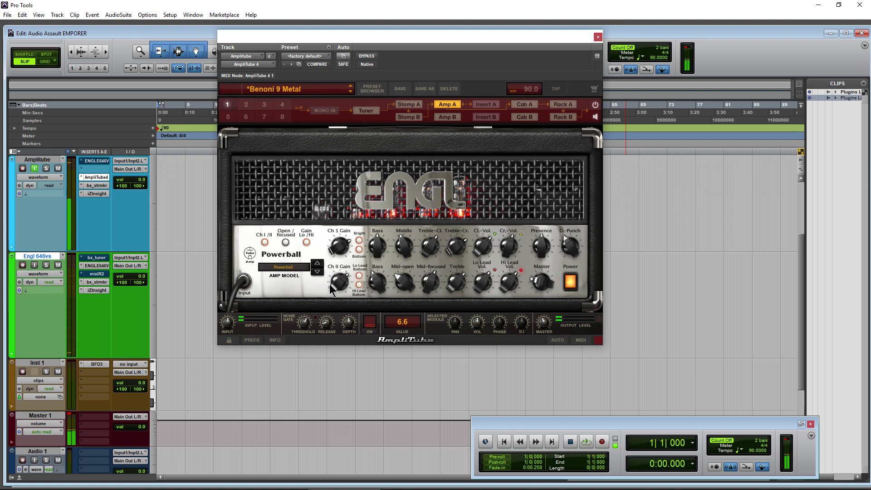
# Try the Lo Lead and Hi Lead Bottom switches, leaving both off, and set the channel II Bass to 4.7.
pyautogui.click(359, 276)
pyautogui.click(359, 277)
pyautogui.click(359, 277)
pyautogui.click(358, 287)
pyautogui.click(359, 284)
pyautogui.moveTo(373, 282); pyautogui.dragTo(376, 296)
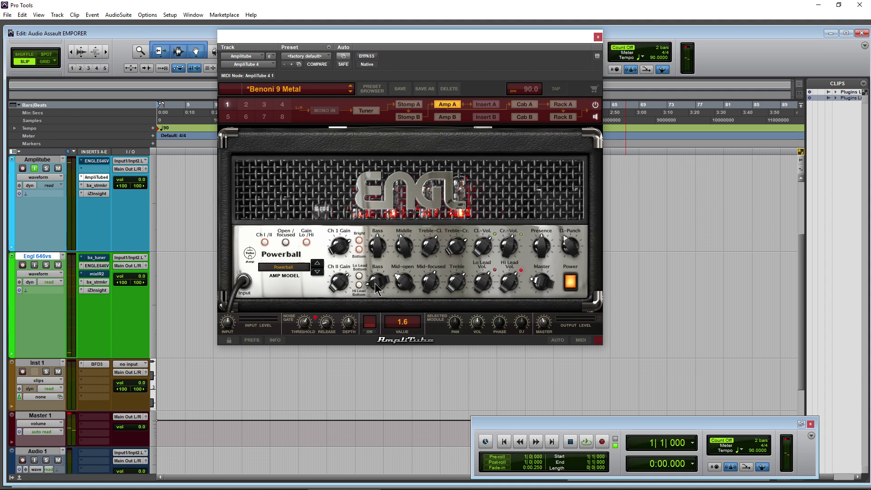
pyautogui.moveTo(375, 284); pyautogui.dragTo(376, 267)
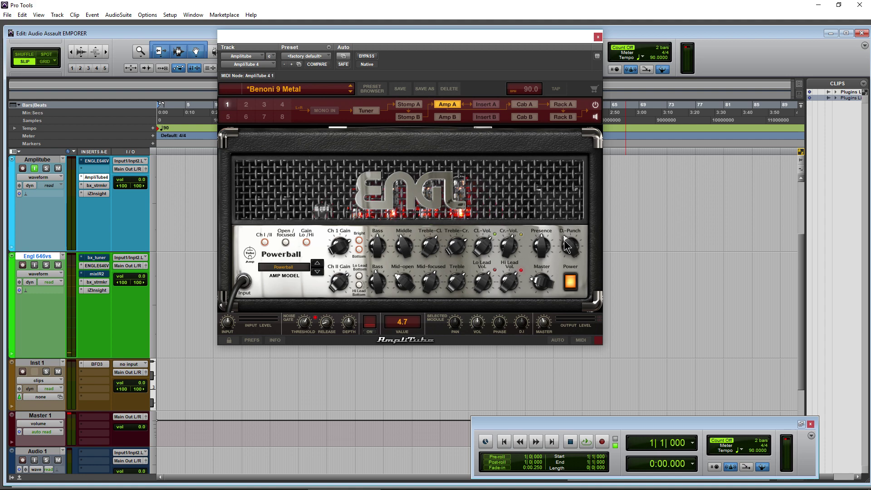
# Try the Powerball's D.-Punch at 1.1, 9.7, 0.0 and 5.5, and bring it back to about 4.5.
pyautogui.moveTo(570, 248); pyautogui.dragTo(564, 244)
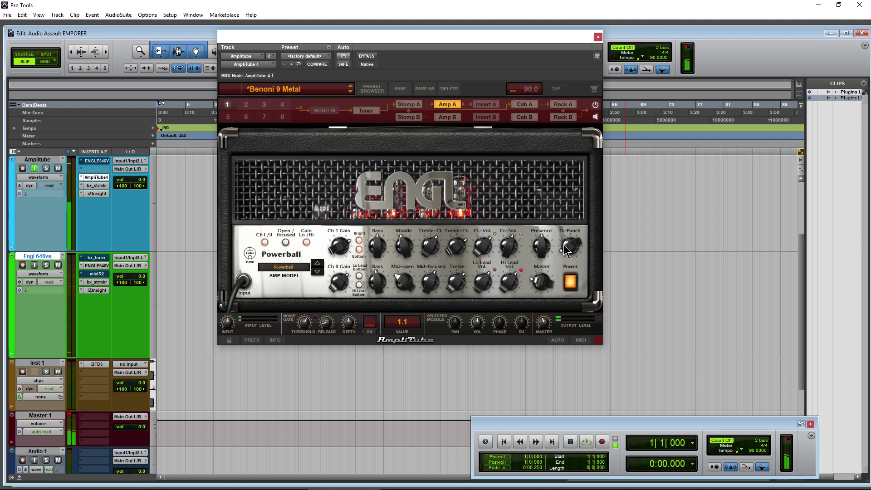
pyautogui.moveTo(570, 246); pyautogui.dragTo(560, 199)
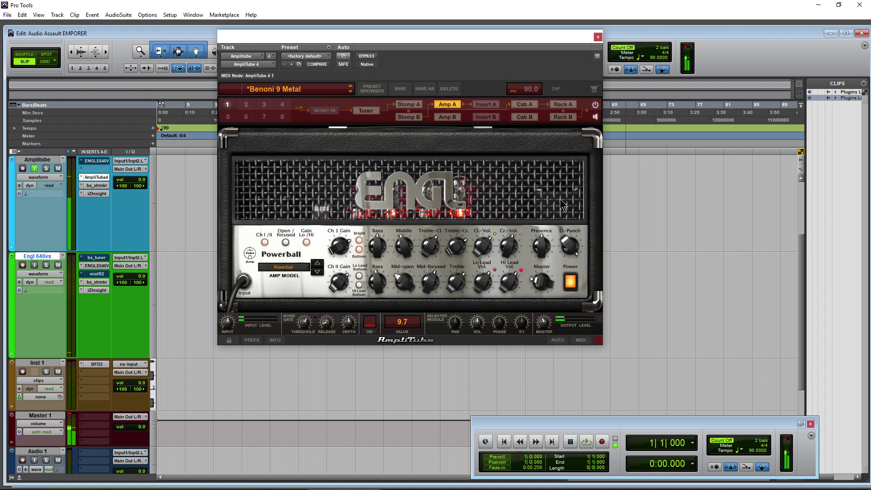
pyautogui.moveTo(569, 246); pyautogui.dragTo(571, 320)
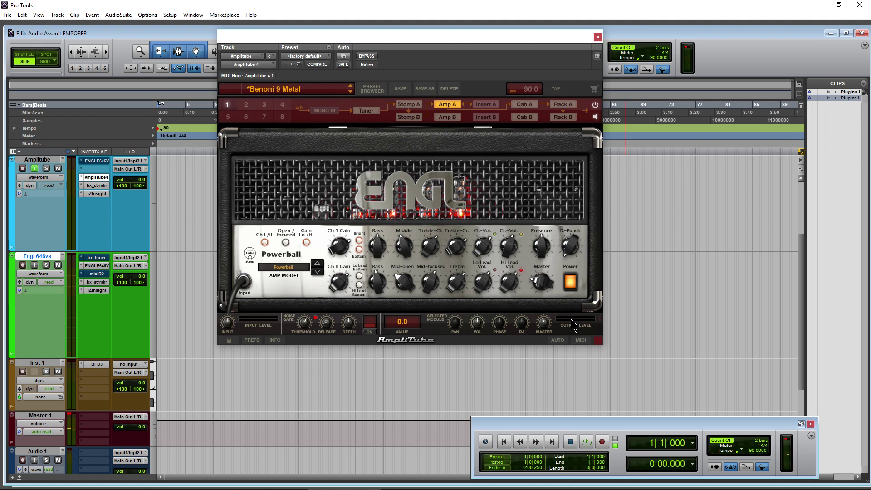
pyautogui.moveTo(579, 252); pyautogui.dragTo(569, 240)
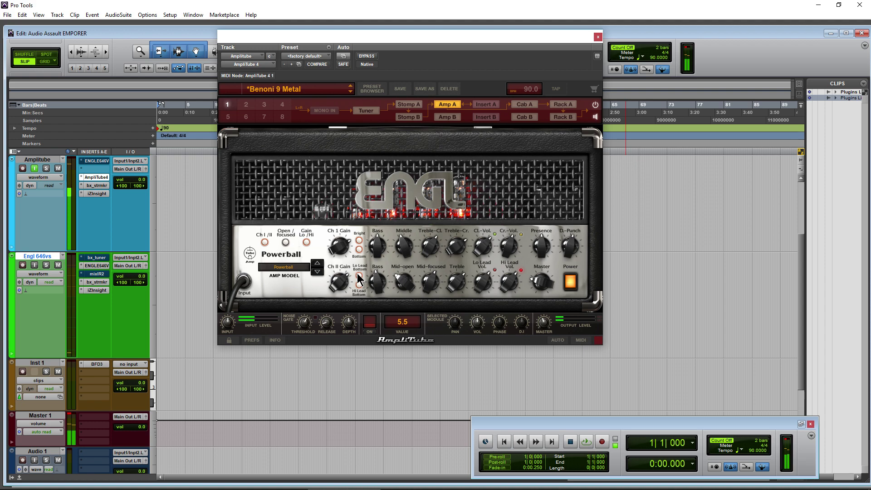
pyautogui.moveTo(572, 253)
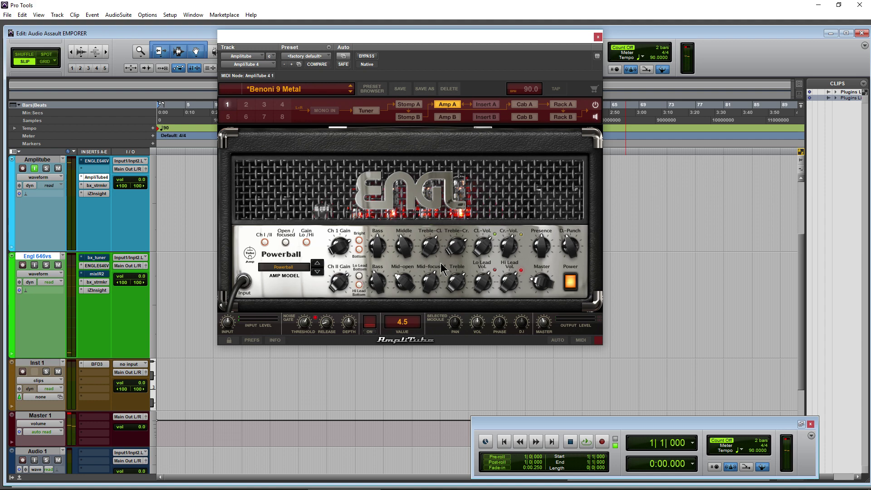
pyautogui.moveTo(566, 243); pyautogui.dragTo(566, 247)
# Try the Presence at 0.0, 10.0 and 6.0, and bring it back to about 5.2.
pyautogui.moveTo(539, 253); pyautogui.dragTo(540, 250)
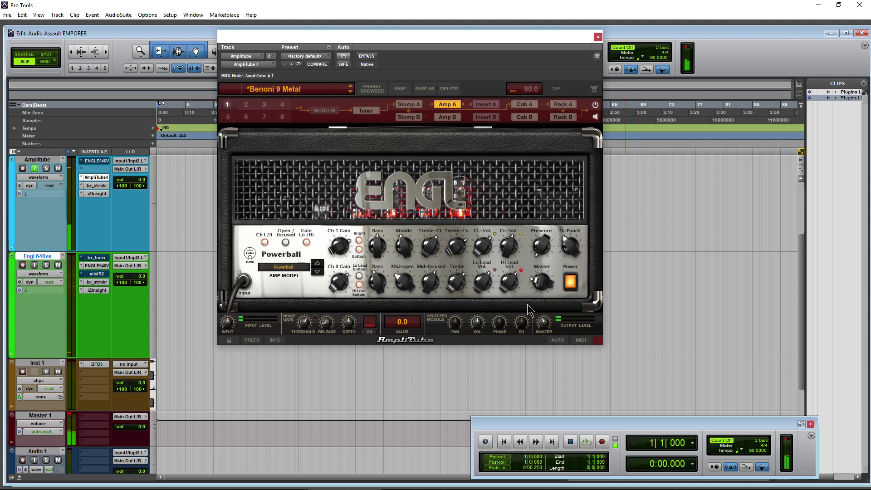
pyautogui.moveTo(540, 249); pyautogui.dragTo(529, 173)
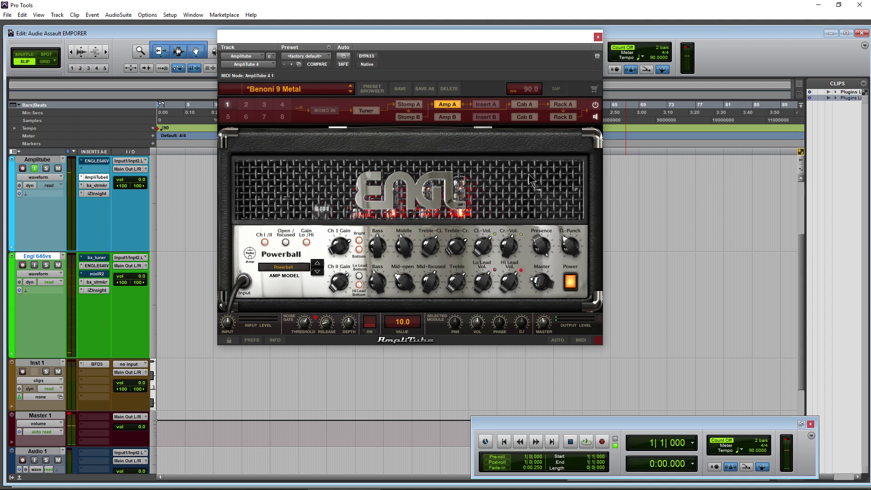
pyautogui.moveTo(540, 274); pyautogui.dragTo(540, 275)
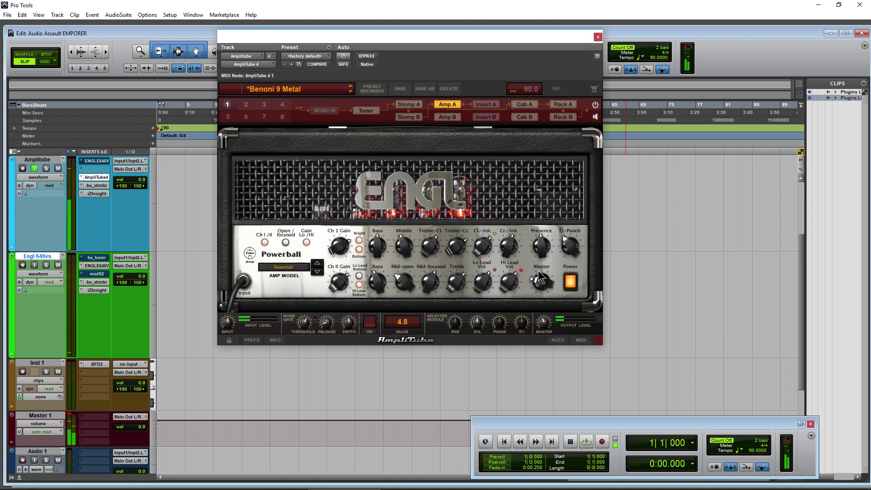
pyautogui.moveTo(545, 249); pyautogui.dragTo(544, 246)
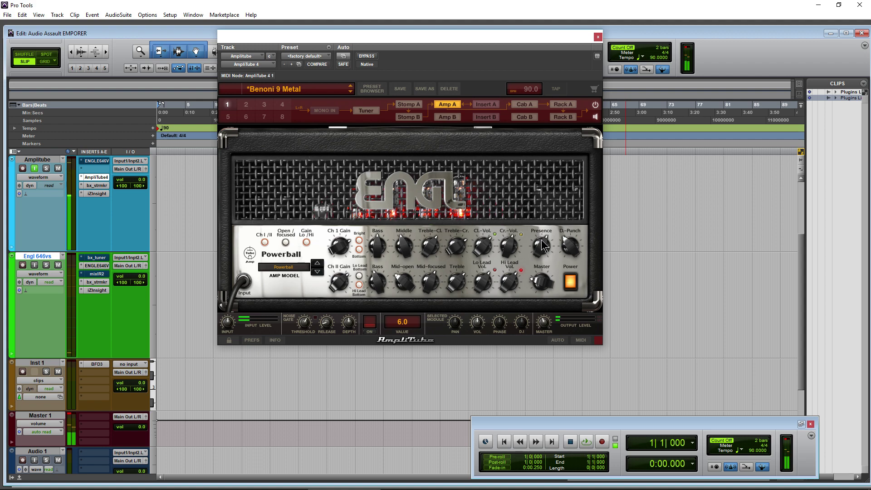
pyautogui.moveTo(541, 240); pyautogui.dragTo(539, 247)
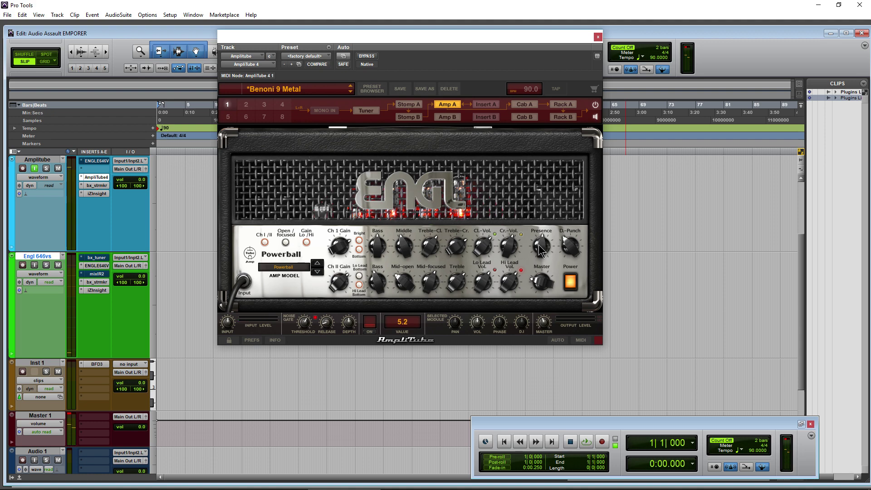
pyautogui.moveTo(538, 243); pyautogui.dragTo(538, 242)
# Try the channel II Mid-open at 4.0 and 8.5, and settle on 4.3.
pyautogui.click(400, 275)
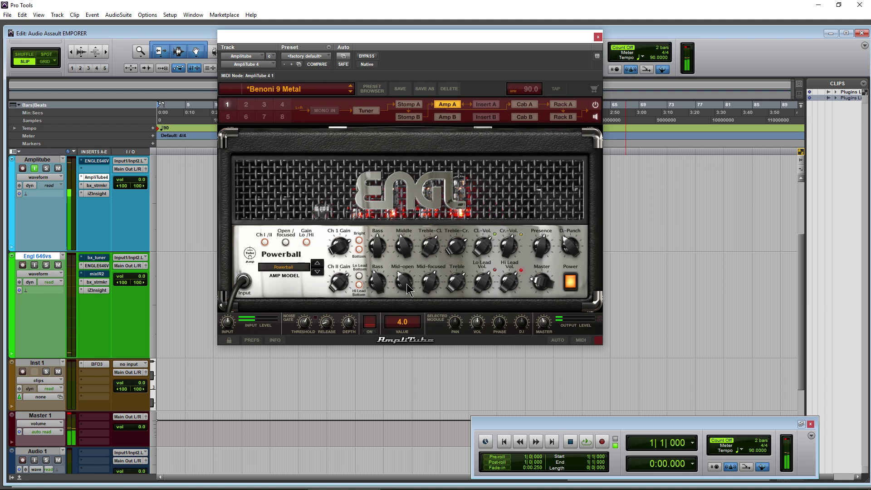
pyautogui.moveTo(406, 284); pyautogui.dragTo(395, 234)
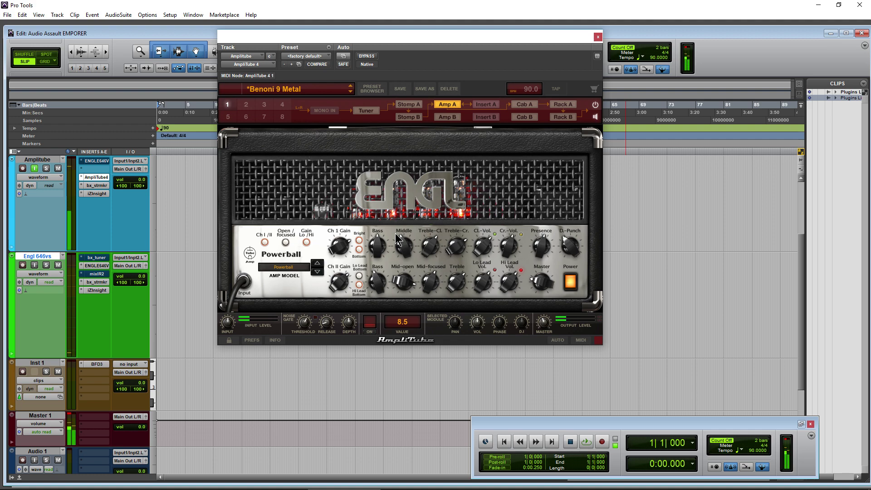
pyautogui.moveTo(396, 234); pyautogui.dragTo(398, 300)
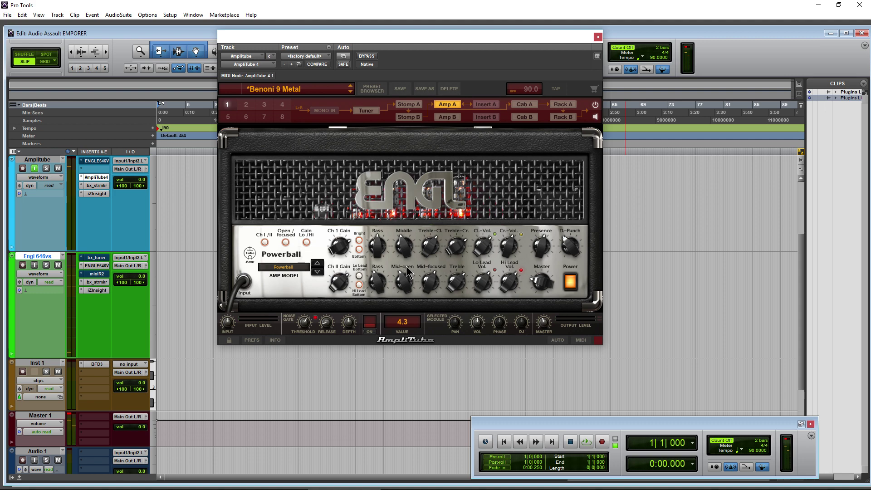
# Try the channel II Mid-focused at 3.0 and 9.8, and settle on 3.9.
pyautogui.moveTo(432, 279); pyautogui.dragTo(433, 295)
pyautogui.scroll(-5, 432, 291)
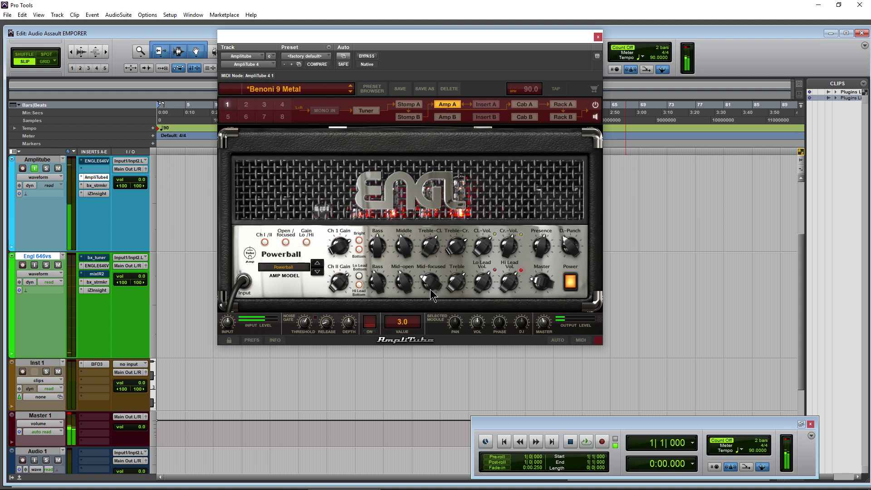
pyautogui.moveTo(431, 295); pyautogui.dragTo(423, 245)
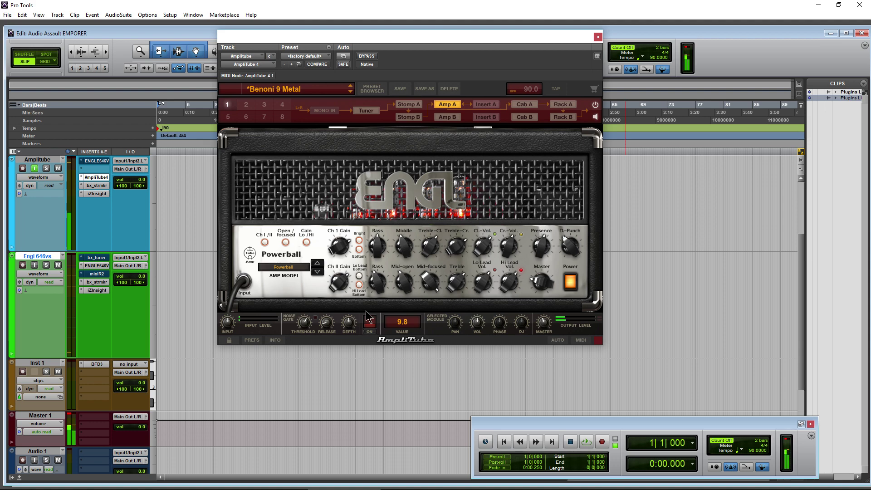
pyautogui.moveTo(429, 282); pyautogui.dragTo(429, 290)
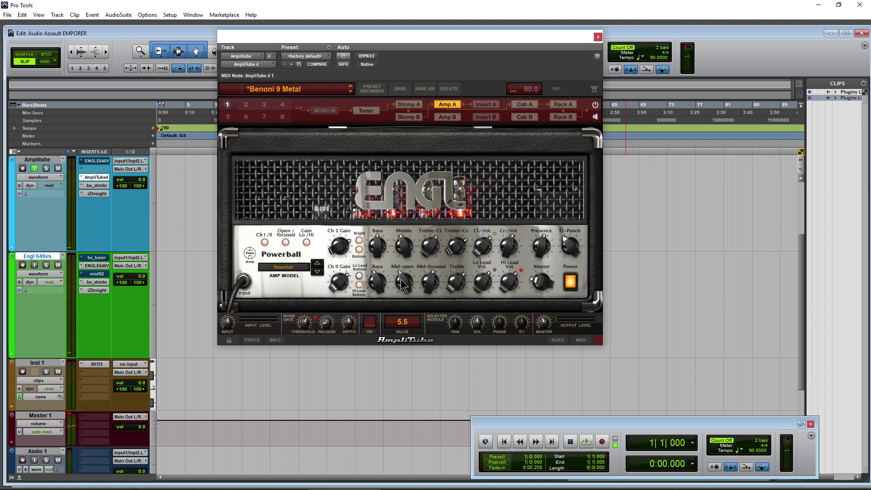
pyautogui.moveTo(436, 275); pyautogui.dragTo(433, 281)
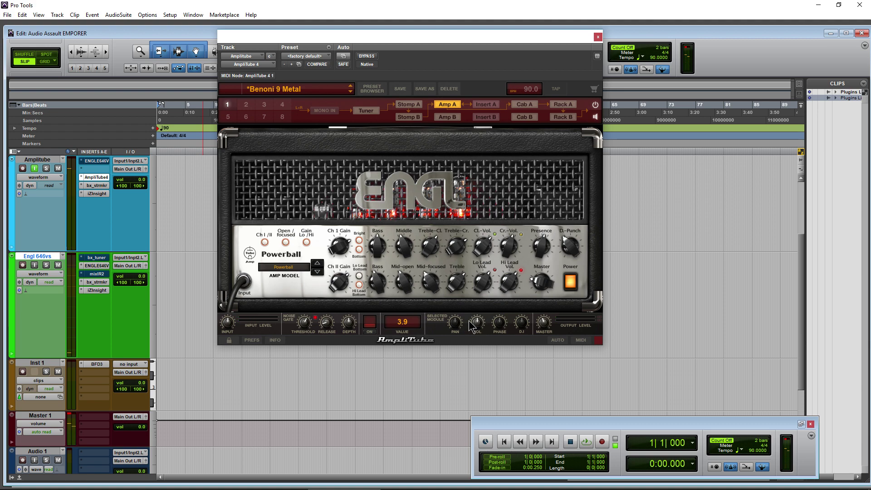
# Raise the noise gate Threshold and check the Ch II Gain, Mid-focused and Presence knobs.
pyautogui.click(304, 323)
pyautogui.moveTo(304, 326); pyautogui.dragTo(304, 302)
pyautogui.moveTo(339, 281)
pyautogui.moveTo(435, 281)
pyautogui.moveTo(543, 241)
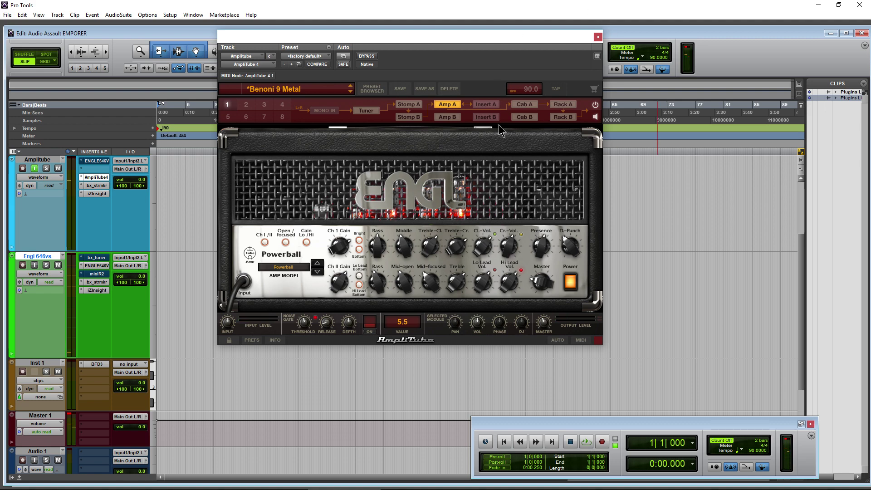
# Show Cab A and examine its cabinet, speaker, microphone and room settings.
pyautogui.click(525, 105)
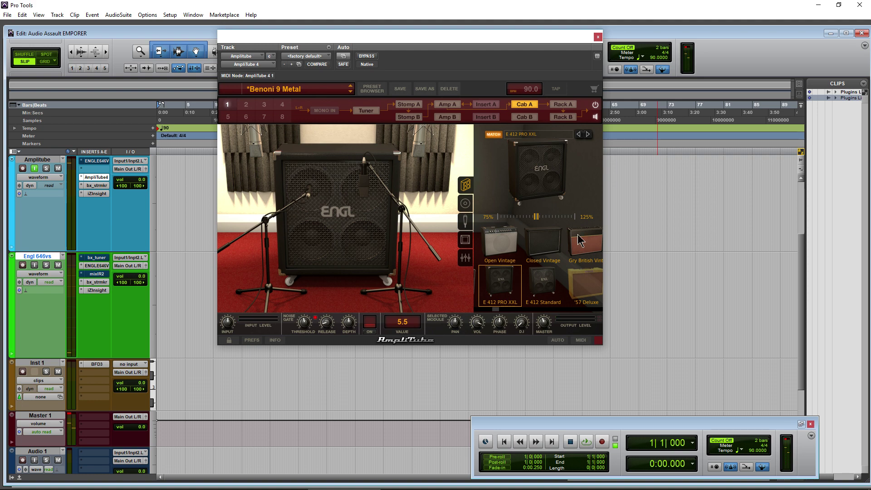
pyautogui.click(465, 203)
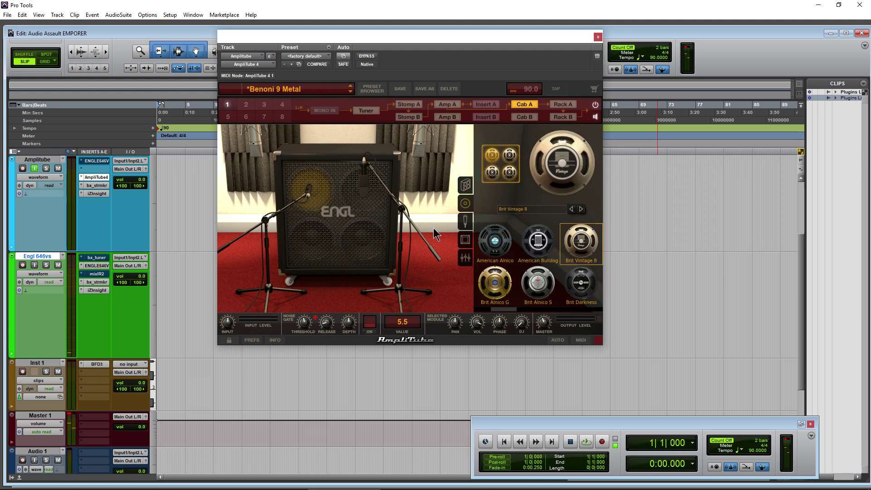
pyautogui.click(465, 221)
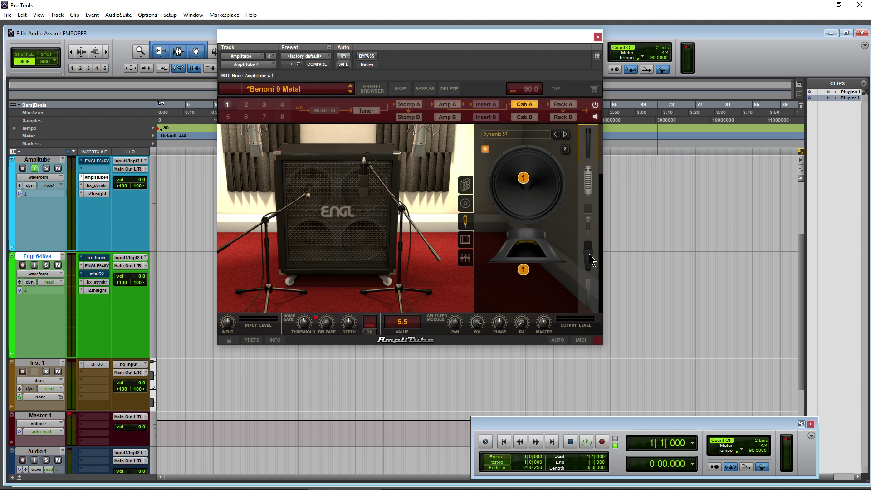
pyautogui.click(466, 244)
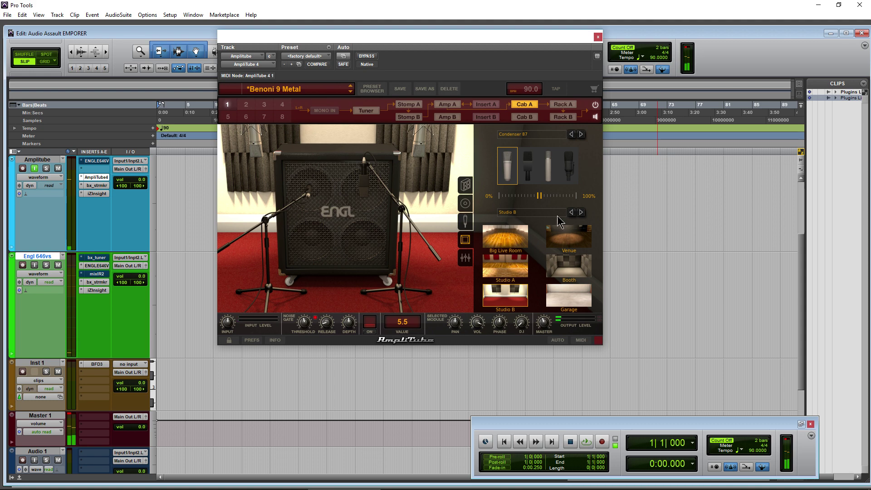
# Try the Big Live Room, Booth, Garage and Studio A rooms, set the room mic slider to 50.7% and return to Studio B.
pyautogui.click(512, 240)
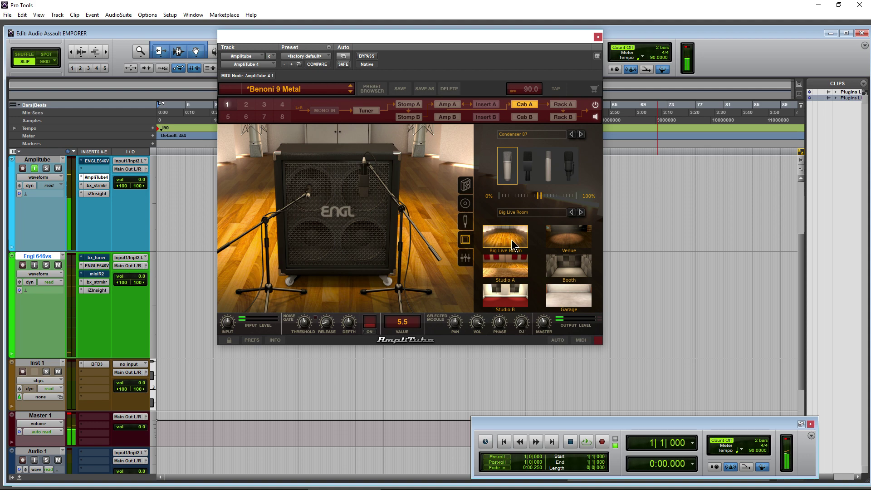
pyautogui.click(569, 282)
pyautogui.click(568, 299)
pyautogui.click(507, 299)
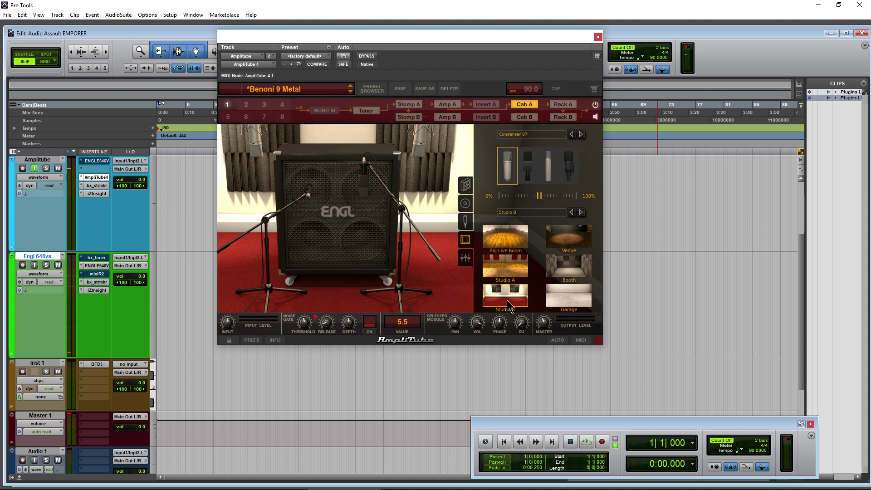
pyautogui.click(507, 271)
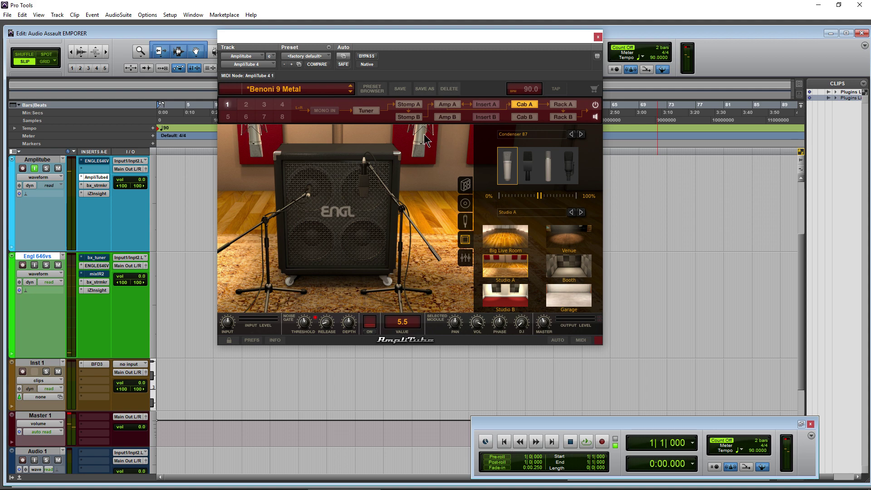
pyautogui.moveTo(542, 196)
pyautogui.mouseDown()
pyautogui.moveTo(503, 199)
pyautogui.moveTo(559, 199)
pyautogui.moveTo(541, 206)
pyautogui.mouseUp()
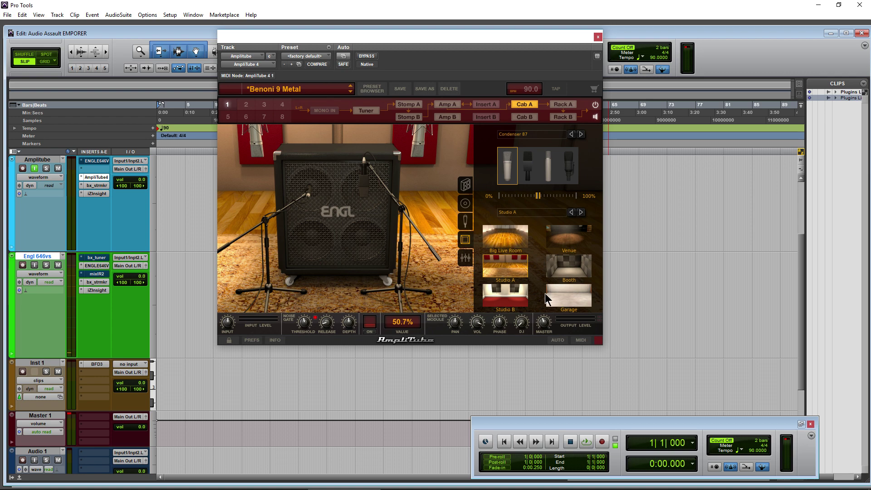
pyautogui.click(507, 295)
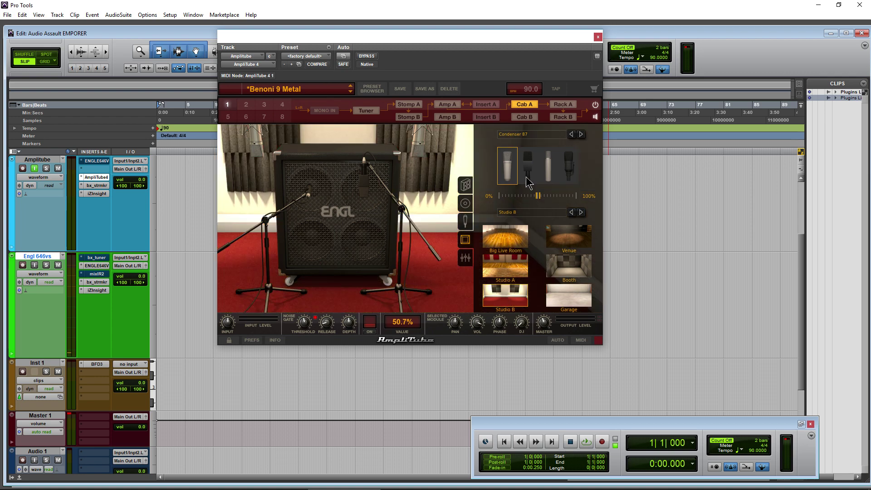
# Audition Mic 1 and Mic 2 separately by soloing each in the Cab A mixer, leaving both unsoloed.
pyautogui.click(462, 256)
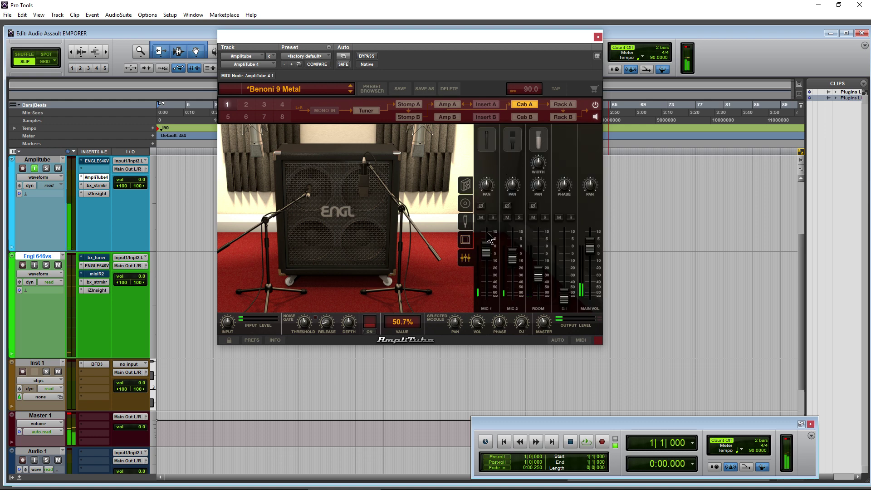
pyautogui.click(492, 218)
pyautogui.click(494, 217)
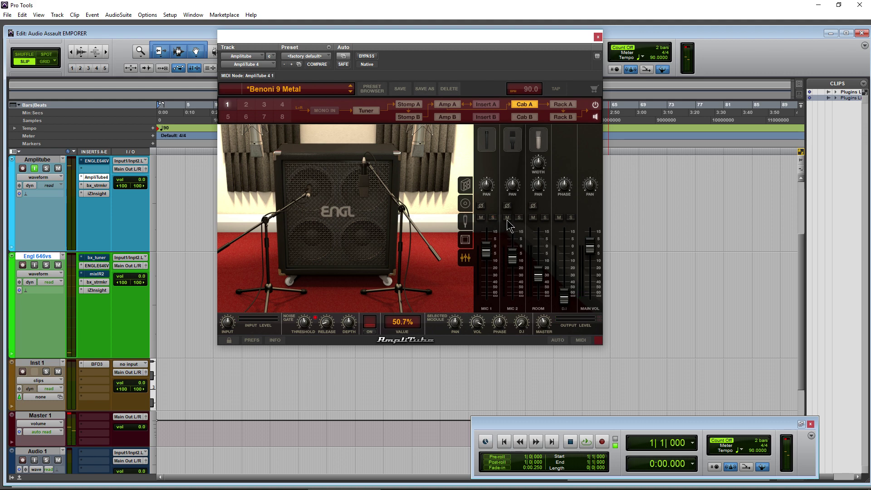
pyautogui.click(519, 218)
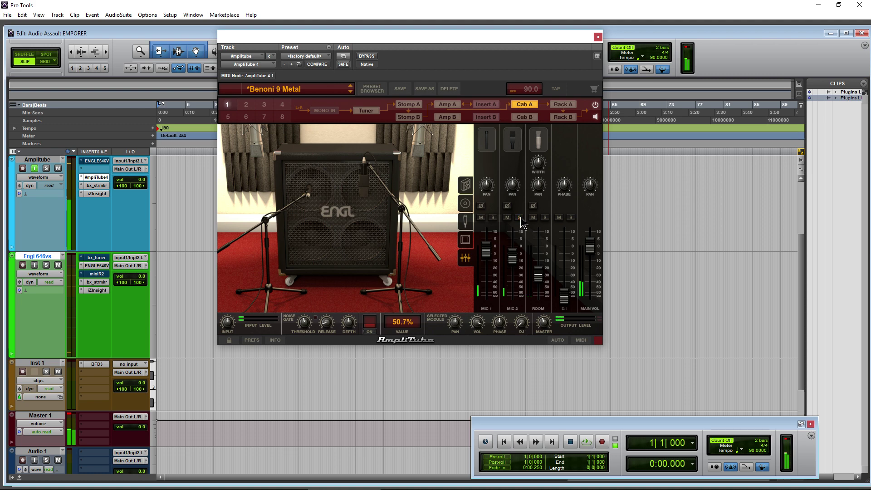
pyautogui.click(520, 218)
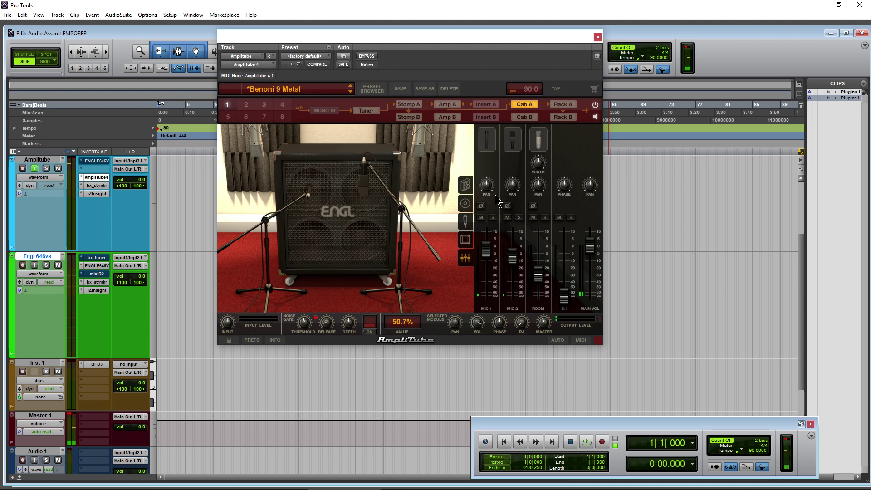
# Try the Metal T 1 cabinet in Cab A and return to the E 412 PRO XXL.
pyautogui.click(466, 185)
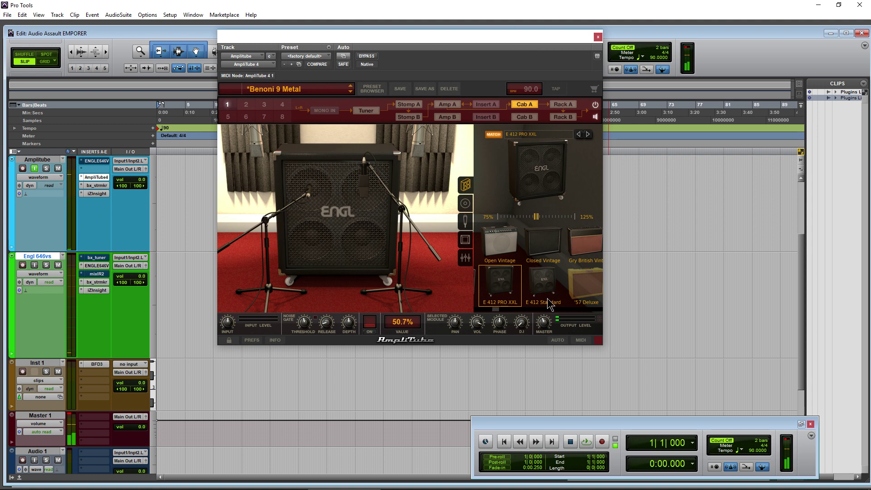
pyautogui.moveTo(499, 309); pyautogui.dragTo(537, 307)
pyautogui.click(528, 245)
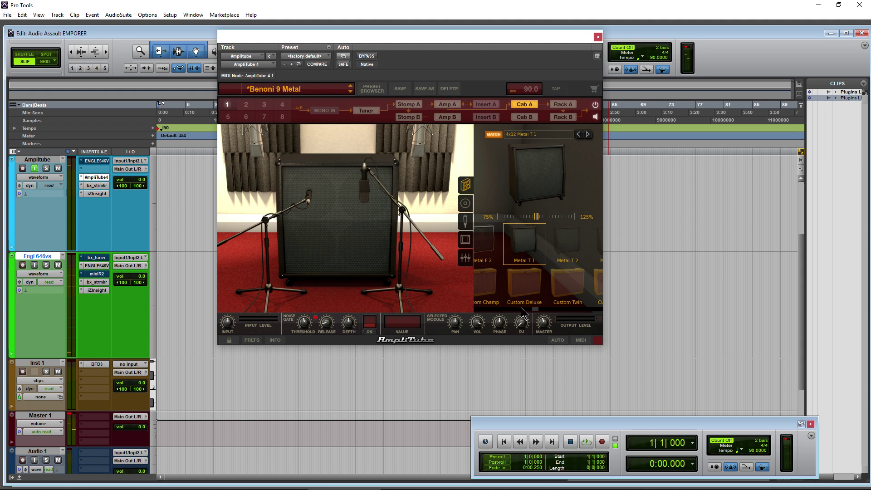
pyautogui.scroll(6, 517, 304)
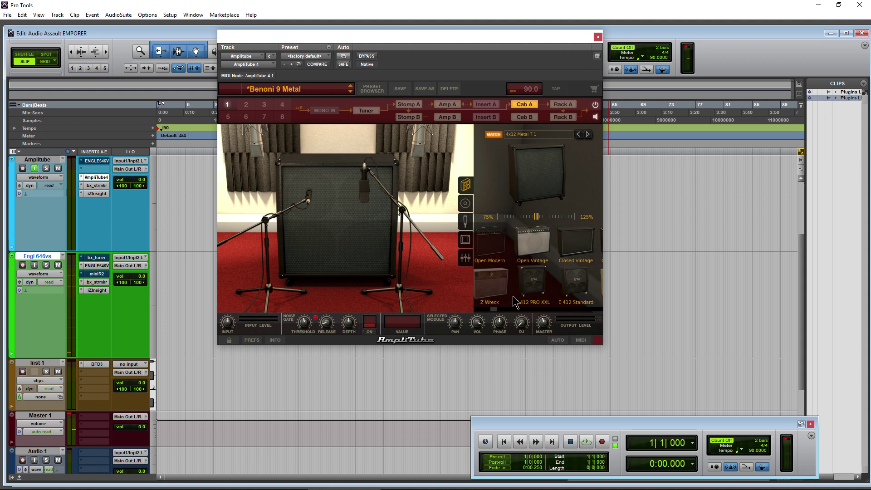
pyautogui.click(516, 299)
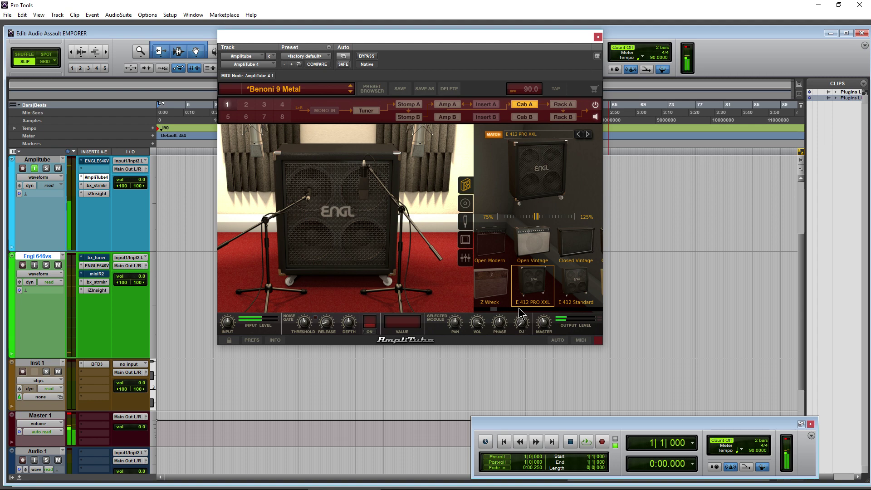
# Try the E 412 Standard cabinet in Cab A and return to the E 412 PRO XXL.
pyautogui.click(571, 285)
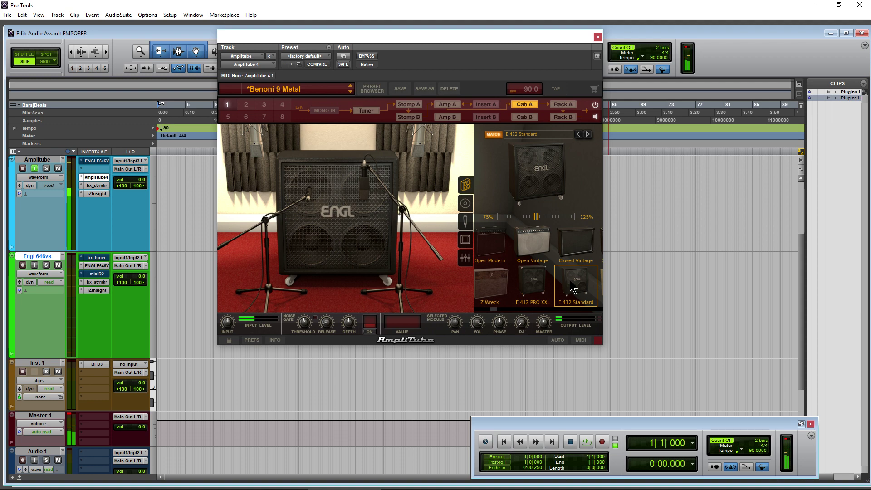
pyautogui.click(532, 289)
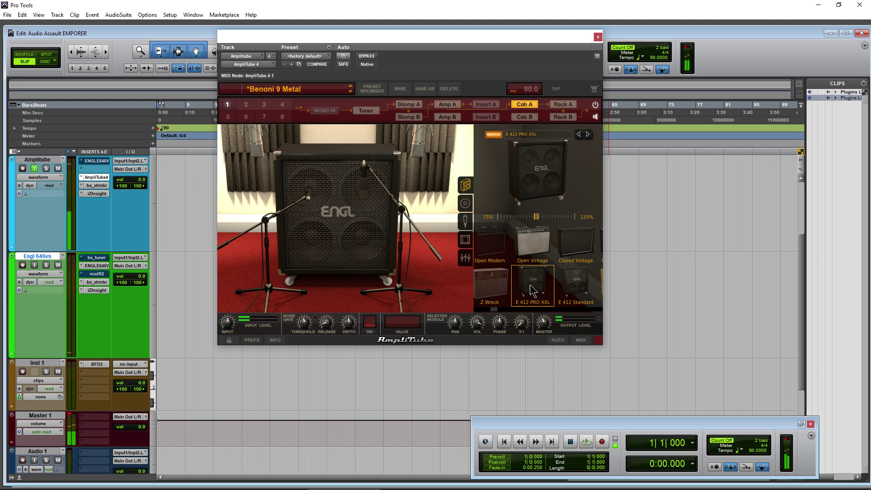
# Assign the American Alnico speaker to the cabinet's upper-left position and check the speakers in the other three positions.
pyautogui.click(465, 203)
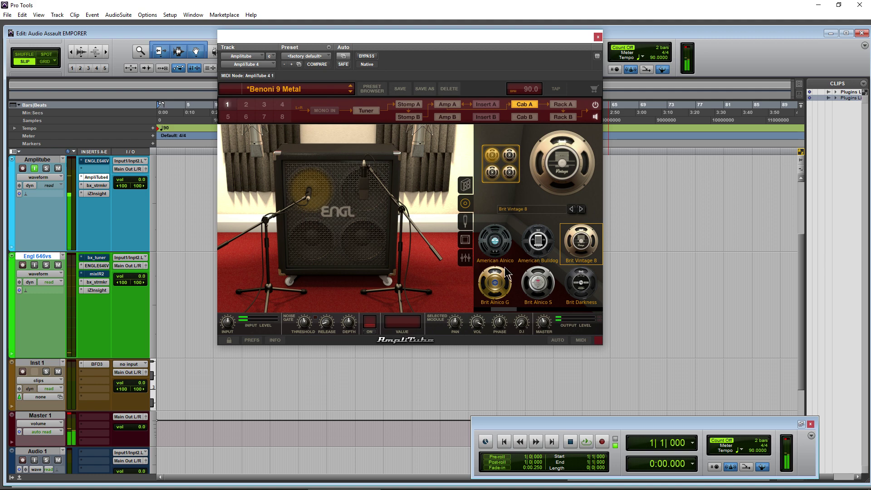
pyautogui.click(497, 245)
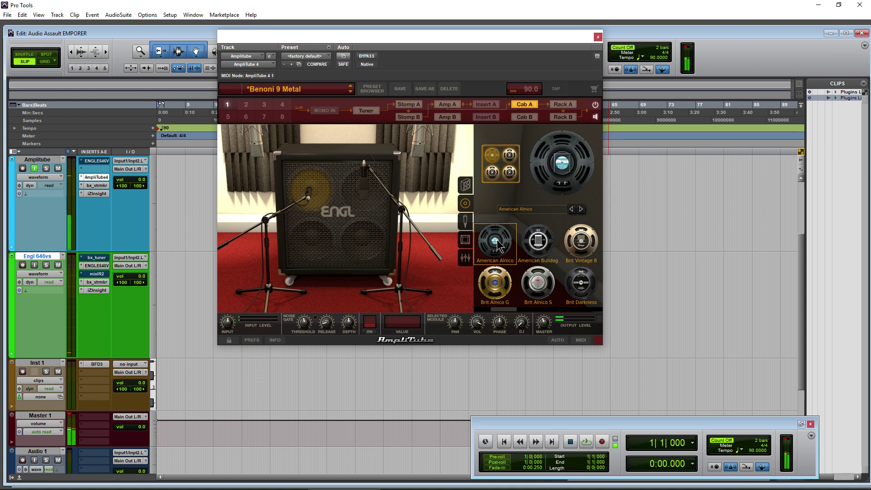
pyautogui.click(512, 157)
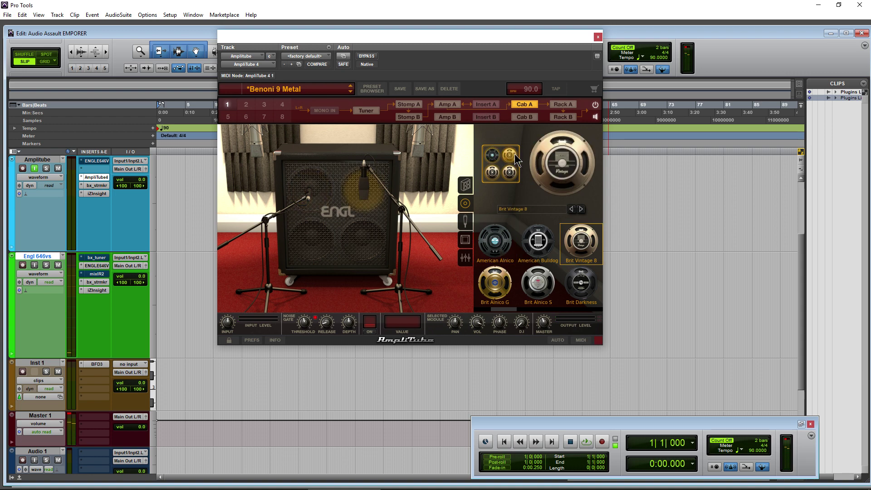
pyautogui.click(511, 170)
pyautogui.click(494, 171)
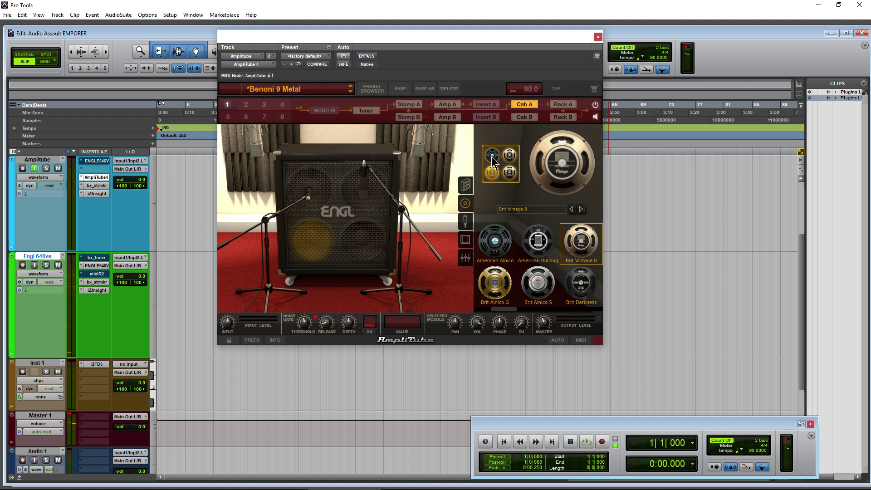
pyautogui.click(493, 160)
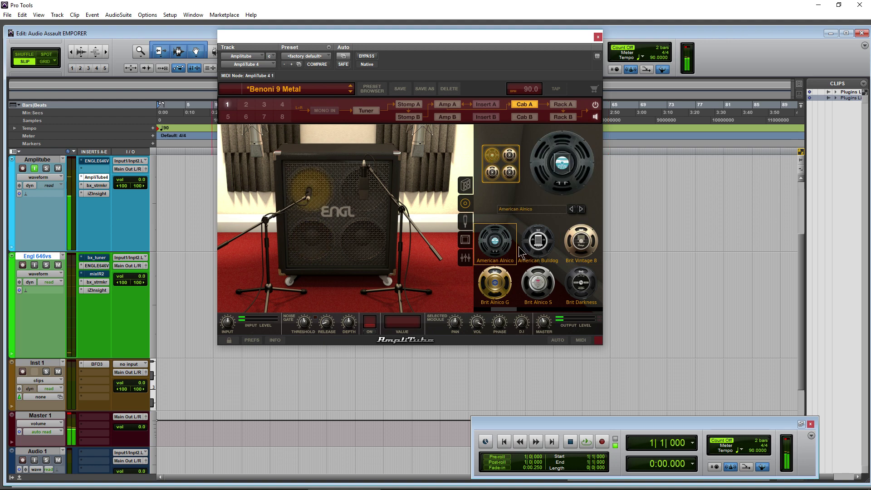
# Try the Brit Alnico G, Brit Alnico S and American Bulldog in the upper-left position and return it to Brit Vintage 8.
pyautogui.click(496, 289)
pyautogui.click(529, 285)
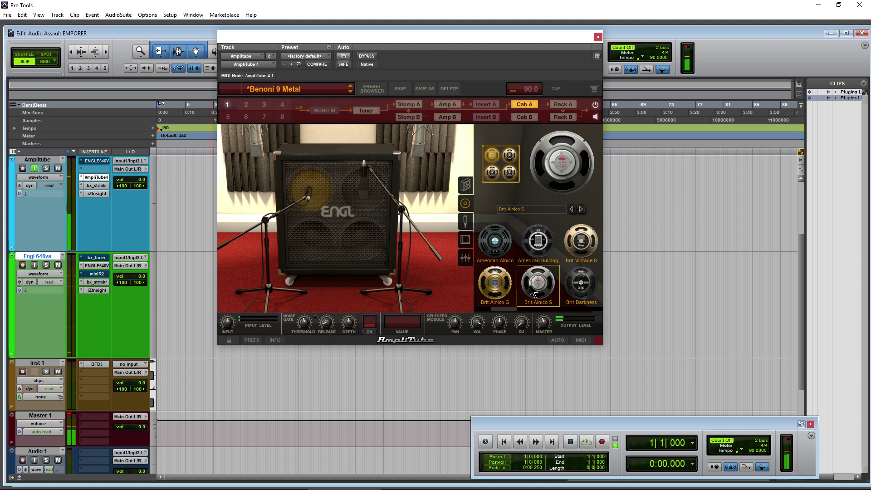
pyautogui.click(546, 247)
pyautogui.click(579, 243)
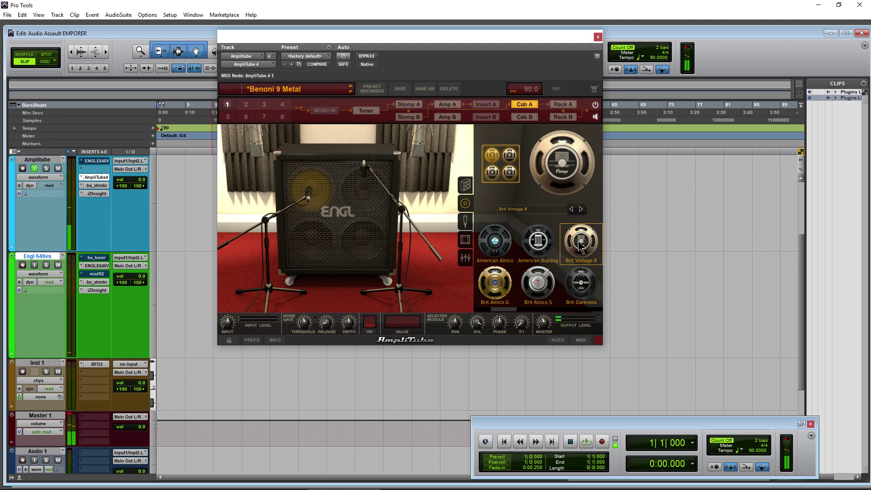
# Audition the Brit T12G and Brit Green in the cabinet's upper-left position and set it to Brit Vintage 16B.
pyautogui.moveTo(509, 310); pyautogui.dragTo(530, 310)
pyautogui.click(520, 284)
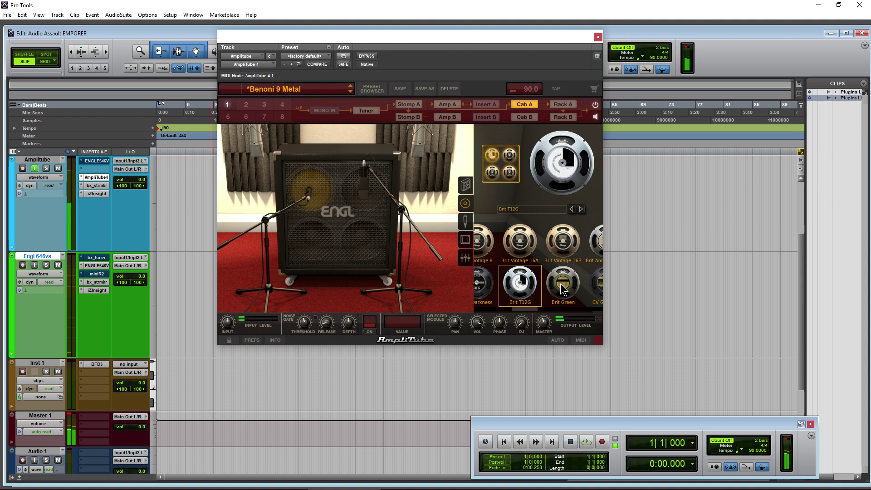
pyautogui.click(562, 289)
pyautogui.click(565, 251)
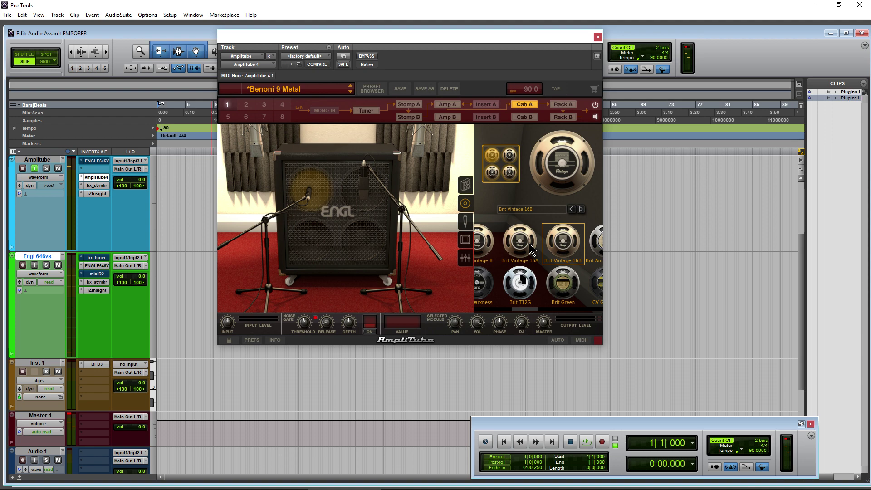
# Compare the speaker models assigned to the cabinet's upper-left and upper-right positions.
pyautogui.click(510, 157)
pyautogui.click(494, 157)
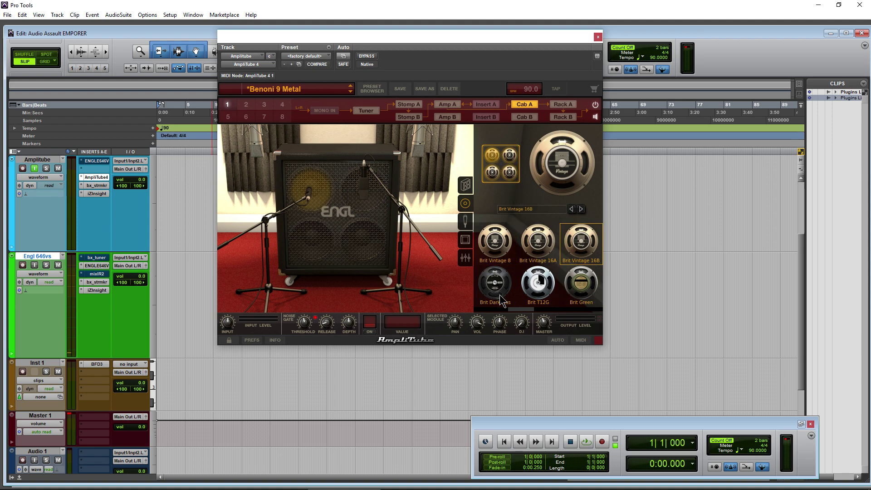
pyautogui.click(510, 161)
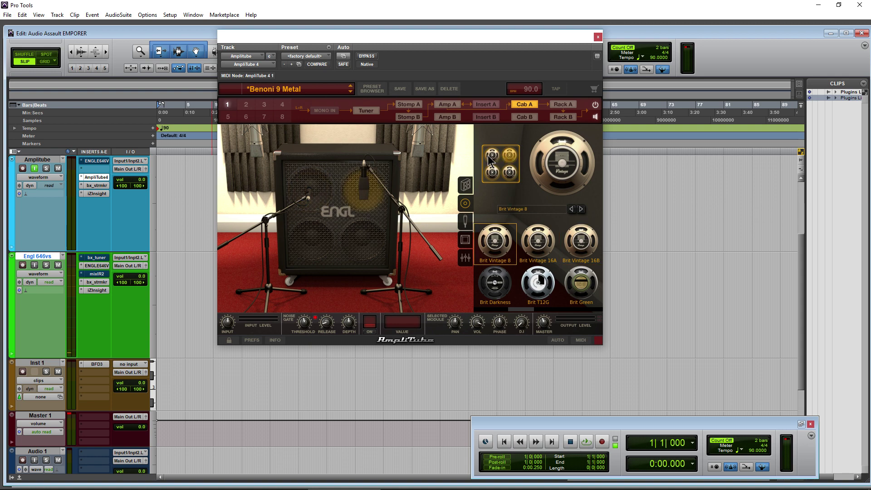
# Put the EV Darkness speaker in the upper-right slot of the ENGL cabinet.
pyautogui.click(493, 159)
pyautogui.click(498, 254)
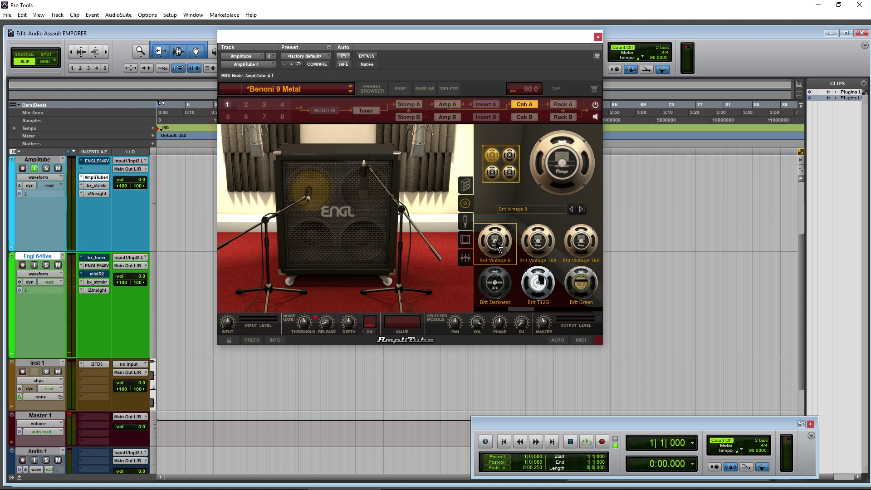
pyautogui.click(508, 156)
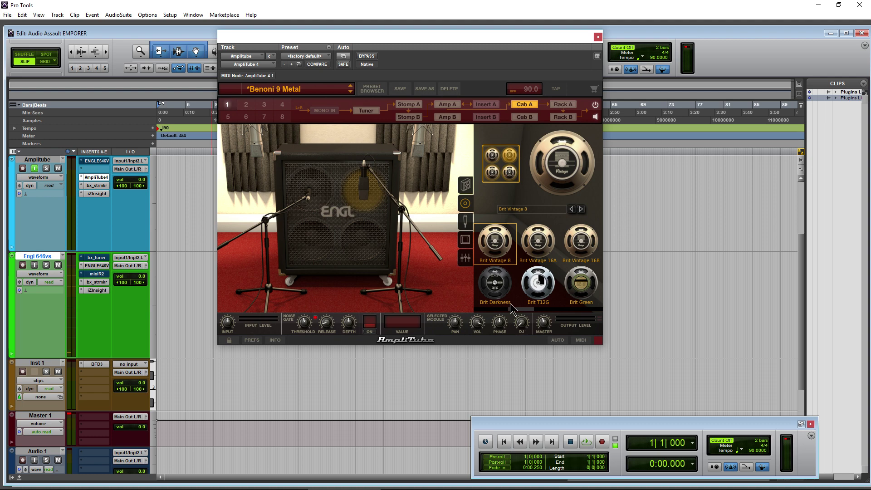
pyautogui.moveTo(516, 310); pyautogui.dragTo(551, 309)
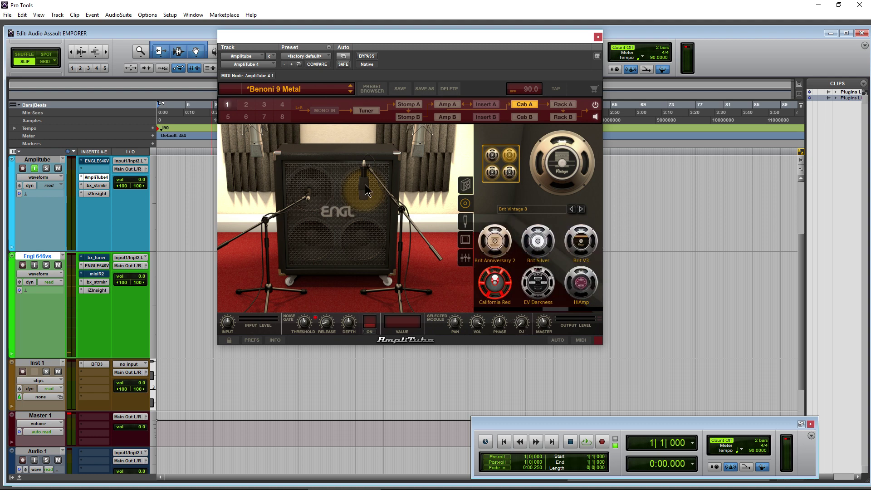
pyautogui.click(541, 293)
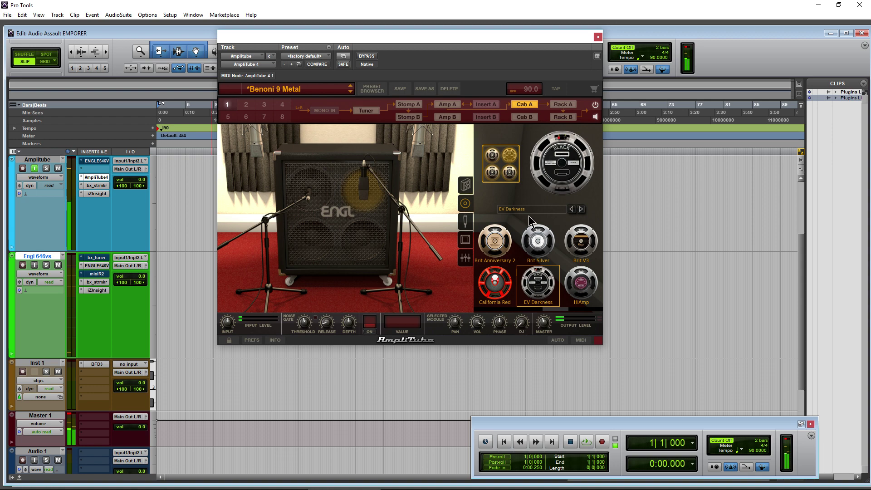
# Solo Mic 2 and audition the Brit Silver, Brit V3, HiAmp and EV Darkness speakers in the cabinet's upper-right slot.
pyautogui.click(465, 258)
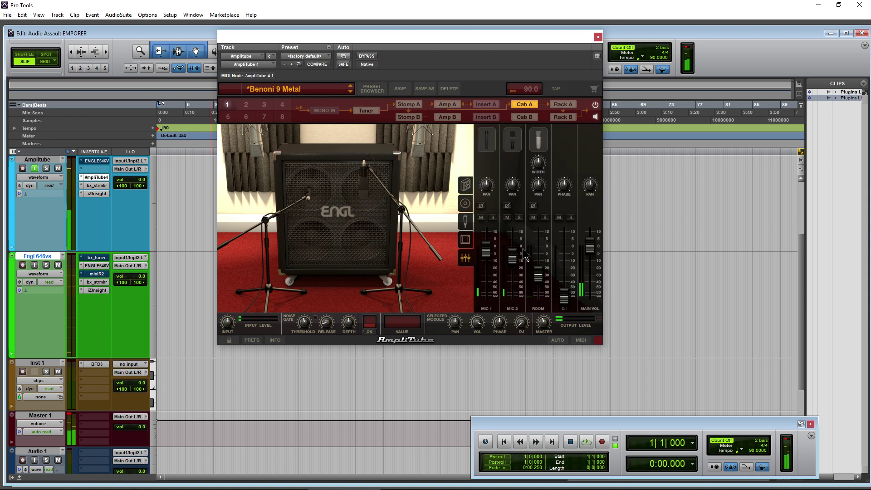
pyautogui.click(519, 218)
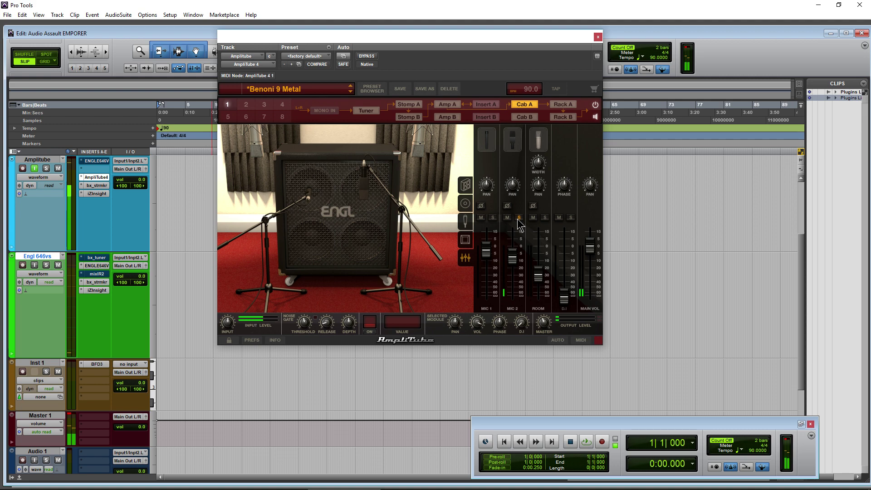
pyautogui.click(465, 203)
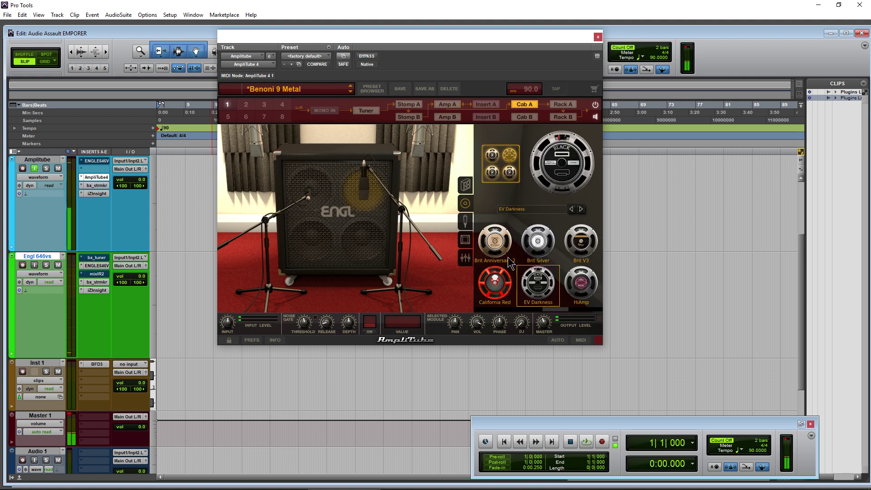
pyautogui.click(538, 245)
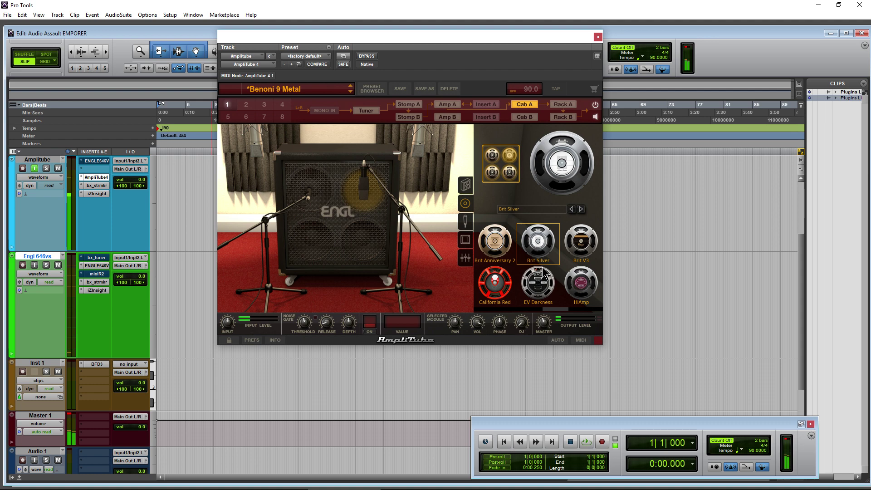
pyautogui.click(578, 256)
pyautogui.click(581, 282)
pyautogui.click(546, 293)
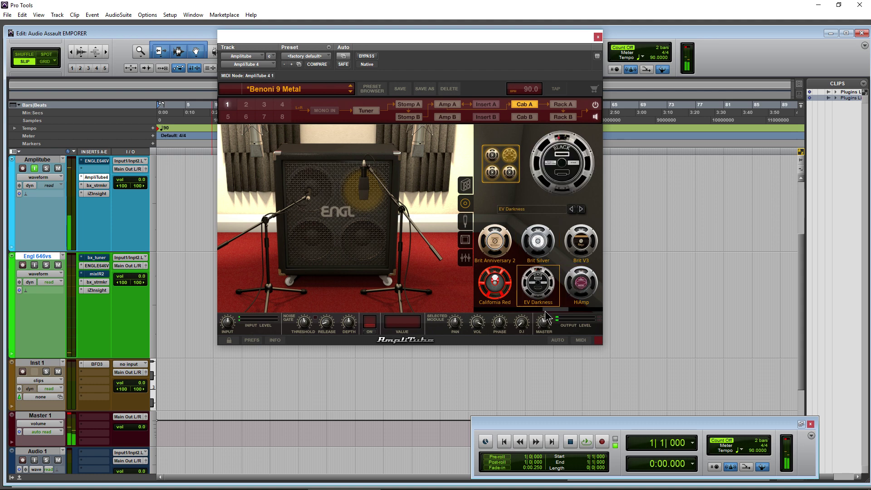
# Audition the Brit Vintage 16A, Brit Vintage 8 and Brit Darkness speakers in the upper-right slot, ending on Brit Vintage 8.
pyautogui.moveTo(545, 311); pyautogui.dragTo(520, 308)
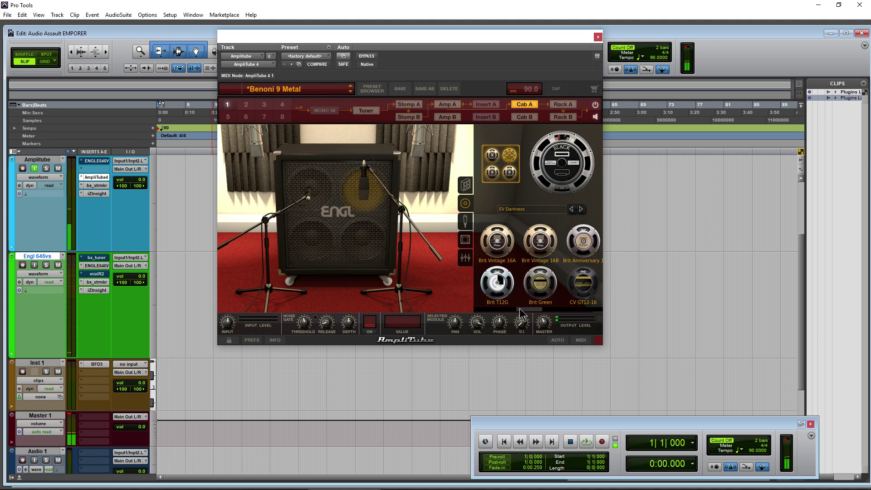
pyautogui.click(493, 241)
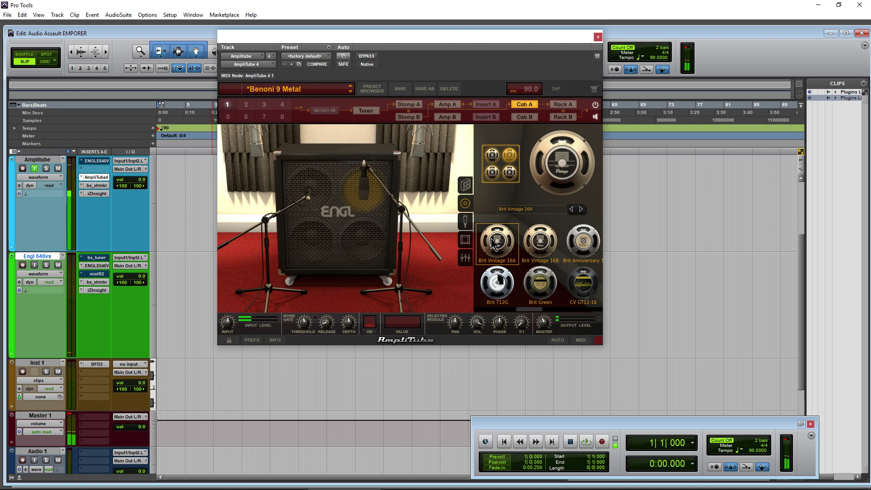
pyautogui.moveTo(529, 310); pyautogui.dragTo(511, 311)
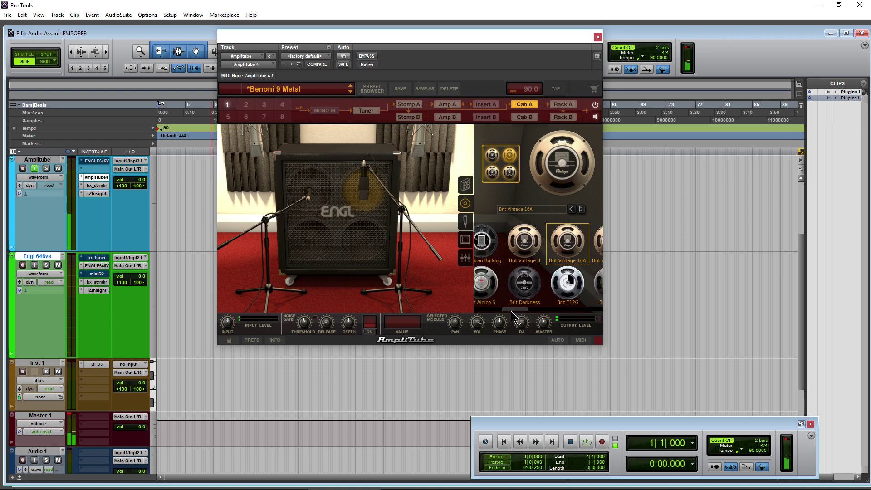
pyautogui.click(524, 245)
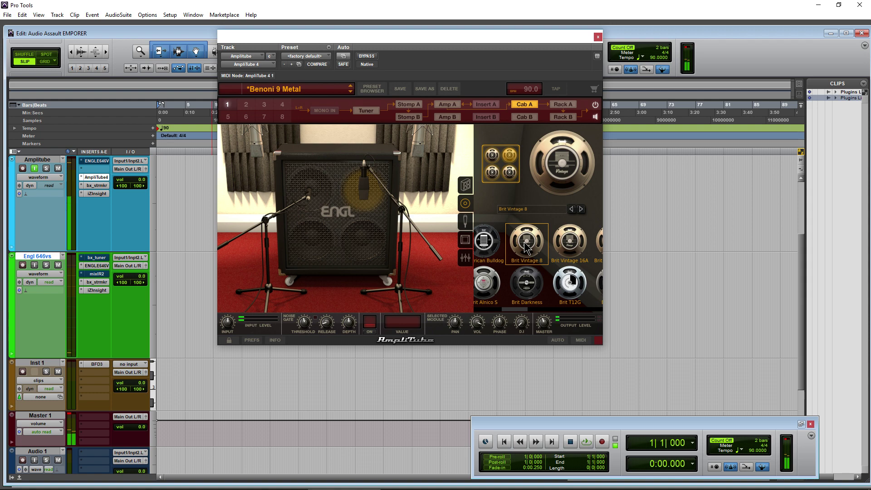
pyautogui.click(528, 291)
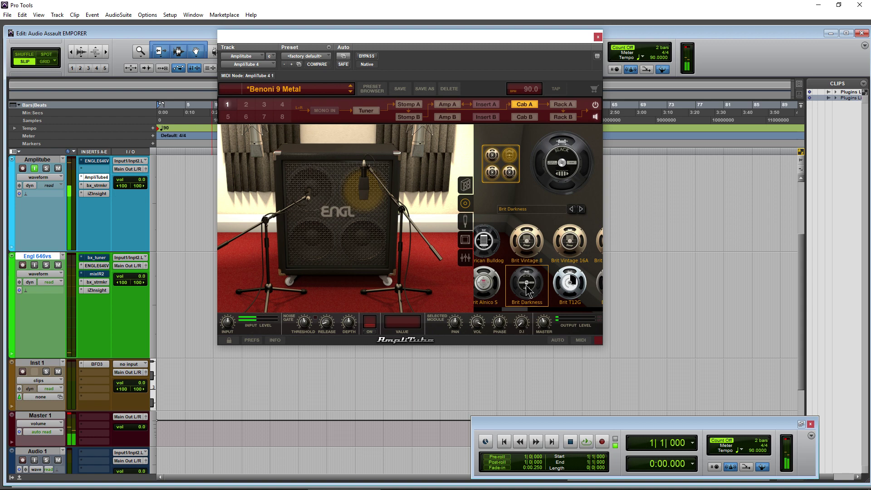
pyautogui.click(521, 245)
# Audition the California Red speaker in the upper-right slot, followed by EV Darkness.
pyautogui.moveTo(511, 309); pyautogui.dragTo(545, 306)
pyautogui.click(528, 289)
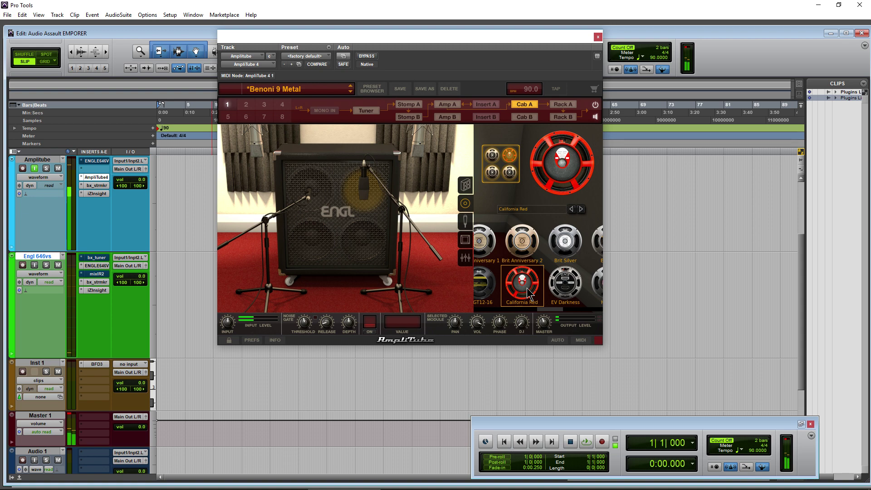
pyautogui.click(564, 286)
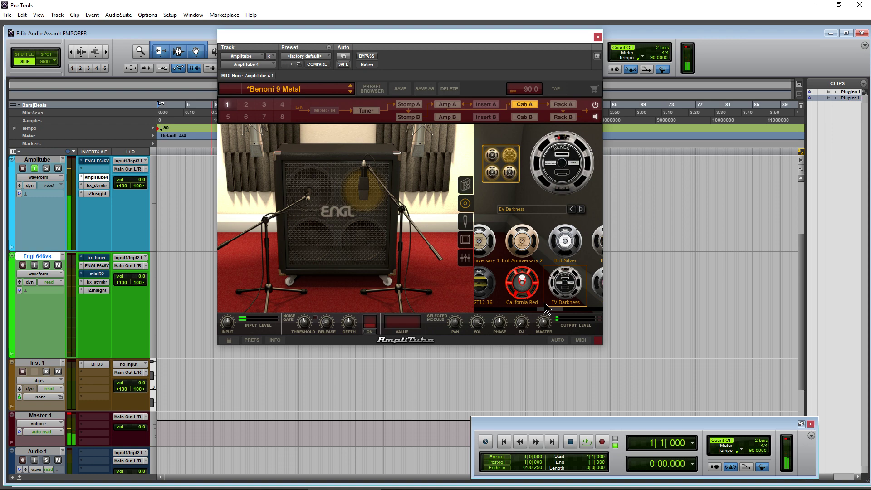
# End the Mic 2 solo and set the upper-right speaker to Brit Vintage 8.
pyautogui.click(464, 259)
pyautogui.click(519, 218)
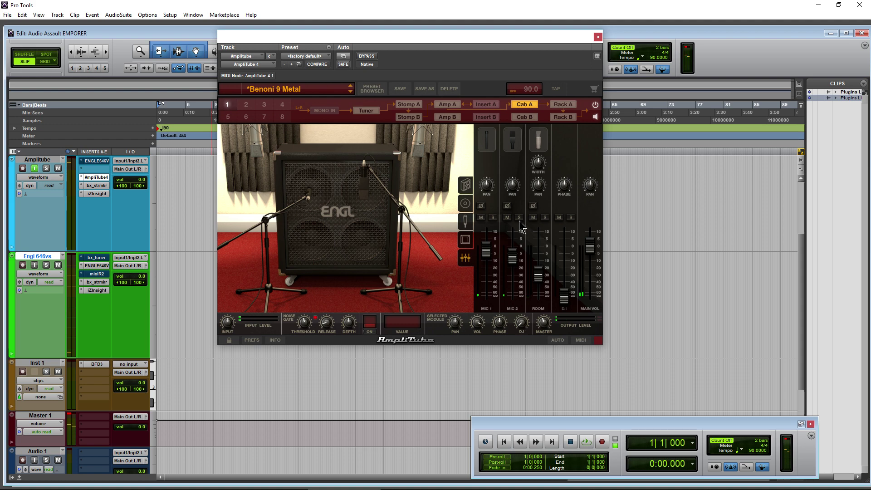
pyautogui.click(465, 203)
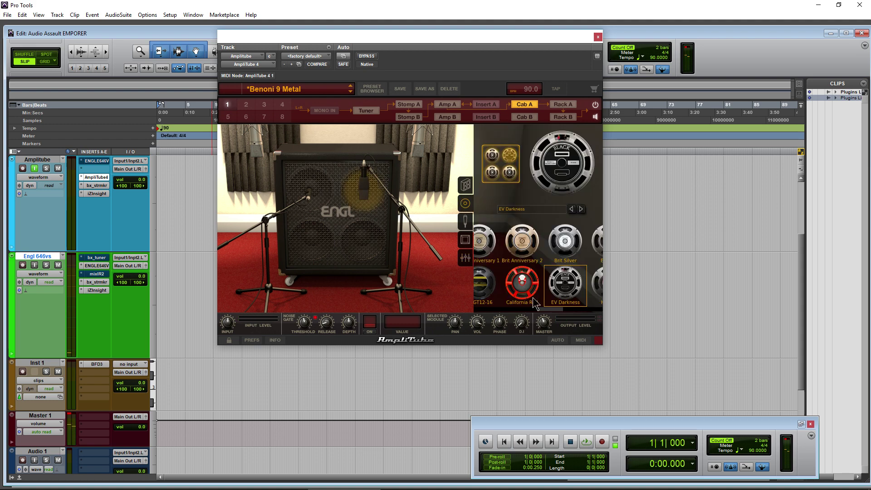
pyautogui.scroll(5, 526, 289)
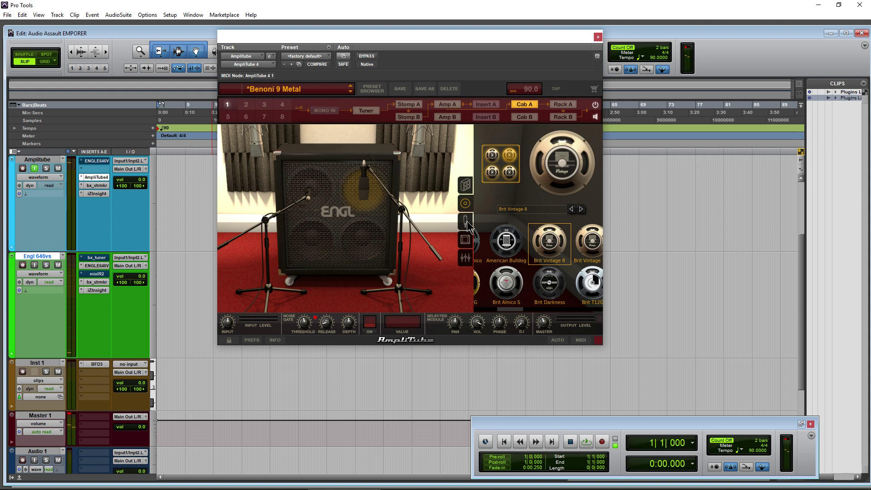
# Show the cabinet models, lower Mic 1 to between the two left speakers, and raise Mic 2 slightly on the upper-right speaker.
pyautogui.click(465, 185)
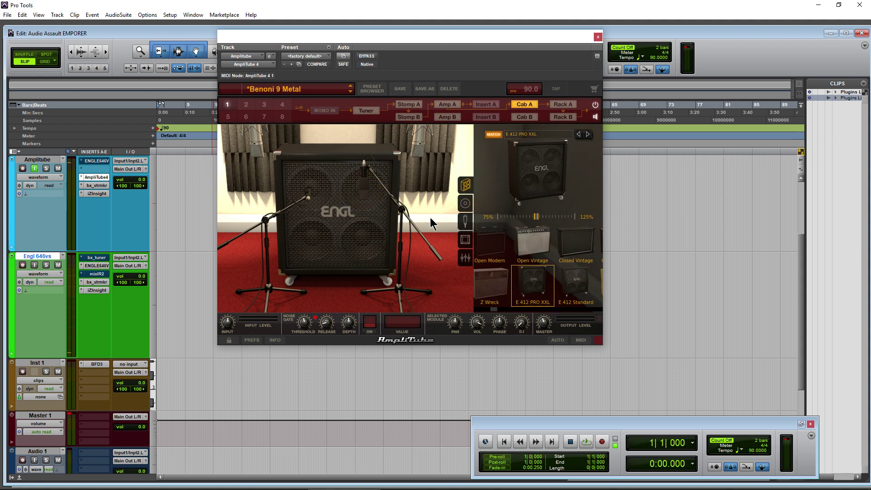
pyautogui.moveTo(301, 195); pyautogui.dragTo(309, 228)
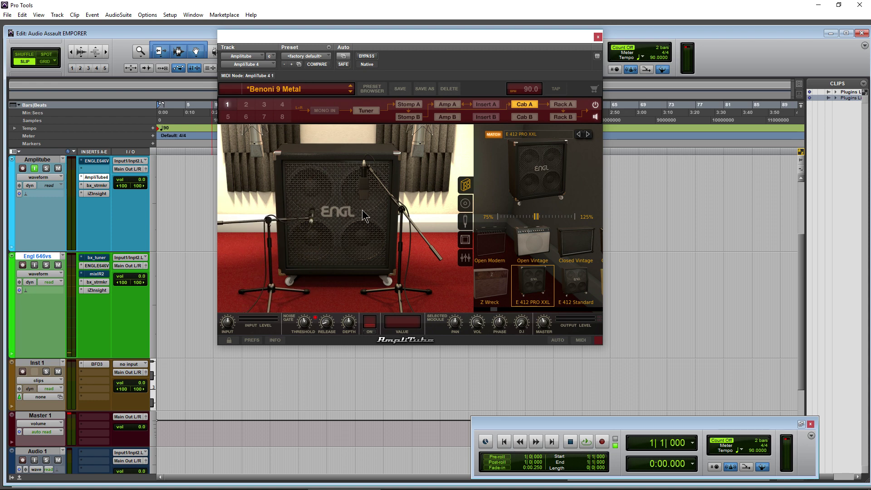
pyautogui.moveTo(366, 203)
pyautogui.mouseDown()
pyautogui.moveTo(394, 231)
pyautogui.moveTo(366, 196)
pyautogui.mouseUp()
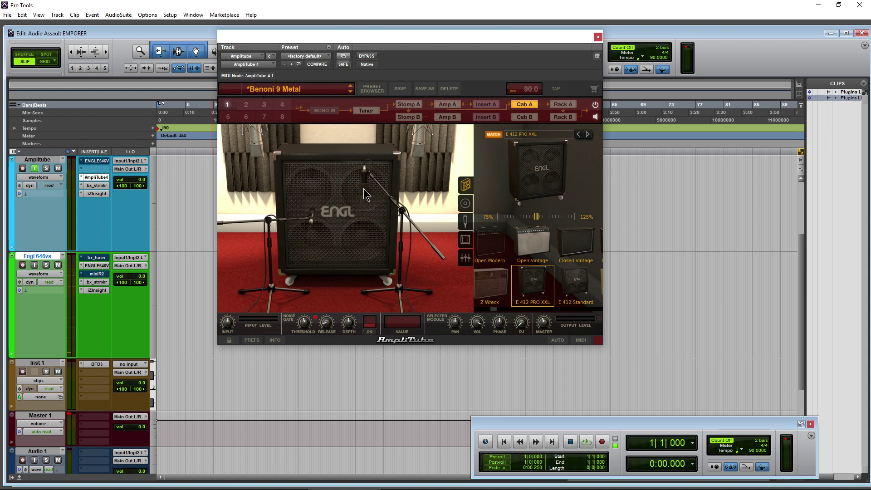
# Inspect Cab B and Amp B in routing configuration 2, and return to Cab A in configuration 1.
pyautogui.click(246, 107)
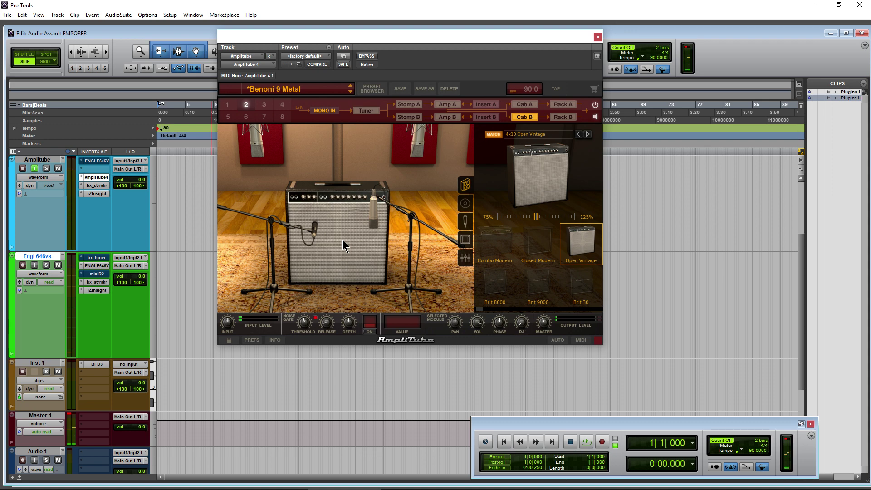
pyautogui.click(440, 117)
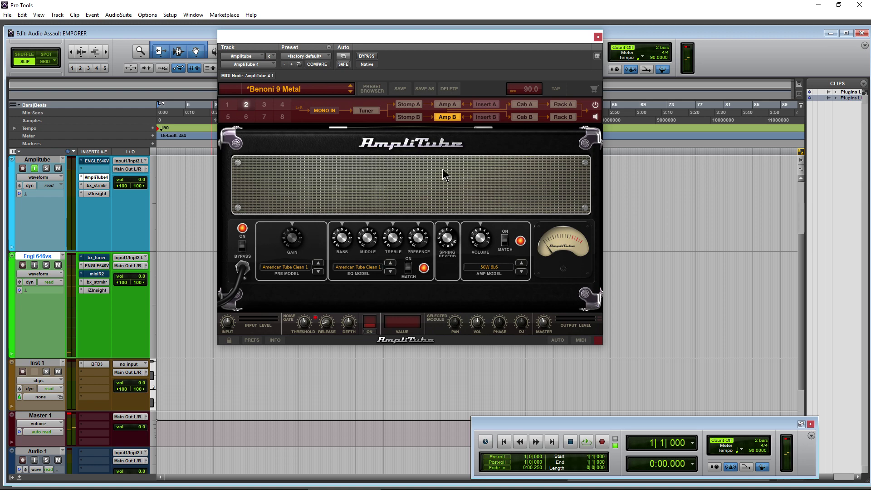
pyautogui.click(228, 106)
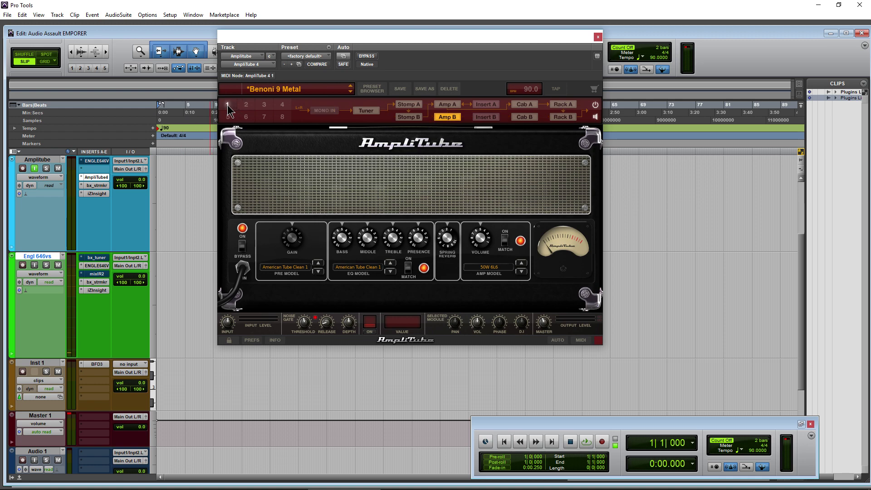
pyautogui.click(454, 106)
pyautogui.click(529, 105)
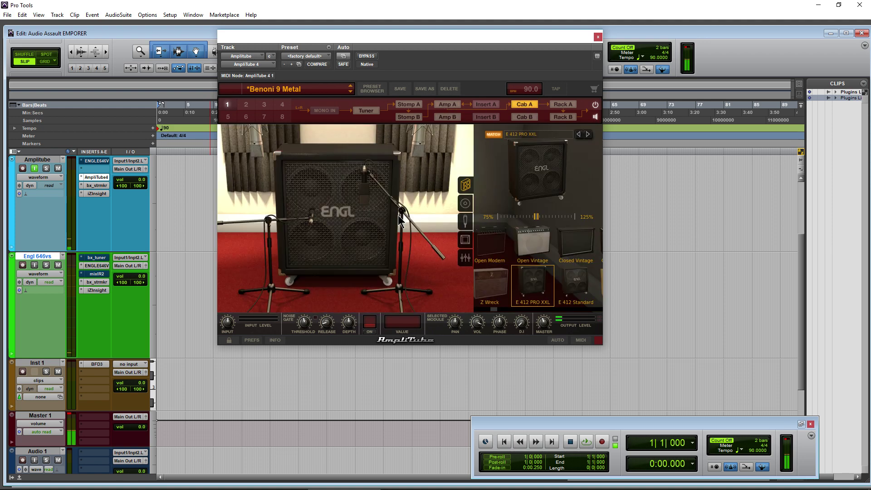
# Solo Mic 1 and try it on the upper-left speaker and on the lower-left speaker.
pyautogui.click(465, 258)
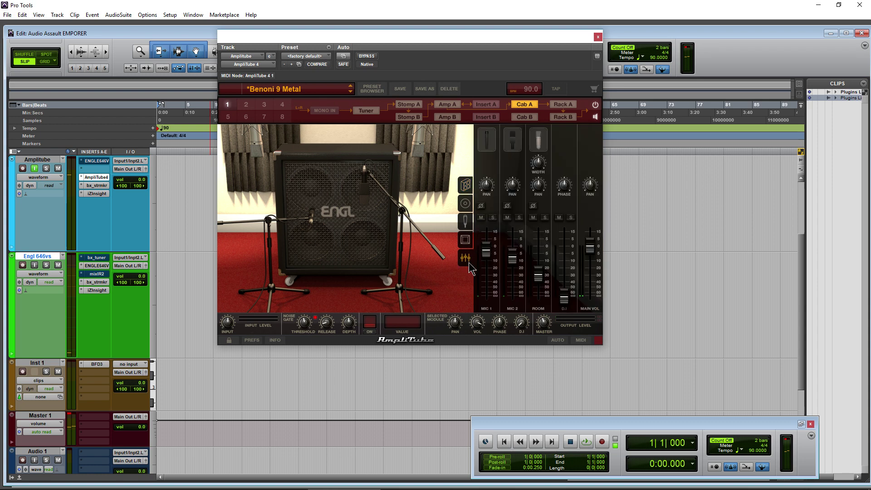
pyautogui.click(493, 218)
pyautogui.moveTo(312, 216); pyautogui.dragTo(297, 192)
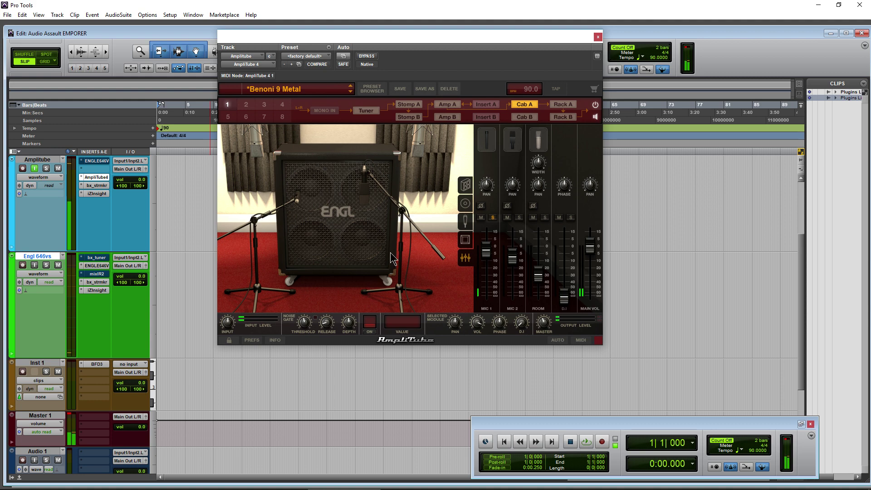
pyautogui.moveTo(302, 200); pyautogui.dragTo(308, 263)
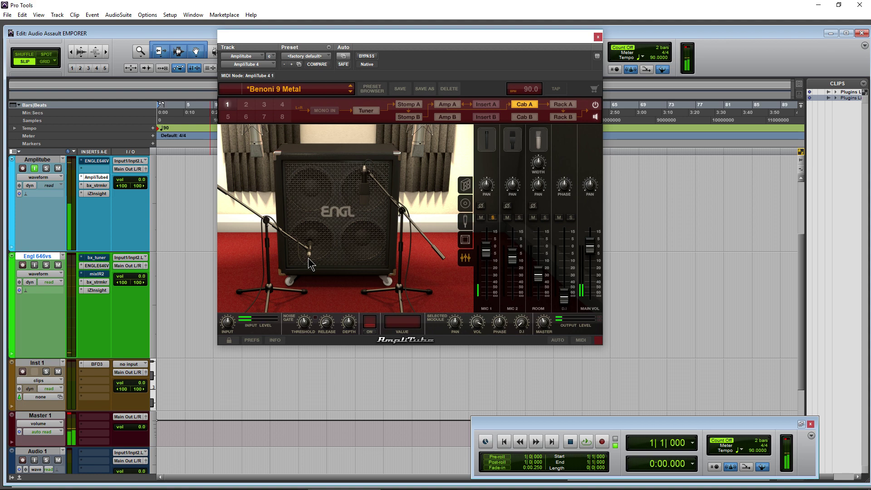
# End the Mic 1 solo and compare Mic 1 on the upper-left speaker, finishing with it on the lower-left speaker.
pyautogui.click(493, 218)
pyautogui.moveTo(307, 255); pyautogui.dragTo(309, 186)
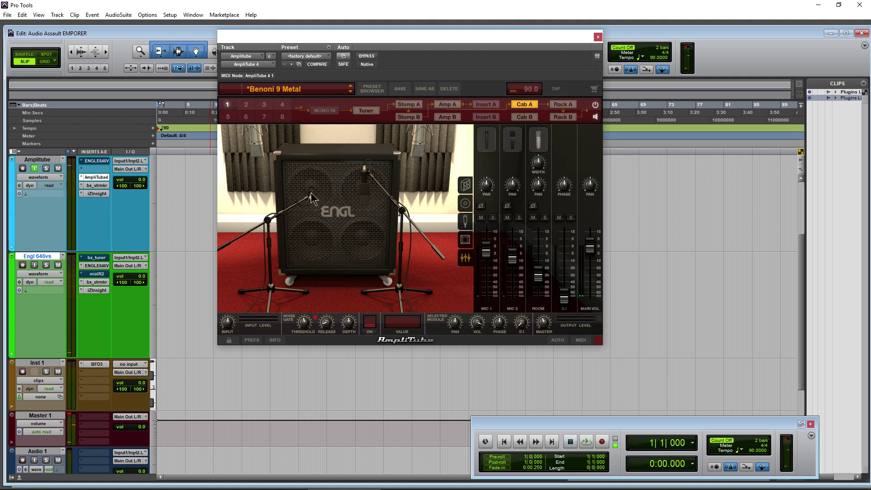
pyautogui.moveTo(311, 192); pyautogui.dragTo(312, 255)
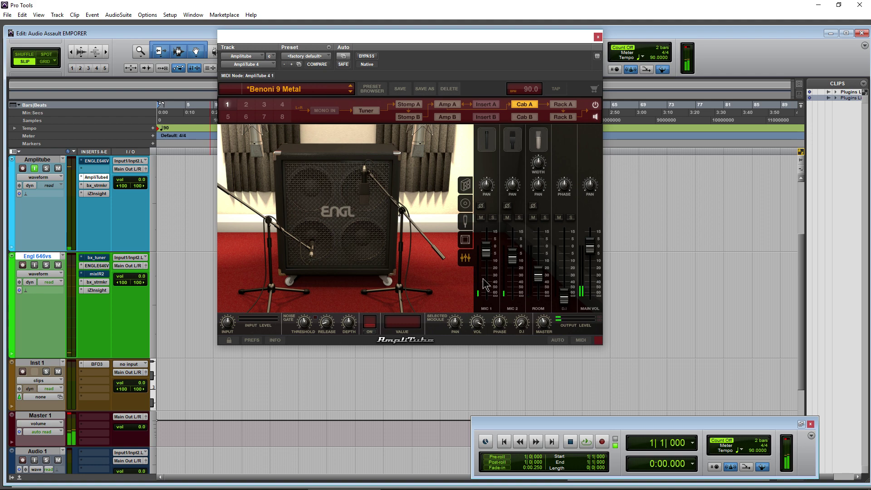
# Solo Mic 2 and fine-tune its position slightly higher on the upper-right speaker.
pyautogui.click(520, 217)
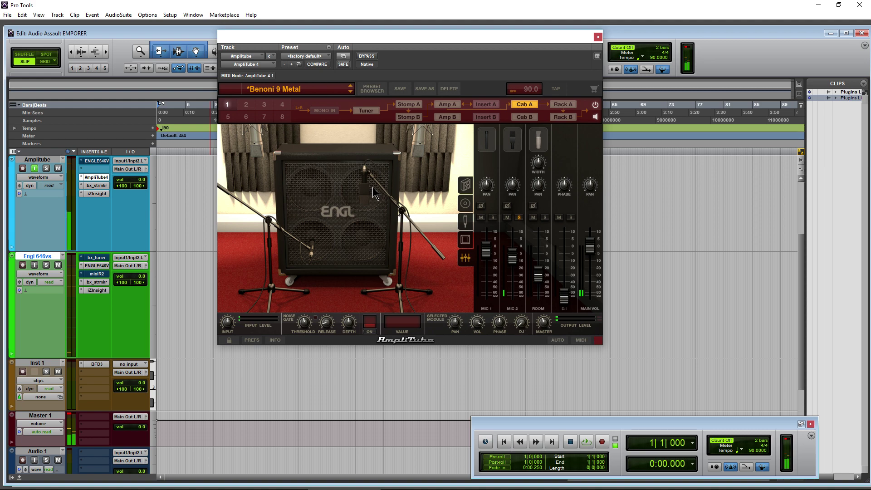
pyautogui.moveTo(362, 187); pyautogui.dragTo(362, 185)
pyautogui.moveTo(360, 189); pyautogui.dragTo(363, 182)
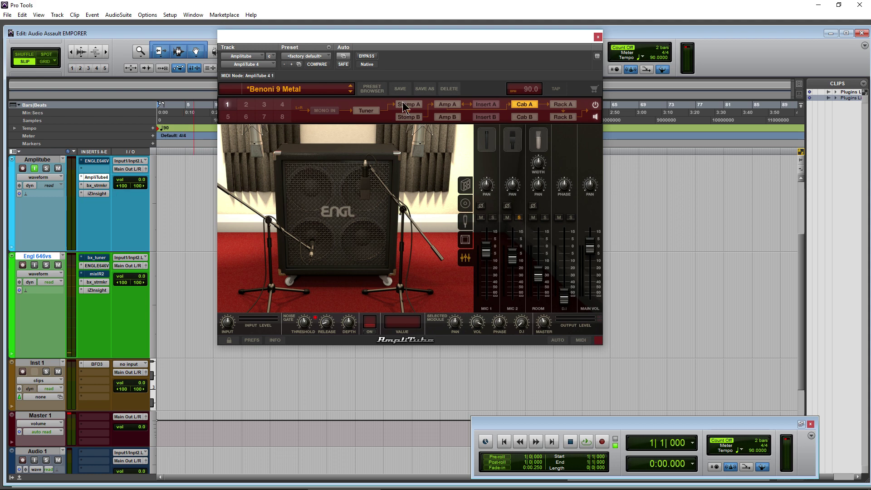
# End the Mic 2 solo and lower the Mic 1 level to about -4.1 dB.
pyautogui.moveTo(354, 32); pyautogui.dragTo(360, 34)
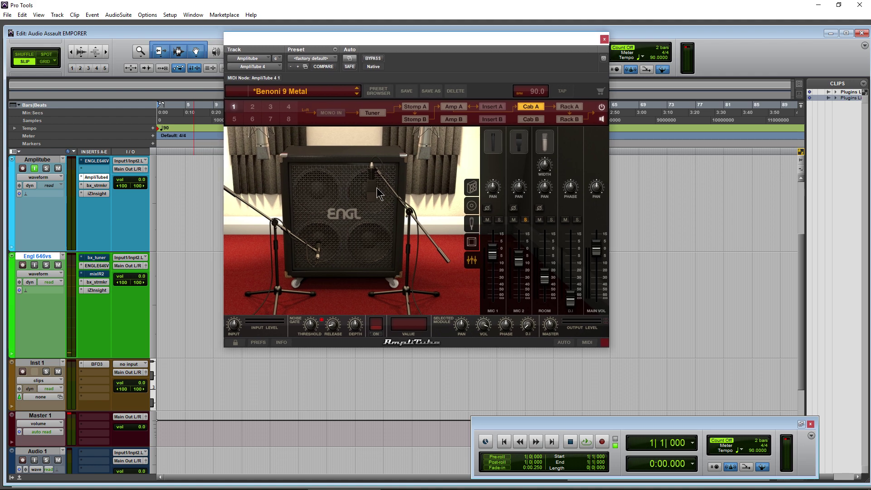
pyautogui.click(527, 220)
pyautogui.moveTo(495, 257); pyautogui.dragTo(495, 259)
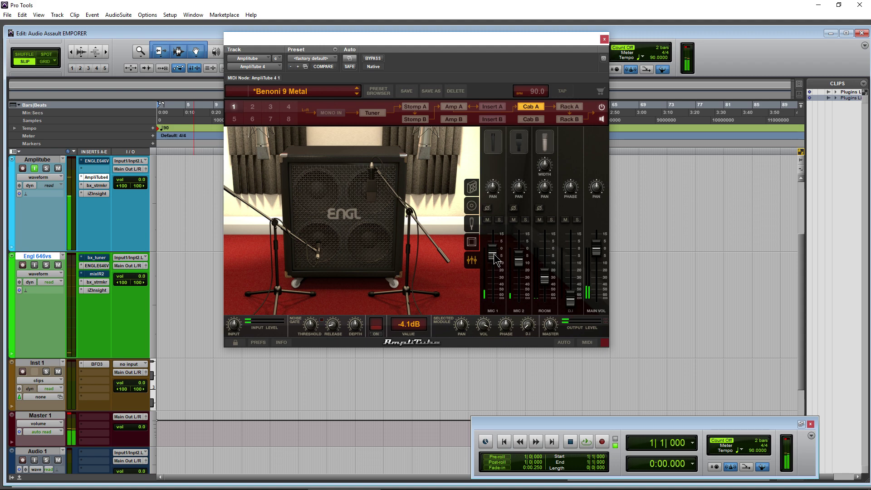
# Rebalance Mic 1 to about -2.1 dB and Mic 2 to about -7.2 dB, nudging Mic 2 slightly up and left on its speaker.
pyautogui.moveTo(495, 259); pyautogui.dragTo(519, 258)
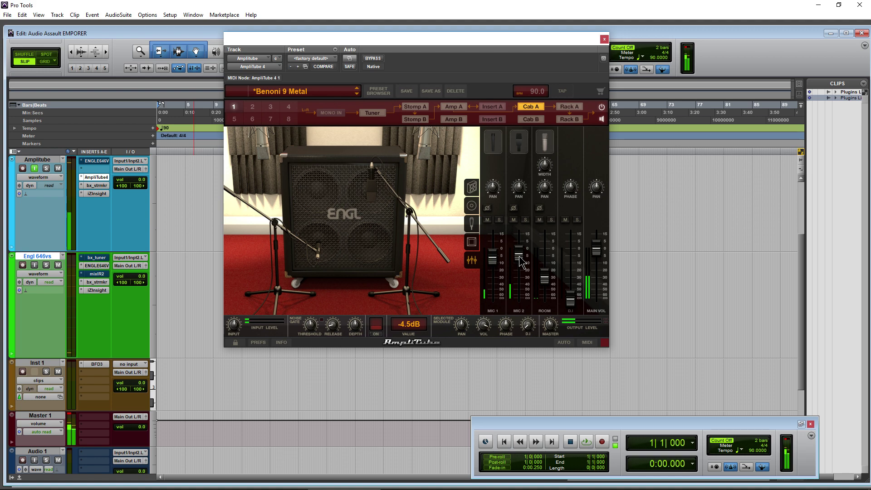
pyautogui.moveTo(519, 258); pyautogui.dragTo(491, 255)
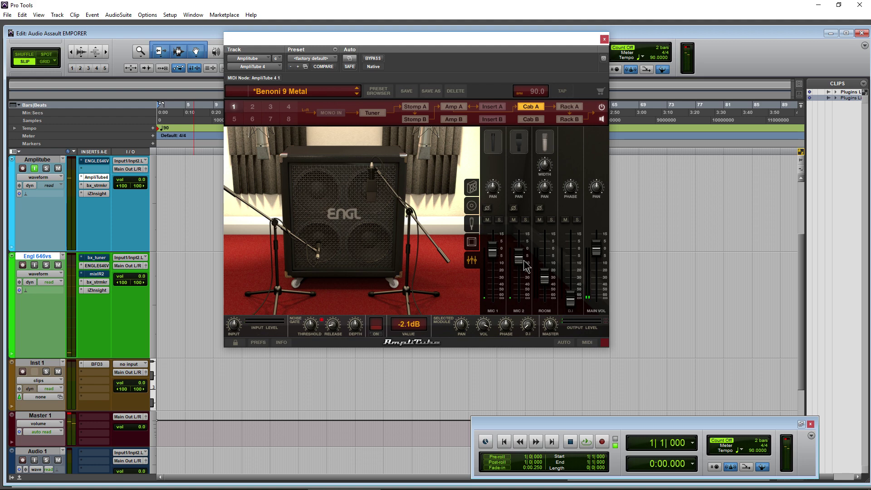
pyautogui.moveTo(520, 259); pyautogui.dragTo(522, 262)
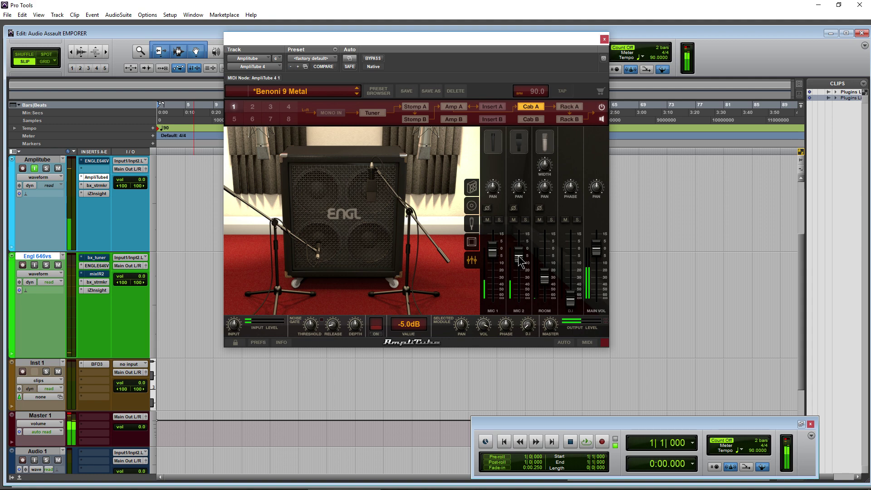
pyautogui.moveTo(378, 188); pyautogui.dragTo(369, 183)
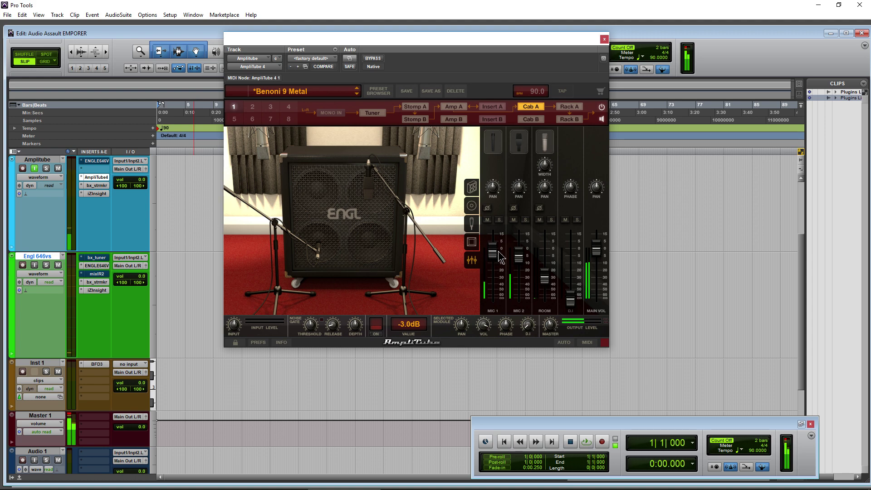
pyautogui.moveTo(522, 259); pyautogui.dragTo(516, 262)
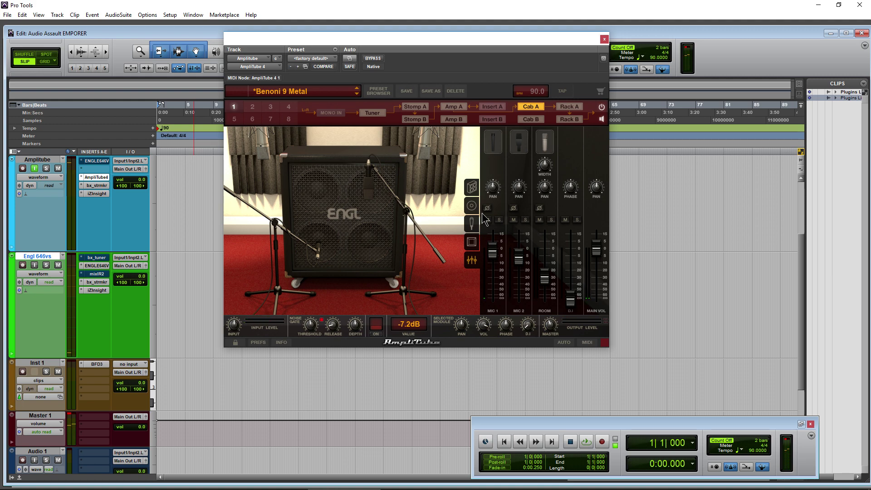
# Browse the dynamic and ribbon microphone models available for Mic 2 without changing its model.
pyautogui.click(471, 223)
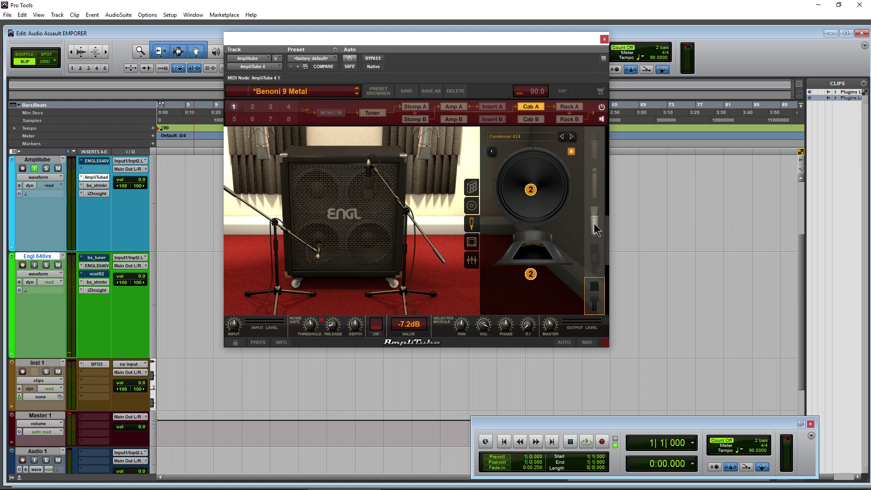
pyautogui.click(525, 136)
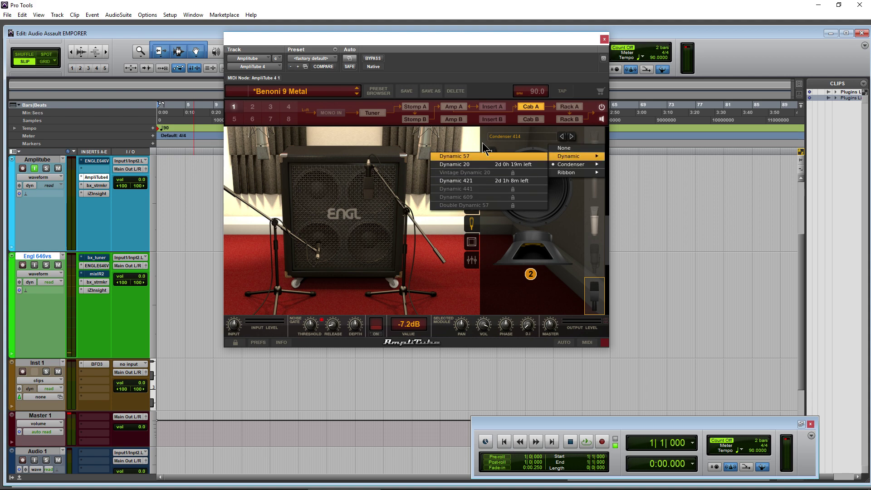
pyautogui.moveTo(574, 174)
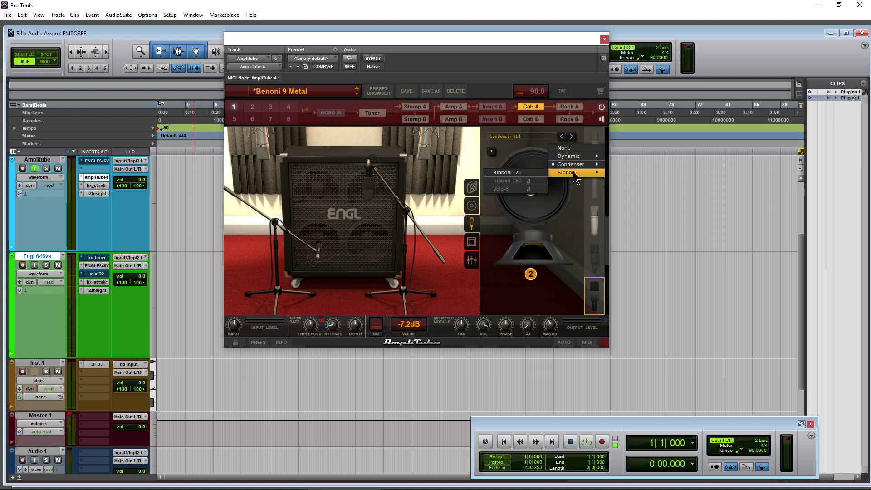
pyautogui.click(500, 225)
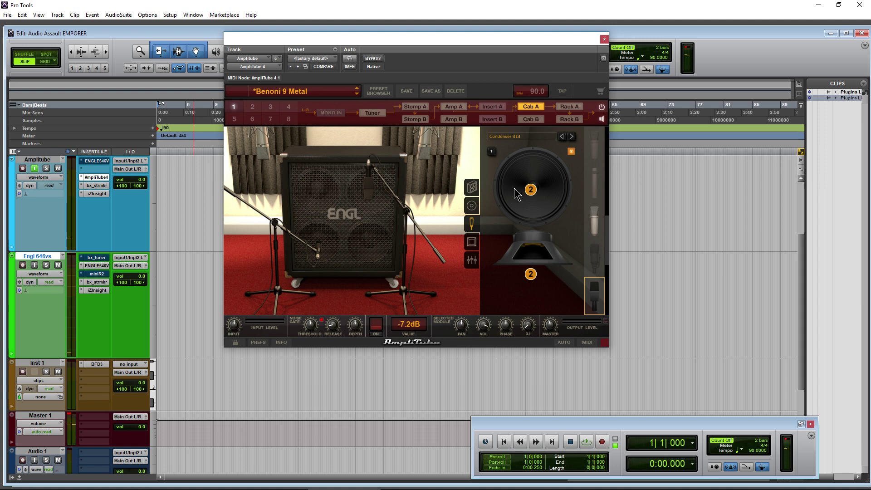
# Try Mic 2 off-centre and farther from the speaker, finishing with it close to the speaker near the cone's centre.
pyautogui.moveTo(530, 190)
pyautogui.mouseDown()
pyautogui.moveTo(543, 189)
pyautogui.moveTo(517, 176)
pyautogui.mouseUp()
pyautogui.moveTo(520, 277); pyautogui.dragTo(527, 309)
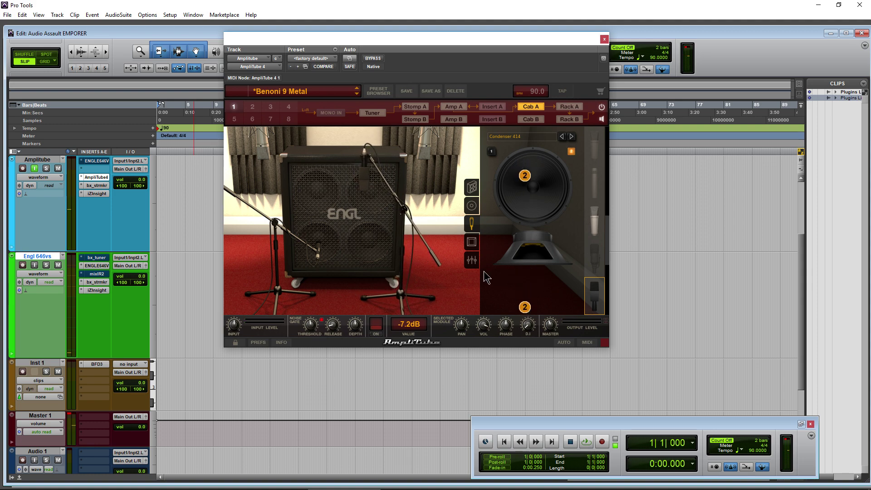
pyautogui.click(471, 259)
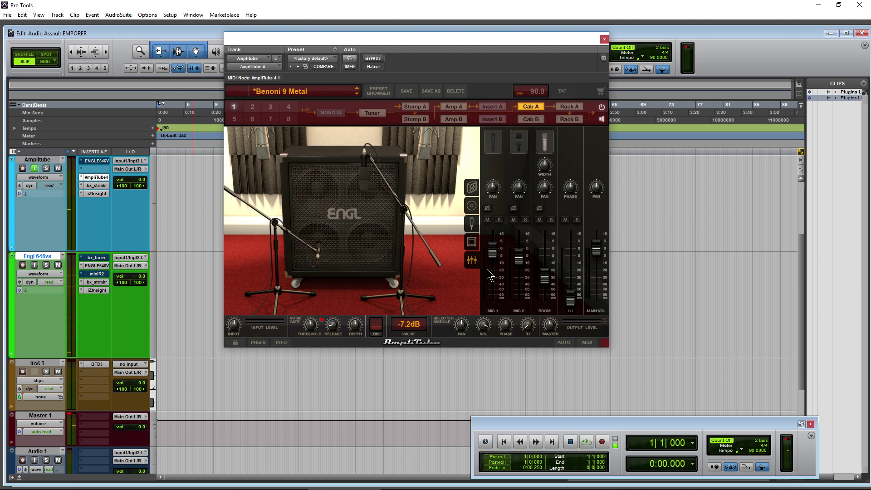
pyautogui.click(471, 205)
pyautogui.click(471, 227)
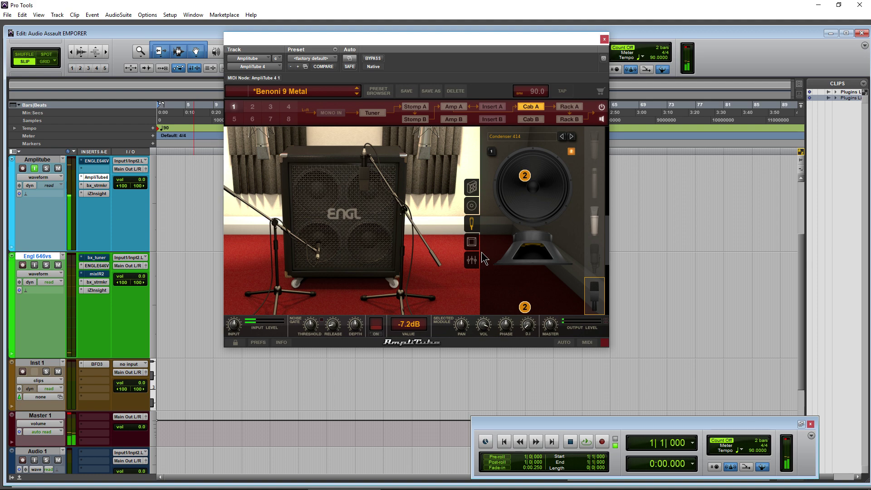
pyautogui.moveTo(526, 310); pyautogui.dragTo(535, 267)
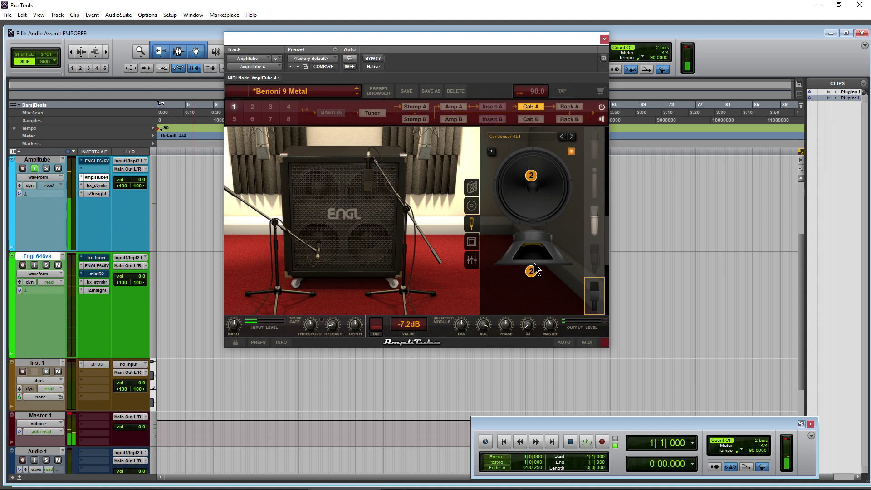
pyautogui.moveTo(531, 176); pyautogui.dragTo(535, 193)
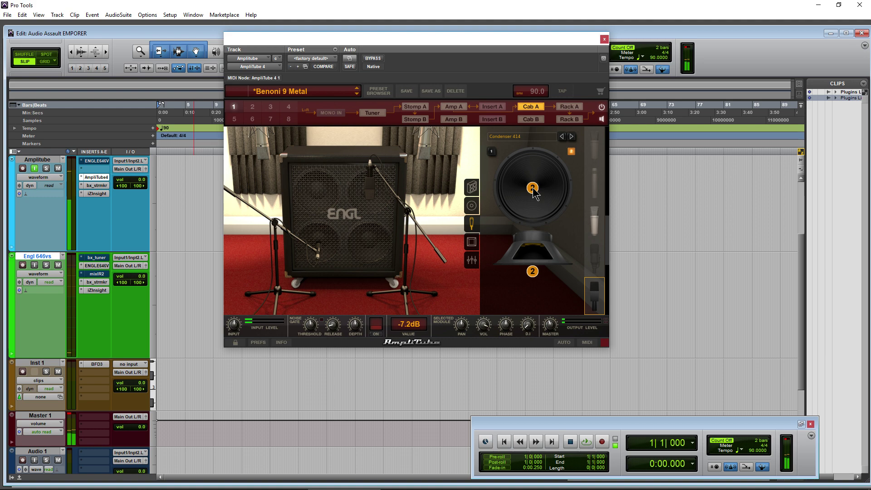
# Try Condenser 87 on Mic 2, end the Mic 2 solo, and return Mic 2 to Condenser 414.
pyautogui.click(596, 213)
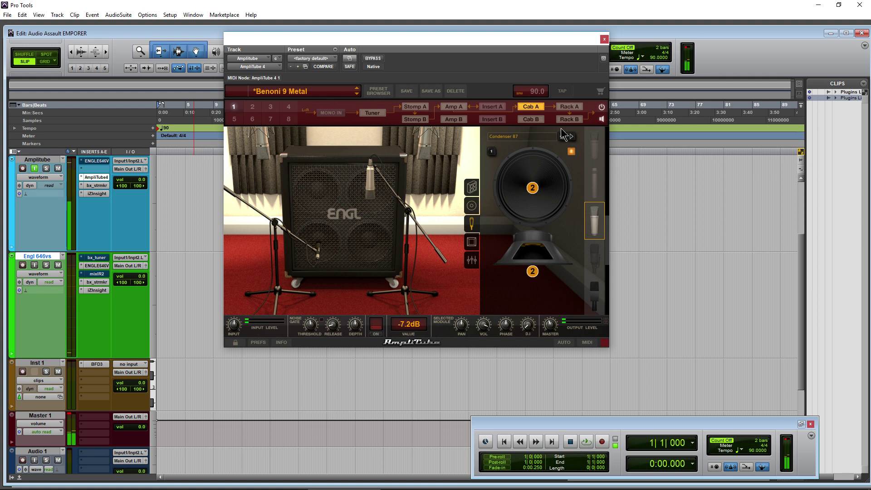
pyautogui.click(472, 260)
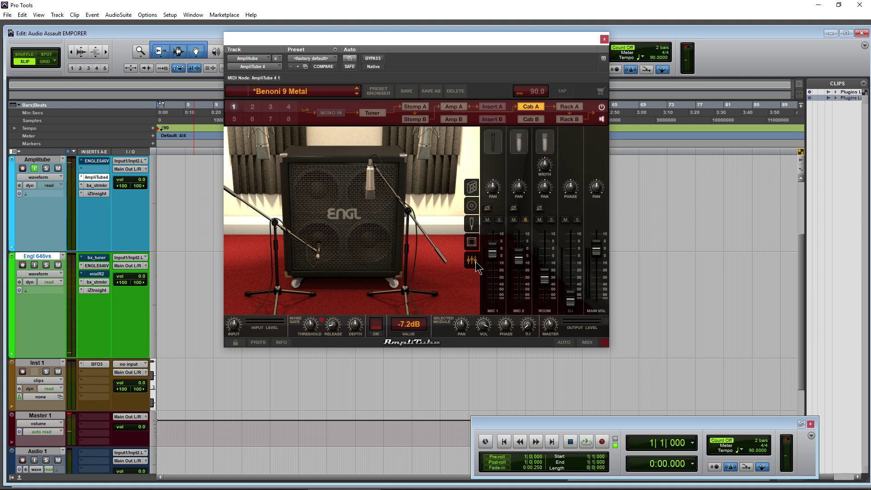
pyautogui.click(526, 219)
pyautogui.click(471, 223)
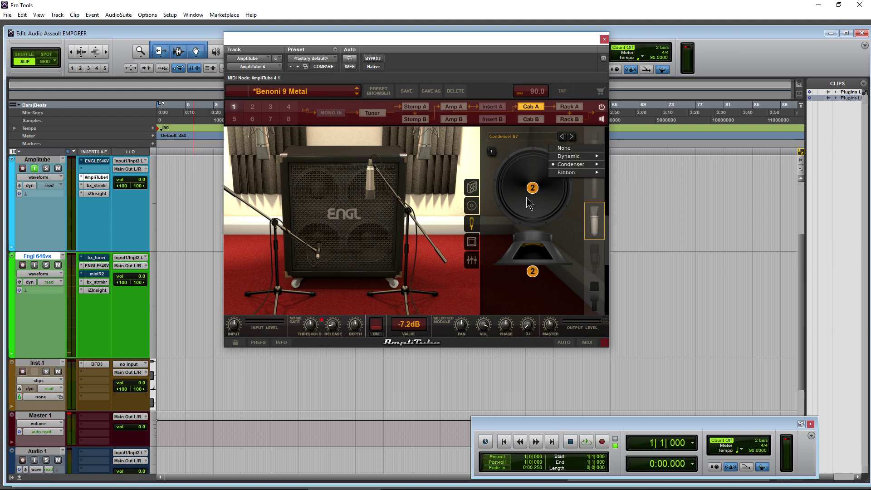
pyautogui.click(594, 292)
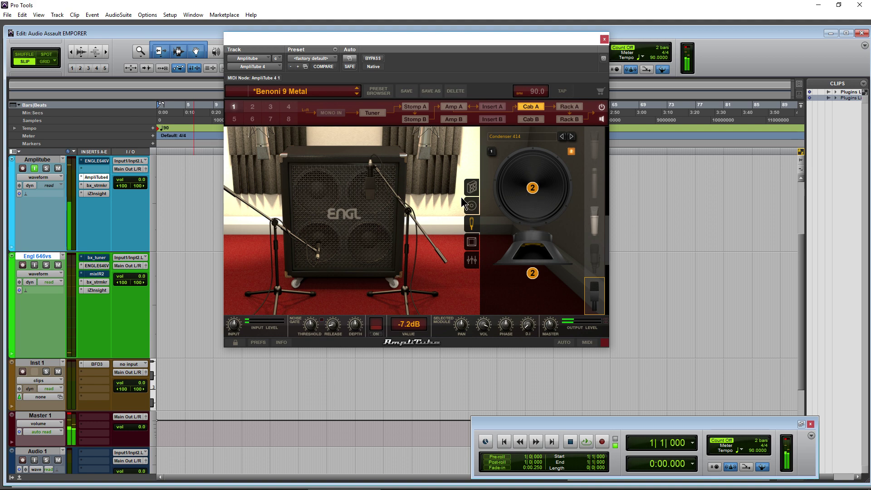
# Compare Dynamic 20 and Dynamic 421 on Mic 1, finishing with Dynamic 57, and set the master output to about -4.2 dB.
pyautogui.click(306, 241)
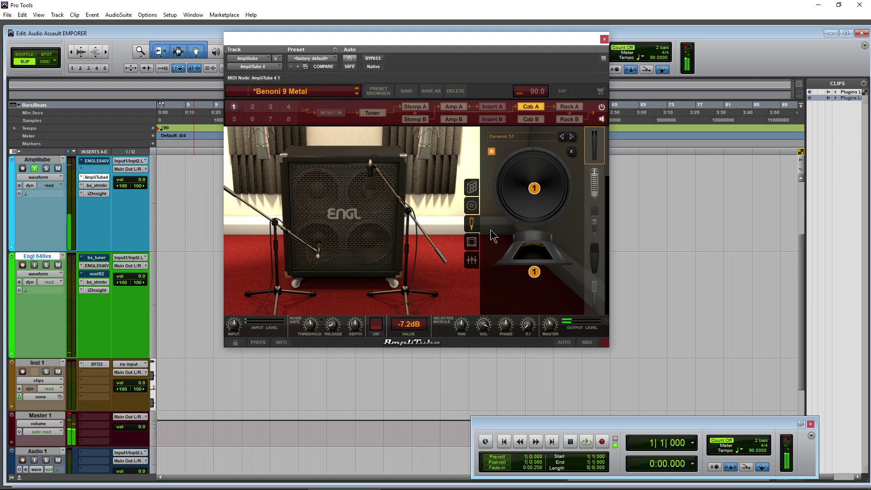
pyautogui.click(591, 186)
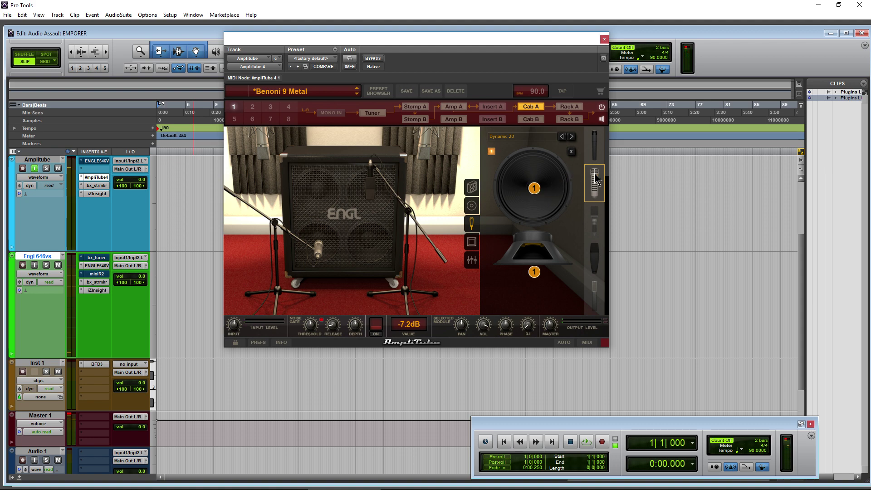
pyautogui.click(594, 145)
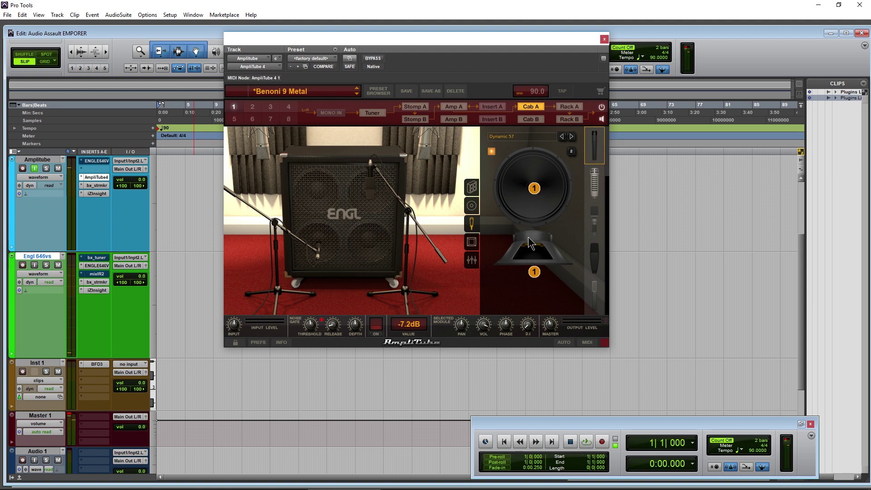
pyautogui.click(590, 267)
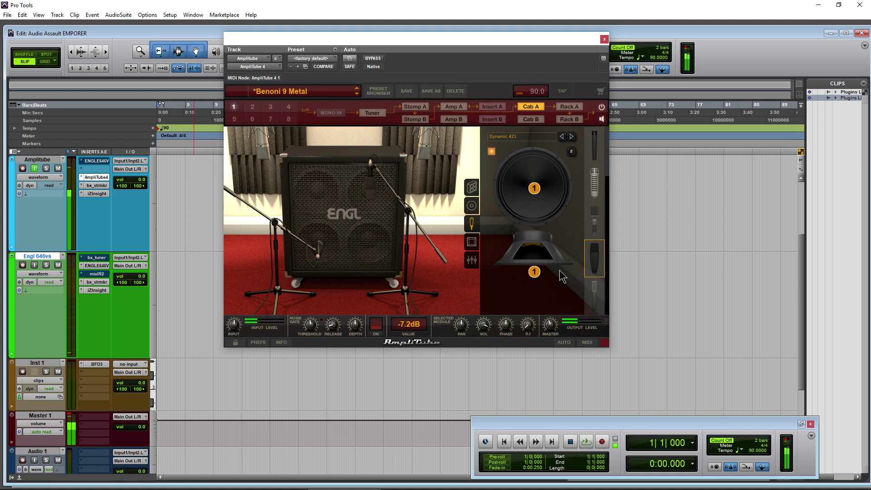
pyautogui.moveTo(555, 334); pyautogui.dragTo(549, 331)
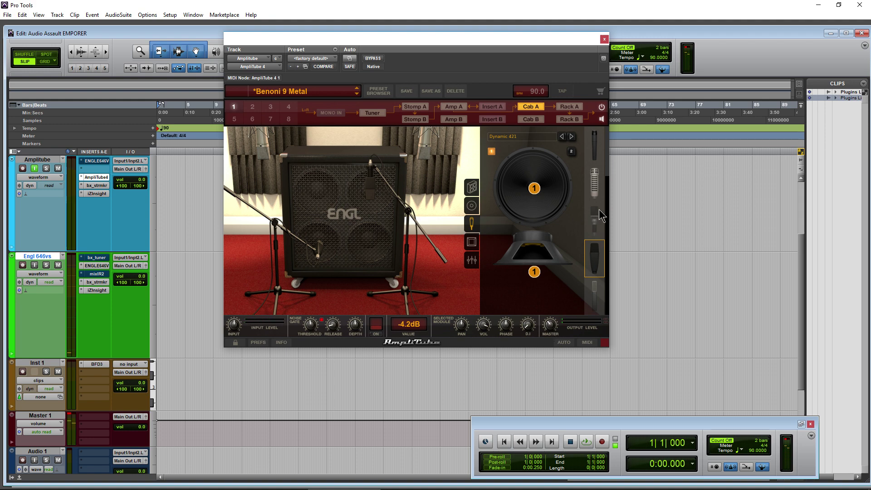
pyautogui.click(592, 145)
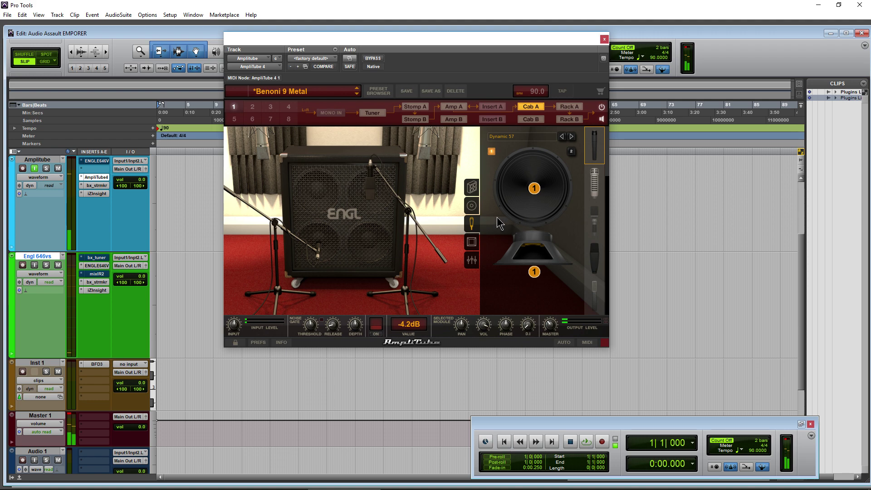
# Check Mic 1 briefly in solo and set the Mic 2 level to about -4.7 dB.
pyautogui.click(472, 261)
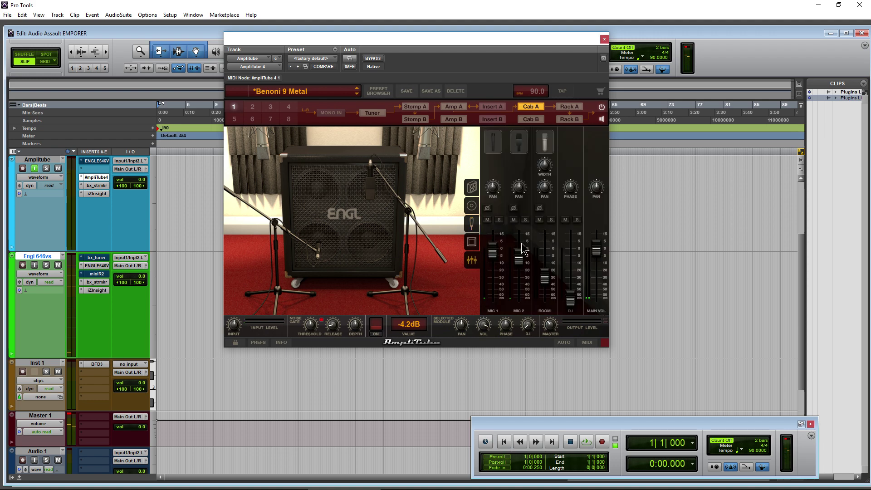
pyautogui.click(499, 221)
pyautogui.click(499, 220)
pyautogui.moveTo(518, 256); pyautogui.dragTo(520, 262)
pyautogui.click(498, 262)
# Solo the Room microphones and raise their level to about -4.8 dB.
pyautogui.click(551, 220)
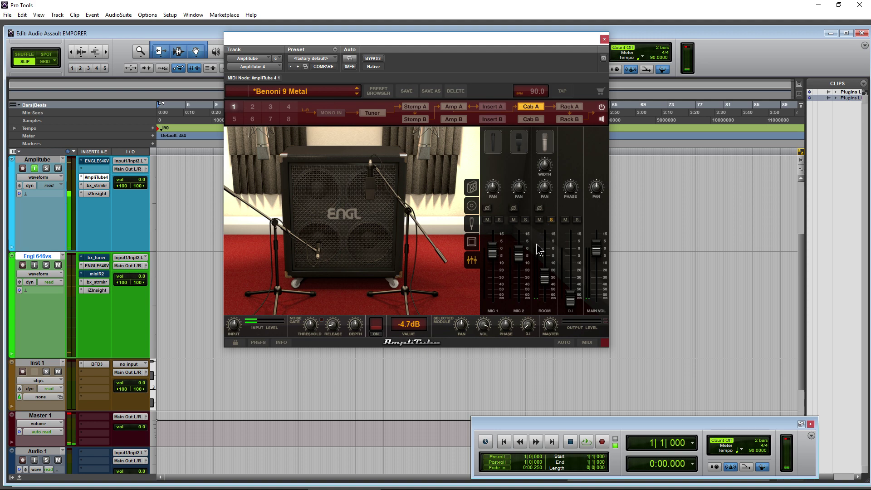
pyautogui.moveTo(546, 279)
pyautogui.moveTo(545, 279); pyautogui.dragTo(544, 251)
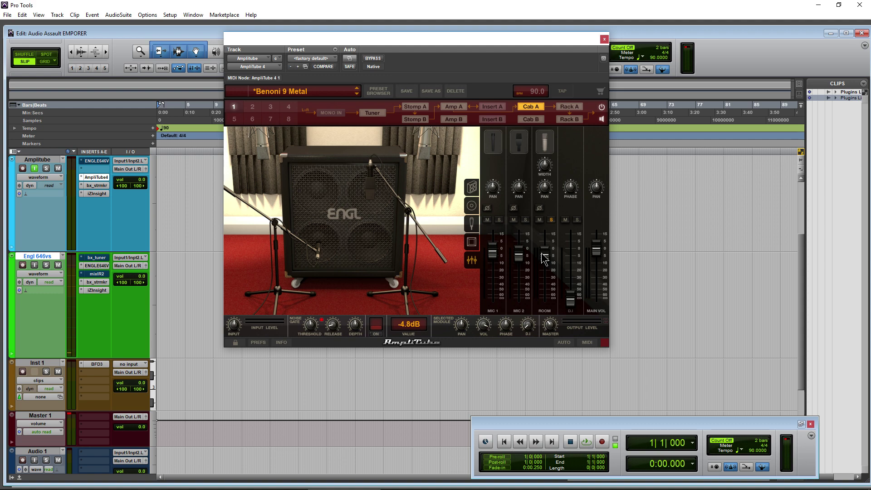
# Examine the recording chain choices in the FX rack of the ENGL E646 VS plugin on the Engl 646vs track, and close the plugin.
pyautogui.click(96, 266)
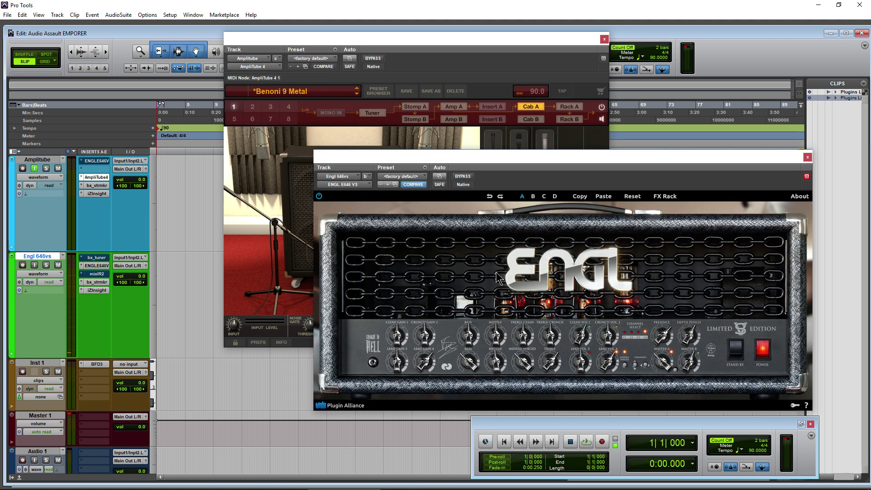
pyautogui.click(665, 196)
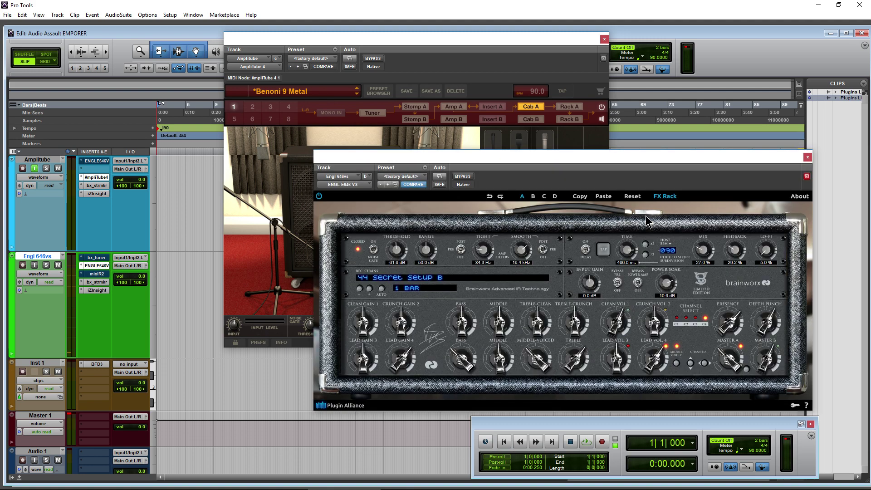
pyautogui.click(419, 278)
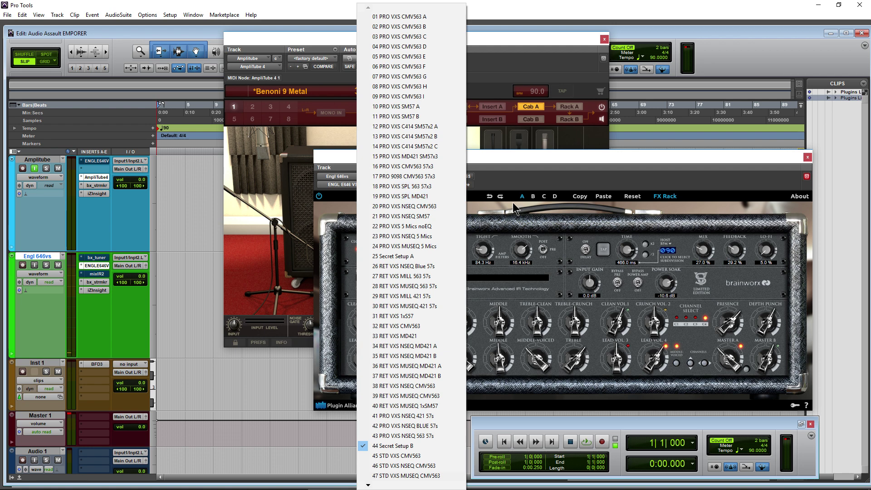
pyautogui.click(576, 186)
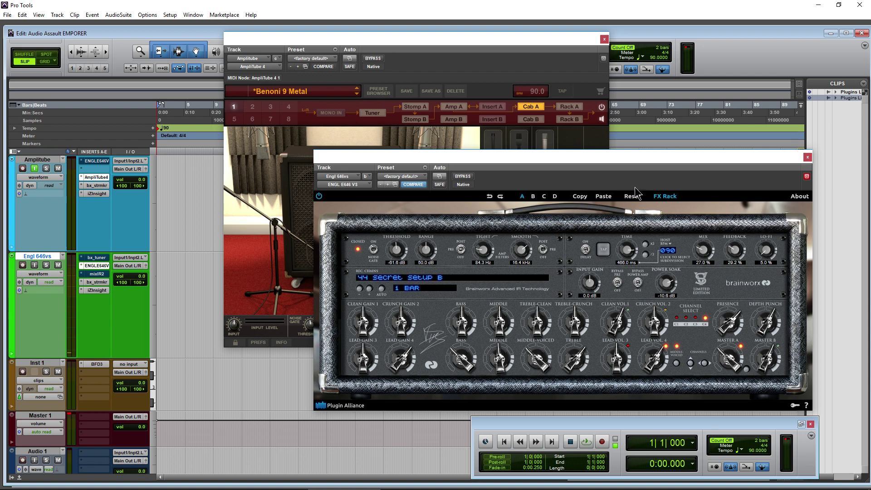
pyautogui.click(665, 196)
pyautogui.moveTo(681, 167); pyautogui.dragTo(698, 165)
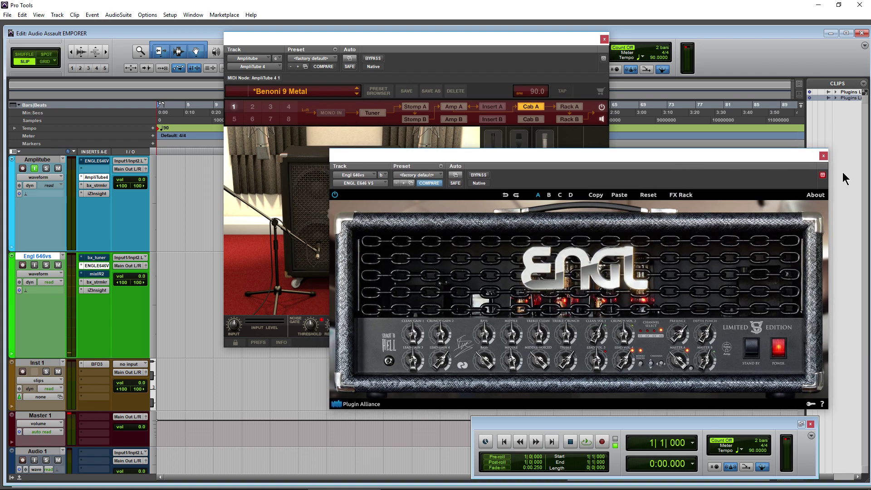
pyautogui.click(823, 156)
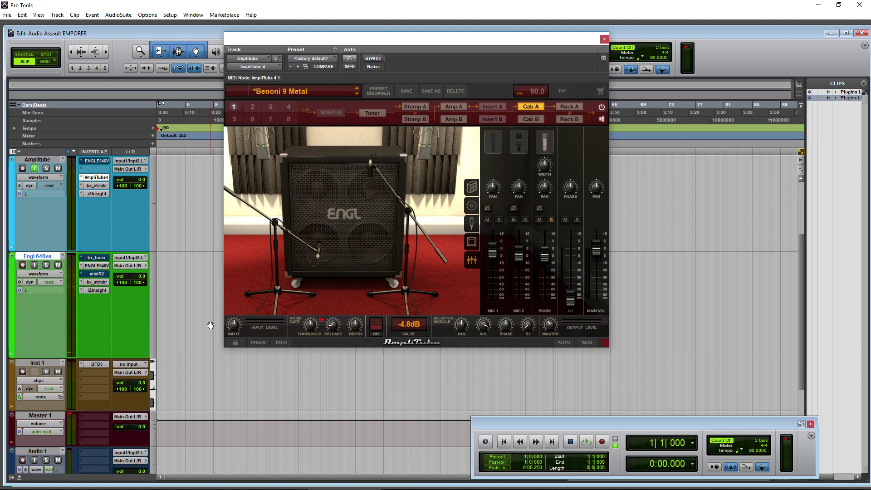
# Move the AmpliTube 4 window slightly and lower the Room level to about -17.2 dB.
pyautogui.moveTo(432, 47); pyautogui.dragTo(437, 52)
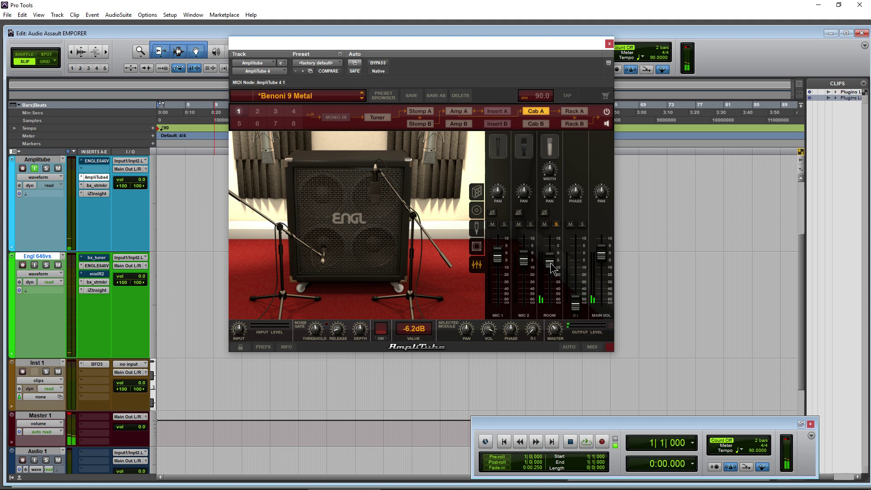
pyautogui.moveTo(550, 271); pyautogui.dragTo(550, 284)
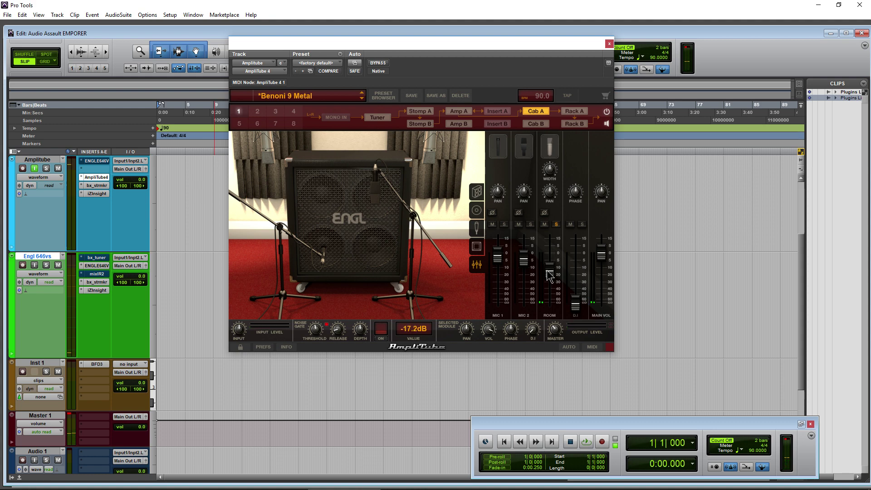
# Try the room microphones at 91.3%, 23% and 62.4% positions, auditioning the Condenser 12 and Condenser 170 models.
pyautogui.click(477, 246)
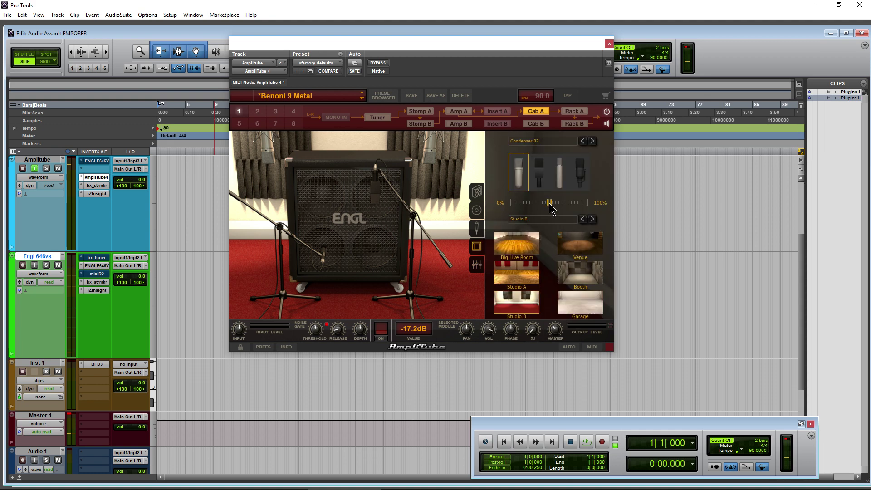
pyautogui.moveTo(549, 203); pyautogui.dragTo(581, 207)
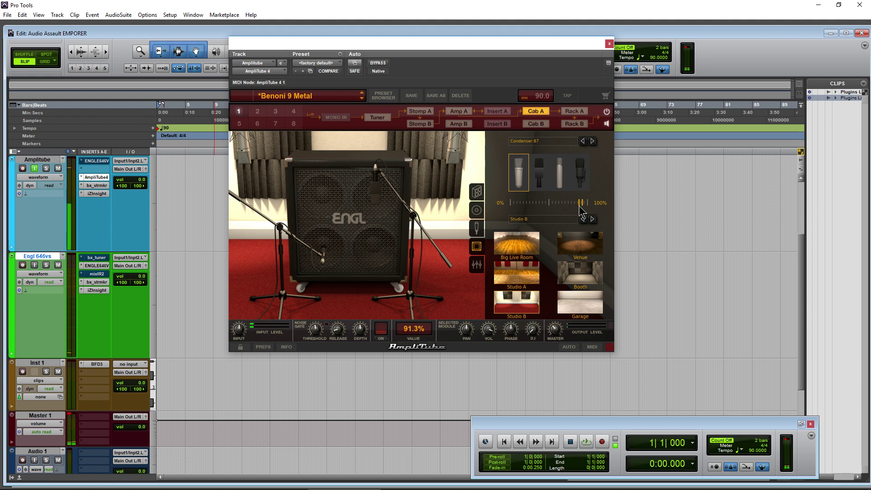
pyautogui.moveTo(582, 205); pyautogui.dragTo(527, 204)
pyautogui.click(561, 174)
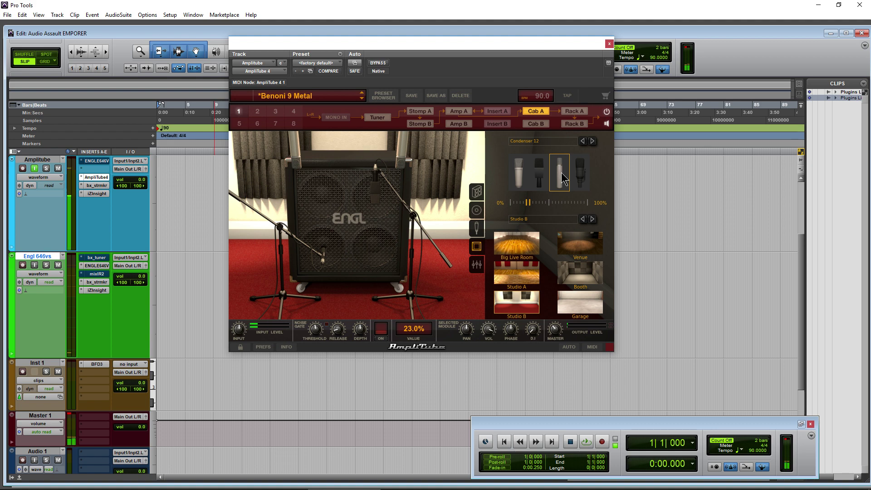
pyautogui.click(580, 173)
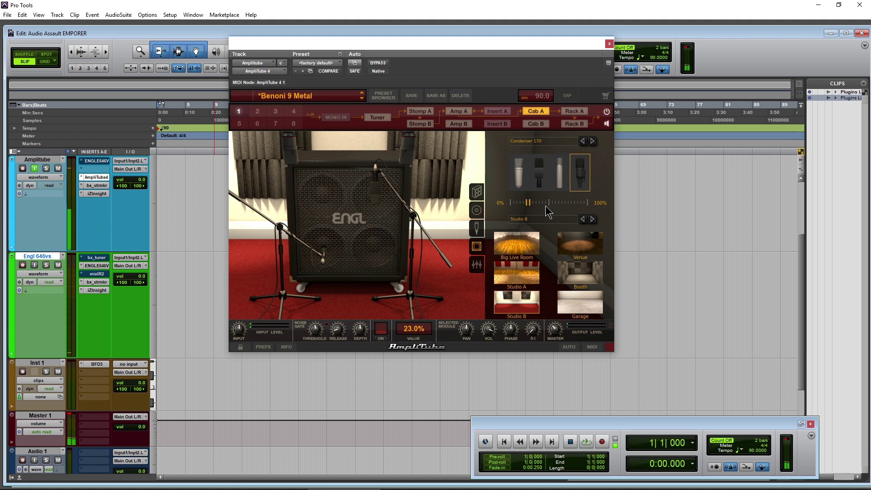
pyautogui.moveTo(527, 203); pyautogui.dragTo(558, 202)
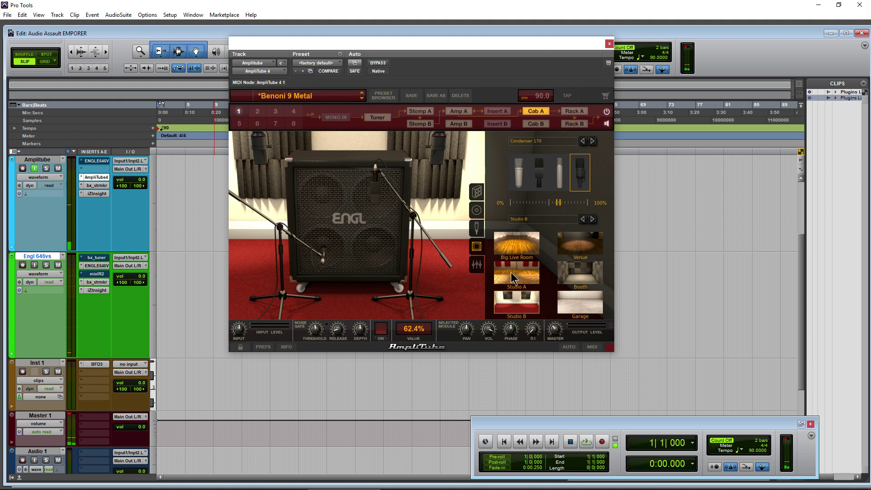
# Change Cab A's room to Garage and use Condenser 87 room microphones at the 51.9% position.
pyautogui.click(588, 313)
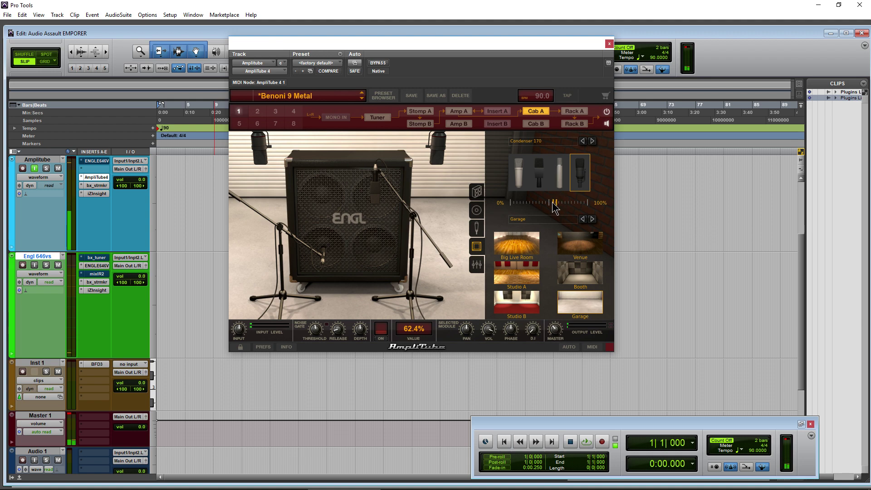
pyautogui.moveTo(554, 204); pyautogui.dragTo(550, 203)
pyautogui.click(520, 176)
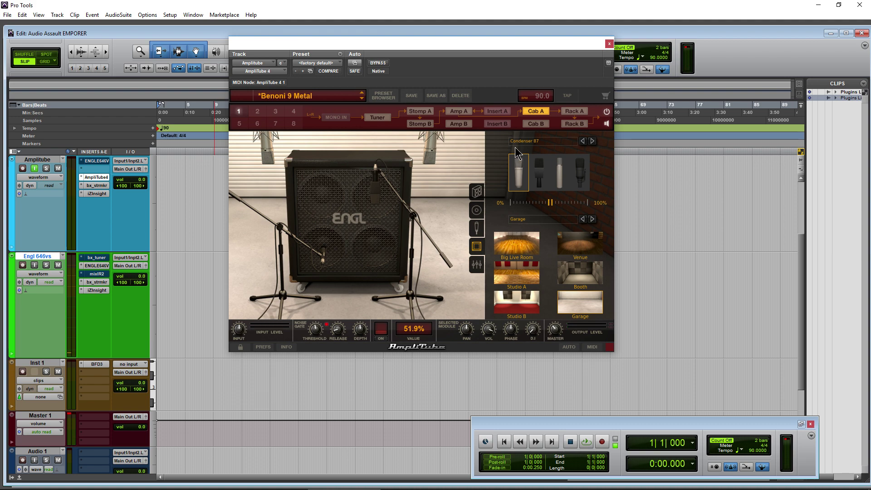
# Compare several Room levels in the cabinet mixer and settle at about -35.9 dB.
pyautogui.click(476, 265)
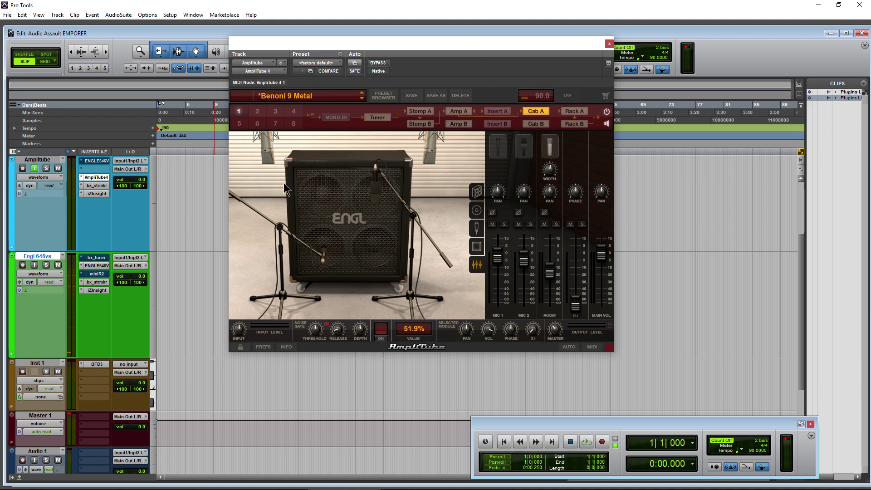
pyautogui.moveTo(550, 272); pyautogui.dragTo(552, 282)
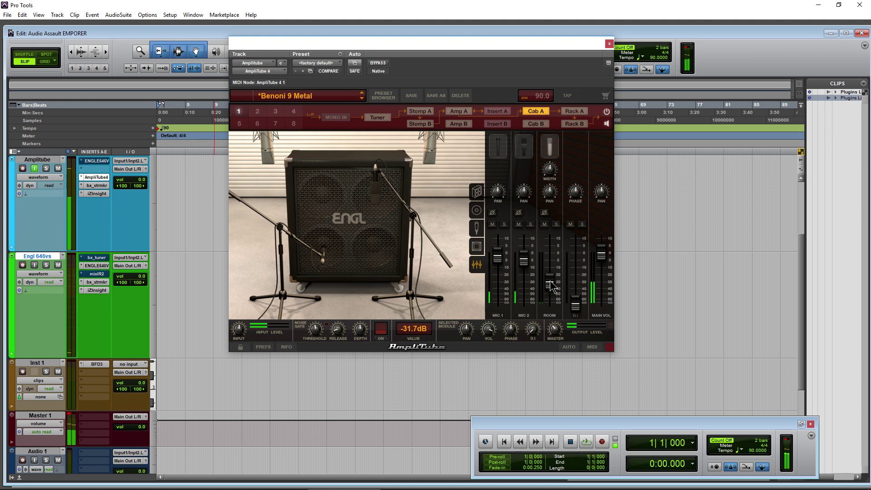
pyautogui.moveTo(555, 332); pyautogui.dragTo(555, 334)
pyautogui.moveTo(555, 297); pyautogui.dragTo(551, 279)
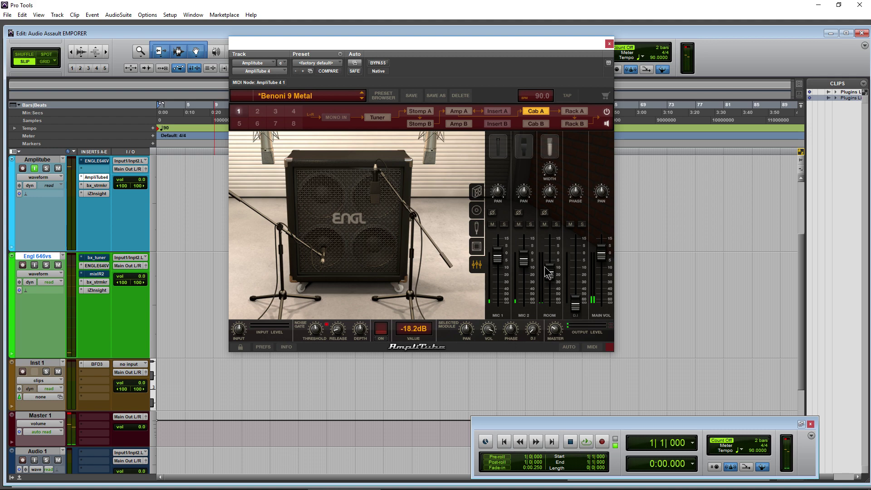
pyautogui.moveTo(547, 278); pyautogui.dragTo(553, 286)
pyautogui.scroll(5, 553, 285)
pyautogui.moveTo(554, 285); pyautogui.dragTo(551, 286)
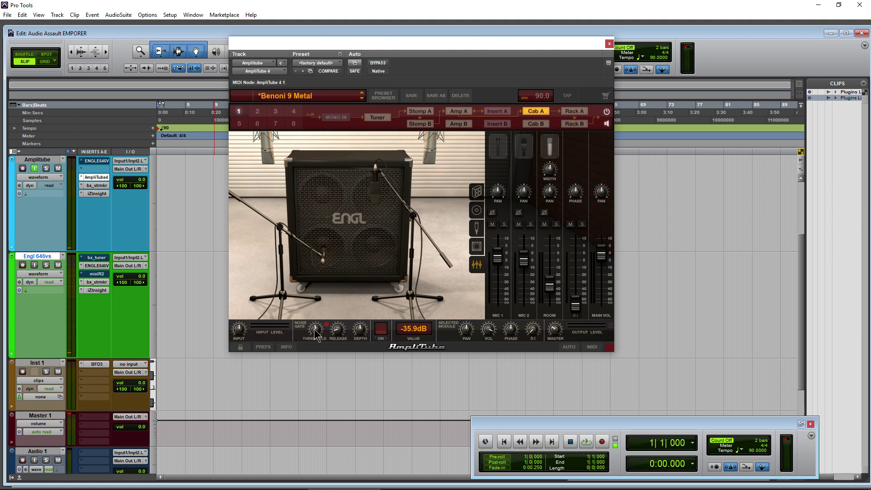
# Try noise gate thresholds of about -17.2 and -23.4 dB, and settle at about -50.8 dB.
pyautogui.moveTo(314, 327); pyautogui.dragTo(311, 321)
pyautogui.moveTo(312, 330); pyautogui.dragTo(310, 322)
pyautogui.scroll(5, 314, 331)
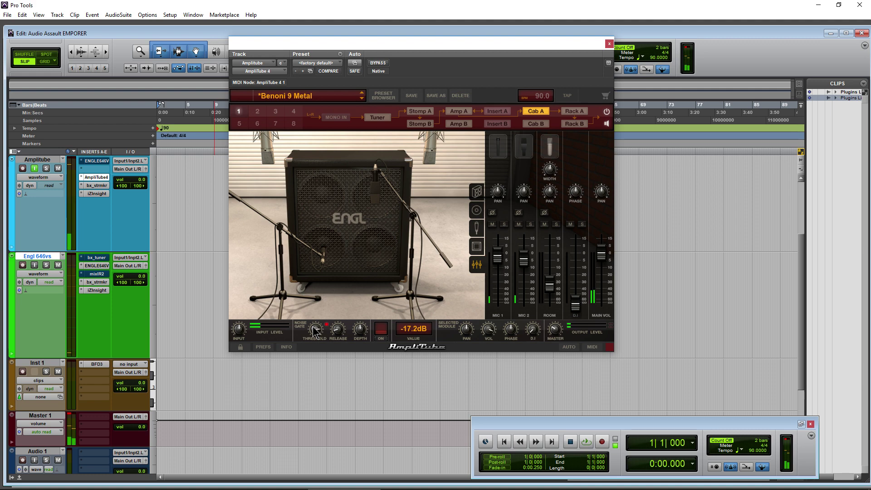
pyautogui.moveTo(313, 328); pyautogui.dragTo(314, 334)
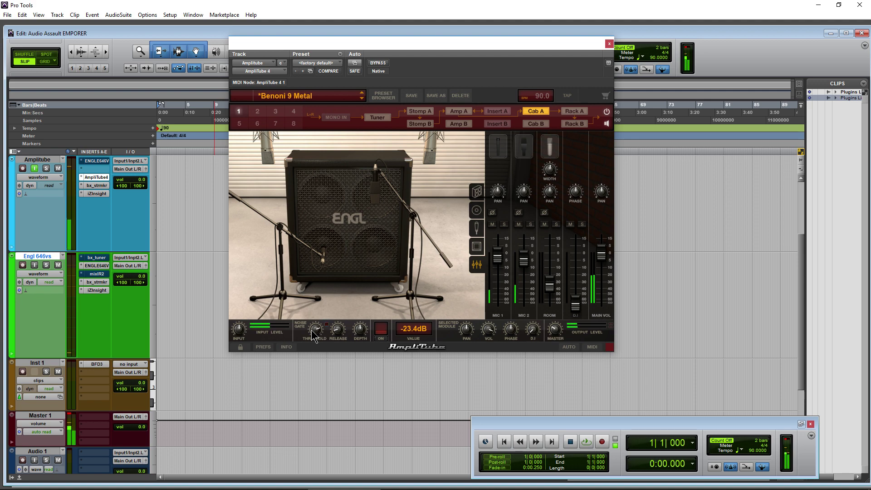
pyautogui.moveTo(312, 341); pyautogui.dragTo(318, 350)
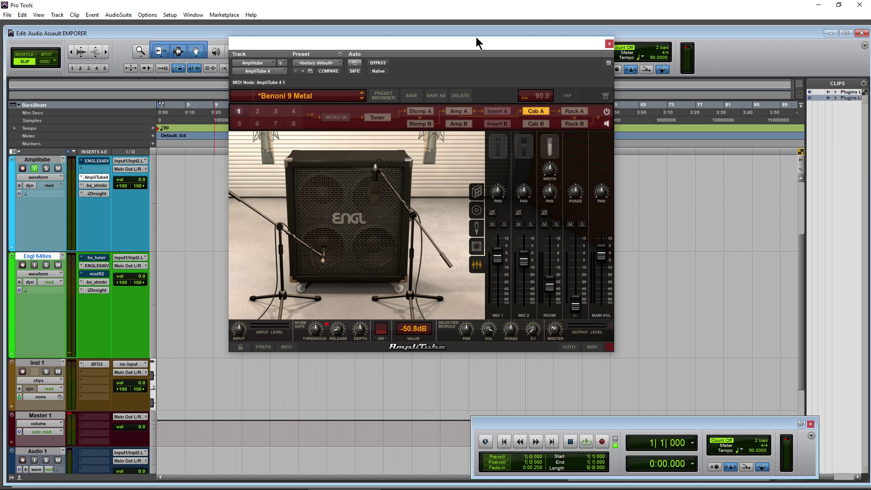
# Switch to Chrome to look over the AmpliTube Custom Shop page on the IK Multimedia site, and return to Pro Tools.
pyautogui.moveTo(425, 42); pyautogui.dragTo(436, 43)
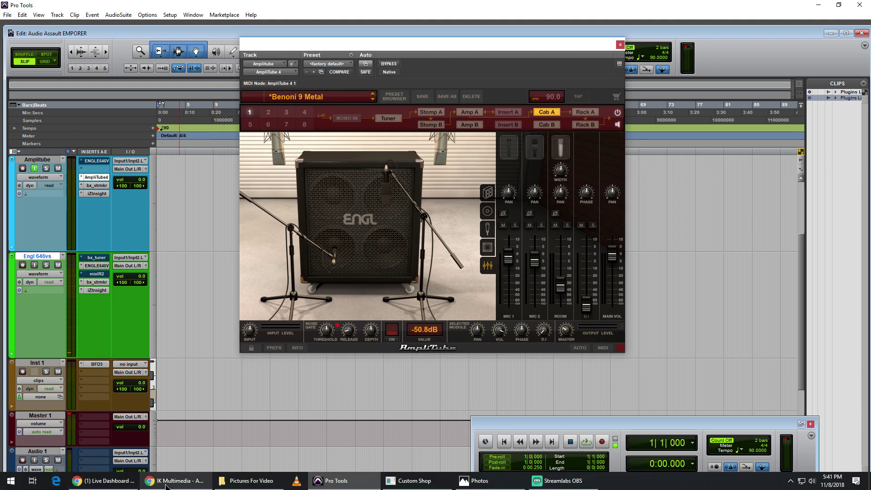
pyautogui.click(177, 481)
pyautogui.scroll(-5, 398, 285)
pyautogui.scroll(-5, 398, 284)
pyautogui.scroll(10, 398, 285)
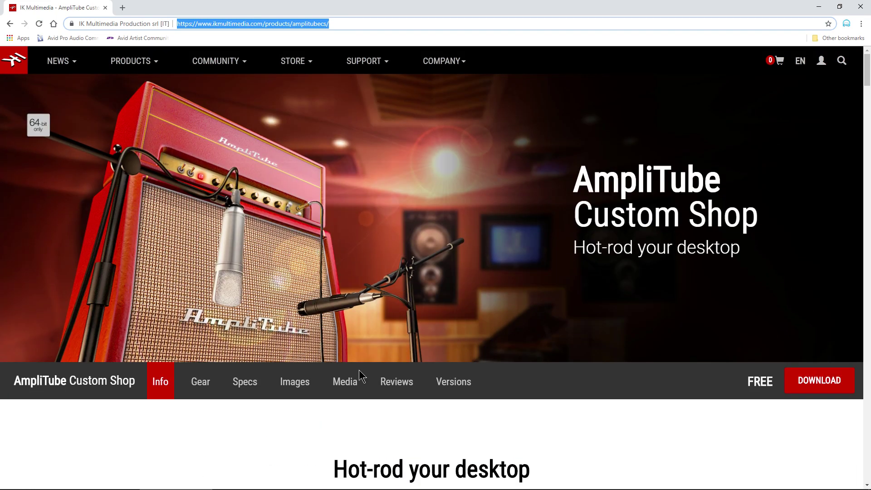
pyautogui.moveTo(463, 483)
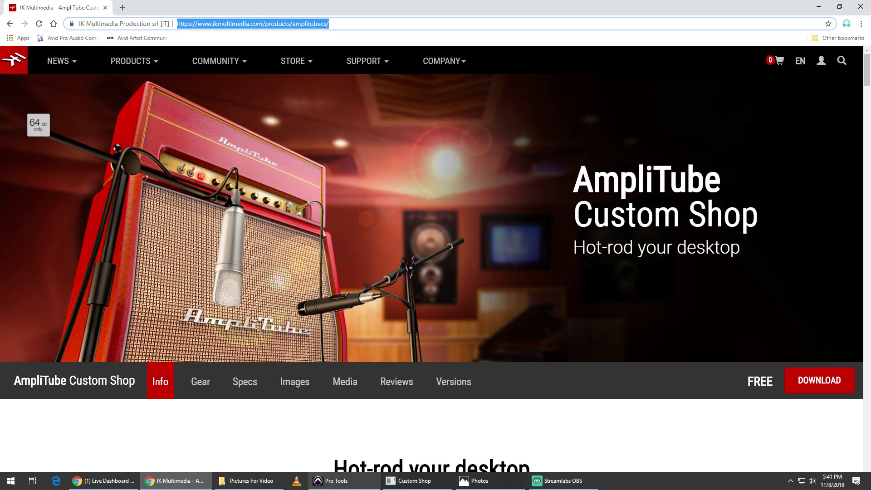
pyautogui.click(355, 485)
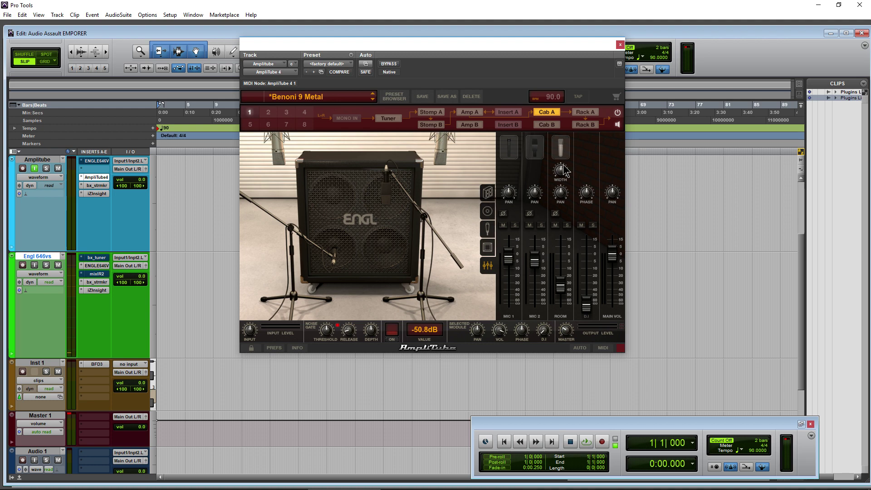
# Browse the effect categories for the third slot of Rack A and load the Harmonator pitch effect.
pyautogui.click(587, 113)
pyautogui.click(322, 250)
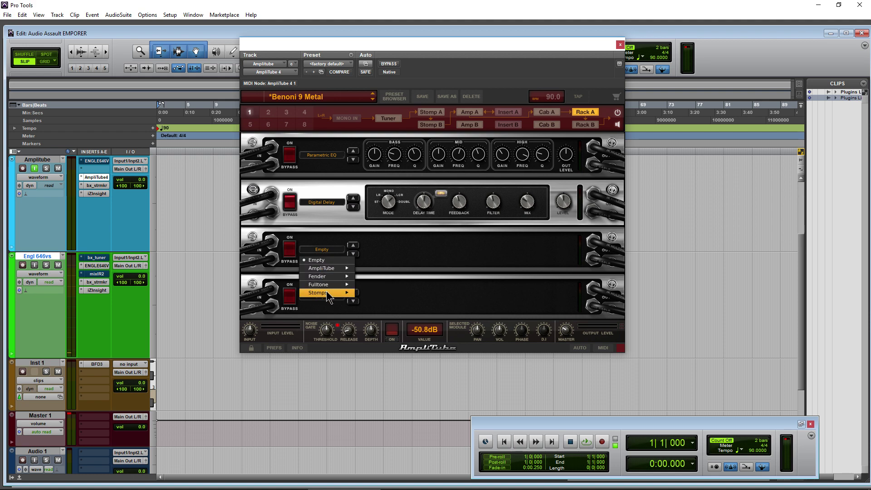
pyautogui.moveTo(327, 297)
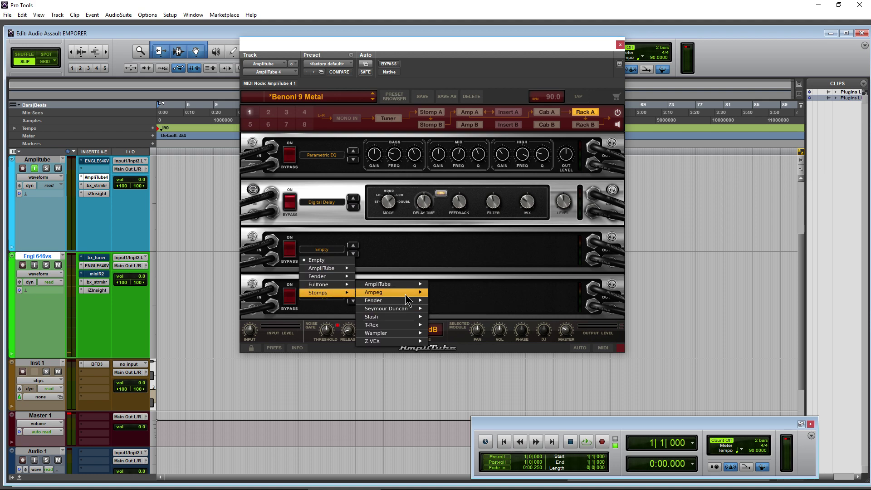
pyautogui.moveTo(414, 284)
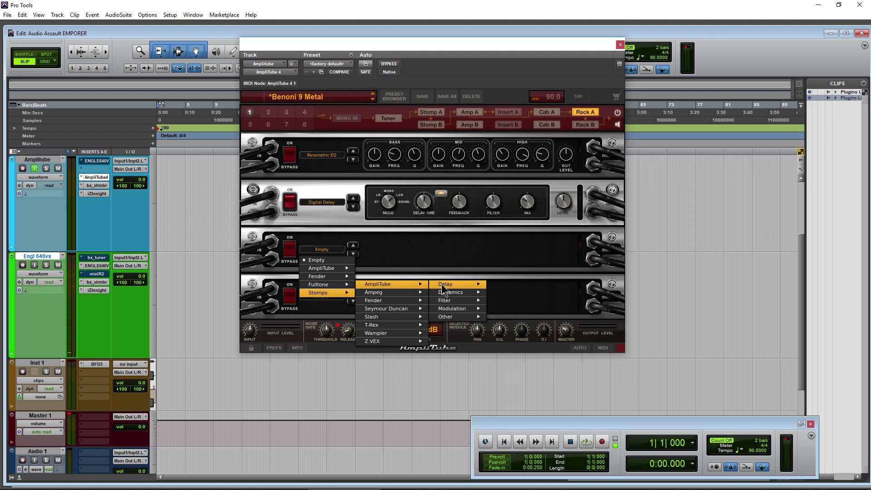
pyautogui.moveTo(449, 305)
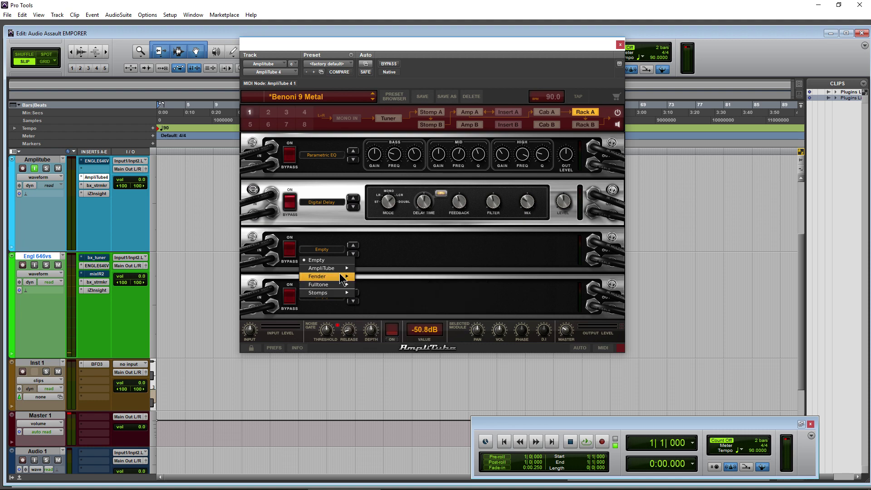
pyautogui.moveTo(342, 268)
pyautogui.moveTo(369, 272)
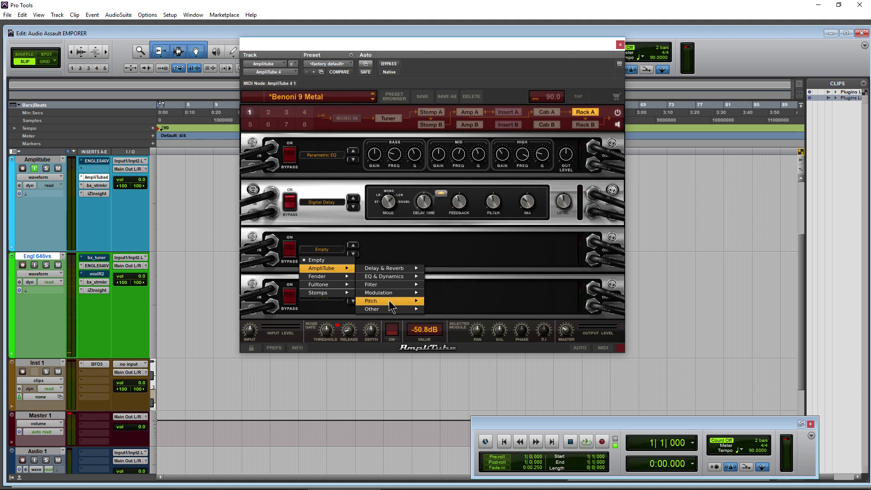
pyautogui.moveTo(393, 301)
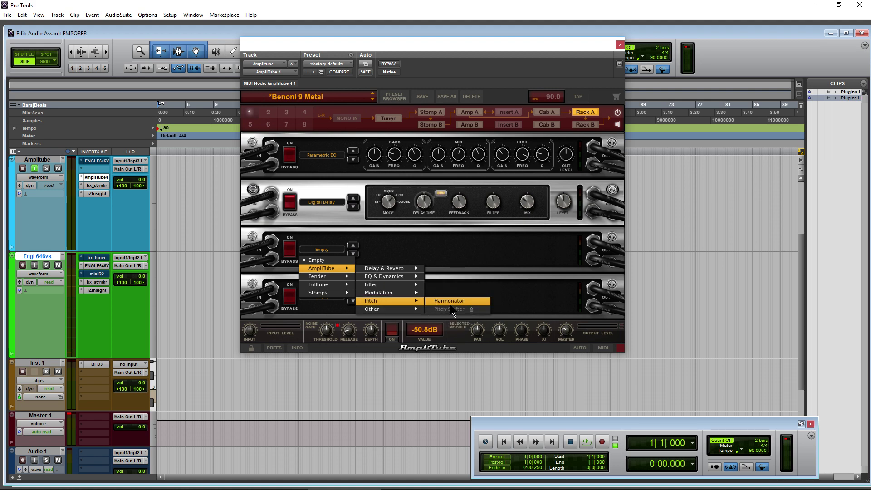
pyautogui.click(450, 303)
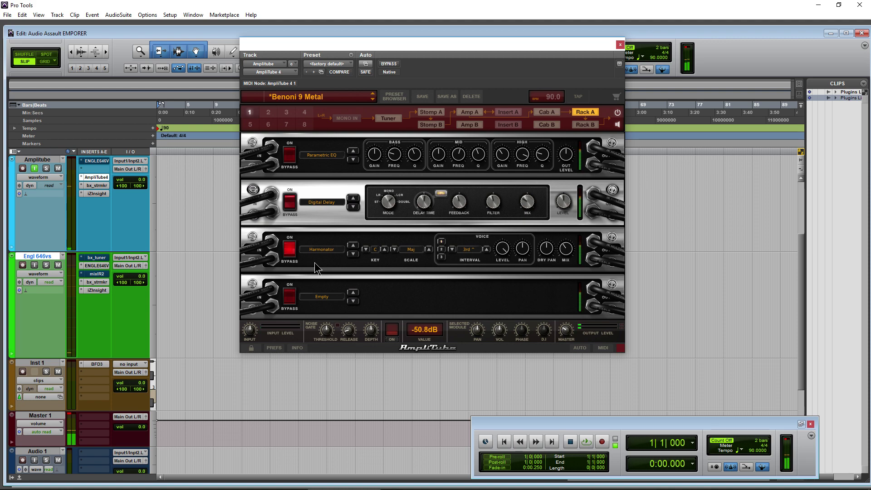
# Set the Harmonator's voice interval to 3rd and bypass the effect.
pyautogui.click(321, 250)
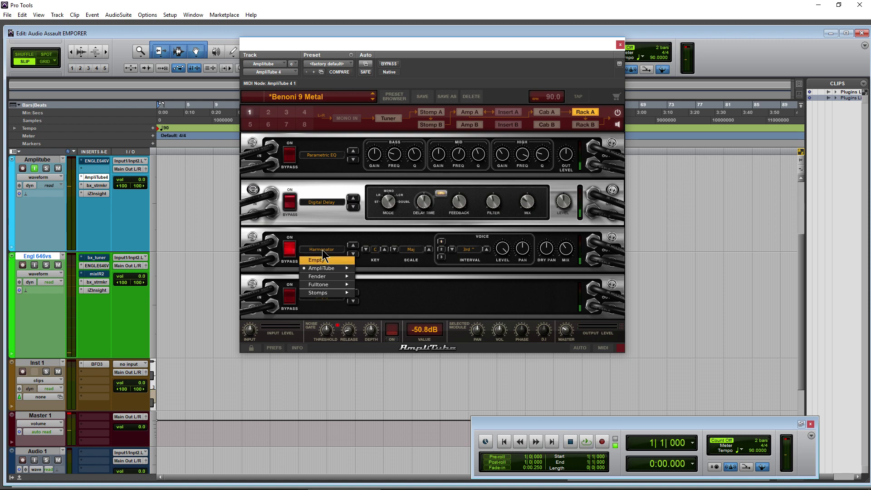
pyautogui.click(366, 263)
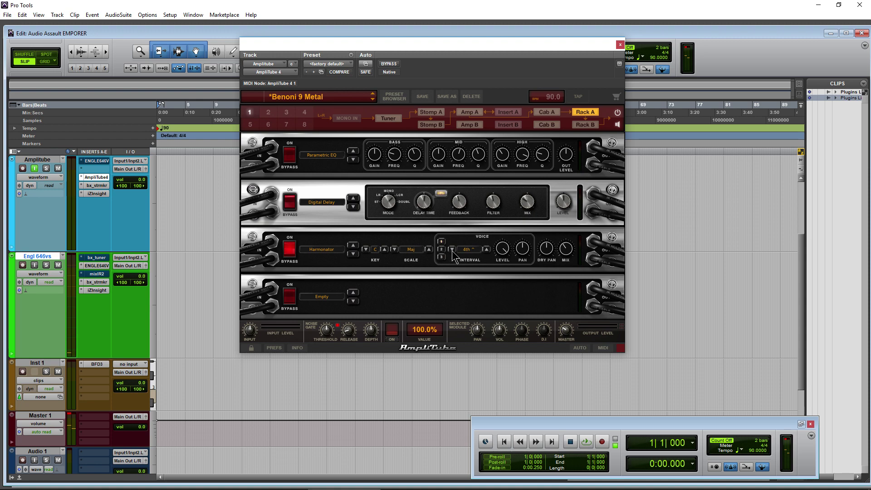
pyautogui.click(451, 249)
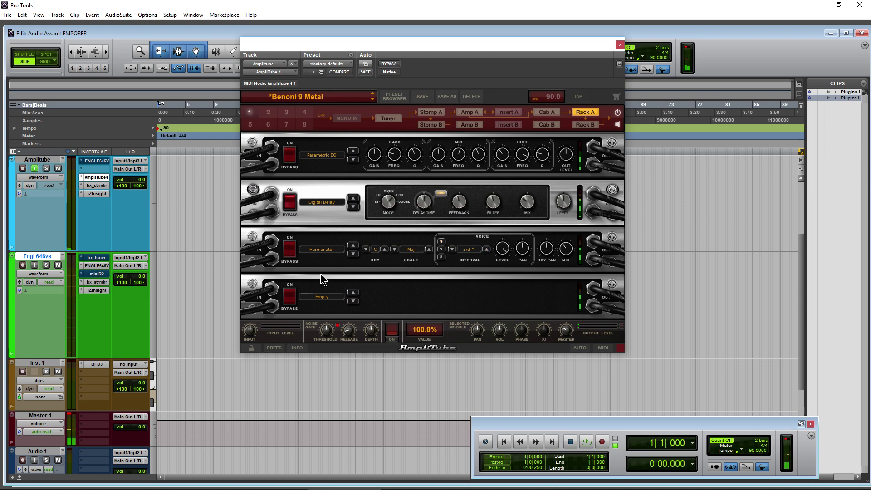
# Return to Cab A's room settings and change the room to Studio B.
pyautogui.click(547, 112)
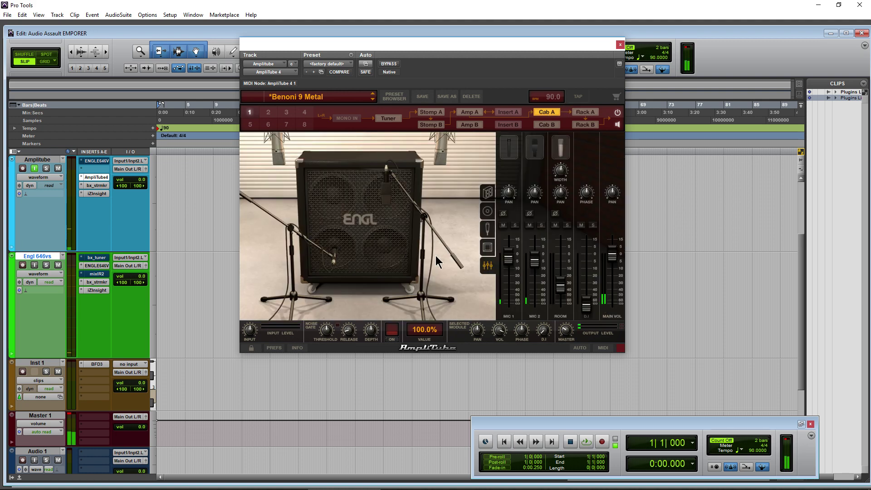
pyautogui.click(489, 248)
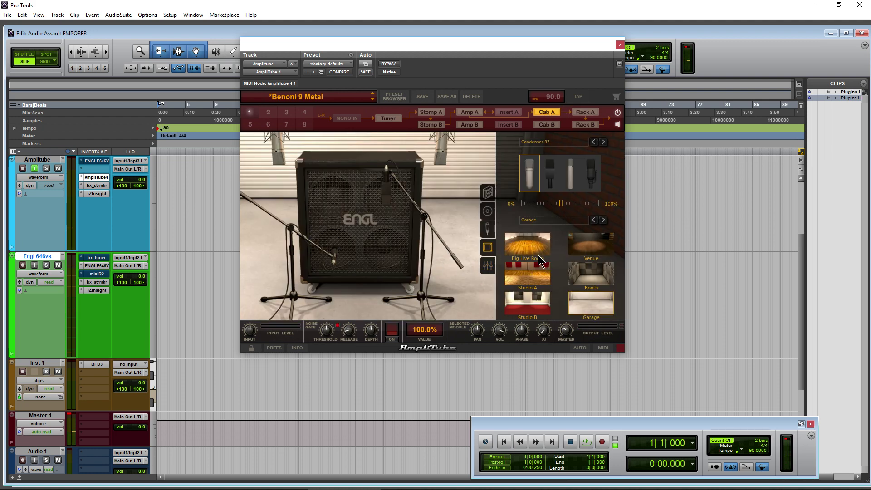
pyautogui.click(529, 308)
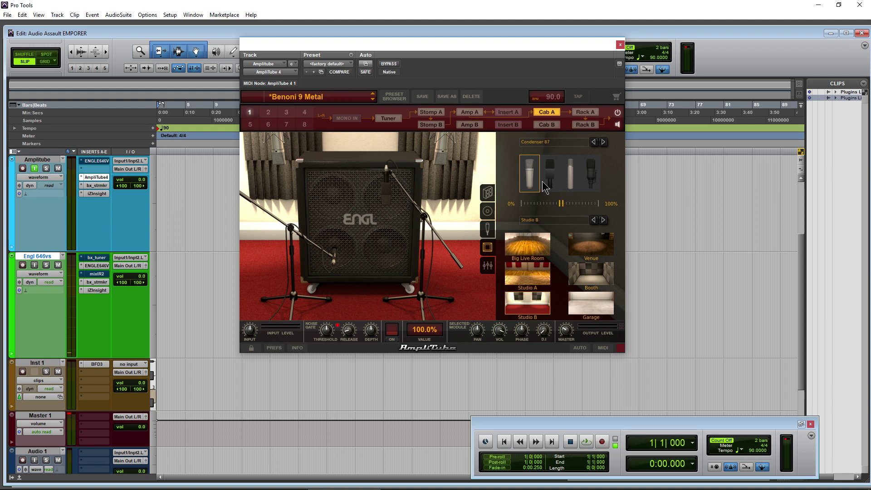
pyautogui.moveTo(562, 203)
# Browse the cabinet models for Cab A and load the 4x12 Closed J120.
pyautogui.click(487, 193)
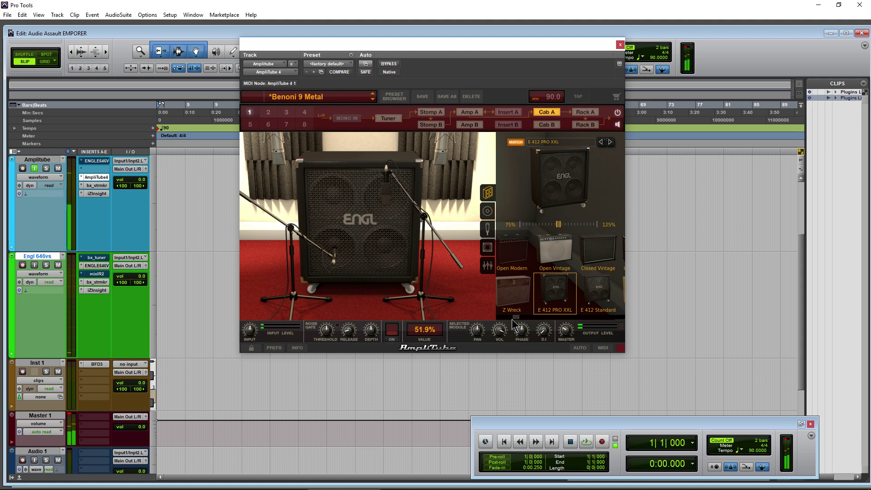
pyautogui.moveTo(516, 317); pyautogui.dragTo(537, 321)
pyautogui.click(548, 254)
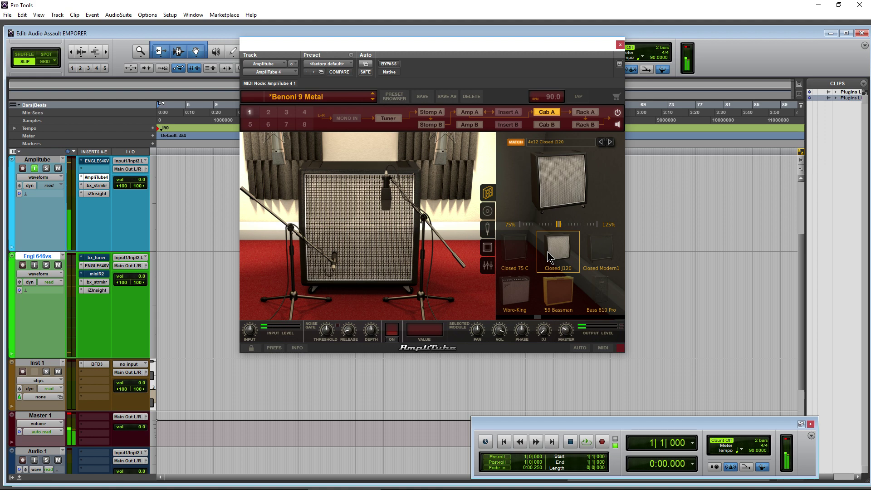
# Try to load the MH-412SL cabinet and decline entering the Custom Shop.
pyautogui.moveTo(538, 317); pyautogui.dragTo(540, 317)
pyautogui.click(544, 292)
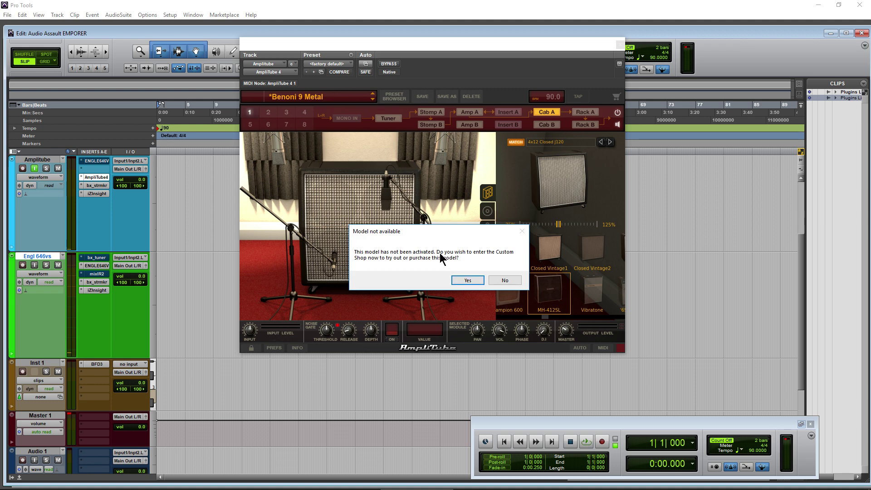
pyautogui.click(513, 281)
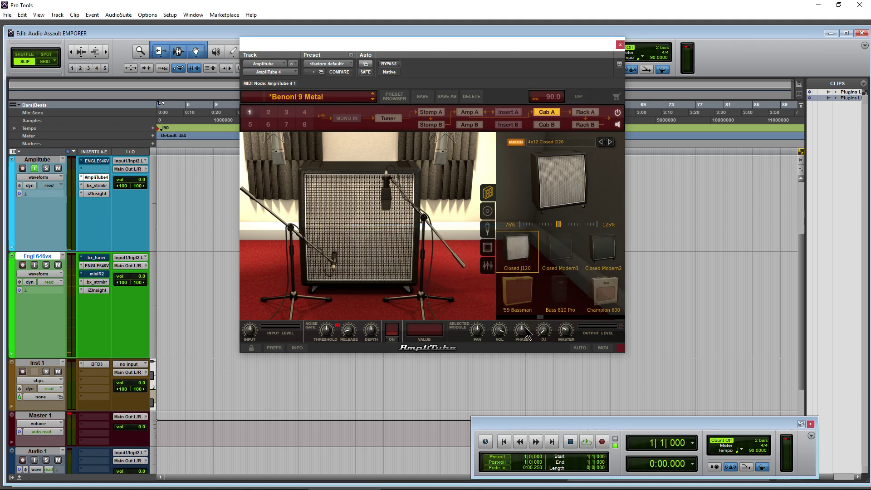
# Audition the BA-500 and 4x12 Metal T 1 cabinet models for Cab A.
pyautogui.moveTo(540, 317); pyautogui.dragTo(603, 317)
pyautogui.click(577, 254)
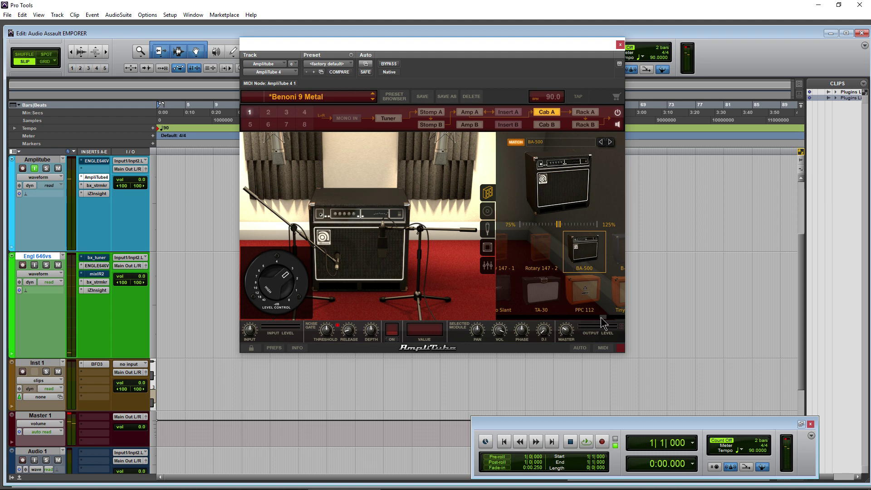
pyautogui.moveTo(601, 318); pyautogui.dragTo(553, 320)
pyautogui.click(590, 242)
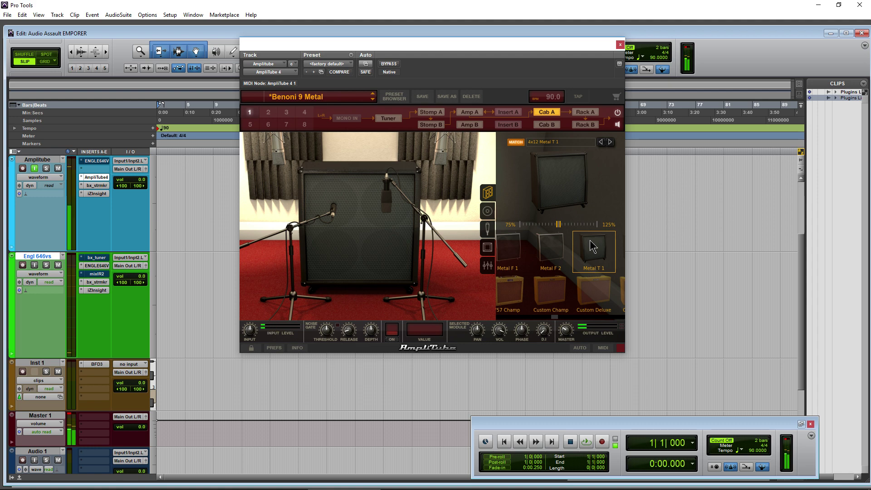
# Compare the ENGL E 412 PRO XXL and E 412 Standard cabinets for Cab A and settle on the E 412 PRO XXL.
pyautogui.moveTo(563, 316); pyautogui.dragTo(516, 318)
pyautogui.click(568, 294)
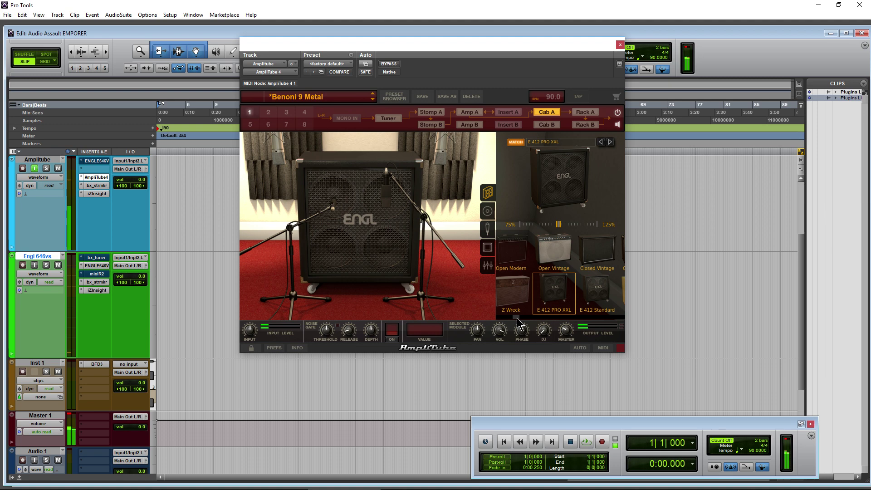
pyautogui.click(590, 298)
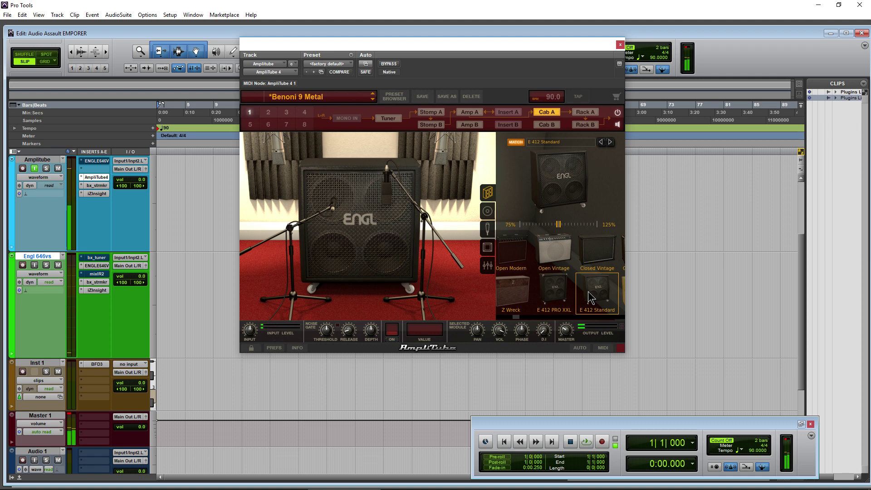
pyautogui.click(554, 293)
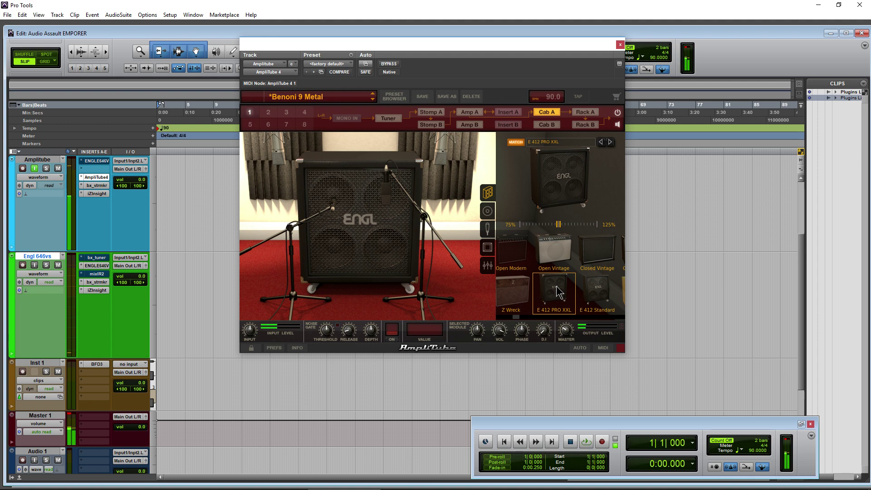
pyautogui.click(594, 298)
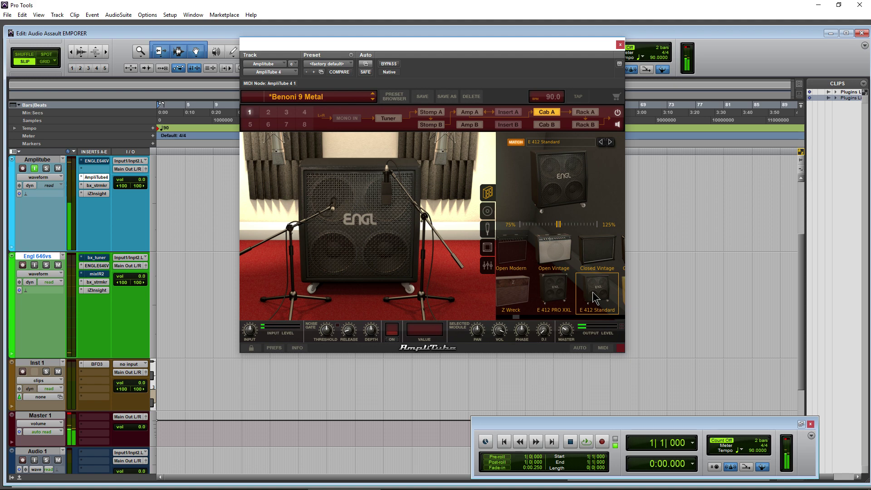
pyautogui.click(556, 294)
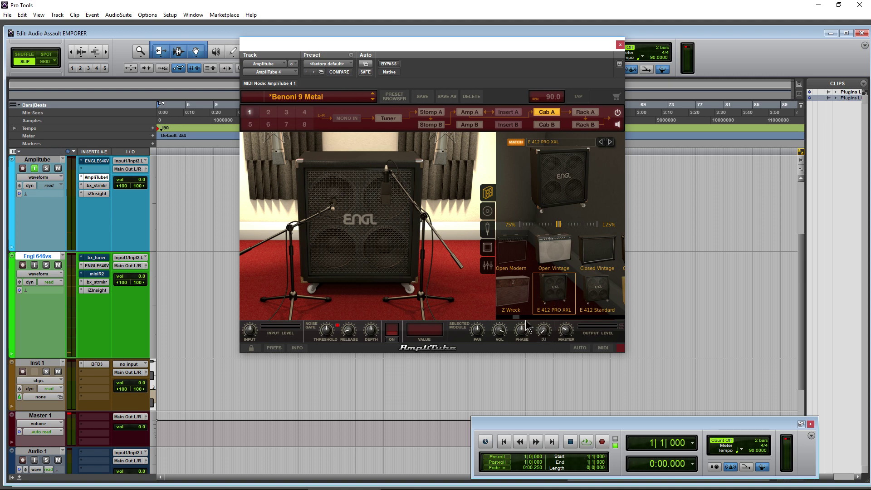
# Review Cab A's speaker and microphone settings, selecting mic 2 and keeping the Condenser 414.
pyautogui.scroll(1, 515, 319)
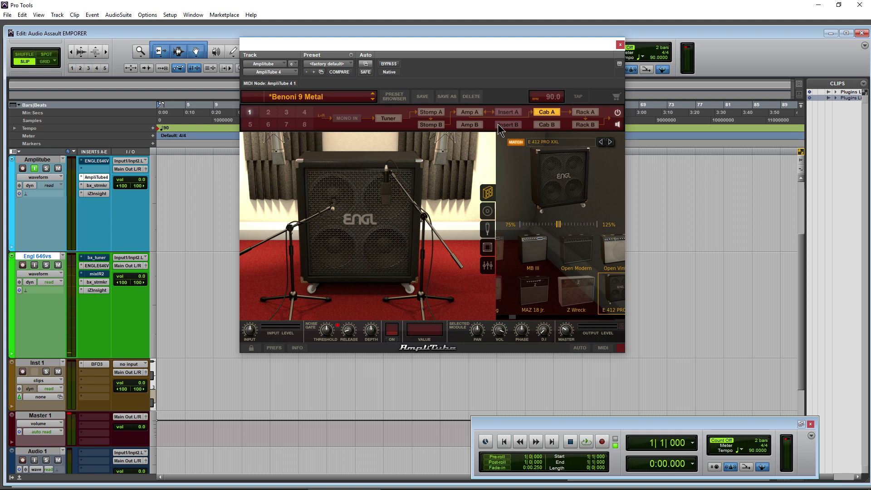
pyautogui.click(493, 212)
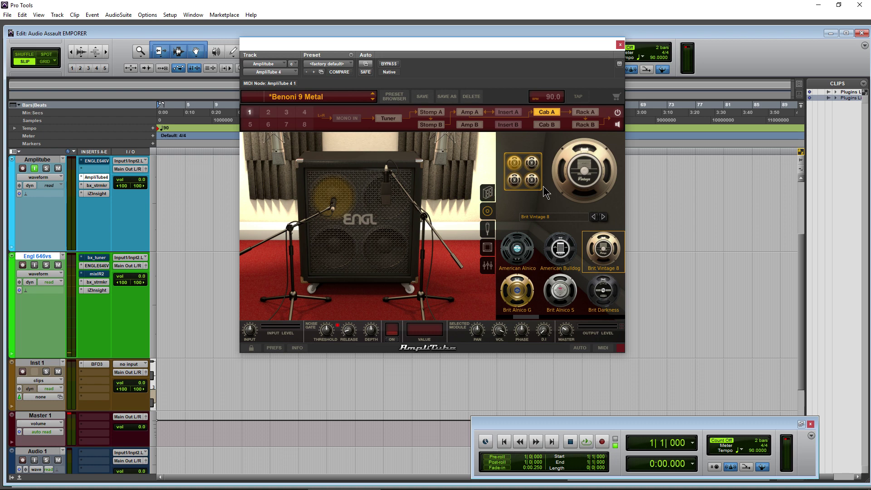
pyautogui.click(488, 231)
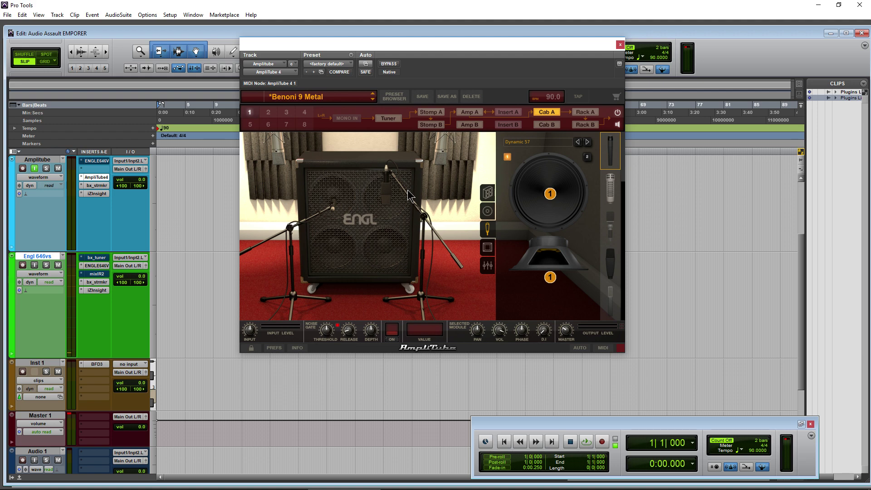
pyautogui.click(387, 186)
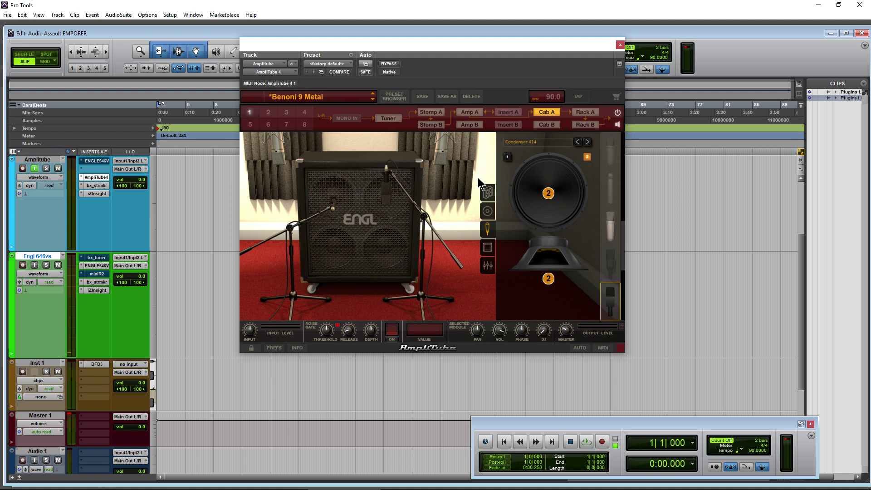
pyautogui.click(610, 229)
pyautogui.click(608, 297)
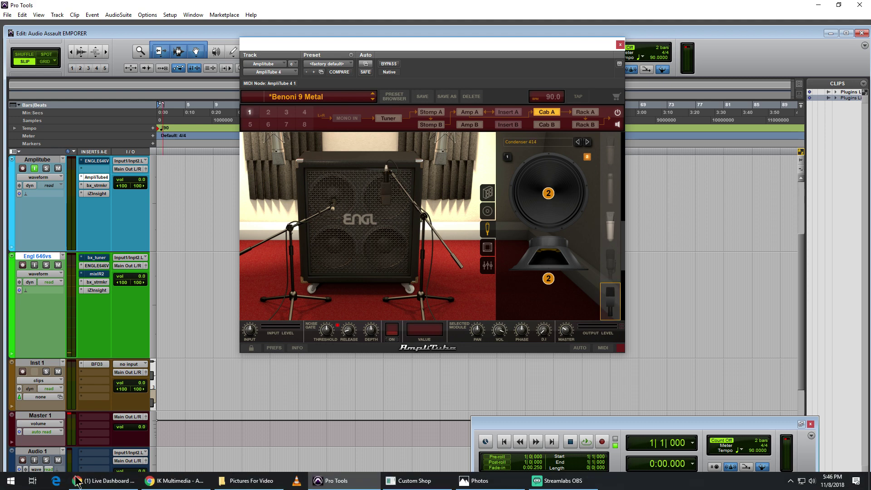
# Switch to the IK Multimedia page in Chrome and read the AmpliTube Custom Shop overview and Features list, highlighting the included gear and mics.
pyautogui.click(175, 481)
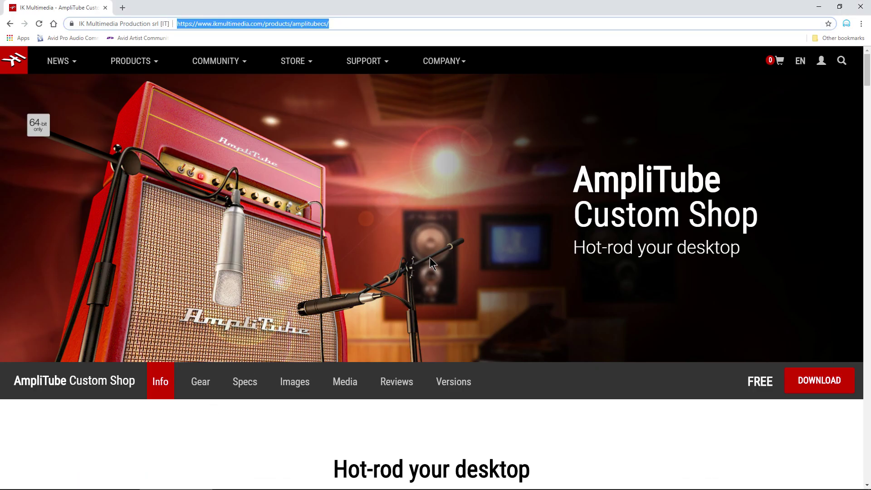
pyautogui.scroll(-10, 461, 221)
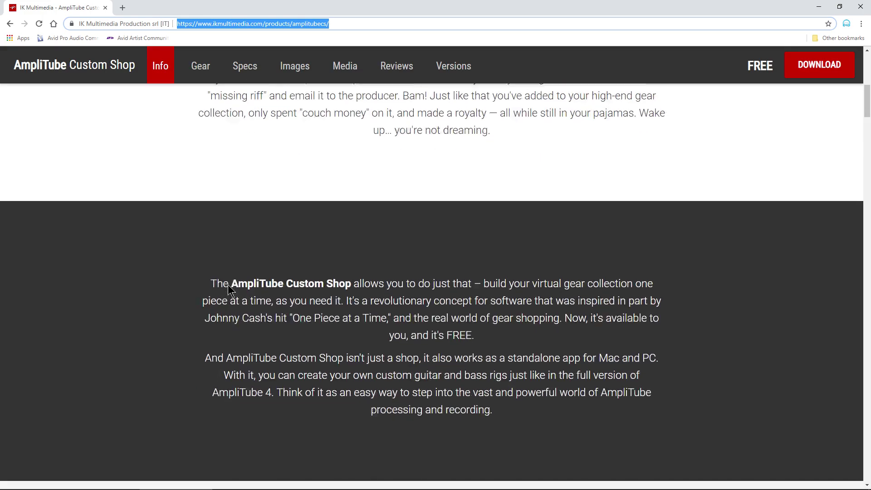
pyautogui.scroll(-18, 227, 284)
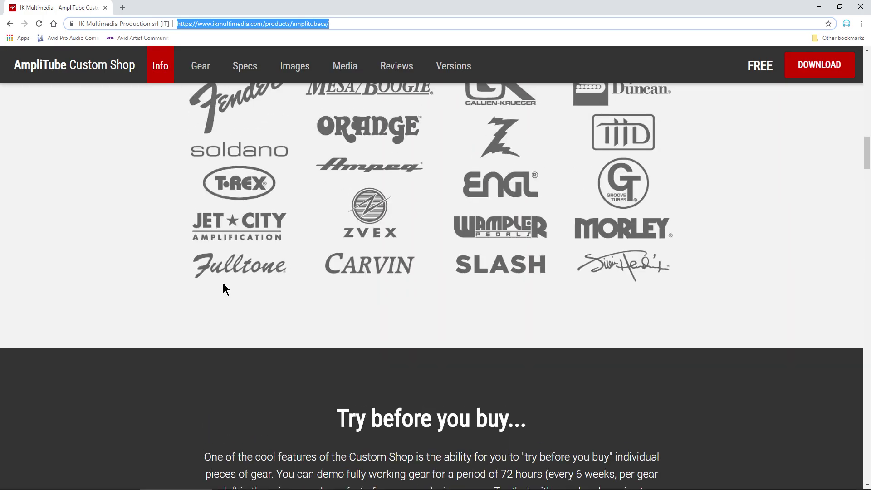
pyautogui.scroll(-10, 223, 289)
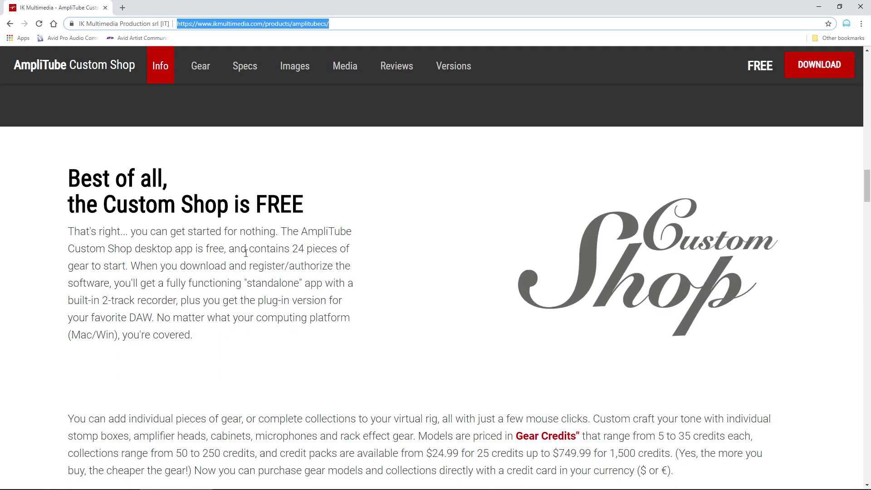
pyautogui.moveTo(255, 248); pyautogui.dragTo(331, 245)
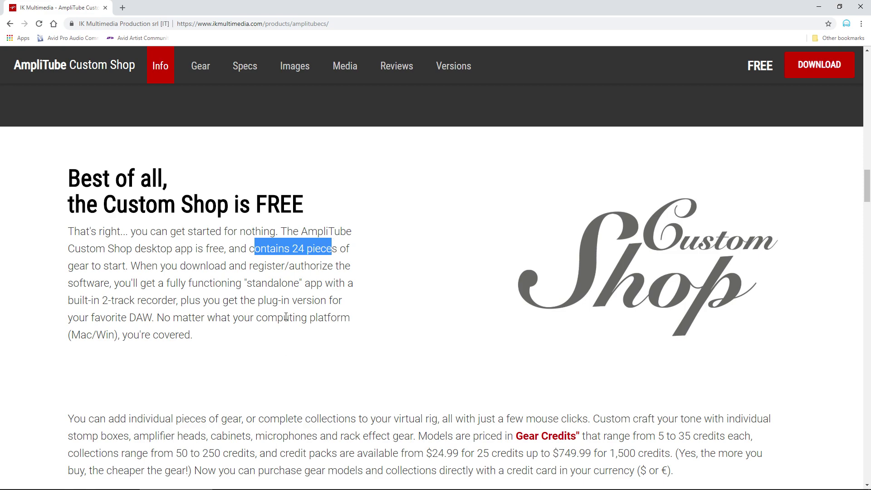
pyautogui.scroll(-6, 285, 316)
pyautogui.scroll(1, 285, 316)
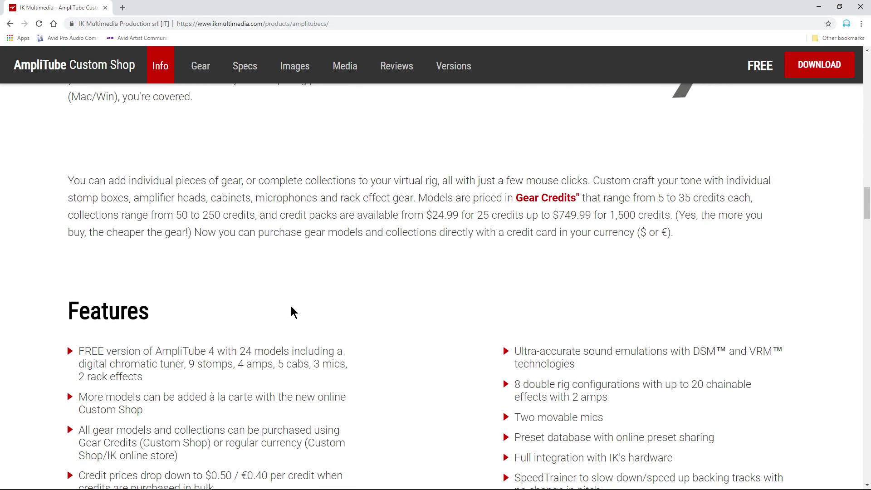
pyautogui.scroll(-4, 290, 306)
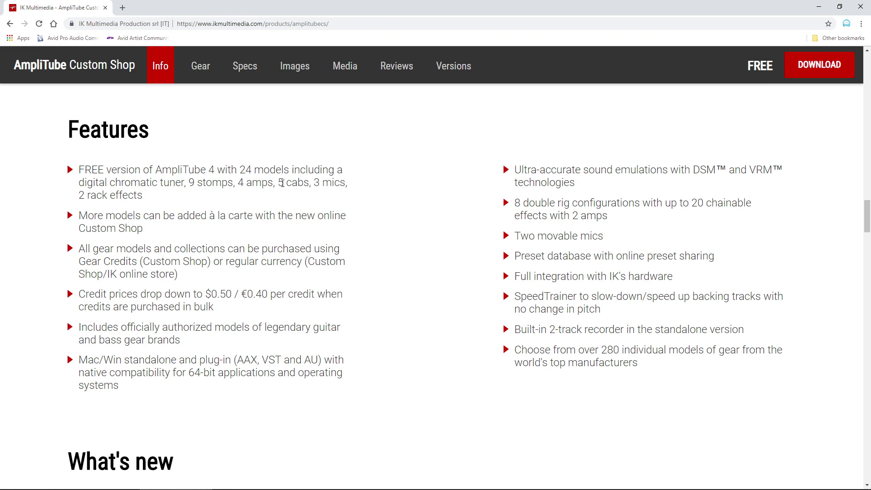
pyautogui.scroll(-1, 295, 176)
pyautogui.moveTo(314, 182); pyautogui.dragTo(336, 171)
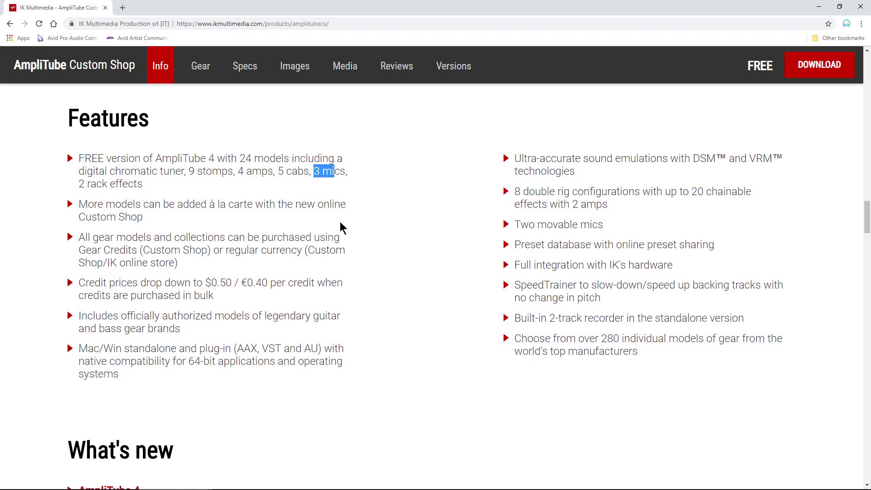
pyautogui.scroll(-1, 357, 213)
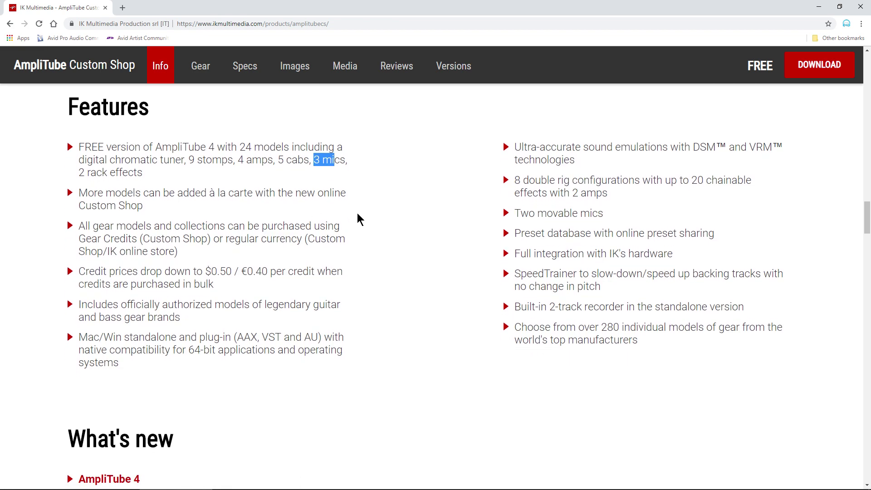
# Examine the Custom Shop page's how-it-works steps and return to the introduction near its beginning.
pyautogui.scroll(-3, 358, 219)
pyautogui.scroll(-2, 358, 219)
pyautogui.scroll(-7, 357, 219)
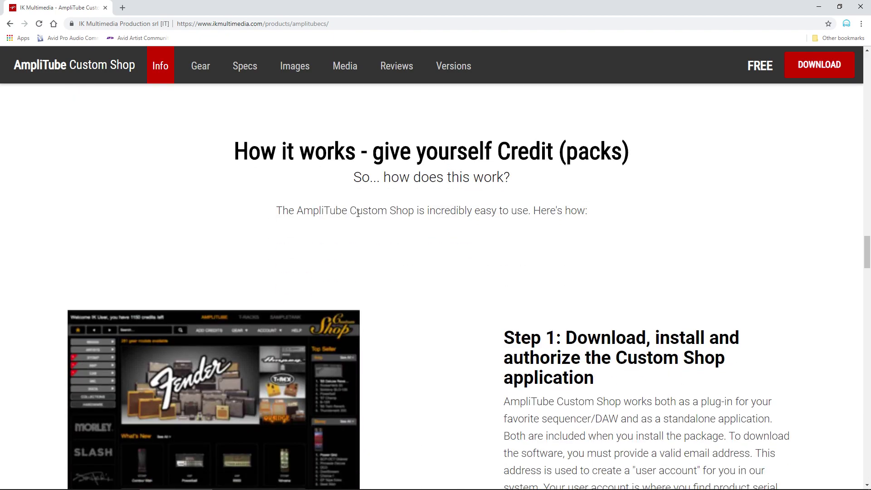
pyautogui.scroll(-11, 357, 219)
pyautogui.scroll(-8, 396, 229)
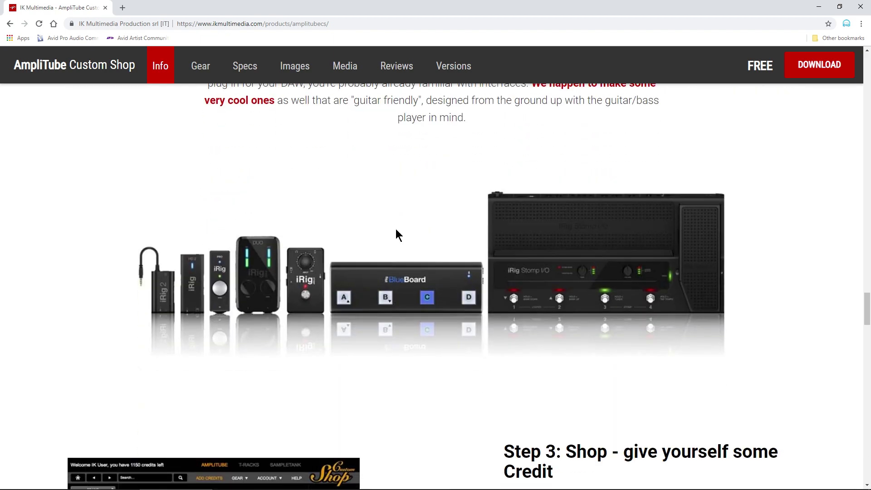
pyautogui.scroll(-11, 396, 229)
pyautogui.scroll(8, 395, 229)
pyautogui.scroll(8, 396, 231)
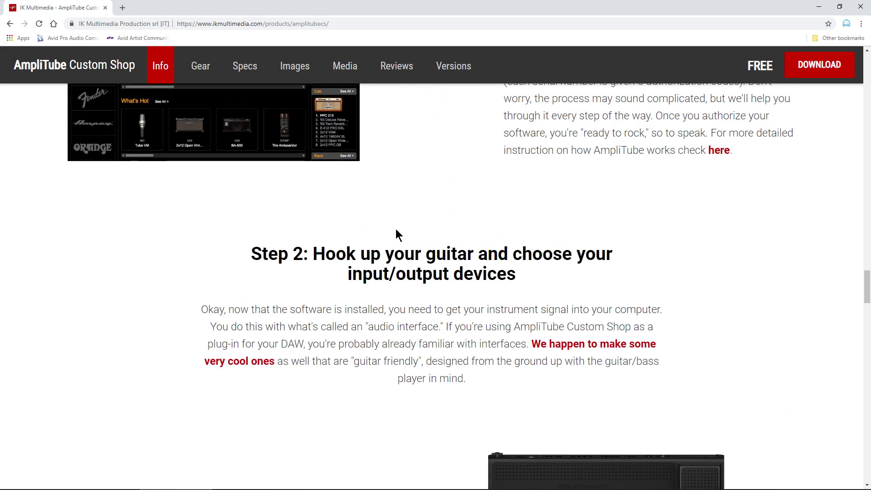
pyautogui.scroll(8, 396, 230)
pyautogui.scroll(-20, 396, 230)
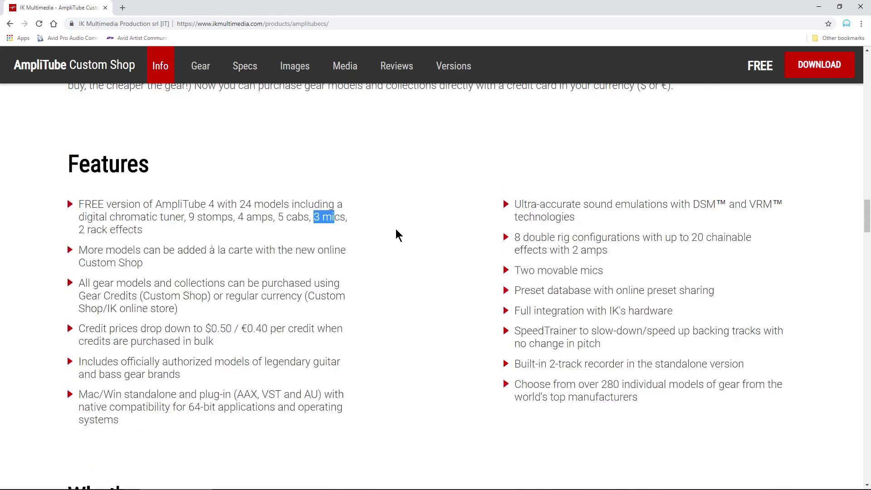
pyautogui.scroll(7, 396, 229)
pyautogui.scroll(20, 396, 230)
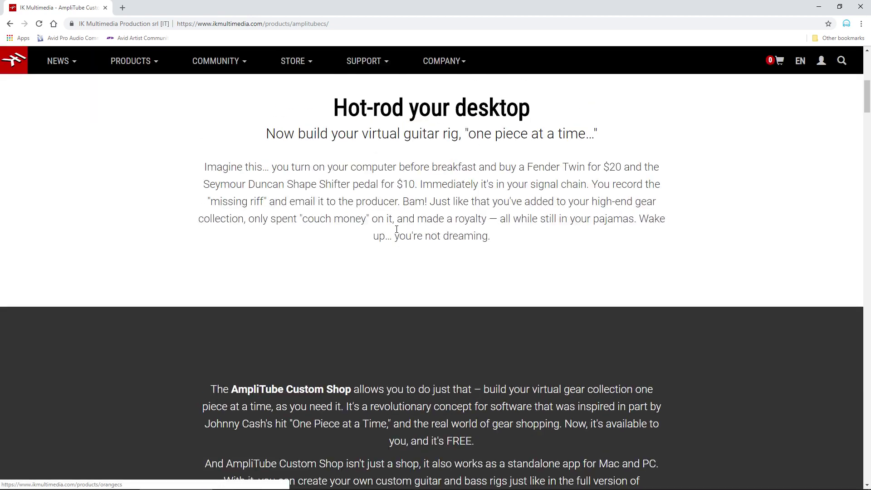
pyautogui.scroll(-10, 347, 328)
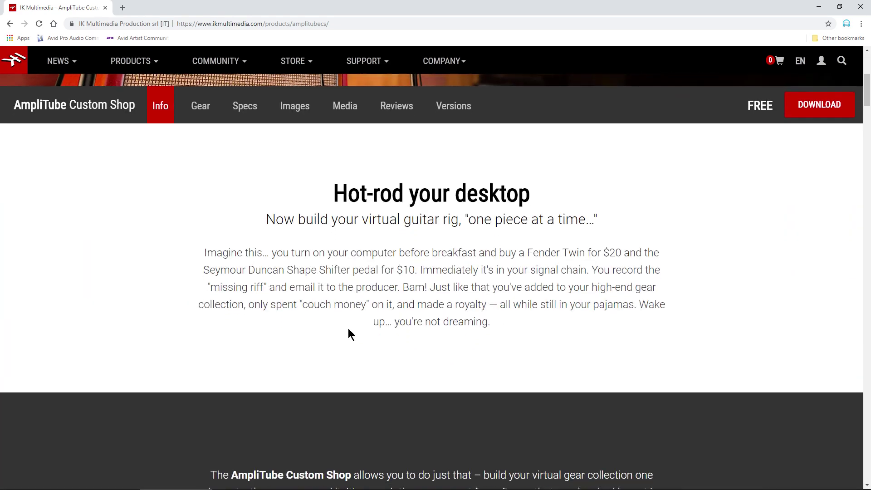
pyautogui.scroll(6, 349, 328)
pyautogui.moveTo(345, 486)
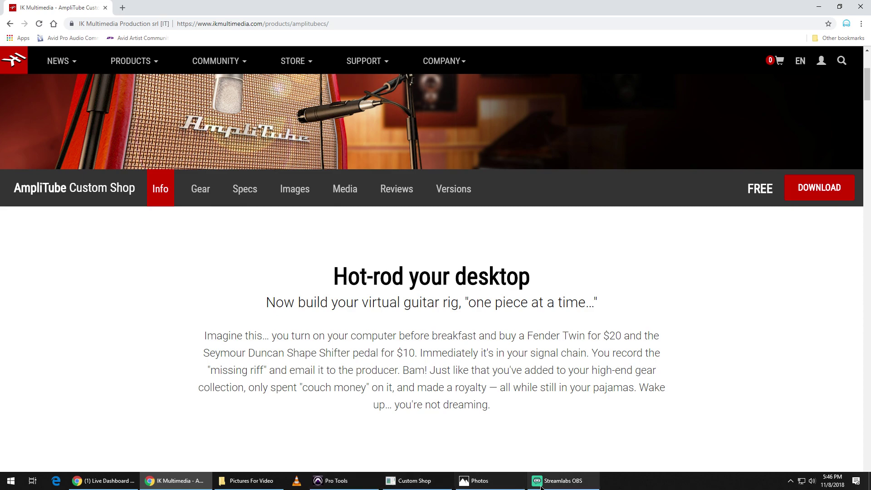
# Switch back to Pro Tools and change the Amp A model to the MESA Boogie Dual Rectifier.
pyautogui.click(336, 480)
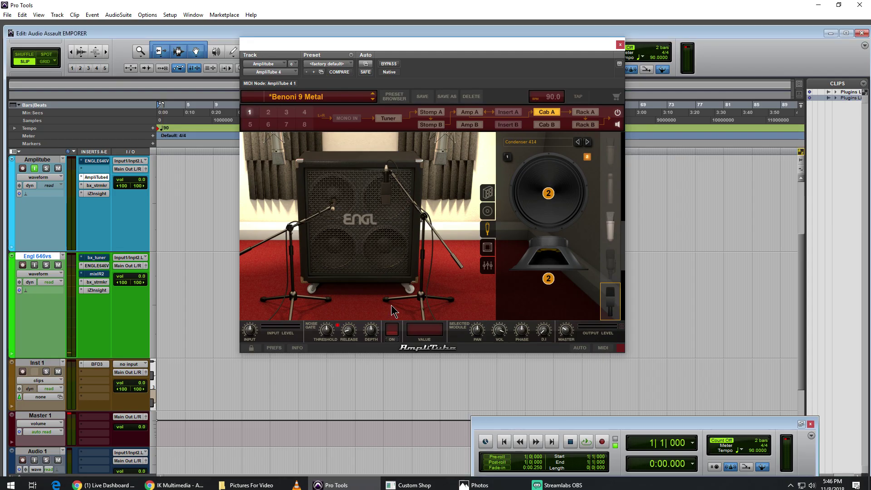
pyautogui.click(477, 110)
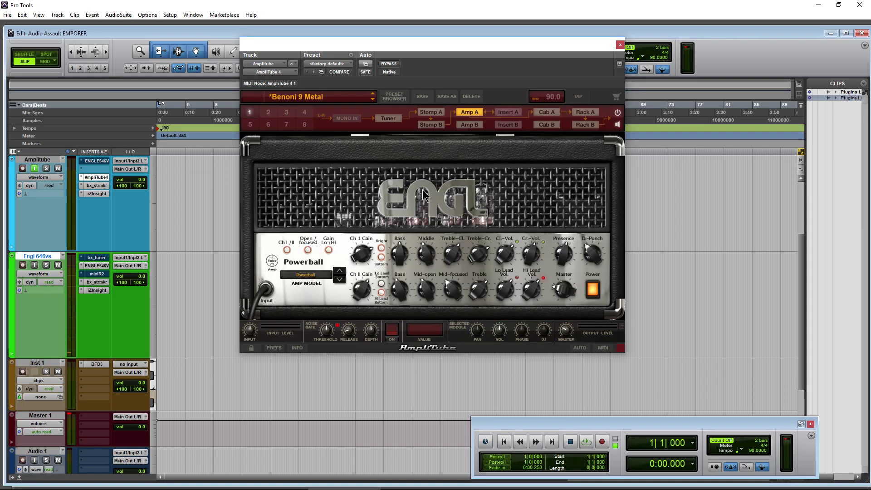
pyautogui.click(314, 274)
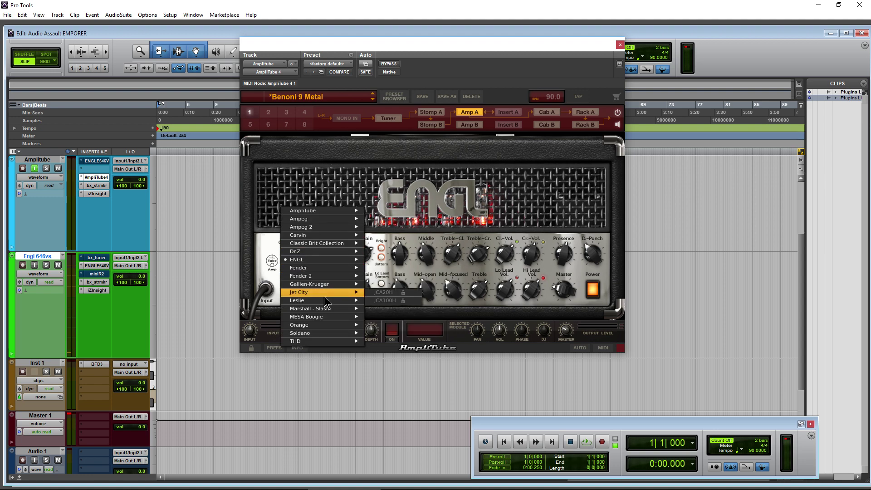
pyautogui.moveTo(324, 320)
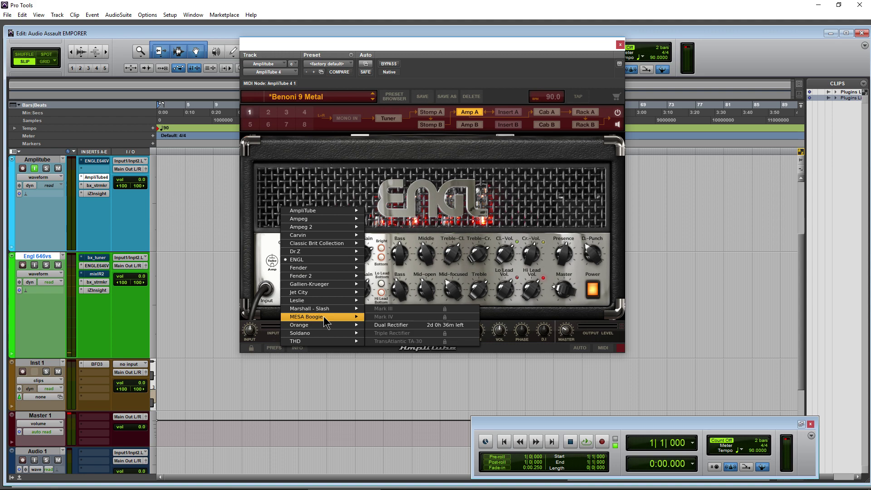
pyautogui.click(409, 326)
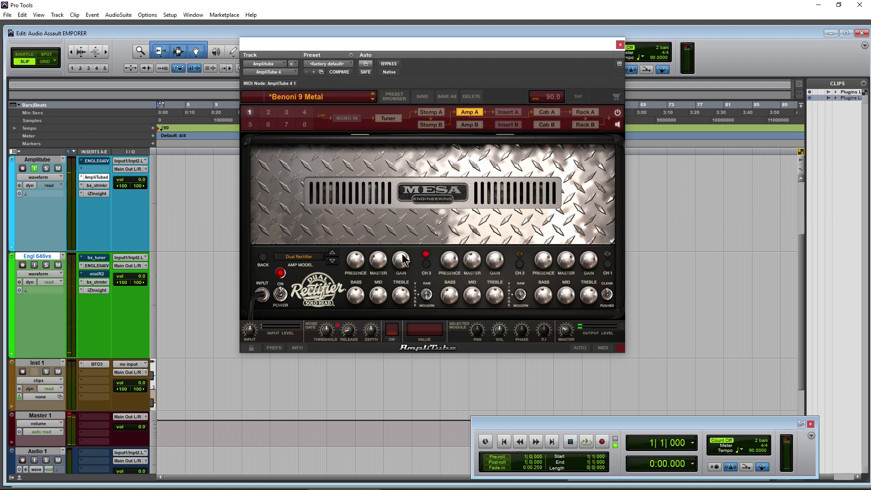
pyautogui.moveTo(565, 334)
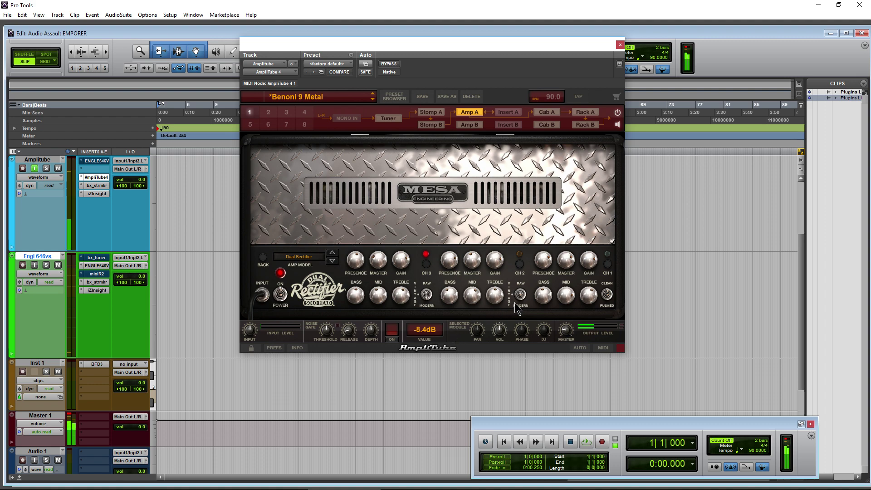
pyautogui.moveTo(379, 257)
pyautogui.moveTo(380, 263); pyautogui.dragTo(379, 269)
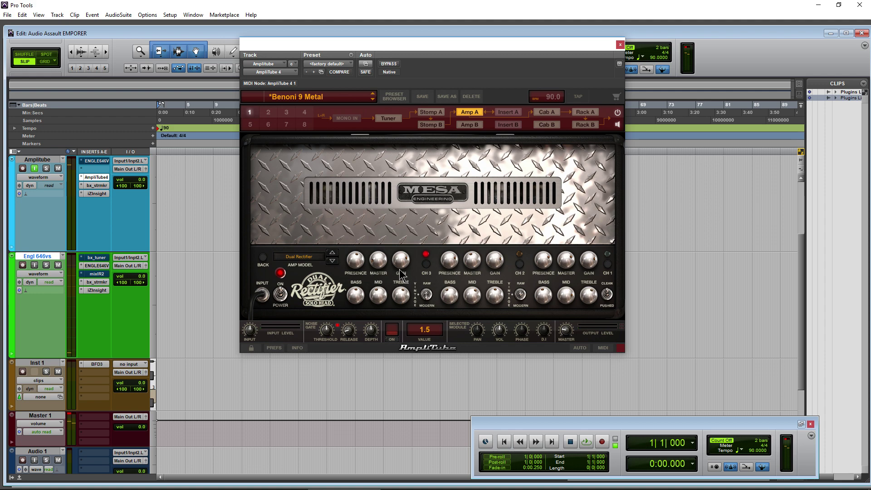
pyautogui.moveTo(403, 275); pyautogui.dragTo(402, 265)
pyautogui.click(300, 256)
pyautogui.moveTo(317, 259)
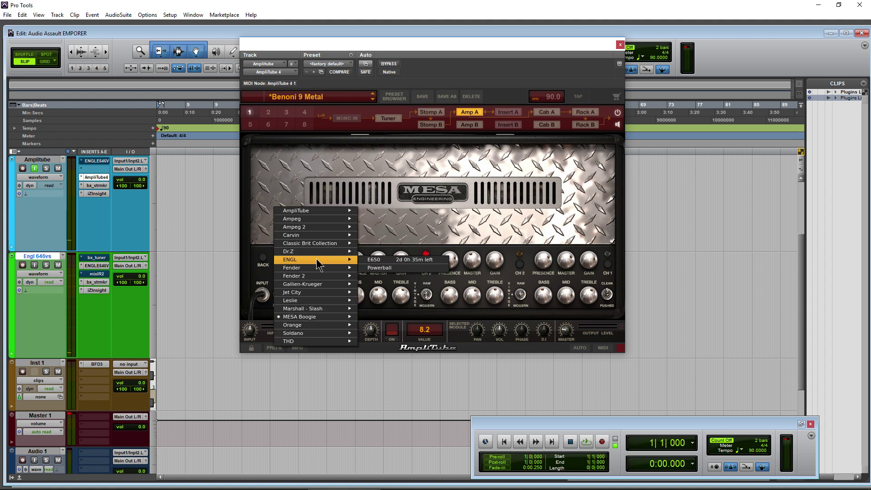
pyautogui.click(373, 259)
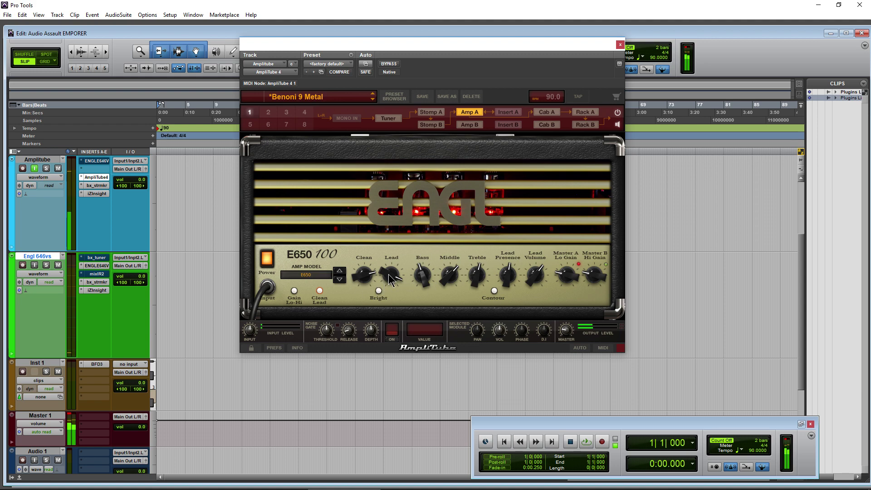
# Adjust the E650's Clean, Lead Volume and Master A controls.
pyautogui.moveTo(365, 274); pyautogui.dragTo(379, 293)
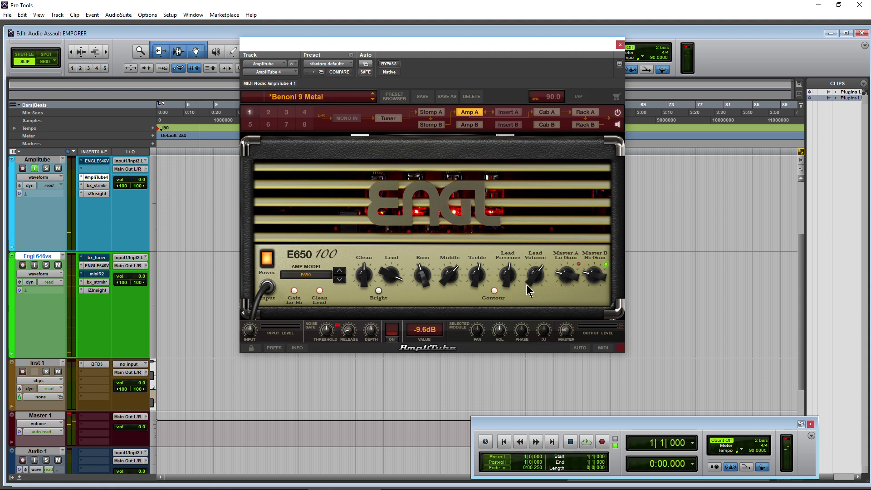
pyautogui.moveTo(531, 277); pyautogui.dragTo(534, 279)
pyautogui.moveTo(568, 281); pyautogui.dragTo(582, 273)
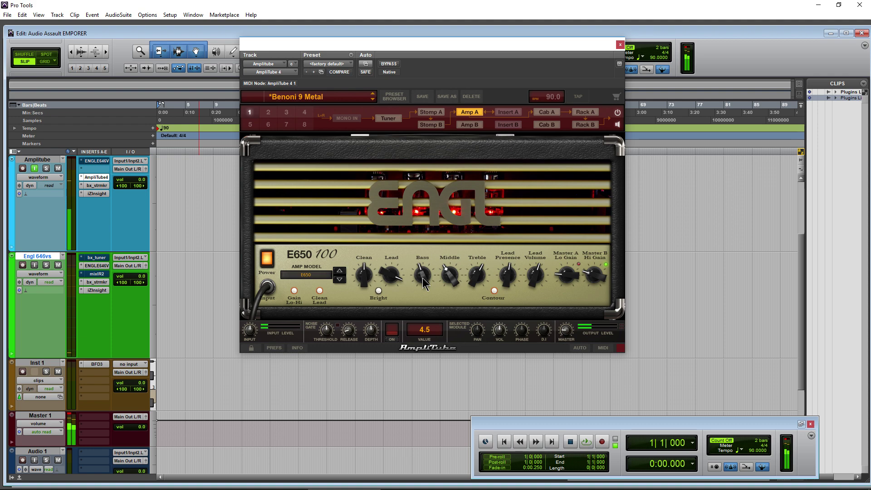
# Audition the ENGL E 412 Standard cabinet in Cab A and return to the E 412 PRO XXL.
pyautogui.click(546, 112)
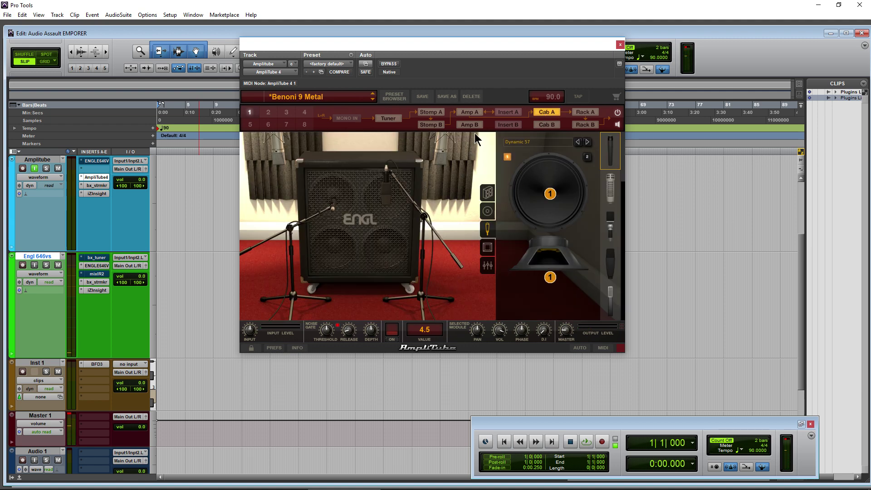
pyautogui.click(488, 194)
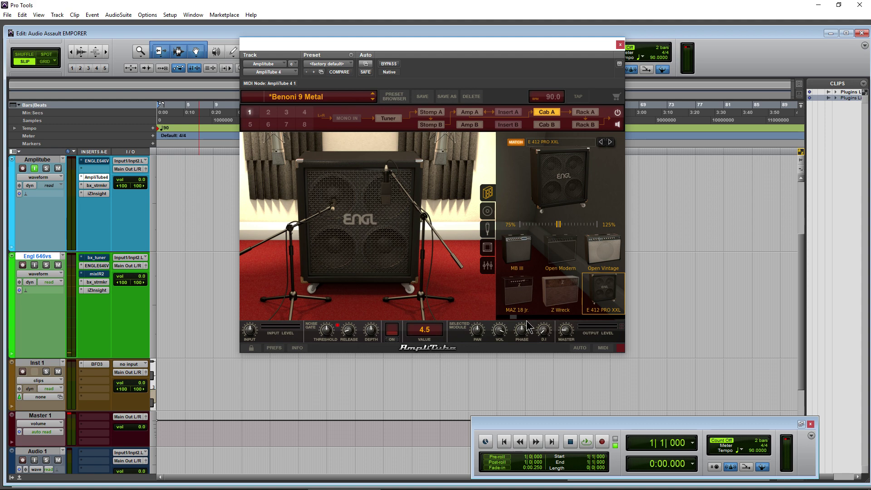
pyautogui.moveTo(514, 317); pyautogui.dragTo(520, 317)
pyautogui.click(578, 297)
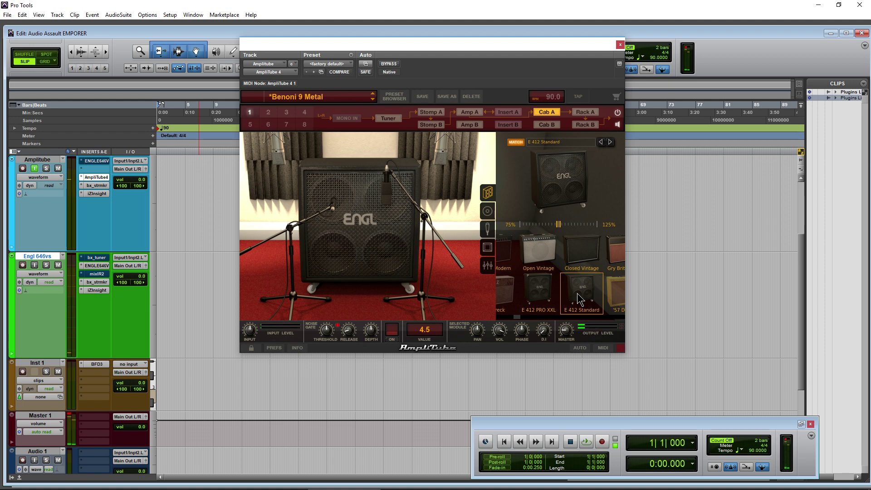
pyautogui.click(542, 295)
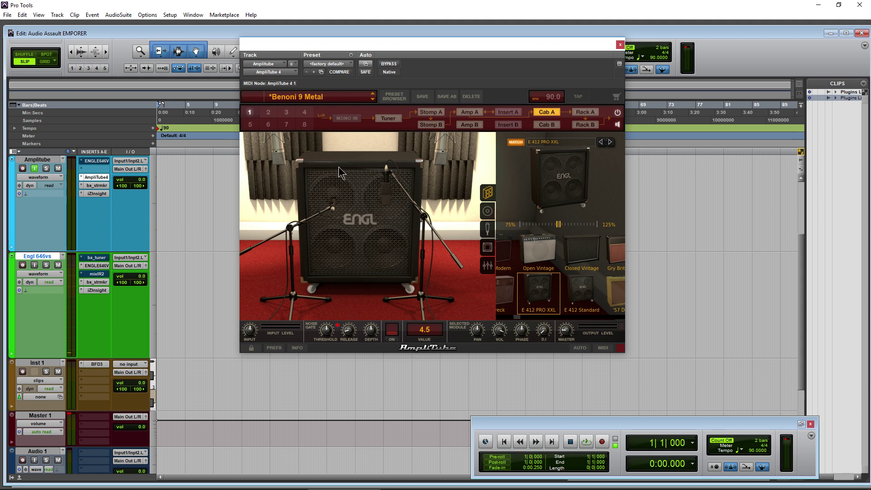
# Change the Amp A model to the ENGL Powerball.
pyautogui.click(467, 113)
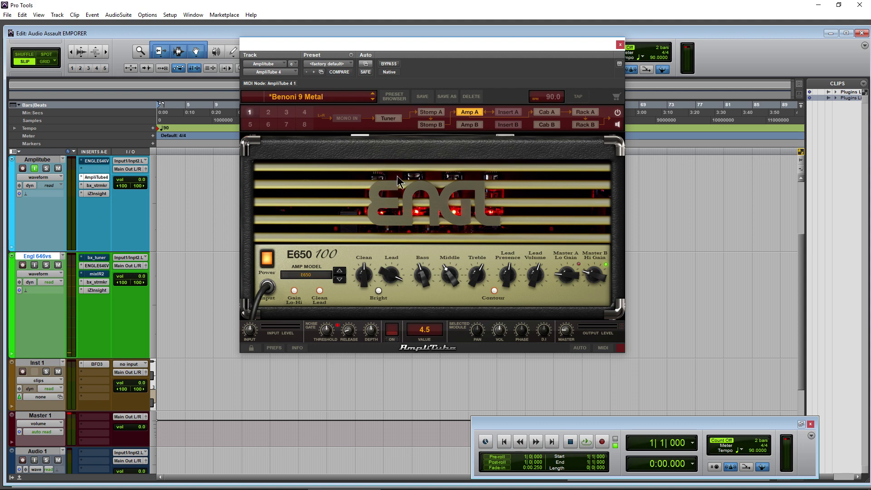
pyautogui.click(321, 279)
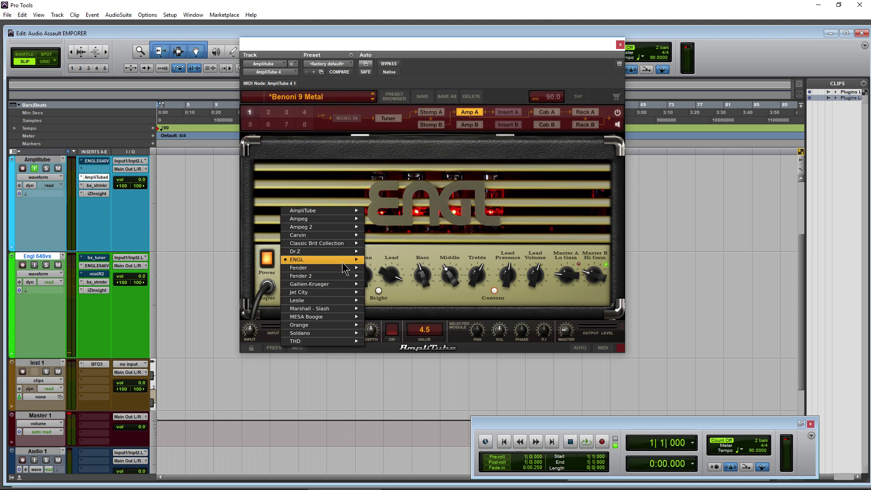
pyautogui.moveTo(348, 262)
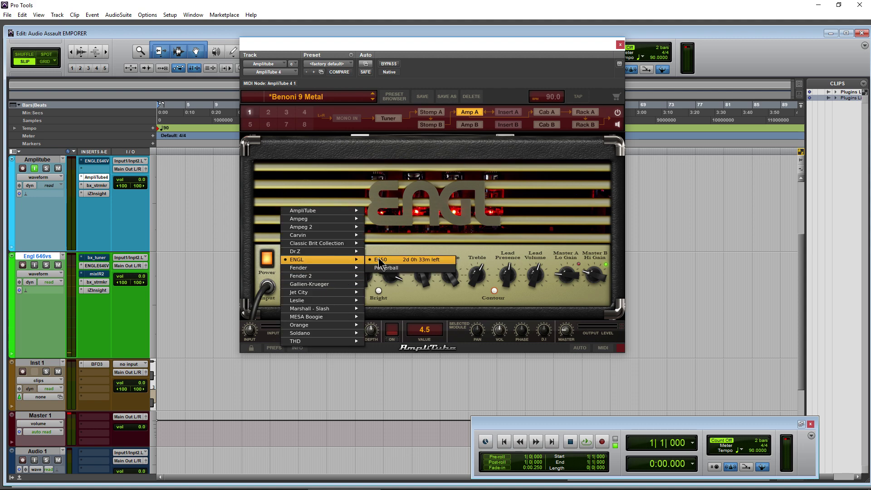
pyautogui.click(409, 268)
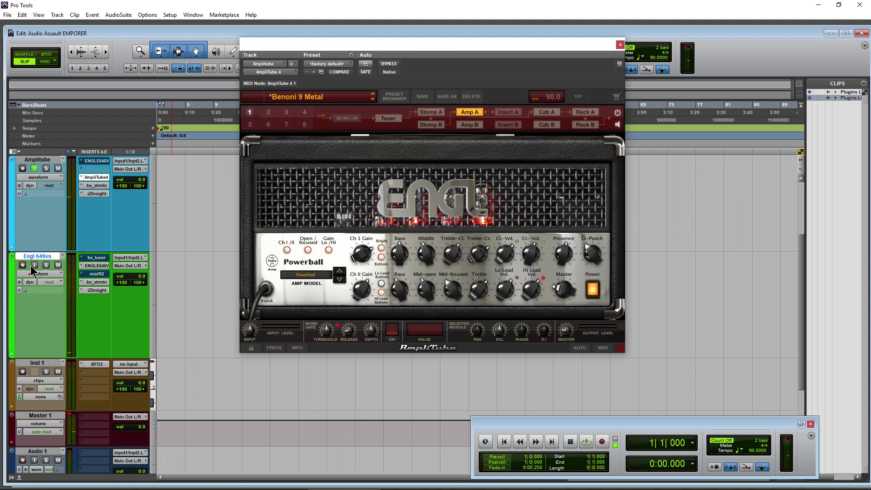
# Move input monitoring to the Engl 646vs track and open its ENGL E646 VS plug-in alongside the AmpliTube window.
pyautogui.click(34, 168)
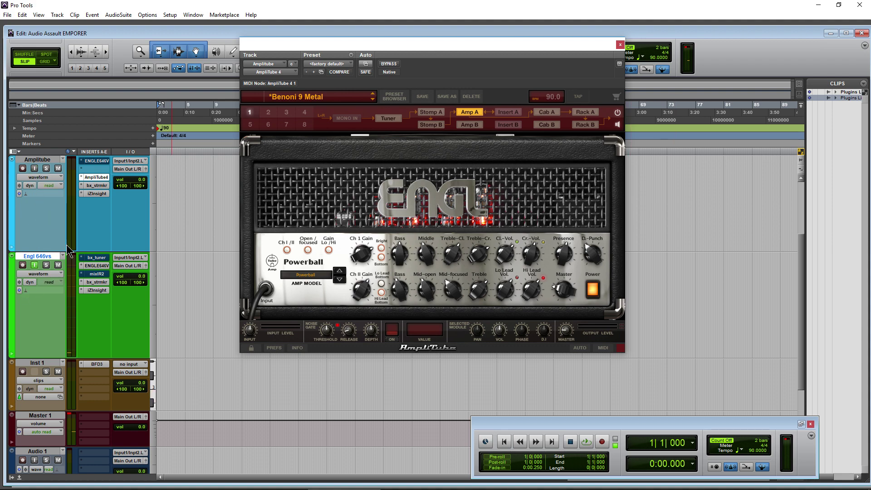
pyautogui.click(96, 266)
pyautogui.moveTo(557, 158); pyautogui.dragTo(536, 158)
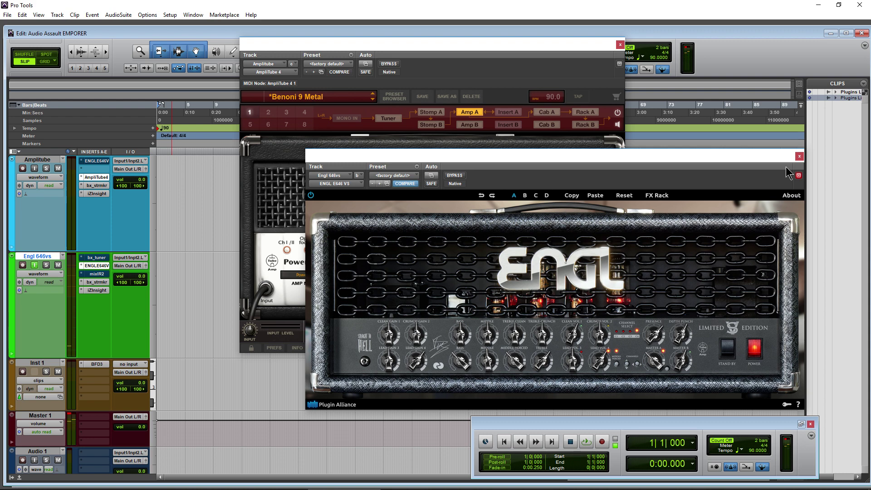
pyautogui.click(799, 175)
pyautogui.moveTo(729, 156); pyautogui.dragTo(763, 185)
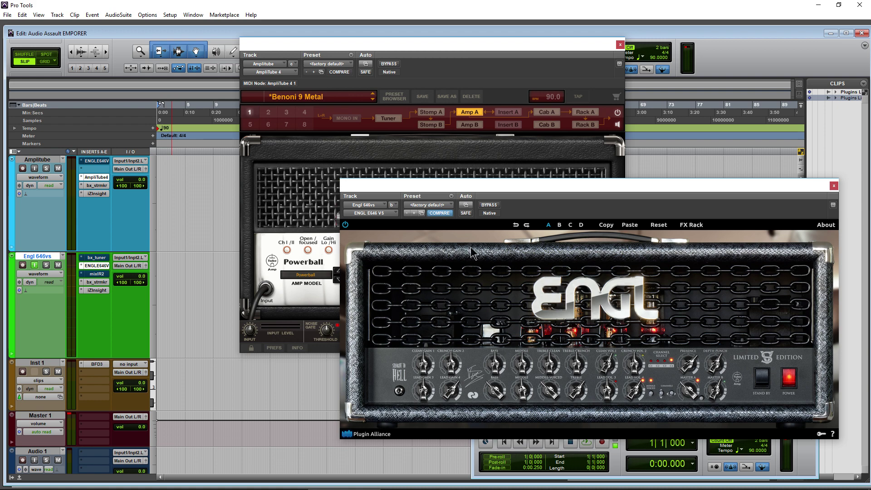
pyautogui.moveTo(465, 46); pyautogui.dragTo(457, 49)
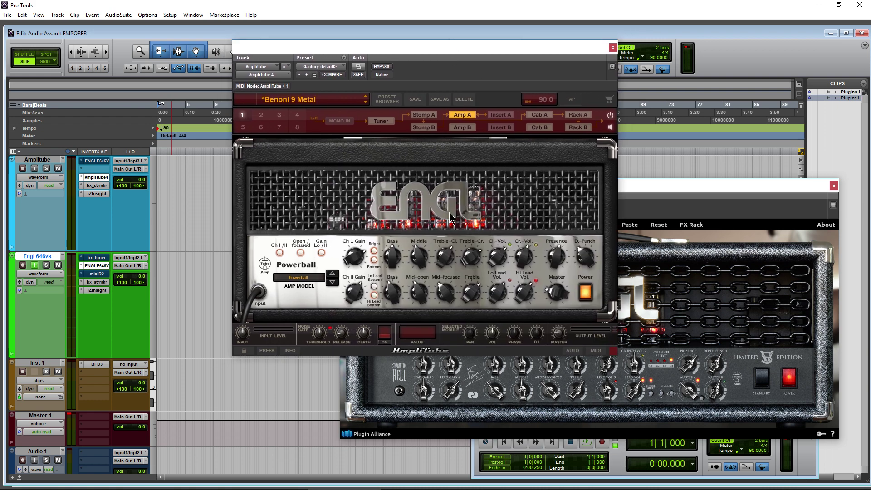
# Return input monitoring to the Amplitube track, set AmpliTube's output master to -8.0 dB and stop playback.
pyautogui.click(34, 265)
pyautogui.click(34, 168)
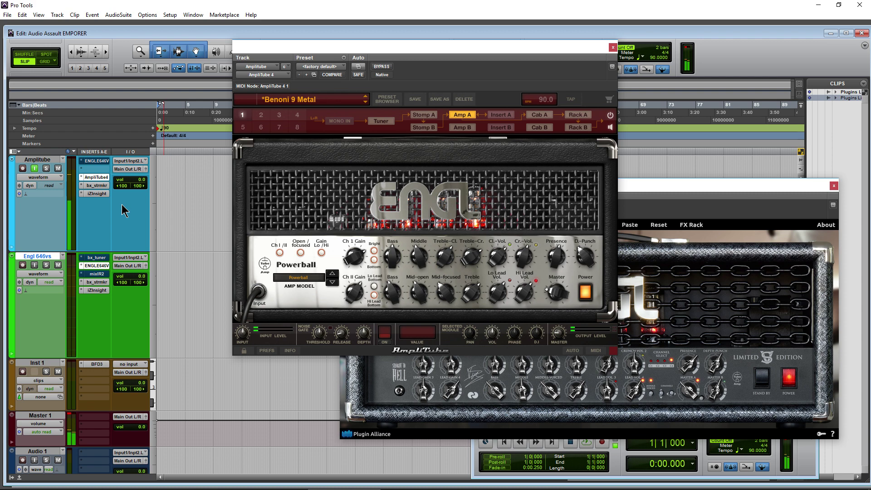
pyautogui.moveTo(558, 337)
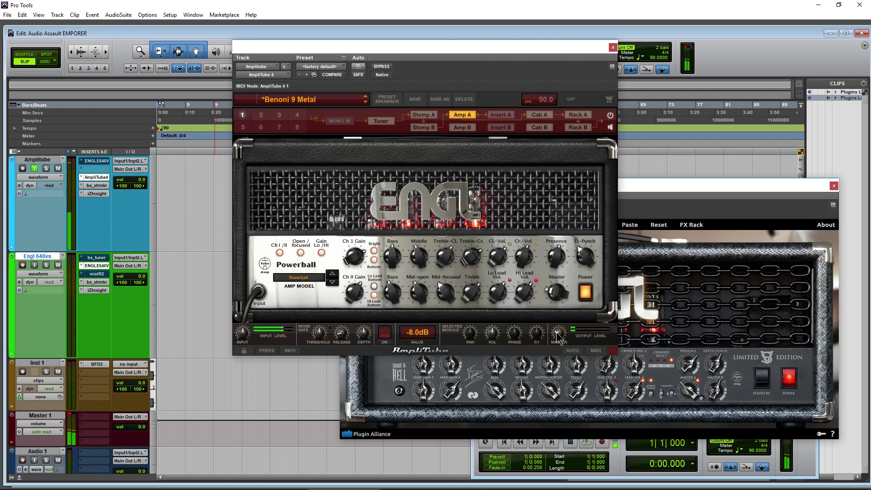
pyautogui.press('space')
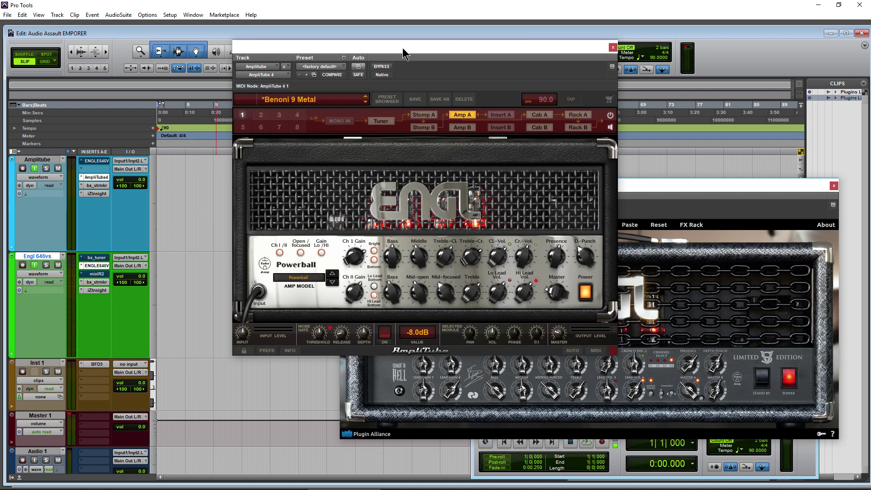
# Try the Master 1 track volume at -6.6 dB and reset it to 0.0.
pyautogui.moveTo(405, 48); pyautogui.dragTo(375, 47)
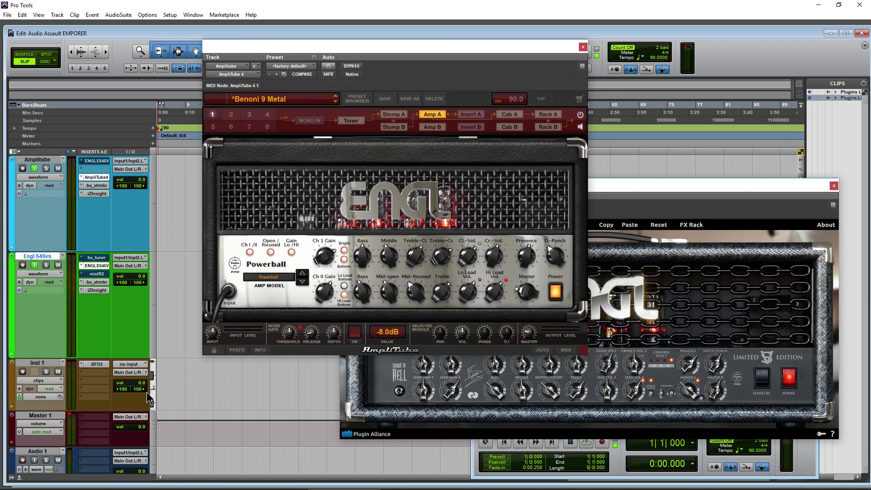
pyautogui.moveTo(144, 427); pyautogui.dragTo(144, 436)
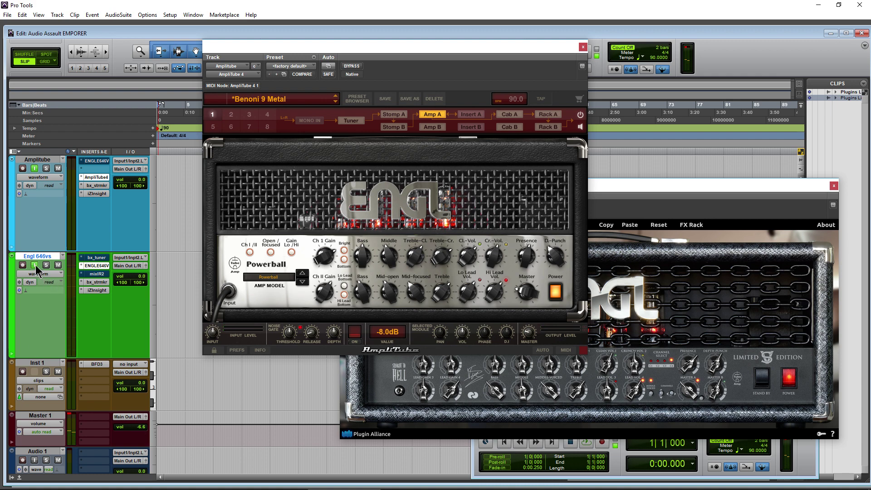
pyautogui.keyDown('alt'); pyautogui.click(141, 427); pyautogui.keyUp('alt')
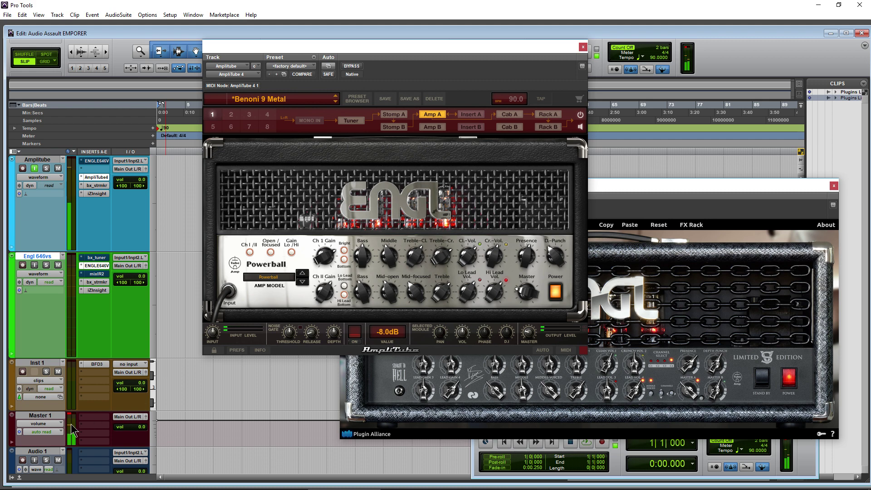
# Adjust the Powerball's Presence and toggle its Hi Lead Bottom and Gain Lo/Hi switches.
pyautogui.moveTo(531, 258)
pyautogui.mouseDown()
pyautogui.moveTo(528, 268)
pyautogui.moveTo(526, 255)
pyautogui.mouseUp()
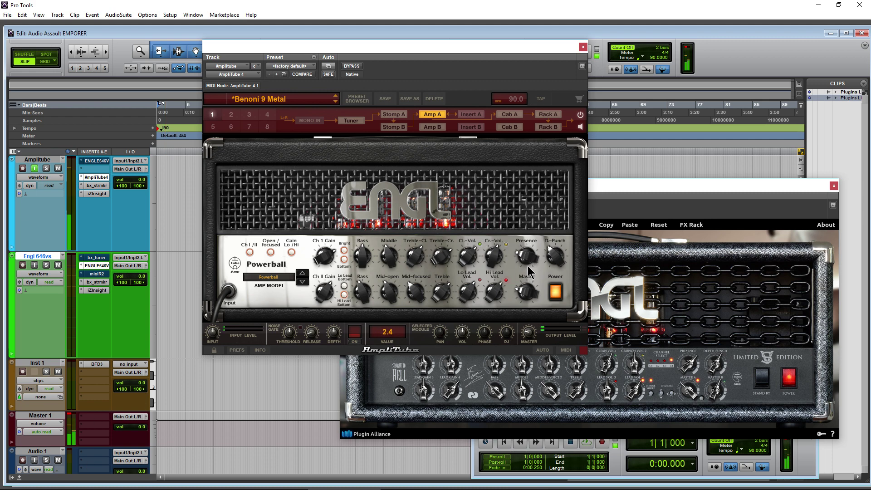
pyautogui.click(344, 295)
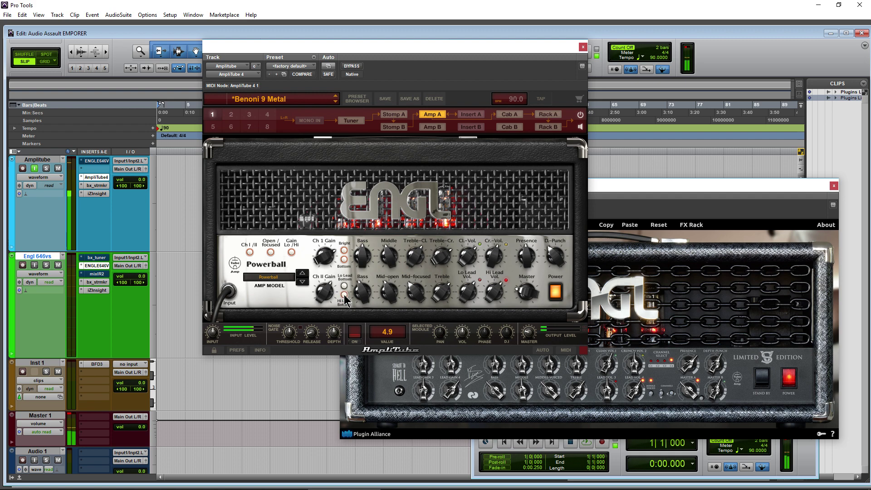
pyautogui.click(291, 252)
# Sweep the Powerball's Mid-focused control down to 0.0 and settle it at 5.9.
pyautogui.moveTo(416, 299); pyautogui.dragTo(426, 349)
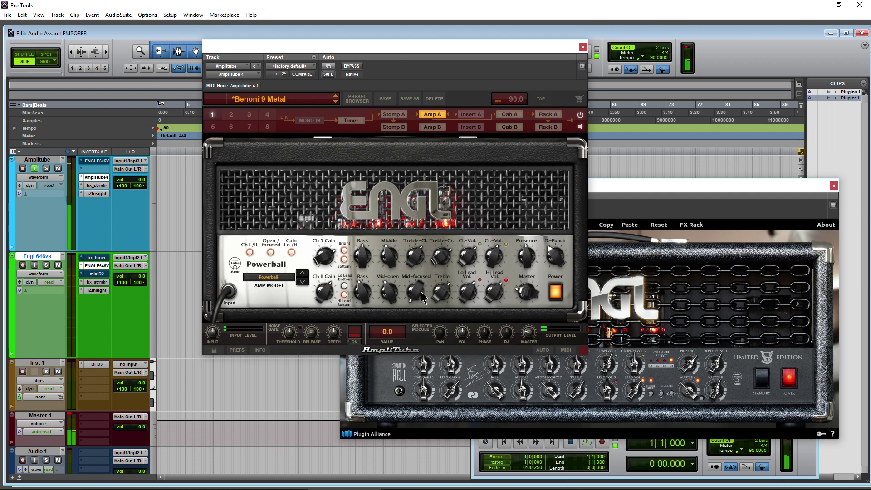
pyautogui.moveTo(415, 294); pyautogui.dragTo(408, 261)
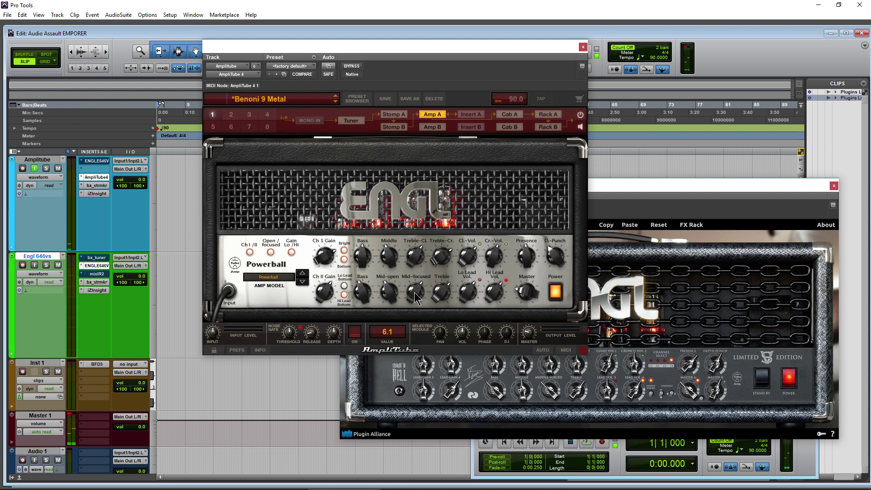
pyautogui.moveTo(415, 293); pyautogui.dragTo(412, 296)
pyautogui.moveTo(408, 52); pyautogui.dragTo(397, 61)
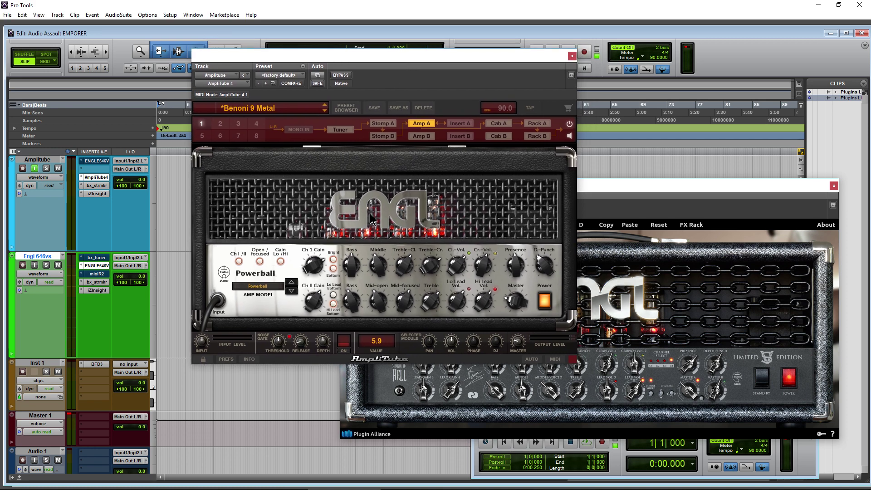
# Show the E646 VS plug-in's FX Rack and select the 23 PRO VXS NSEQ 5 Mics recording chain.
pyautogui.click(600, 192)
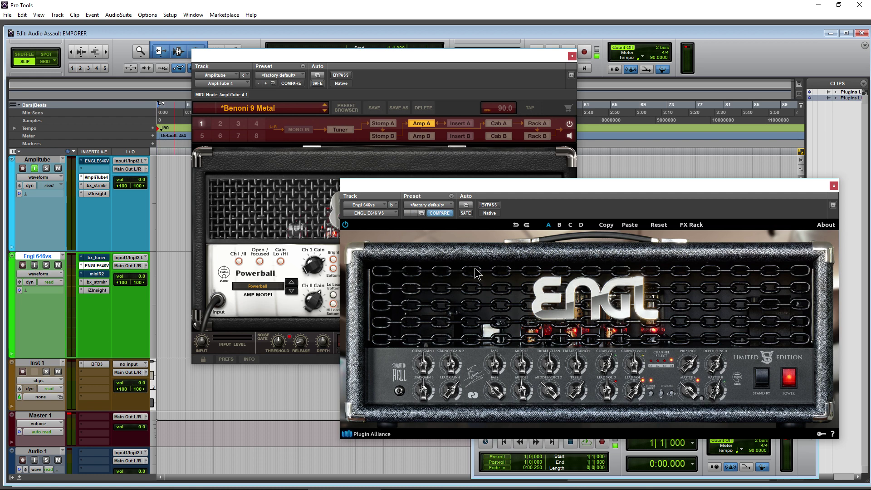
pyautogui.click(692, 226)
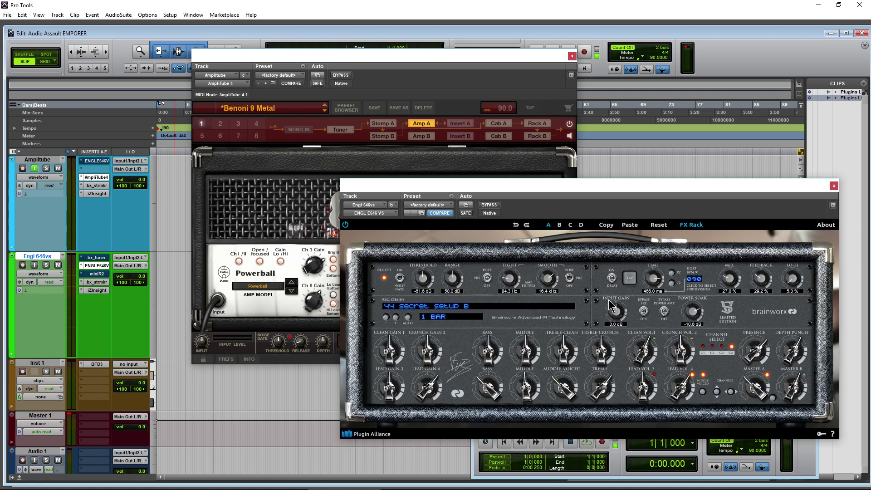
pyautogui.click(462, 307)
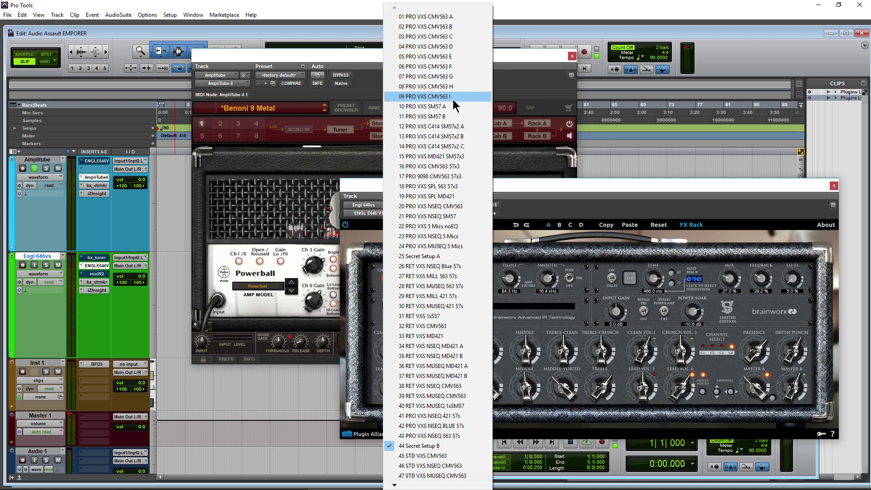
pyautogui.click(446, 237)
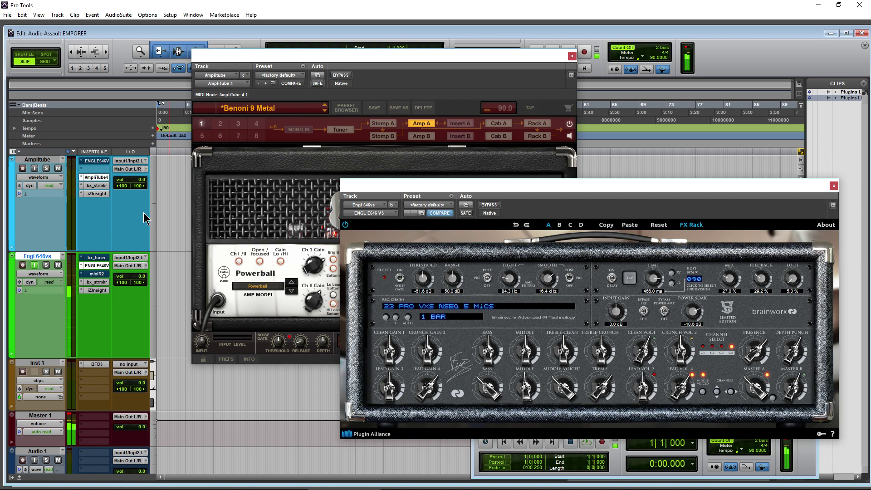
# Audition the recording chains up to 30 RET VXS MUSEQ 421 57s and select 17 PRO 9098 CMV563 57x3.
pyautogui.click(397, 319)
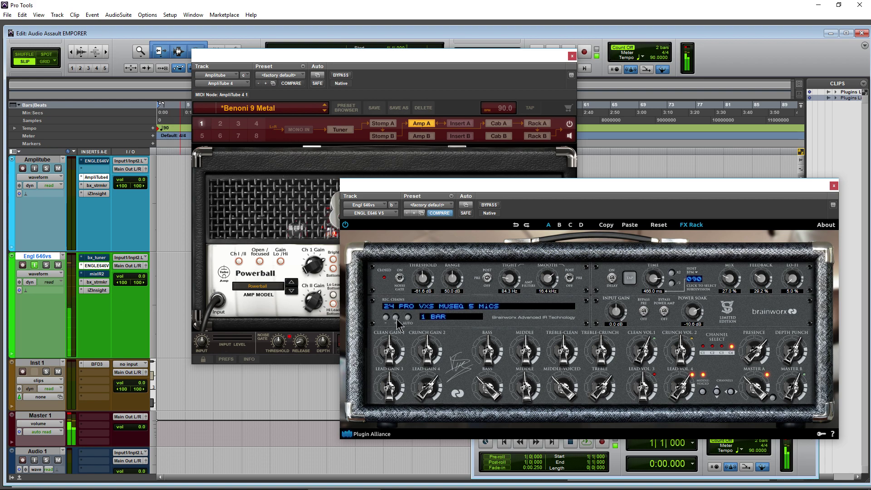
pyautogui.click(397, 320)
pyautogui.click(396, 319)
pyautogui.click(396, 319)
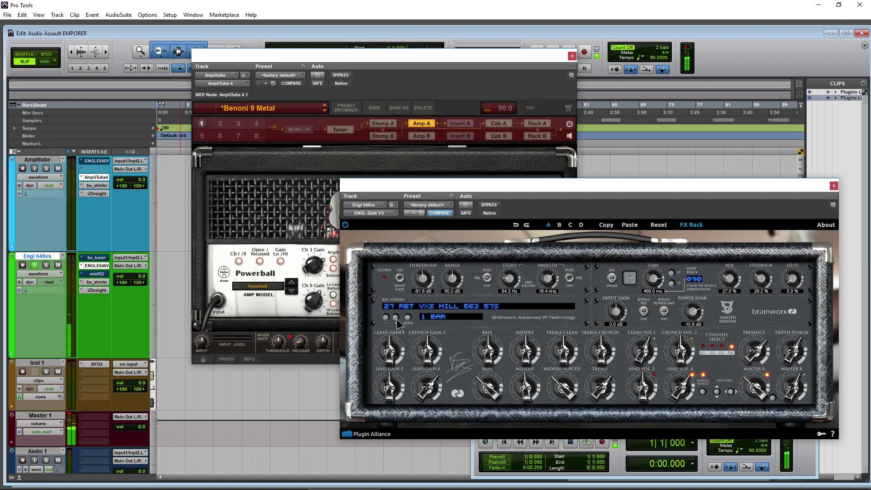
pyautogui.click(397, 319)
pyautogui.click(396, 319)
pyautogui.click(397, 319)
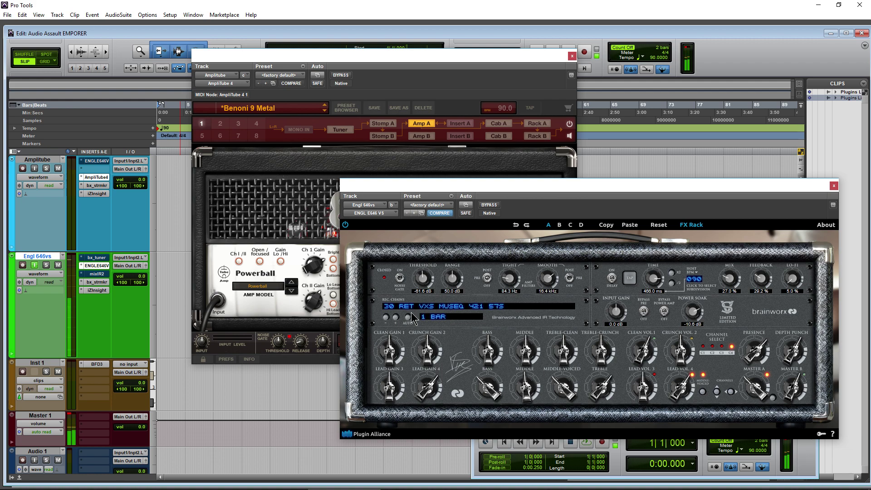
pyautogui.click(406, 307)
pyautogui.click(439, 176)
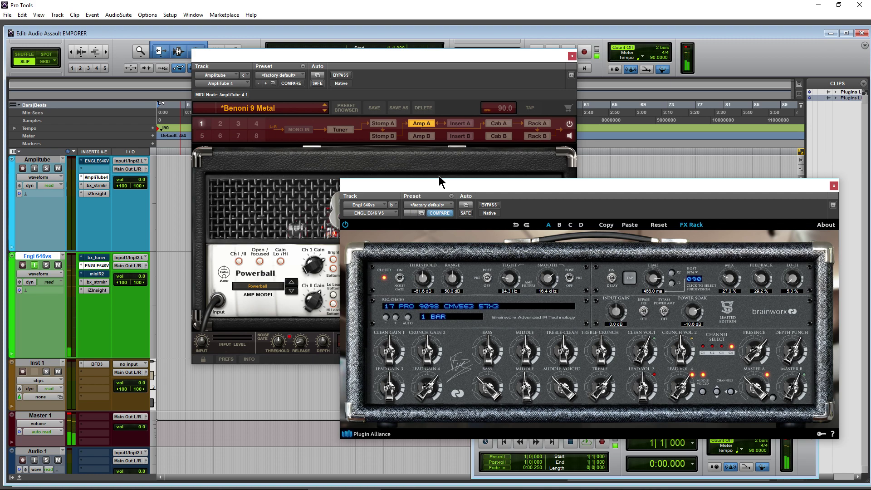
# Switch input monitoring from the Engl 646vs track to the Amplitube track and bring the AmpliTube 4 window to the front.
pyautogui.click(416, 308)
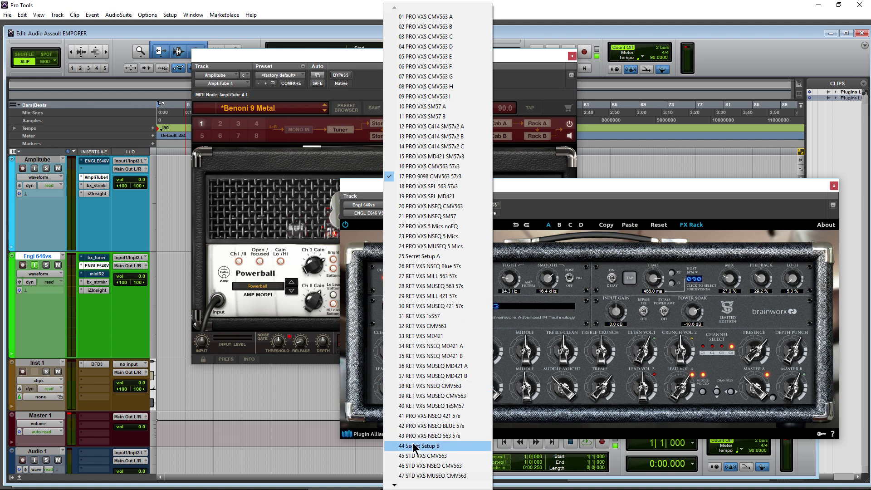
pyautogui.click(361, 327)
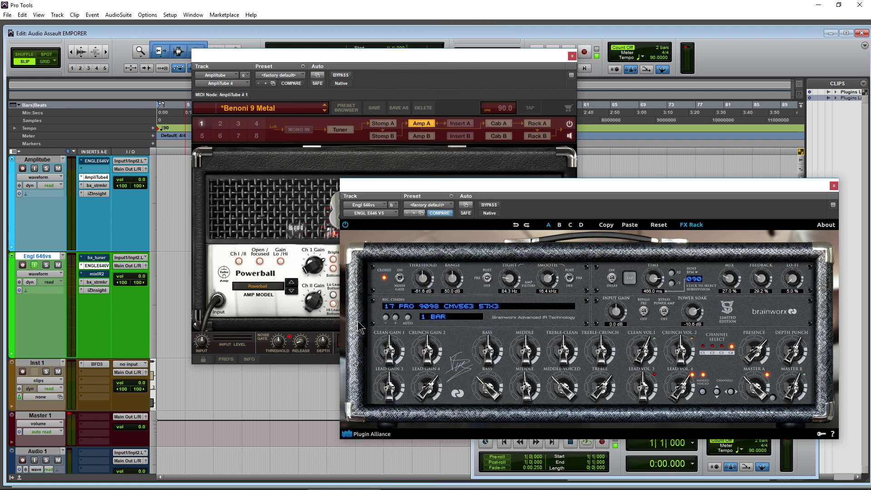
pyautogui.click(34, 265)
pyautogui.click(34, 169)
pyautogui.click(262, 173)
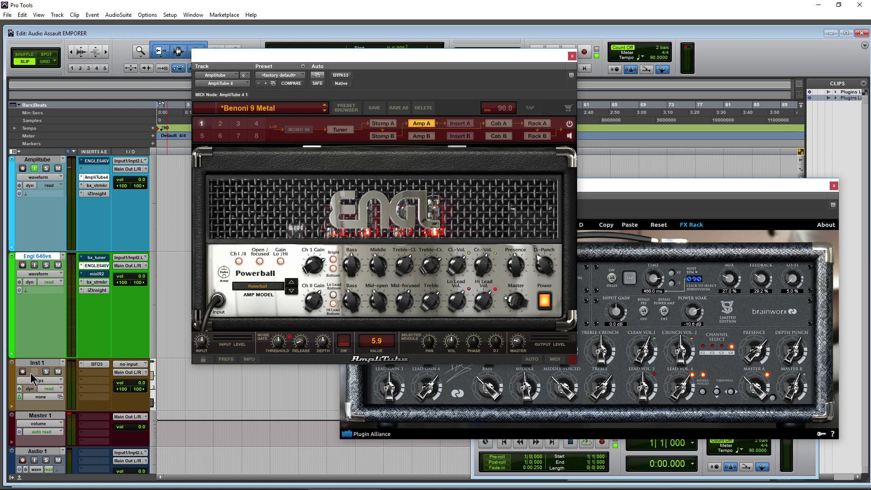
# Open BFD3 on the Inst 1 track and play the VAYNE - DIG C1 CRASH groove from the palette.
pyautogui.click(100, 366)
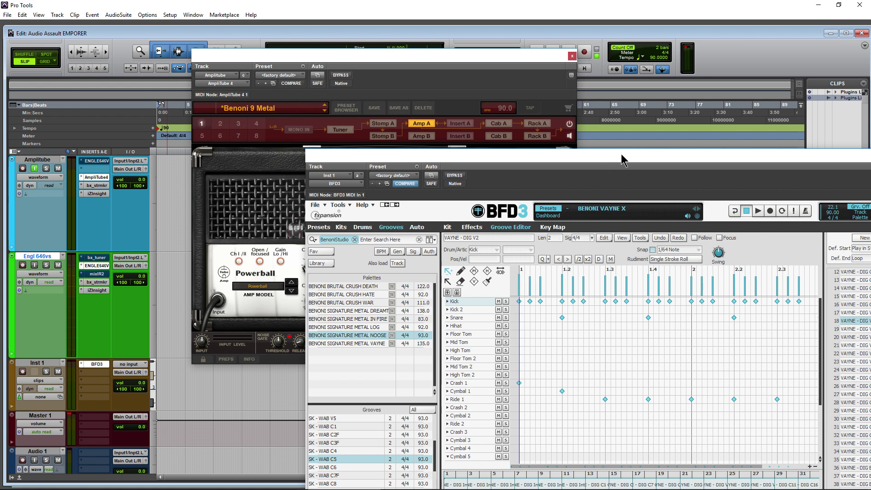
pyautogui.moveTo(622, 162); pyautogui.dragTo(474, 44)
pyautogui.scroll(3, 771, 272)
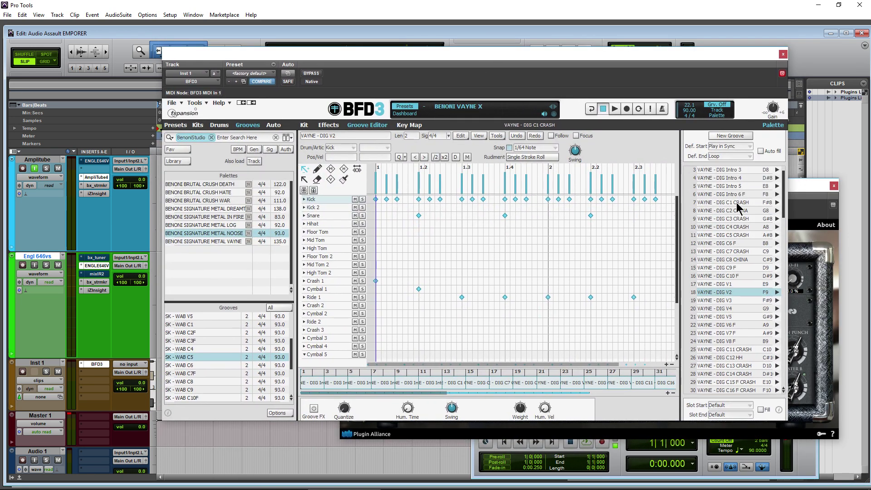
pyautogui.click(764, 203)
pyautogui.click(776, 203)
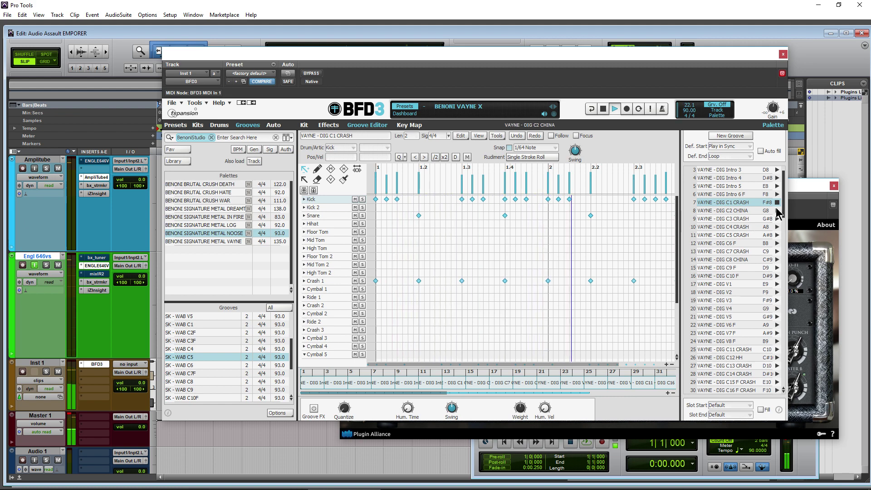
# Select the 44 Secret Setup B recording chain in the E646 VS and compare by switching input monitoring to the Amplitube track.
pyautogui.click(802, 210)
pyautogui.click(449, 306)
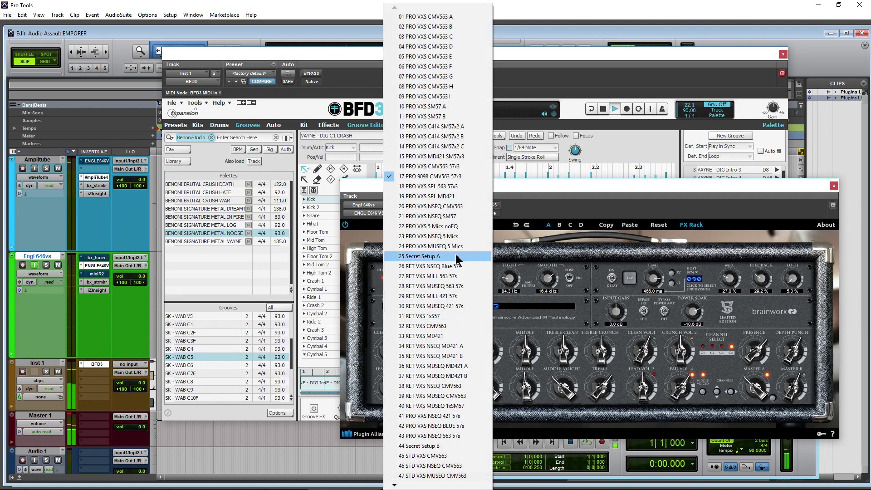
pyautogui.click(431, 446)
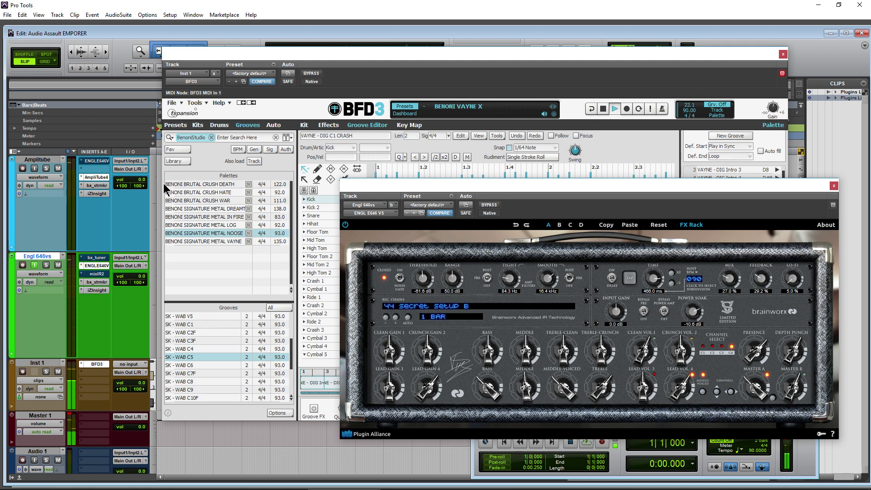
pyautogui.click(34, 266)
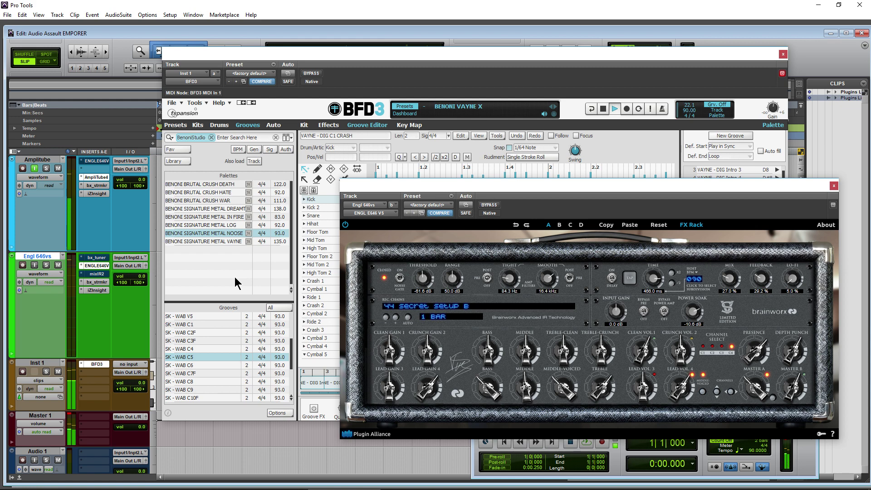
# Stop the drum groove and set the session tempo to 110 BPM.
pyautogui.click(602, 116)
pyautogui.click(710, 469)
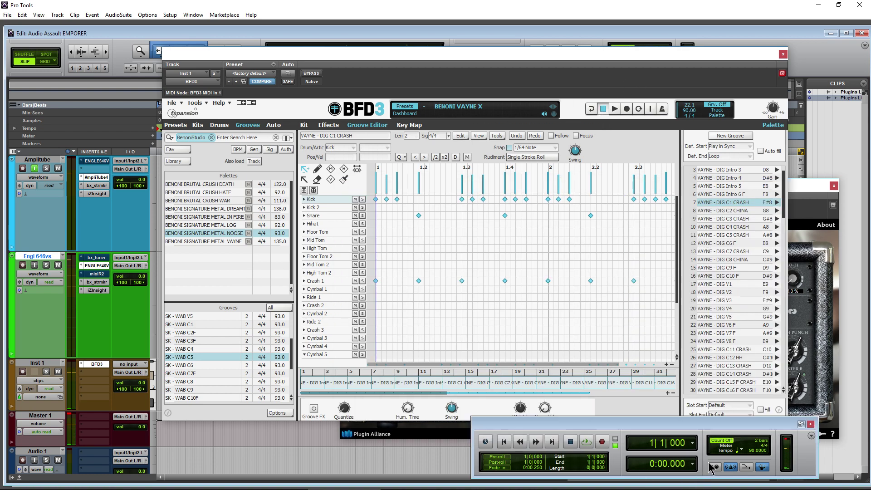
pyautogui.click(750, 451)
pyautogui.write('110')
pyautogui.press('Return')
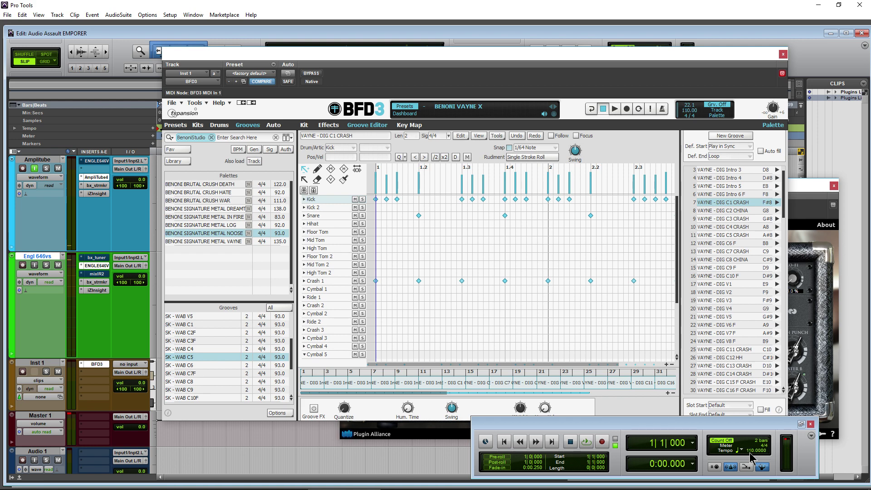
# Play the IF - EIAC C7 C groove from the BENONI SIGNATURE METAL IN FIRE palette, then stop it and close BFD3.
pyautogui.click(223, 218)
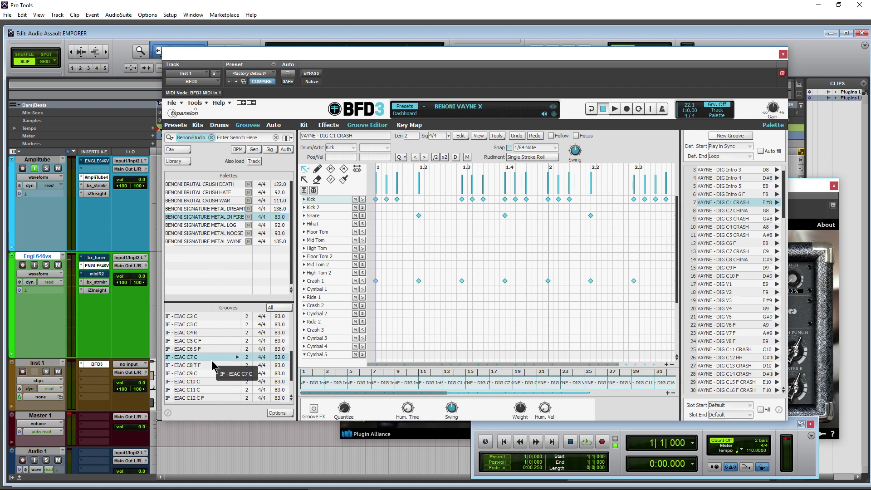
pyautogui.click(236, 357)
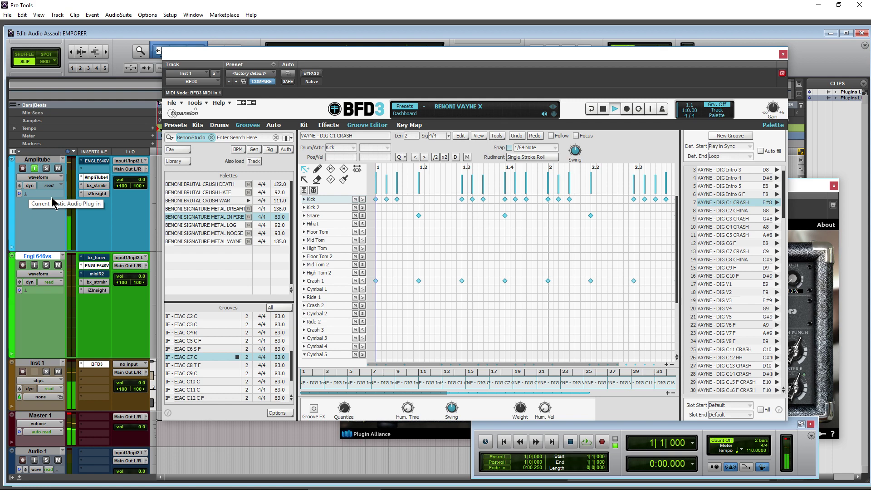
pyautogui.click(602, 109)
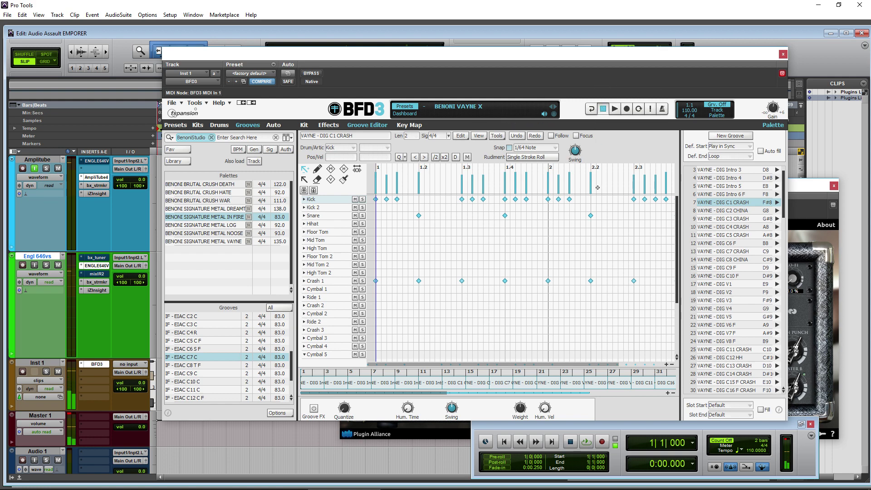
pyautogui.click(782, 54)
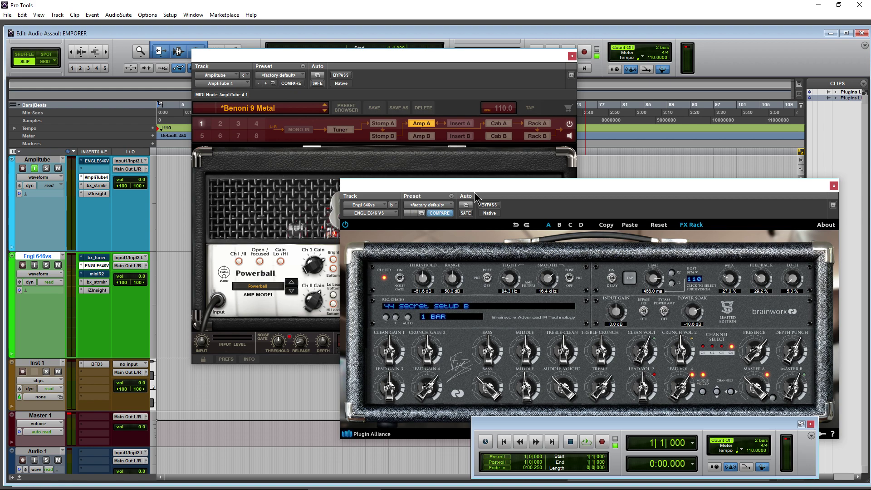
# Reposition the E646 VS window and hide its FX Rack to show the full amp head.
pyautogui.moveTo(510, 193); pyautogui.dragTo(470, 173)
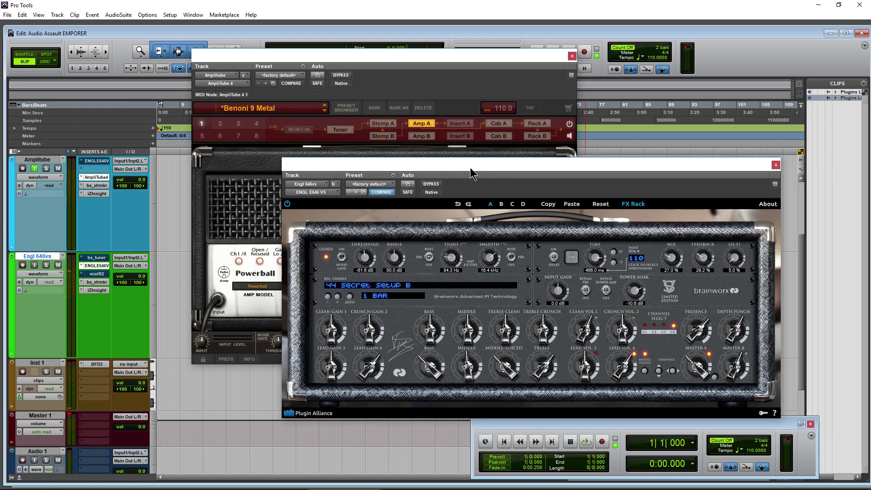
pyautogui.moveTo(548, 165); pyautogui.dragTo(541, 135)
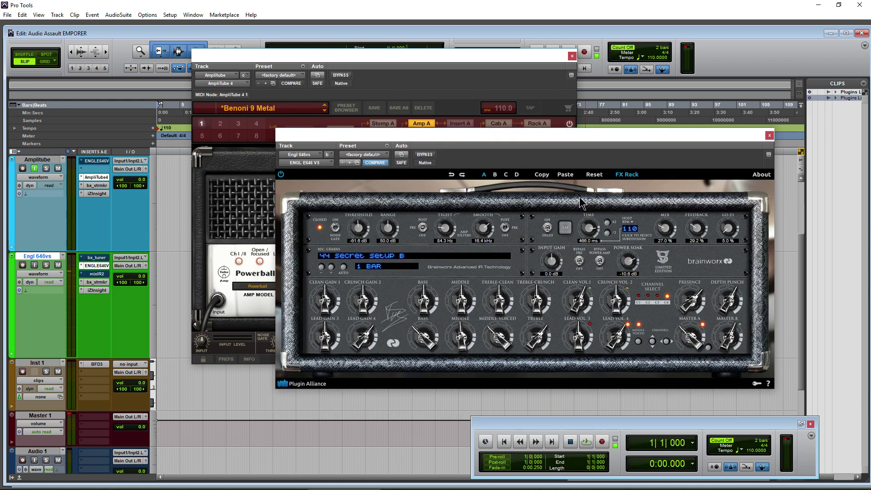
pyautogui.click(627, 175)
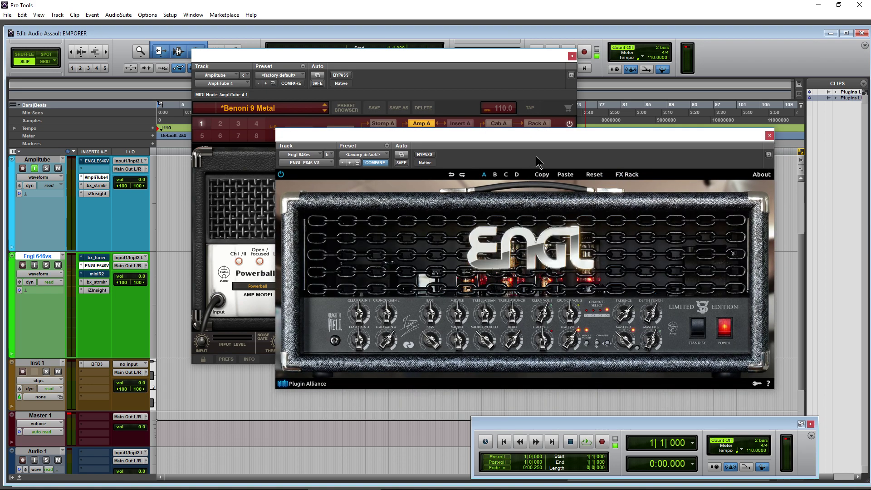
pyautogui.moveTo(537, 141); pyautogui.dragTo(565, 193)
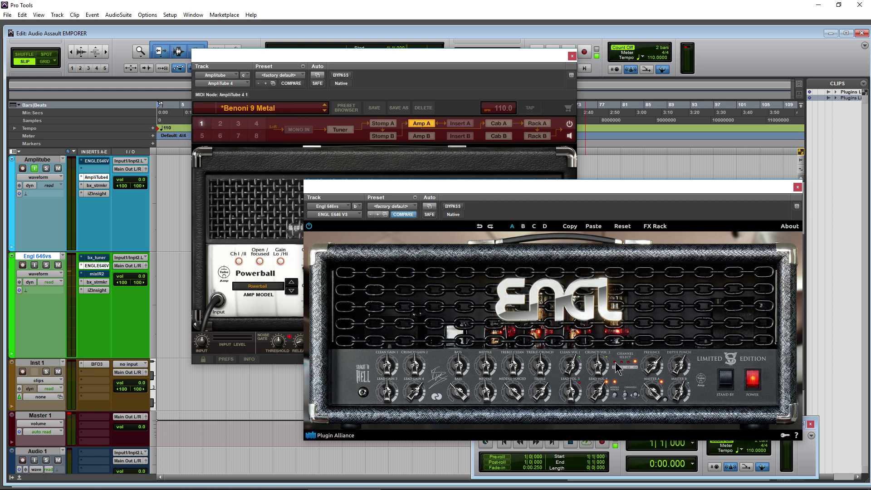
# Close the E646 VS plug-in and set AmpliTube's master output level to -6.1 dB.
pyautogui.click(797, 187)
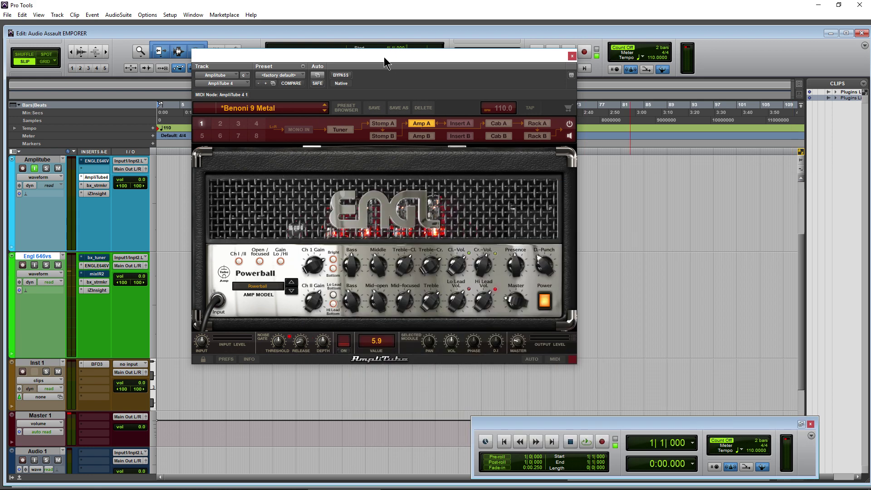
pyautogui.moveTo(379, 56); pyautogui.dragTo(436, 59)
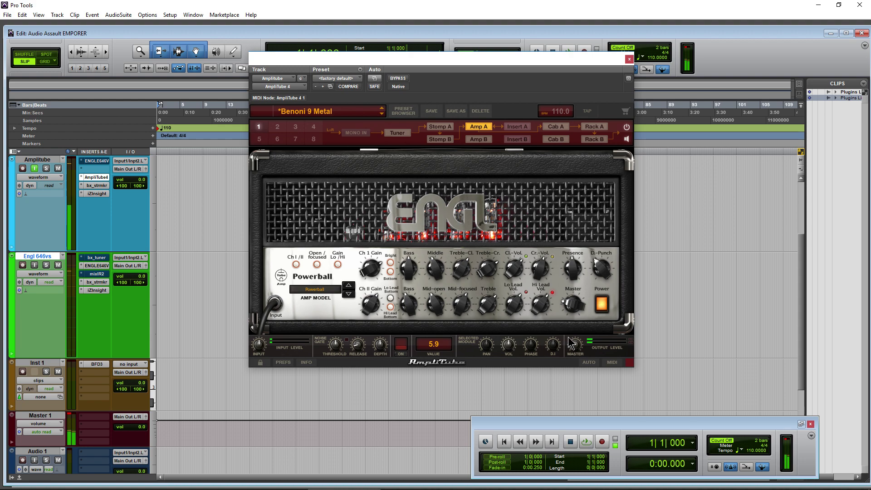
pyautogui.moveTo(580, 352); pyautogui.dragTo(579, 347)
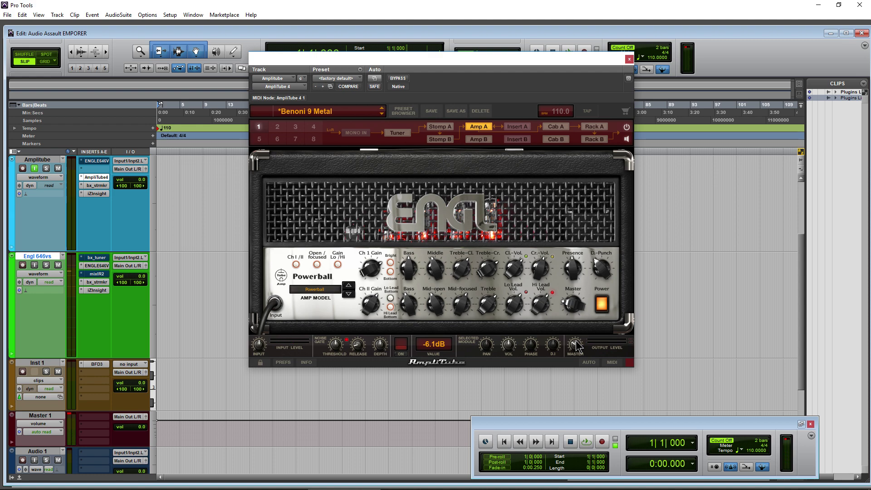
# Load the AmpliTube OverScream distortion pedal into the first slot of Stomp A.
pyautogui.click(448, 128)
pyautogui.click(278, 325)
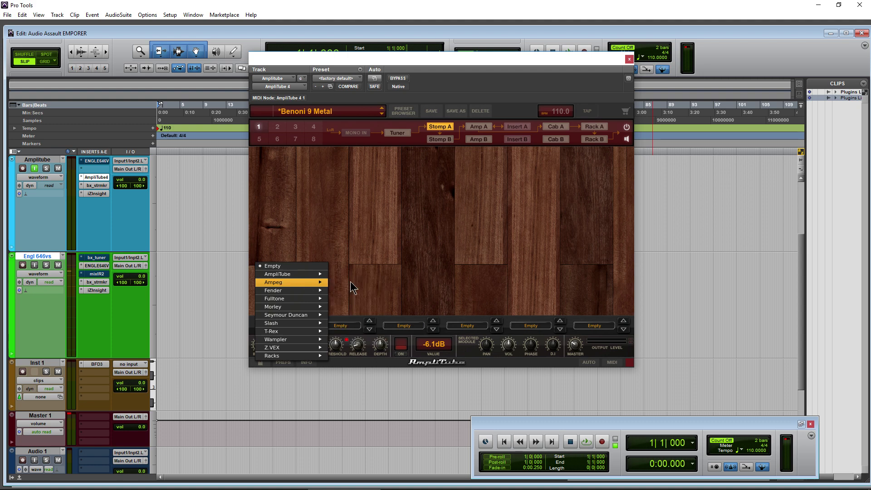
pyautogui.moveTo(278, 274)
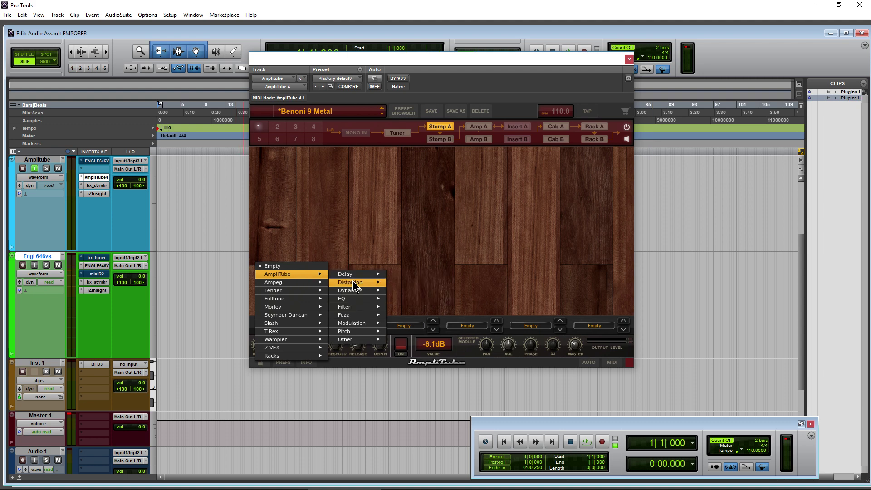
pyautogui.moveTo(352, 283)
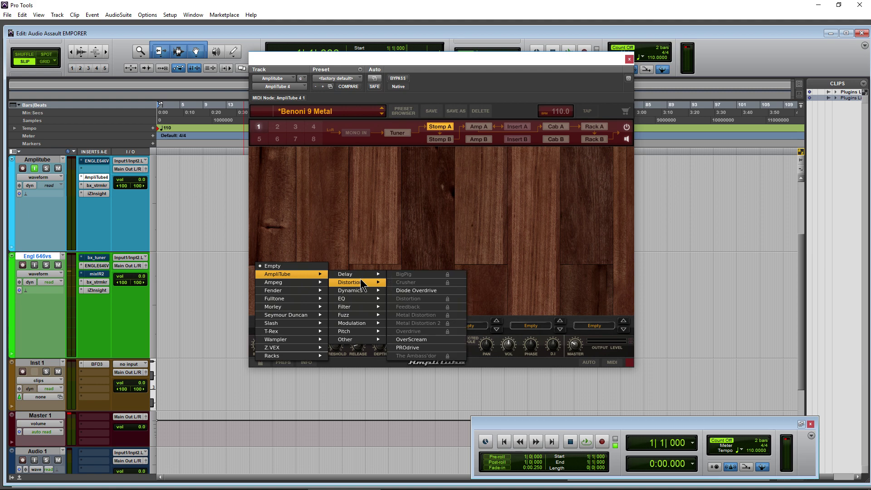
pyautogui.click(407, 339)
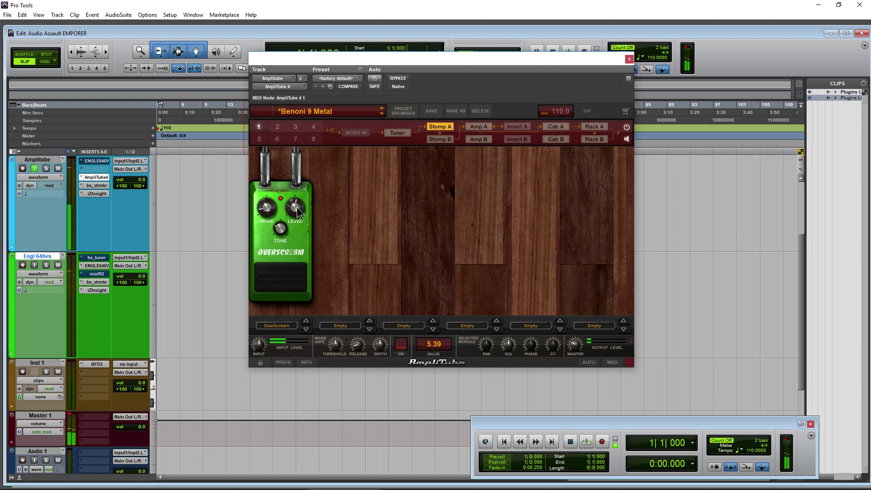
# Compare the tone with the OverScream switched on and off, set its Drive to 0.94, and return to Amp A.
pyautogui.click(296, 287)
pyautogui.click(295, 287)
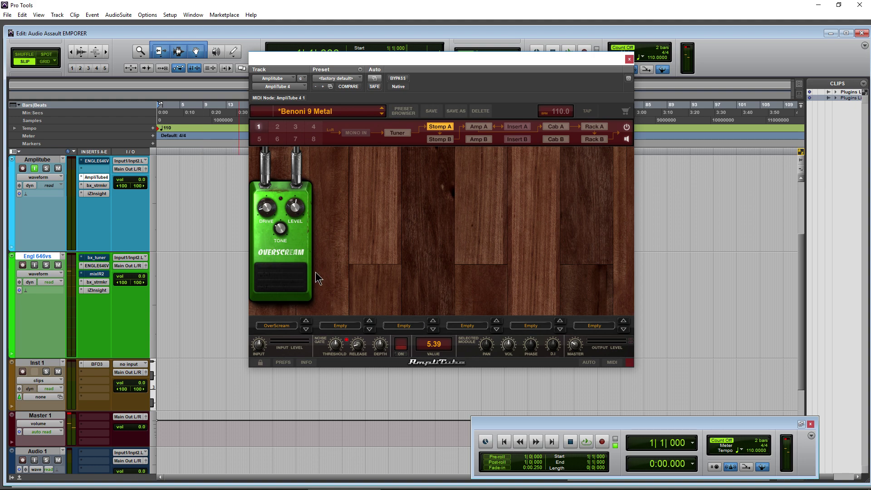
pyautogui.moveTo(270, 206); pyautogui.dragTo(271, 212)
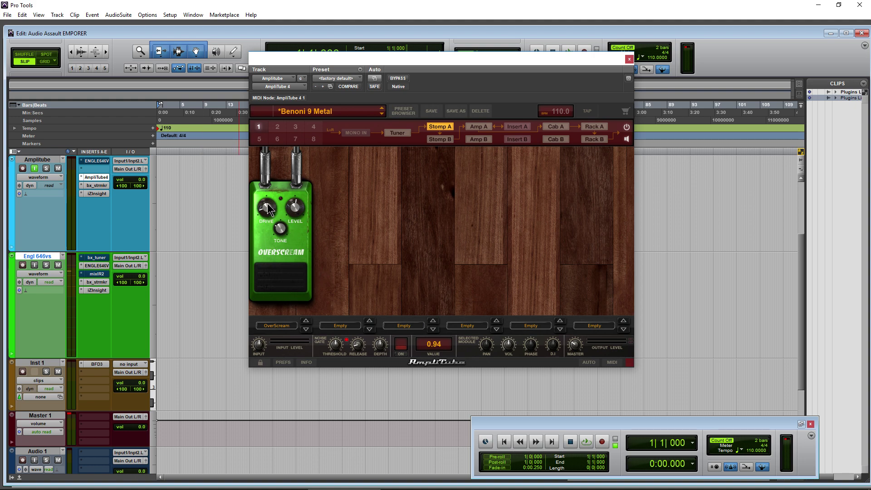
pyautogui.click(281, 275)
pyautogui.click(480, 127)
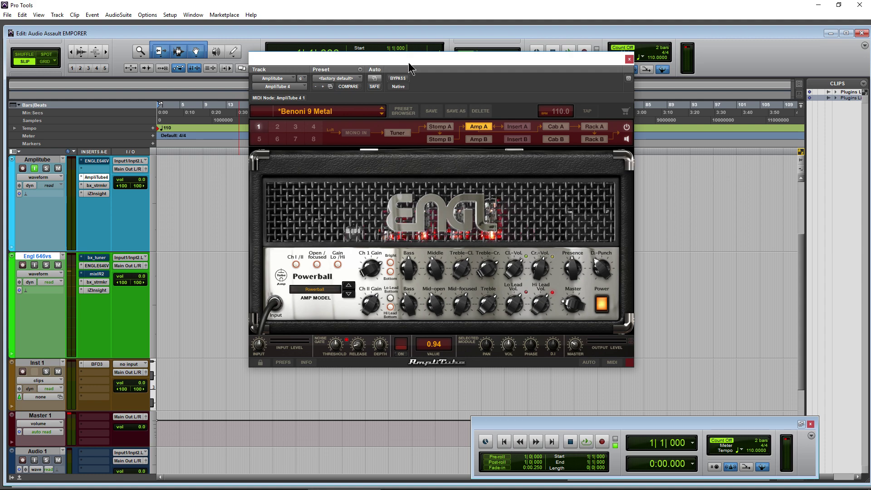
pyautogui.moveTo(409, 63); pyautogui.dragTo(481, 58)
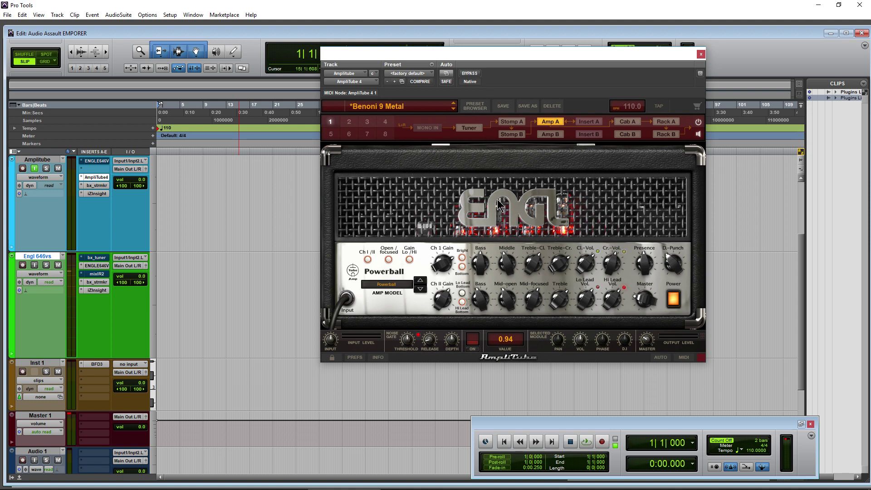
# Switch to the IK Multimedia page in Chrome and examine the free AmpliTube Custom Shop's included gear and features.
pyautogui.moveTo(130, 488)
pyautogui.click(178, 484)
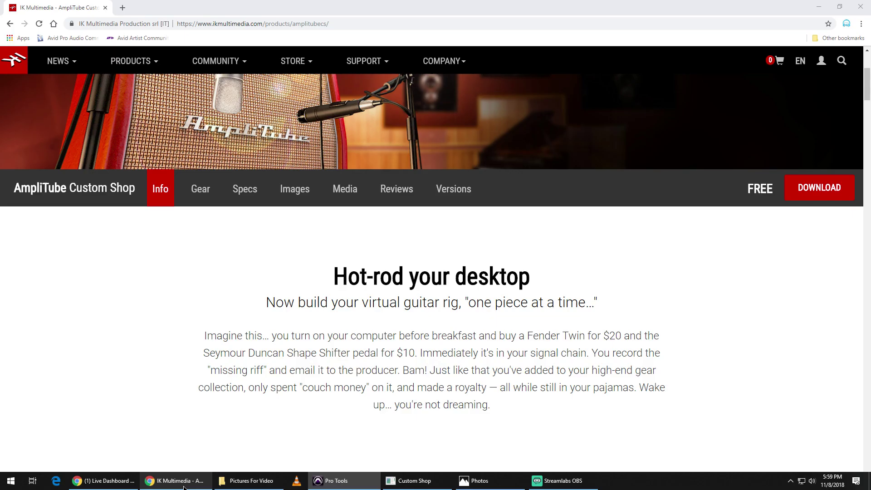
pyautogui.scroll(-20, 402, 334)
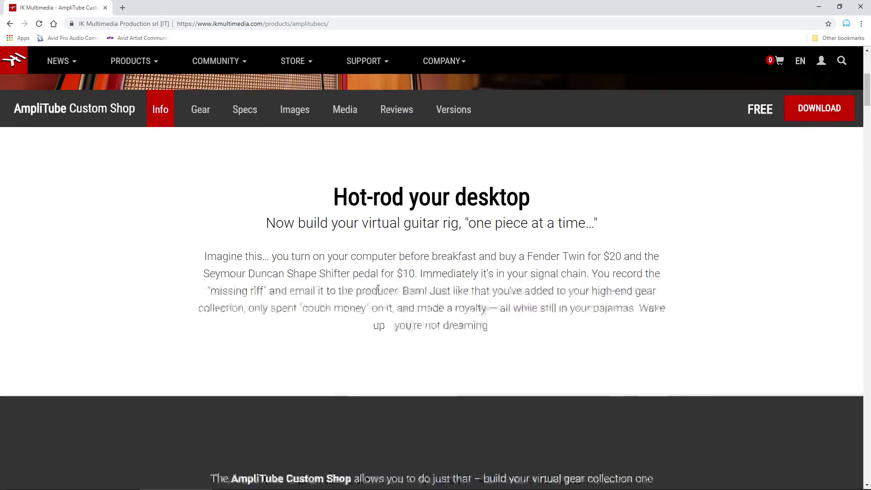
pyautogui.scroll(-8, 376, 286)
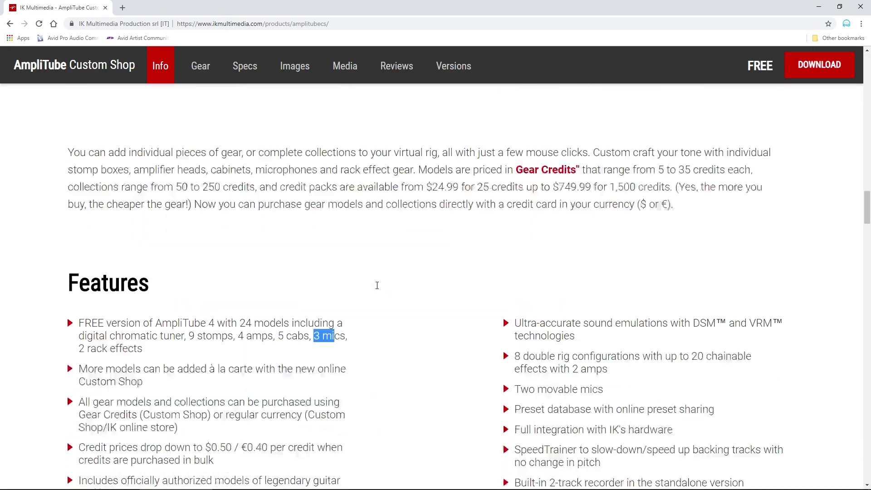
pyautogui.scroll(6, 376, 288)
pyautogui.moveTo(285, 260); pyautogui.dragTo(366, 259)
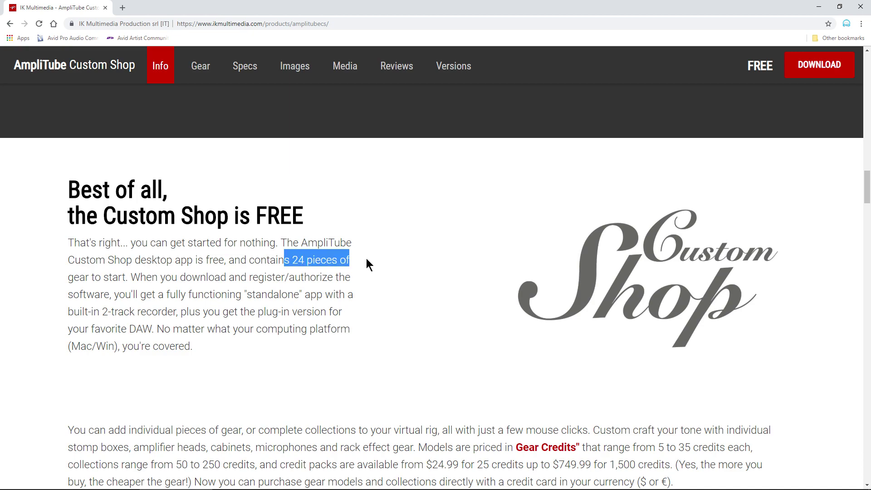
pyautogui.click(350, 272)
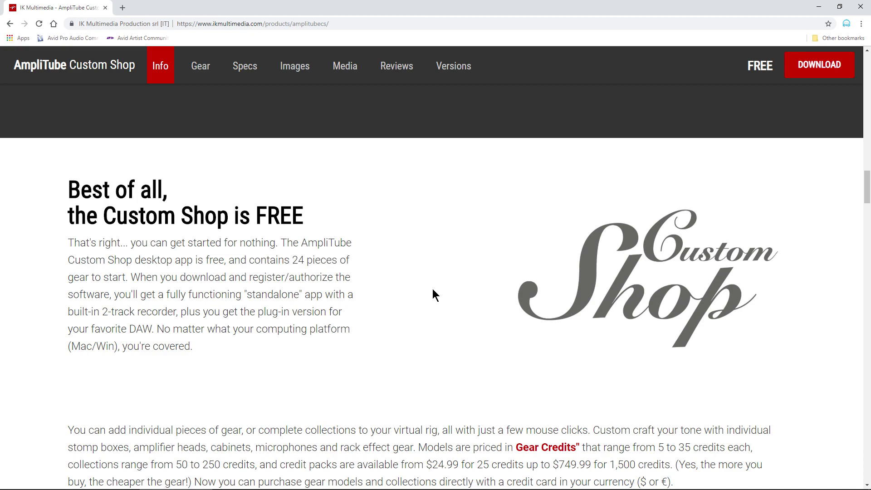
# Switch from the Custom Shop page back to Pro Tools and examine the available amp models for Amp A, including the ENGL ones.
pyautogui.scroll(-1, 391, 289)
pyautogui.scroll(3, 391, 287)
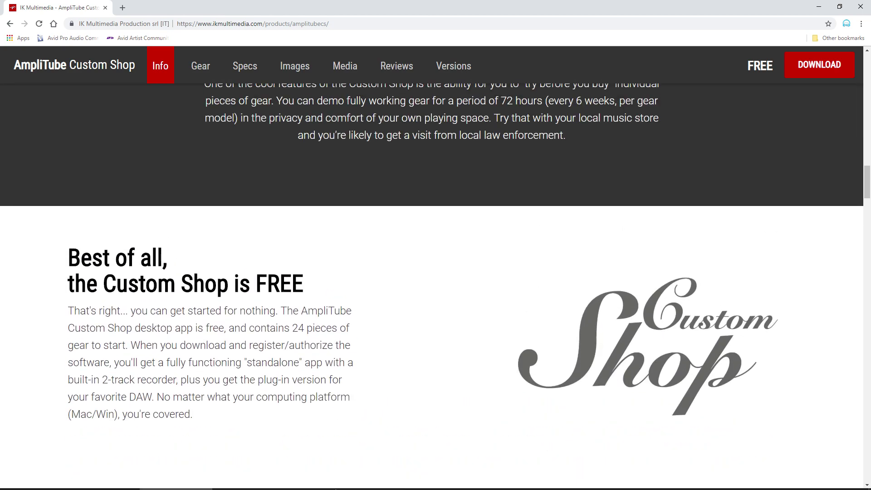
pyautogui.click(336, 481)
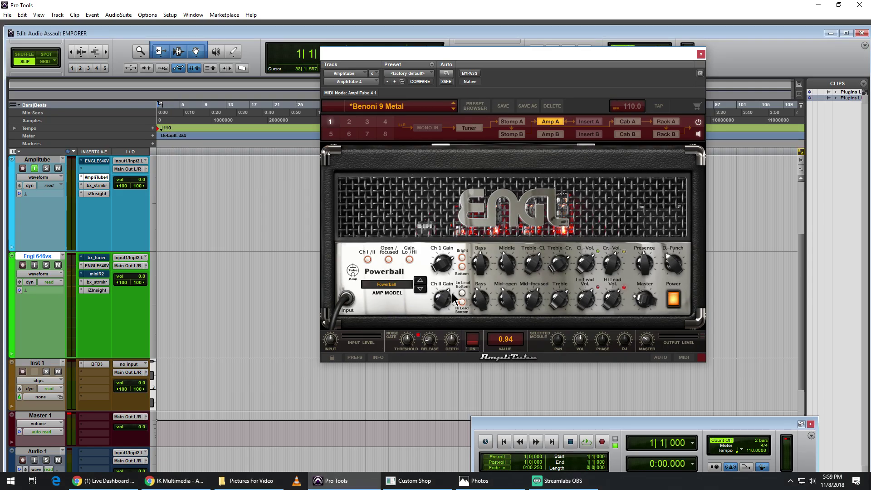
pyautogui.click(378, 284)
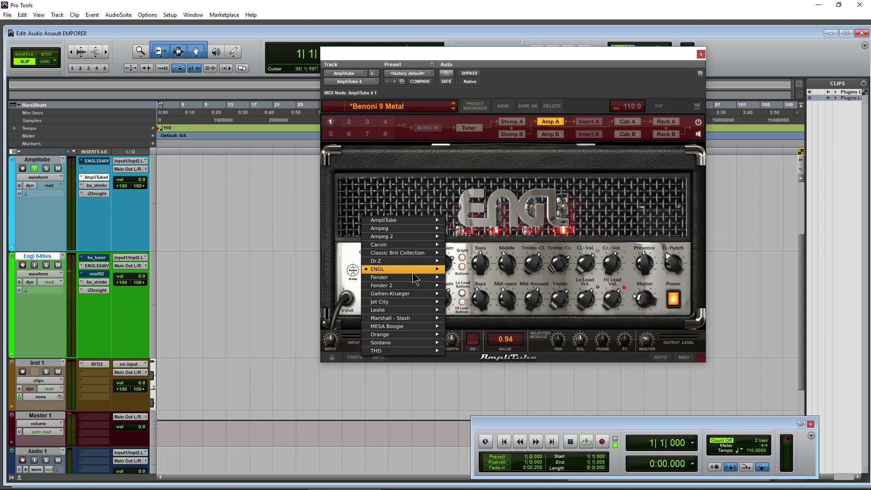
pyautogui.moveTo(417, 319)
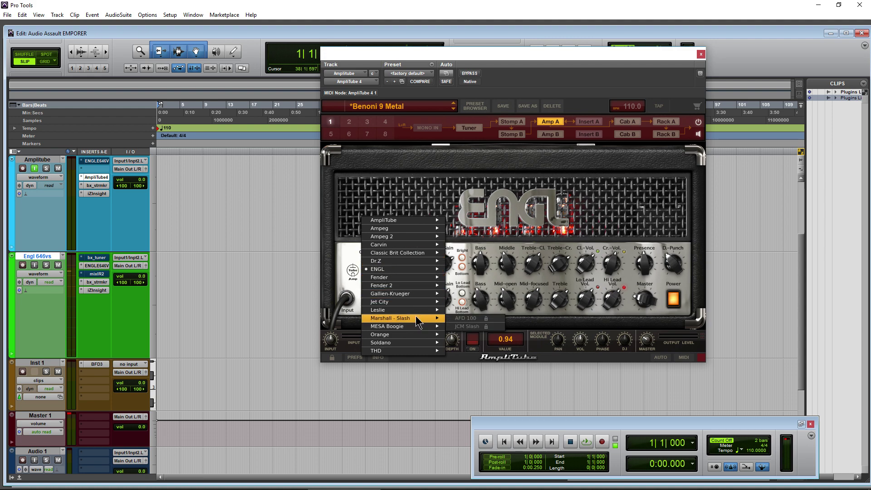
pyautogui.moveTo(417, 272)
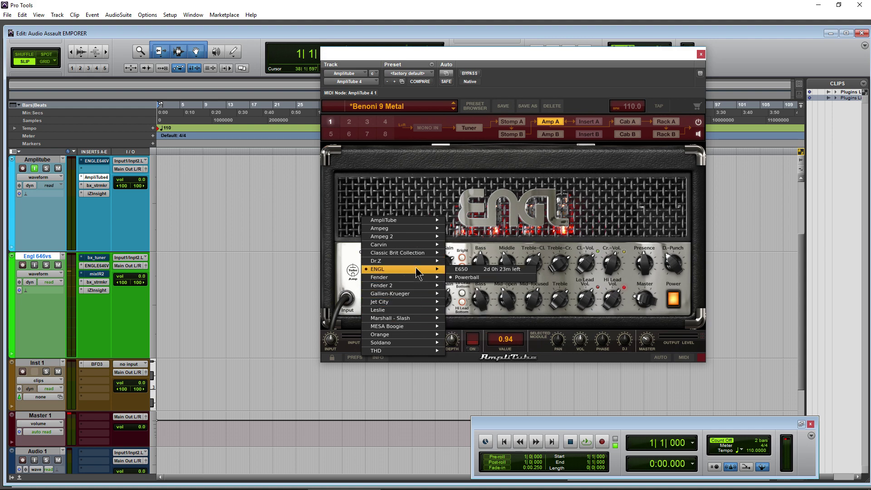
pyautogui.click(491, 213)
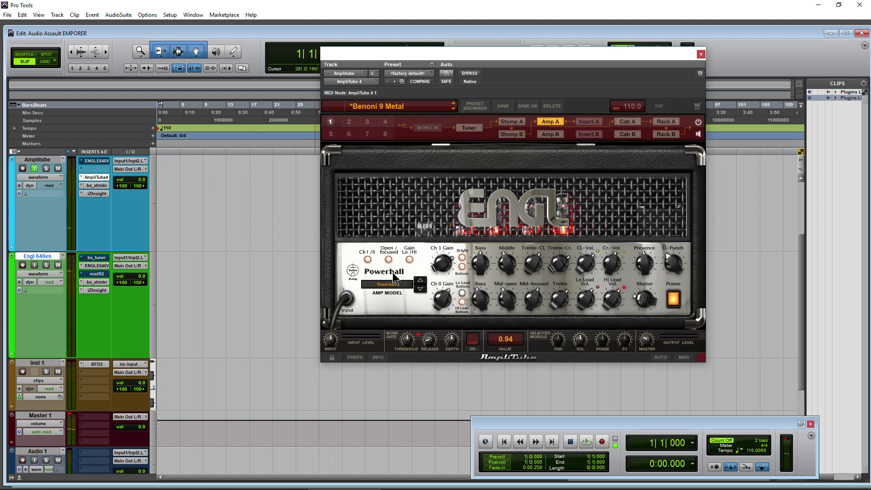
# Compare the Powerball amp's tone on channel I with channel II, returning it to channel II.
pyautogui.click(368, 262)
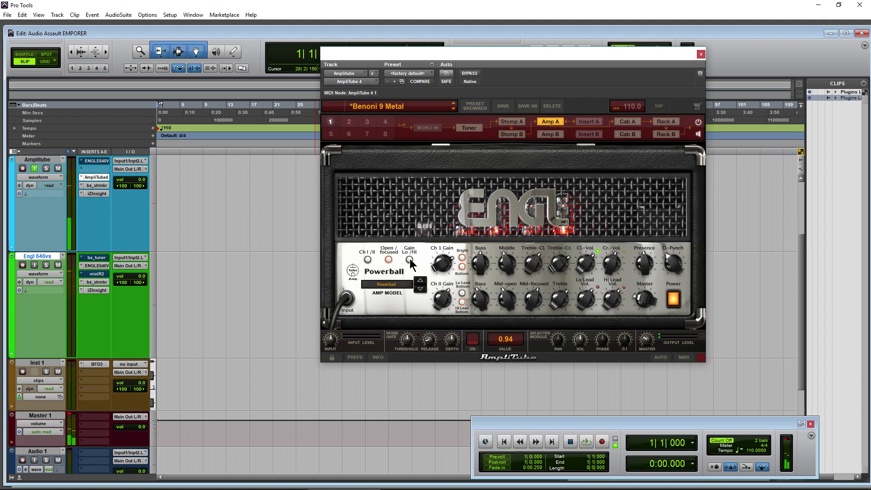
pyautogui.click(366, 260)
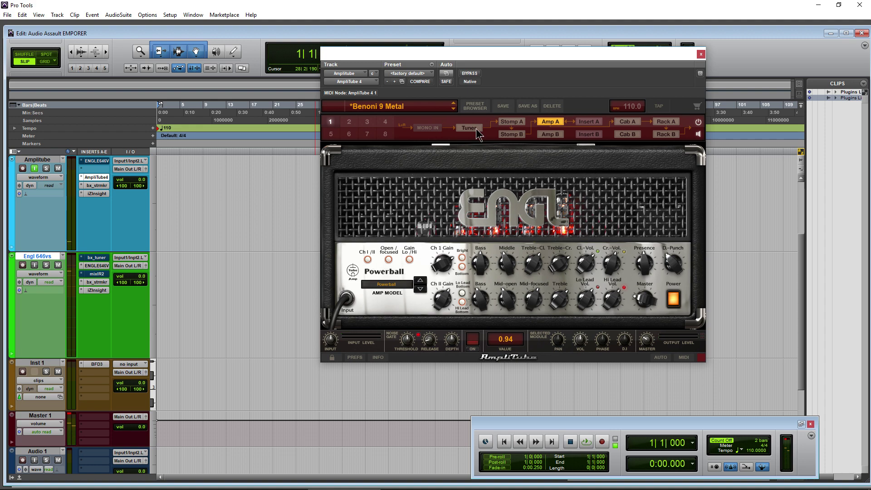
# Compare the E 412 PRO XXL and E 412 Standard cabinets in Cab A, keep the E 412 PRO XXL, and return to Amp A.
pyautogui.moveTo(496, 59); pyautogui.dragTo(505, 59)
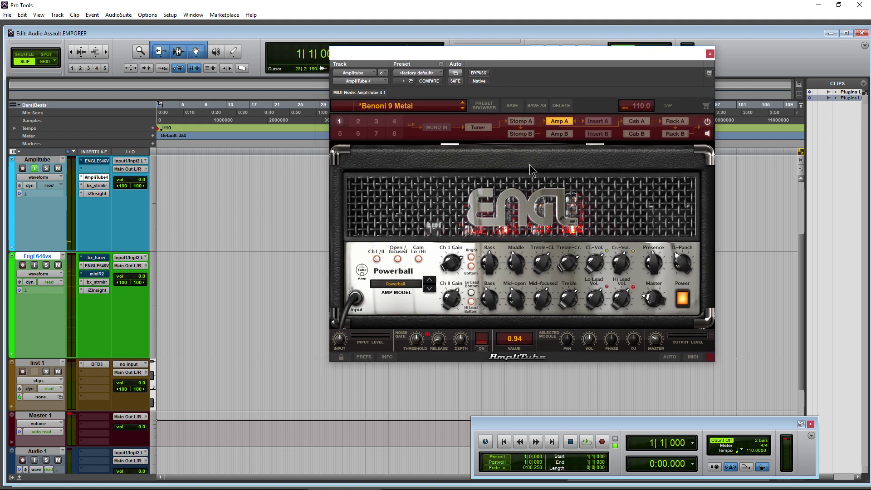
pyautogui.click(645, 121)
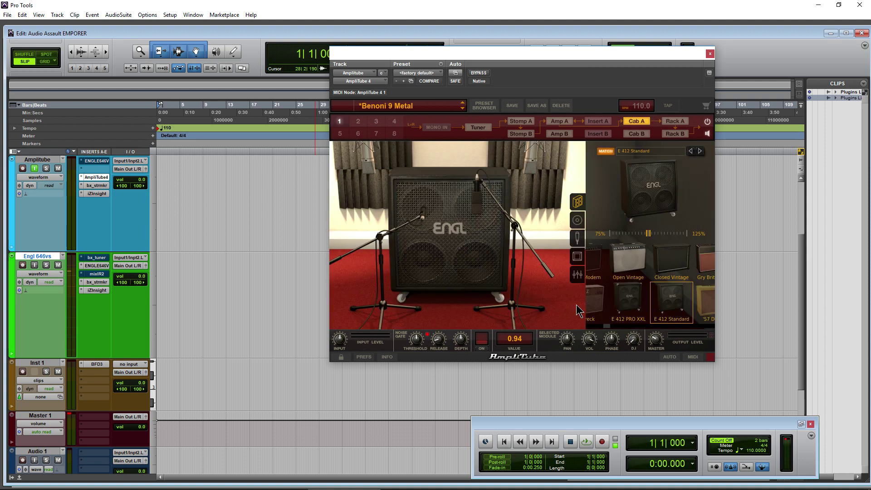
pyautogui.click(630, 309)
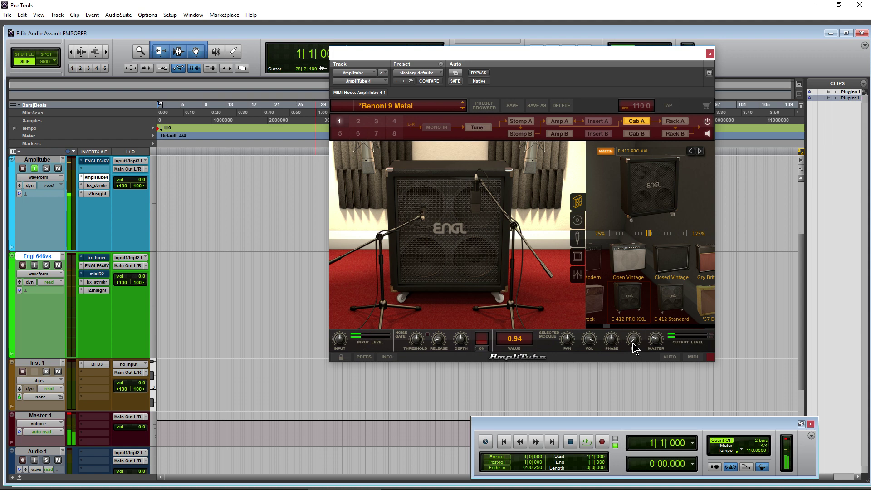
pyautogui.click(673, 301)
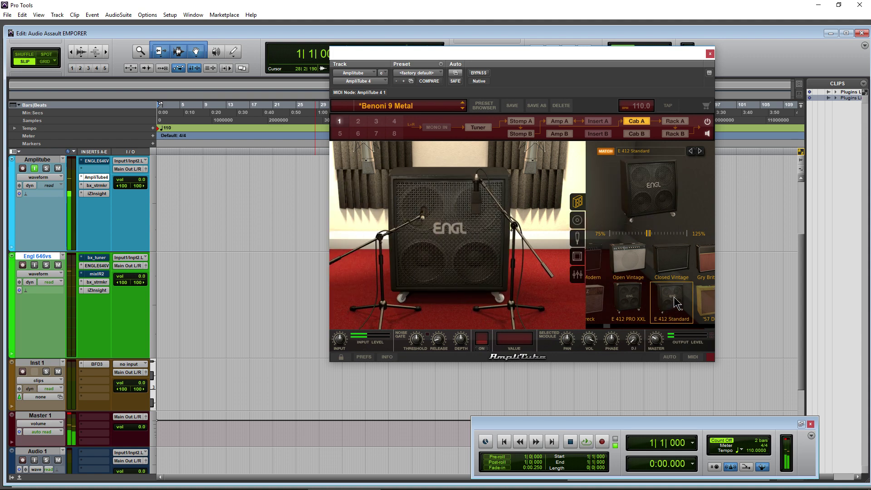
pyautogui.click(632, 312)
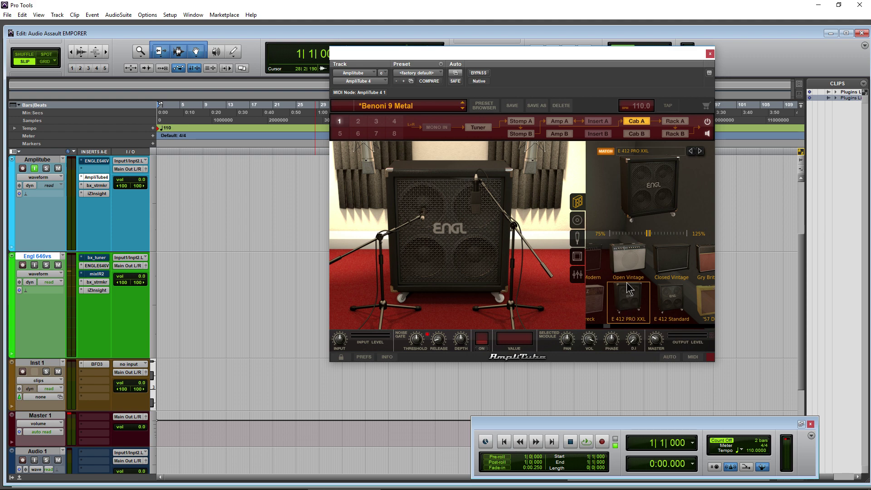
pyautogui.click(559, 121)
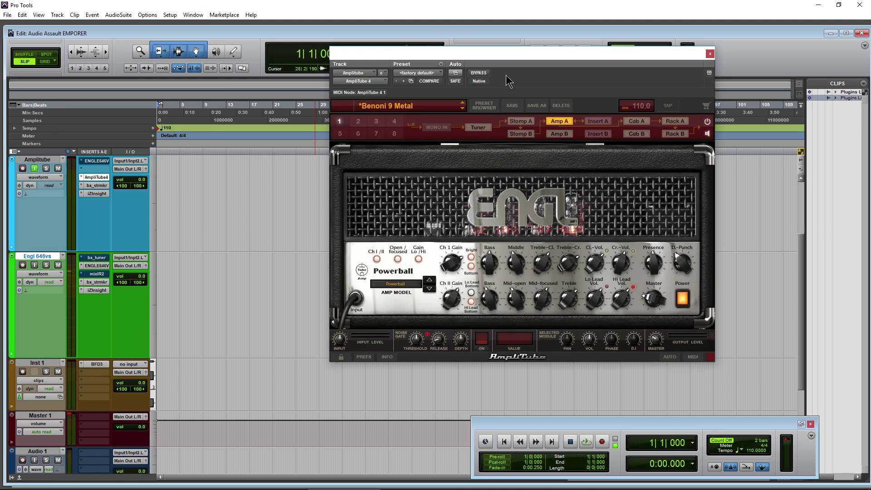
pyautogui.moveTo(499, 52); pyautogui.dragTo(519, 52)
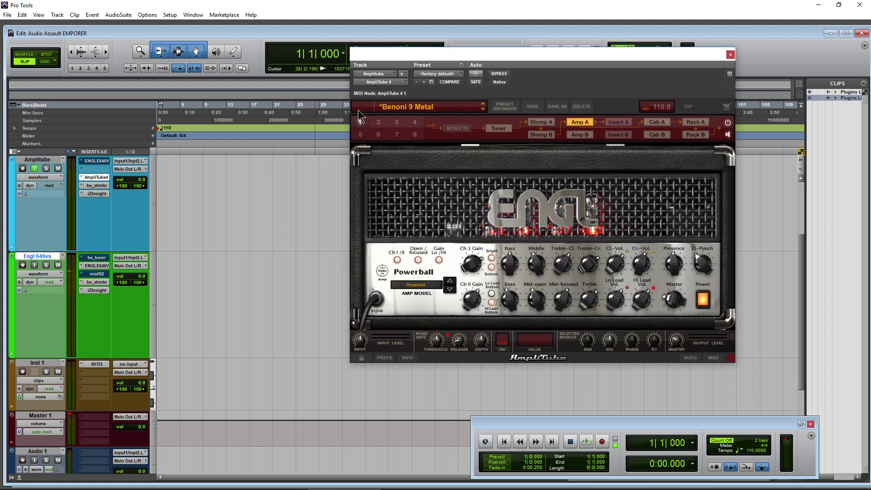
# Turn off input monitoring on the Amplitube track.
pyautogui.scroll(-3, 176, 277)
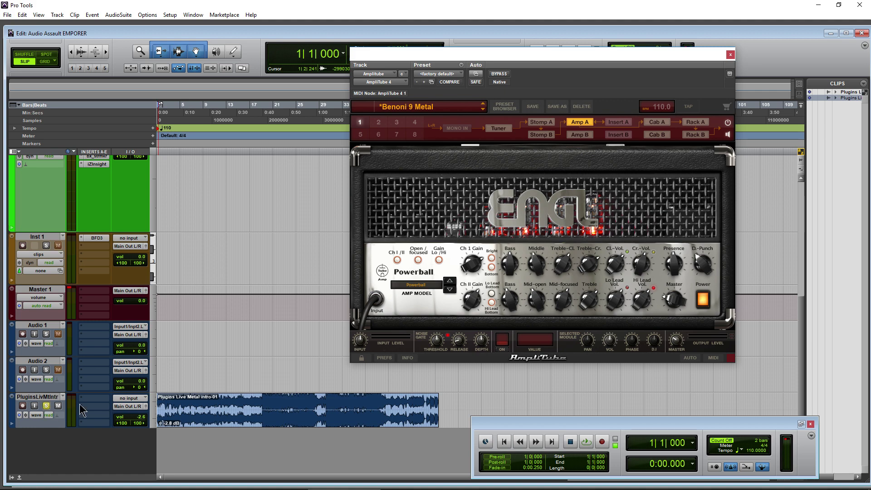
pyautogui.scroll(5, 204, 361)
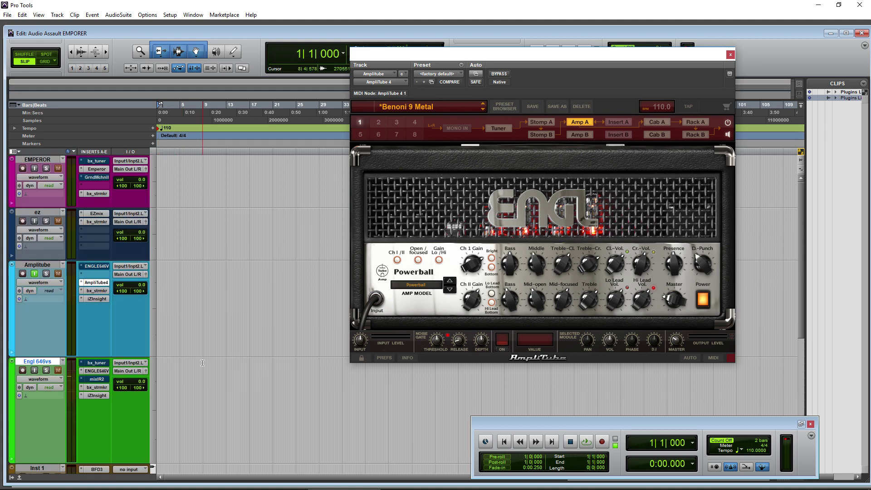
pyautogui.click(34, 273)
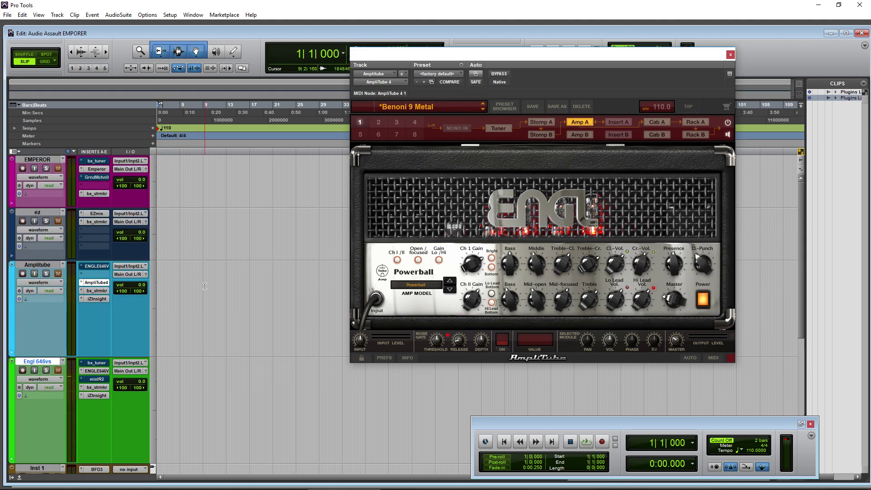
pyautogui.moveTo(483, 52); pyautogui.dragTo(485, 56)
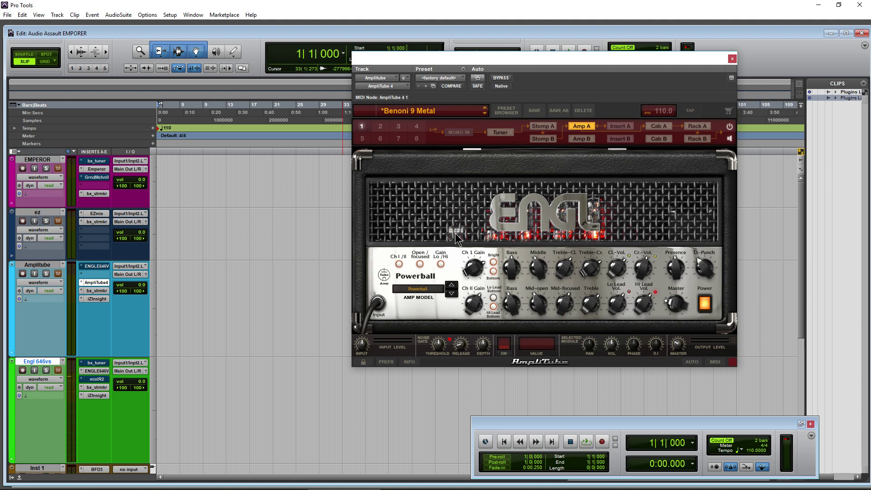
# Turn the Amplitube track's input monitoring back on and move the solo from the PluginsLivMtlIntr track to the Amplitube track.
pyautogui.click(35, 273)
pyautogui.scroll(-5, 138, 386)
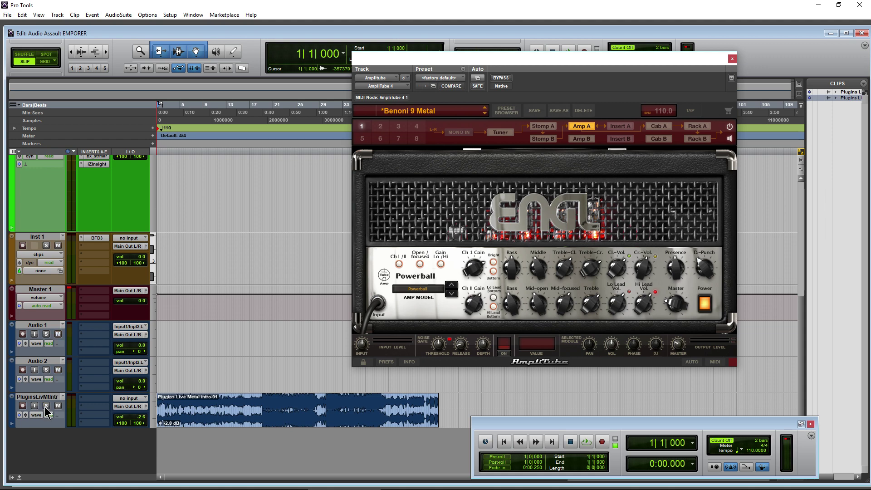
pyautogui.click(46, 406)
pyautogui.scroll(5, 25, 303)
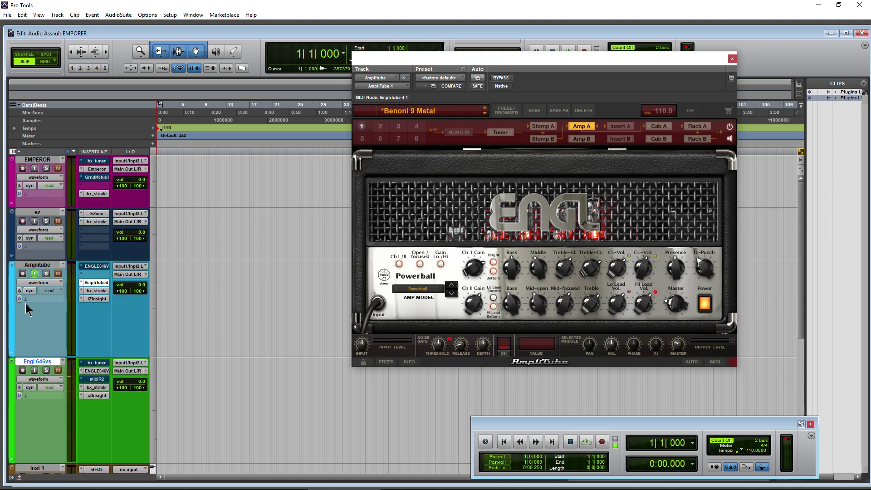
pyautogui.click(46, 273)
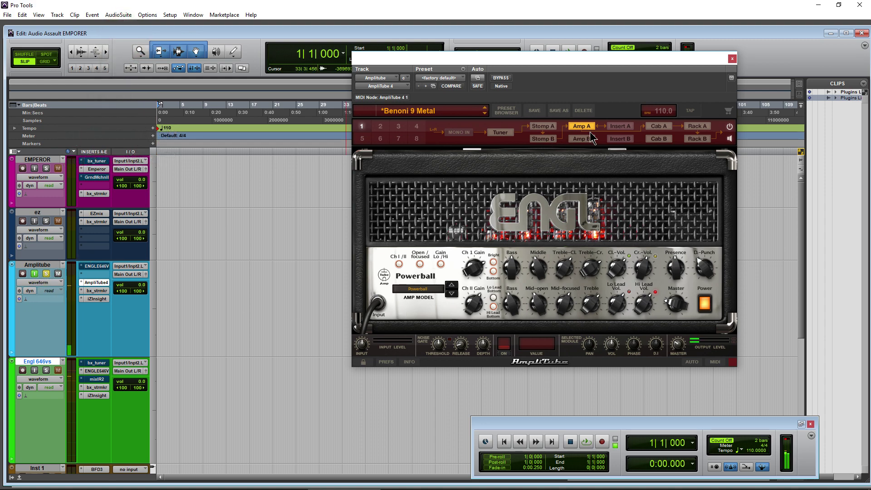
# Try to open the Insert A module, view its online purchase page, and close the page and the notice.
pyautogui.click(626, 128)
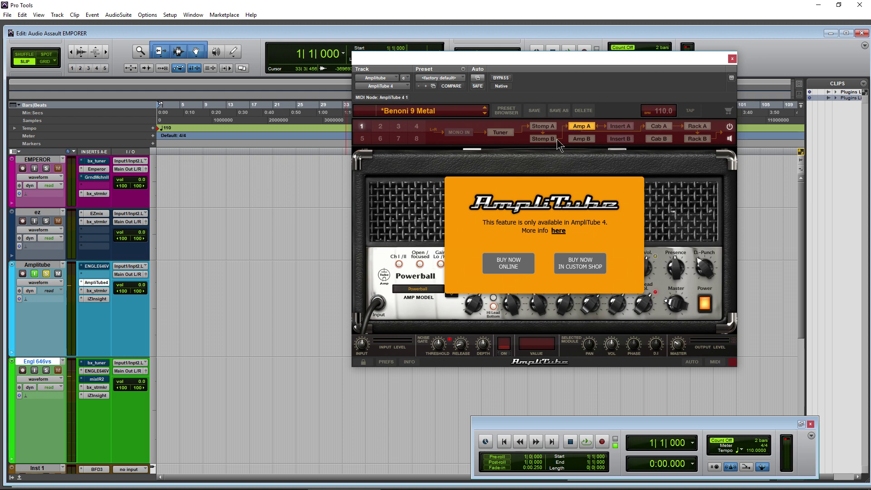
pyautogui.click(503, 268)
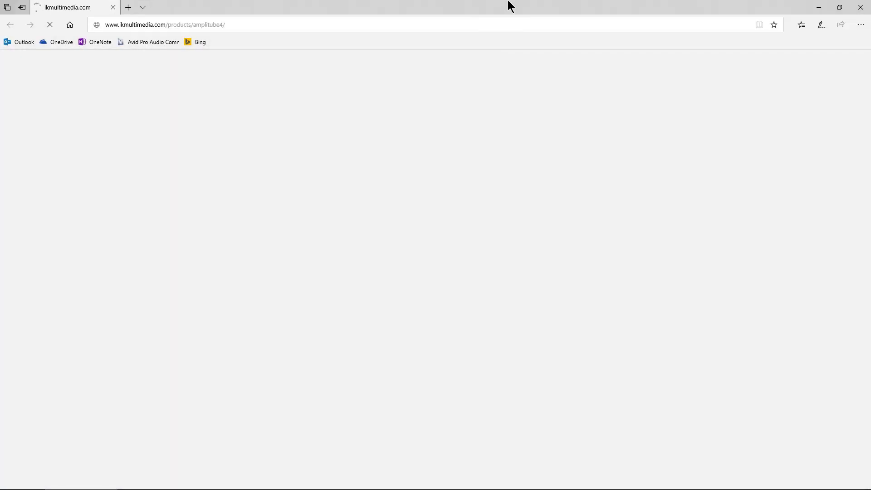
pyautogui.click(860, 8)
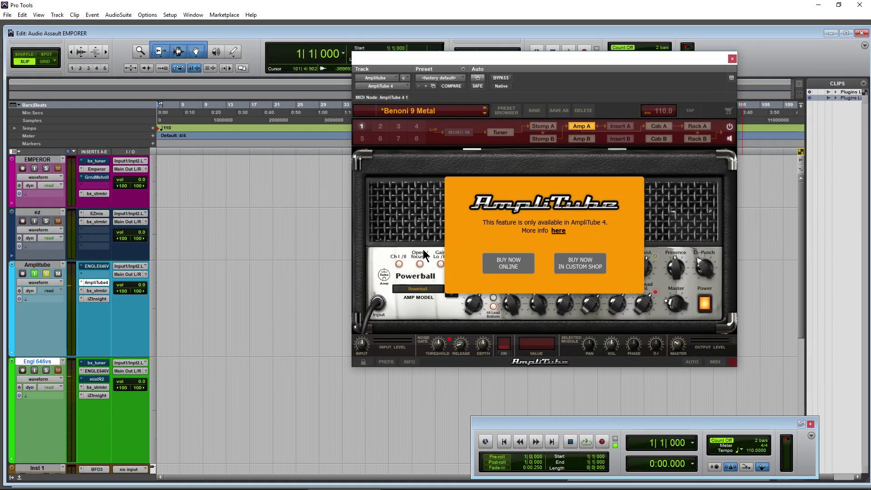
pyautogui.click(458, 303)
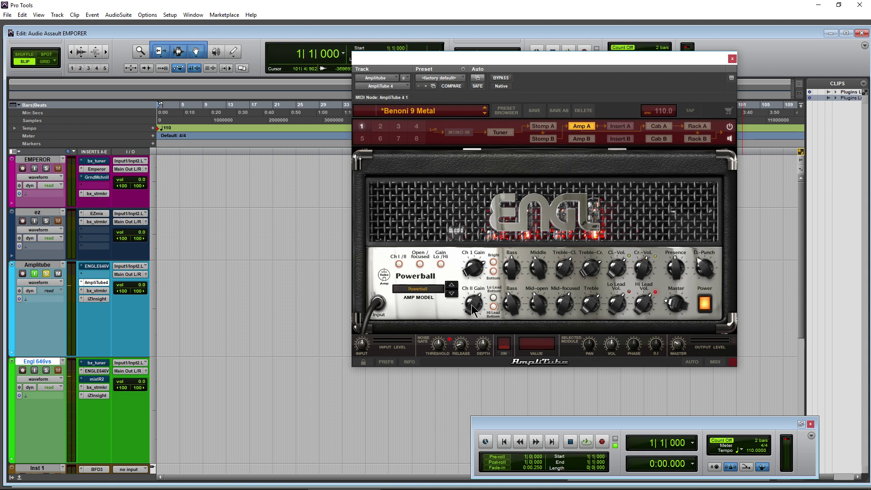
# Review the modules in AmpliTube's signal chain: Cab A, Rack A, Amp A and Stomp A.
pyautogui.moveTo(472, 304)
pyautogui.click(658, 127)
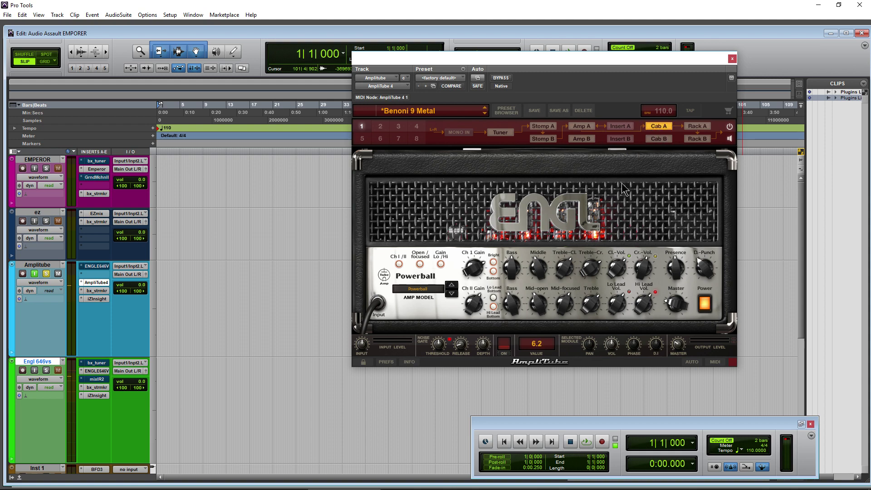
pyautogui.click(698, 127)
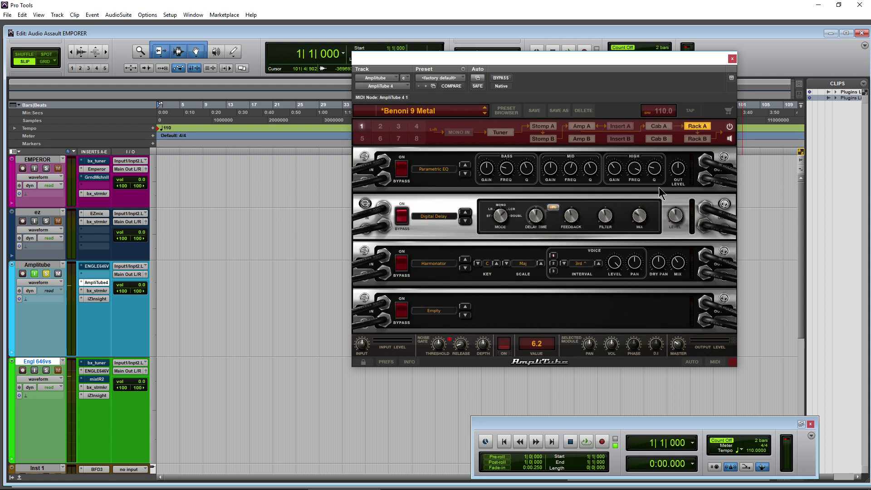
pyautogui.click(582, 126)
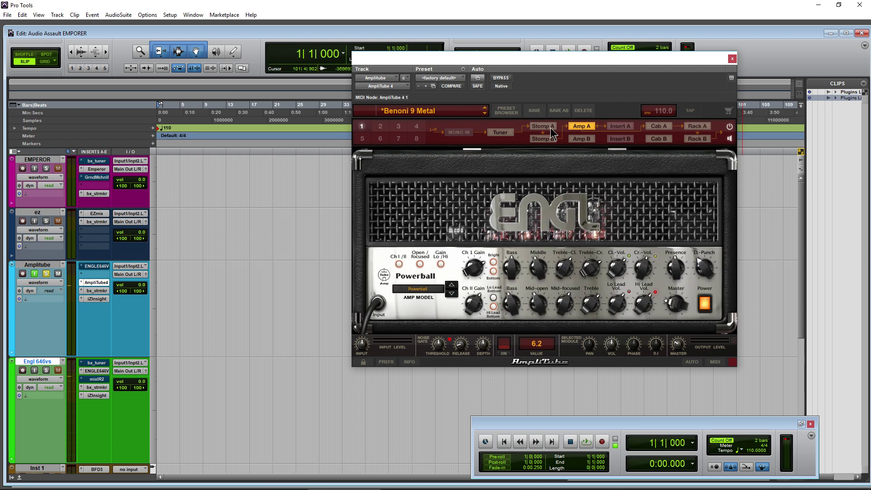
pyautogui.click(550, 127)
# Open AmpliTube's tuner, switch it on and off again, and return to Amp A.
pyautogui.click(500, 133)
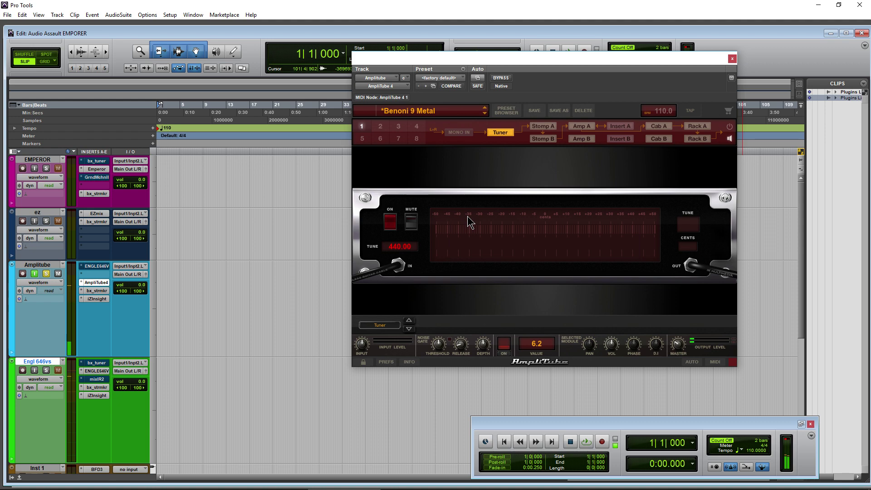
pyautogui.click(390, 221)
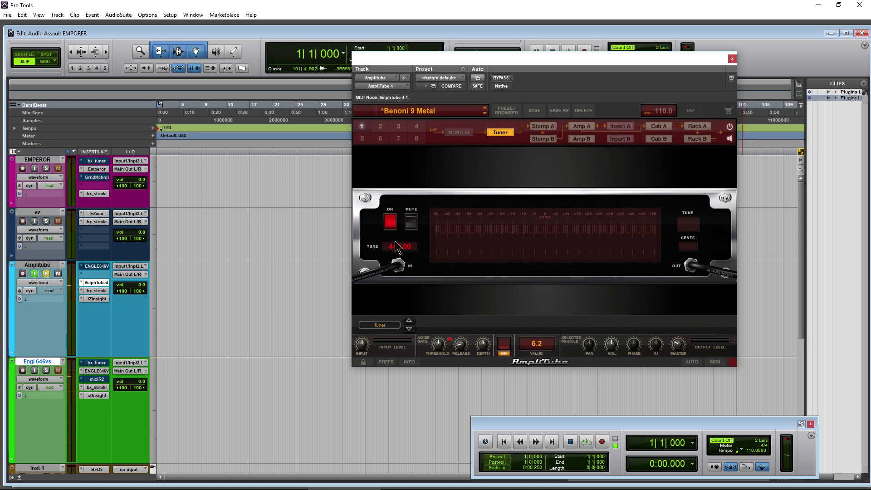
pyautogui.click(390, 221)
pyautogui.click(583, 127)
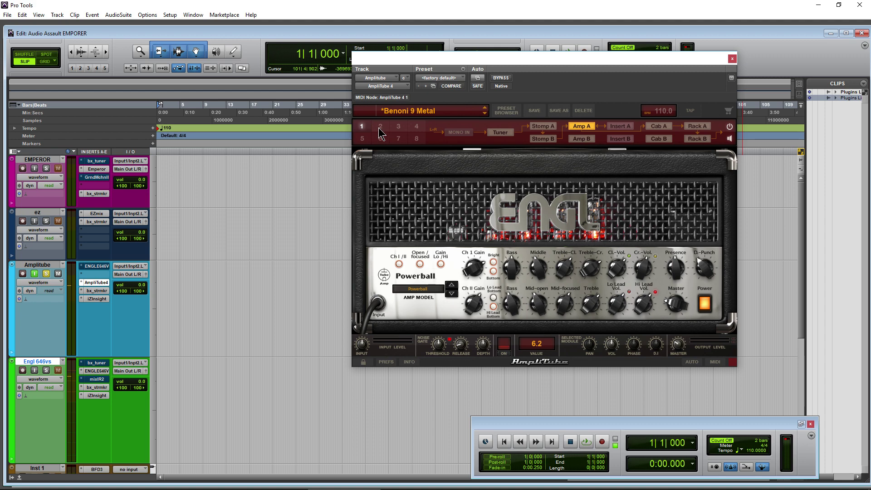
# Select AmpliTube's signal routing configurations 3, 7 and 8 in turn.
pyautogui.click(398, 127)
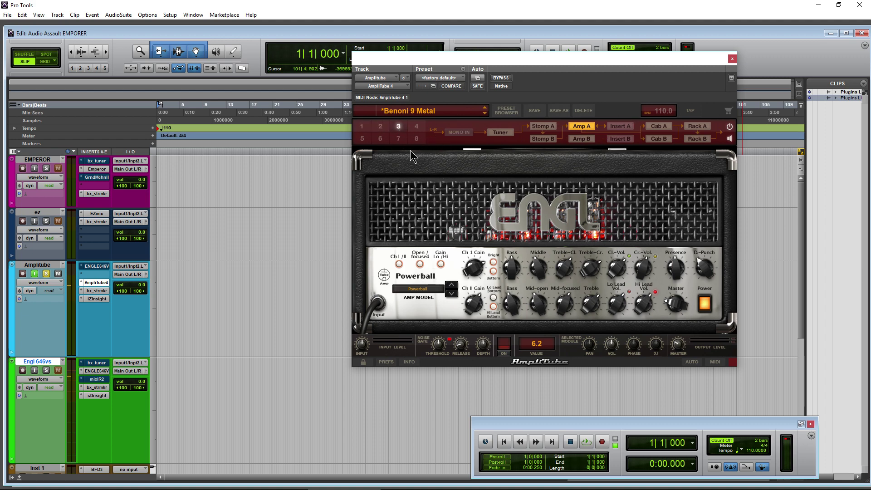
pyautogui.click(395, 138)
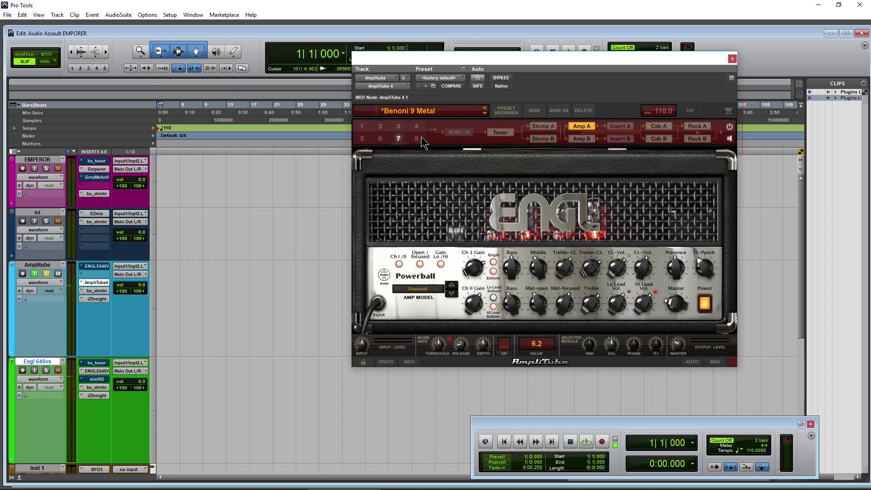
pyautogui.click(417, 139)
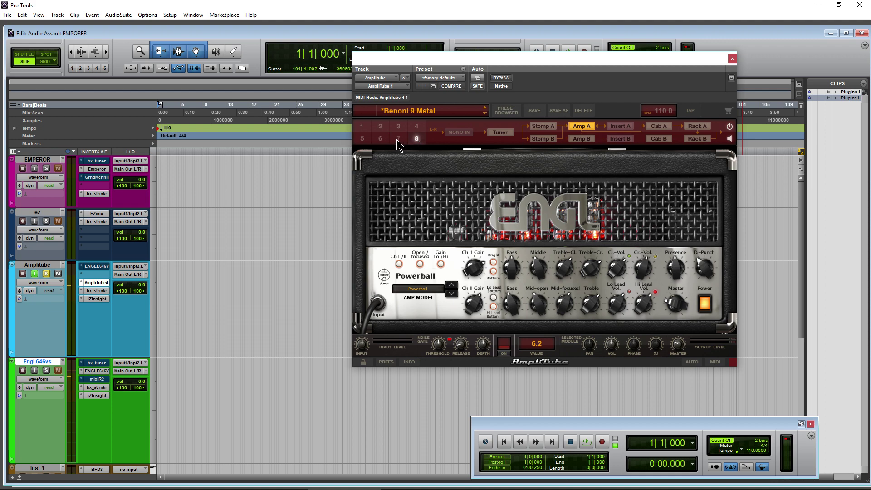
# Switch AmpliTube back to signal routing configuration 1.
pyautogui.click(362, 137)
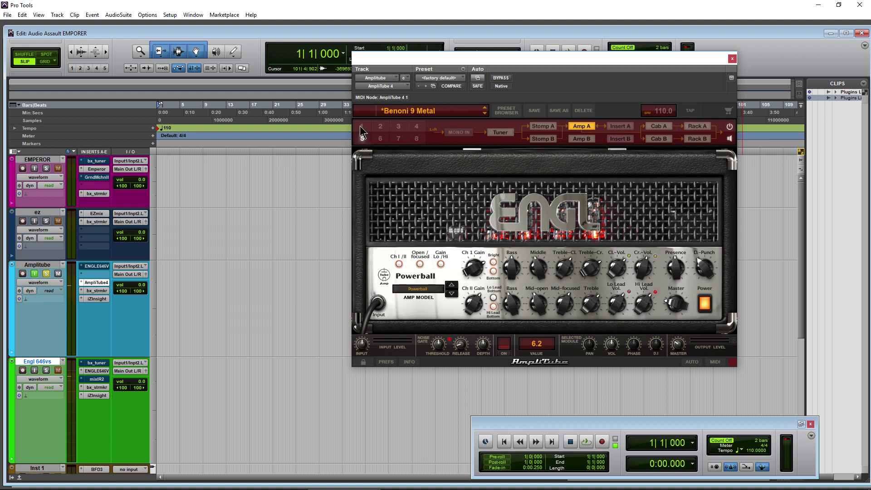
pyautogui.click(361, 127)
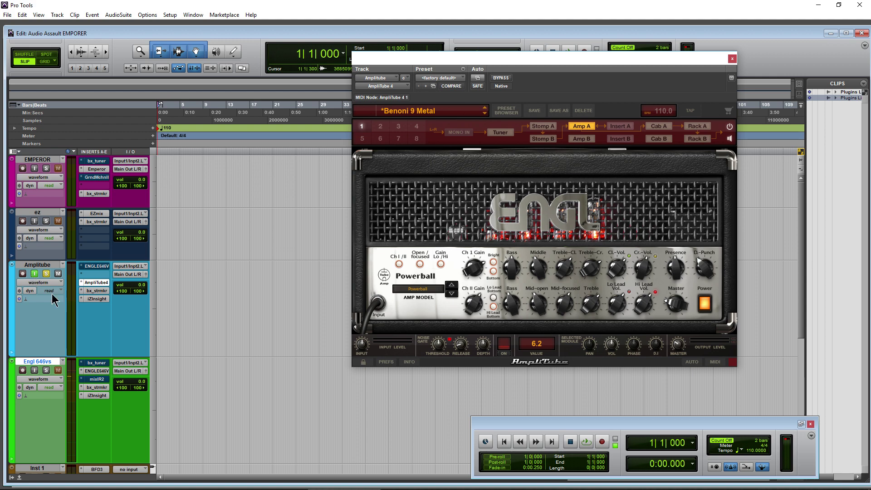
# View the ENGL E646 VS plug-in on the Engl 646vs track alongside AmpliTube, and close it again.
pyautogui.moveTo(424, 61); pyautogui.dragTo(437, 58)
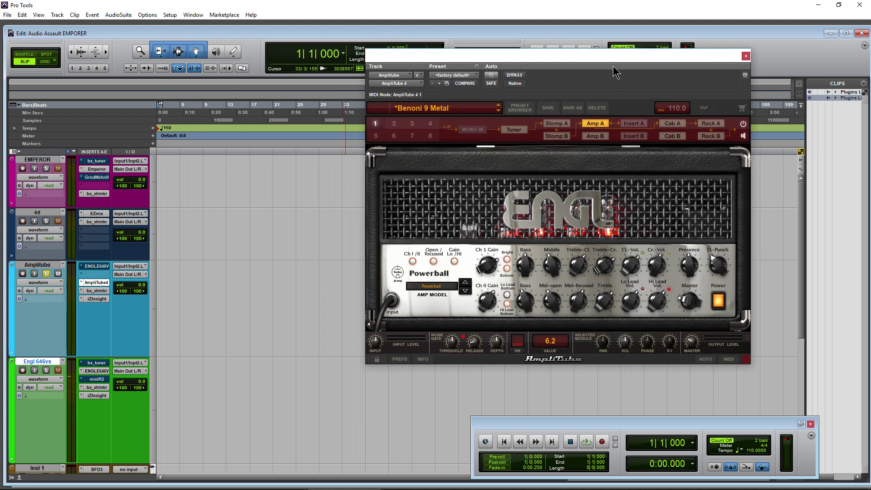
pyautogui.click(96, 371)
pyautogui.moveTo(499, 51); pyautogui.dragTo(472, 135)
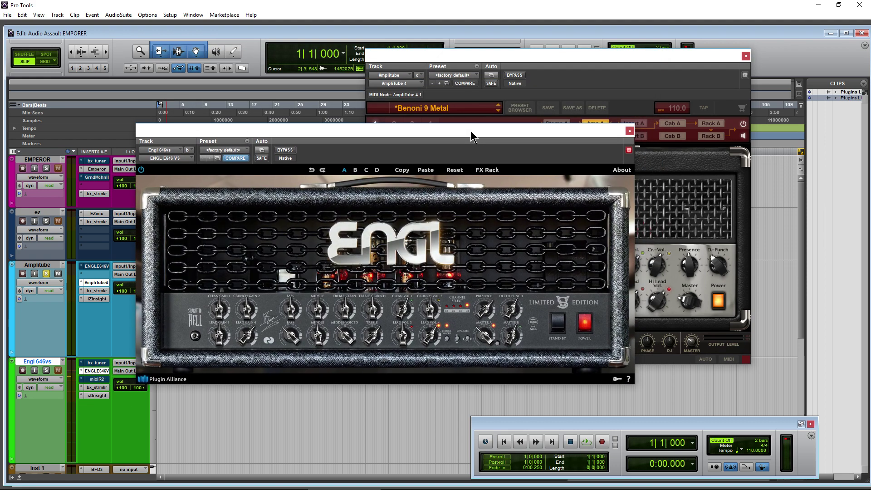
pyautogui.click(629, 132)
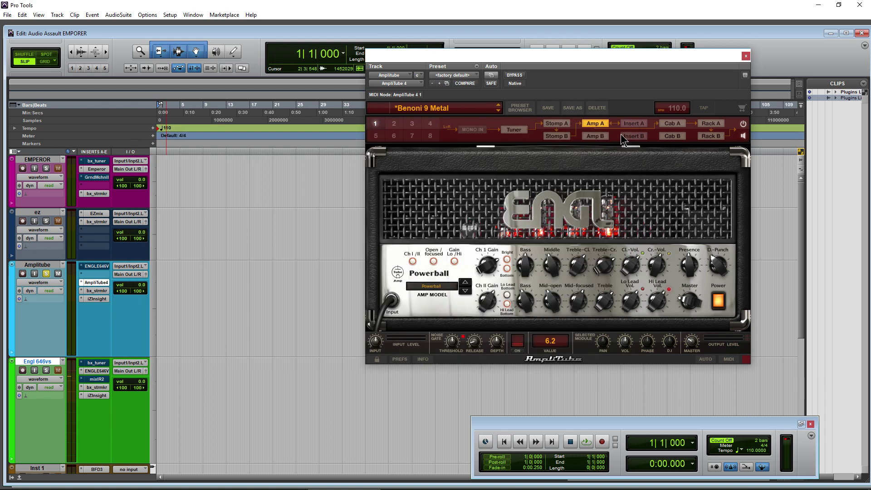
# Reposition the AmpliTube window and show the session's lower tracks, down to the Plugins Live Metal intro clip.
pyautogui.moveTo(573, 53); pyautogui.dragTo(536, 53)
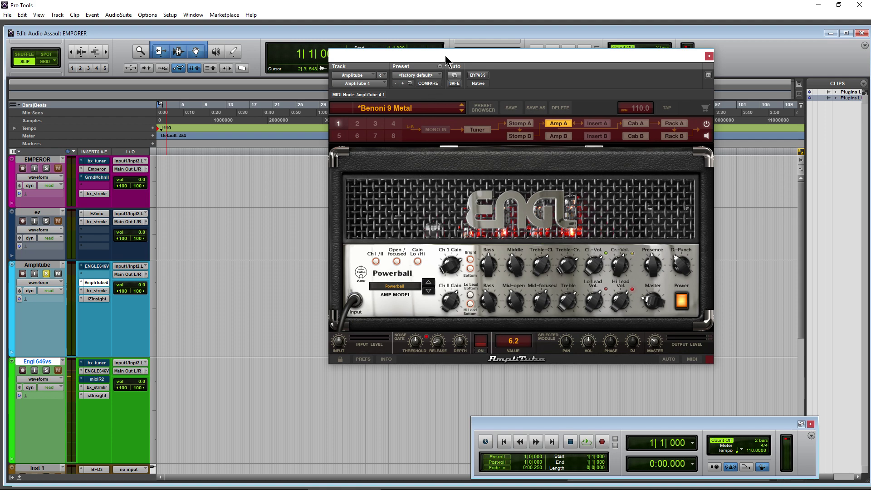
pyautogui.moveTo(445, 56); pyautogui.dragTo(470, 51)
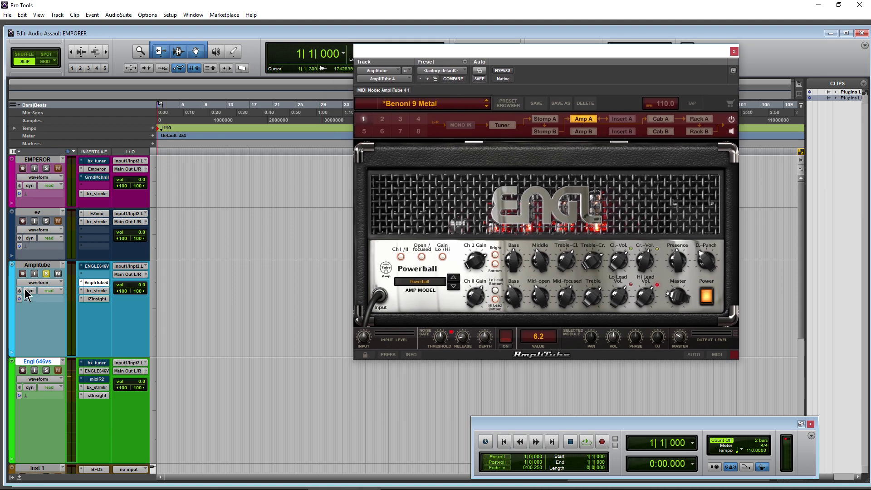
pyautogui.scroll(-5, 50, 338)
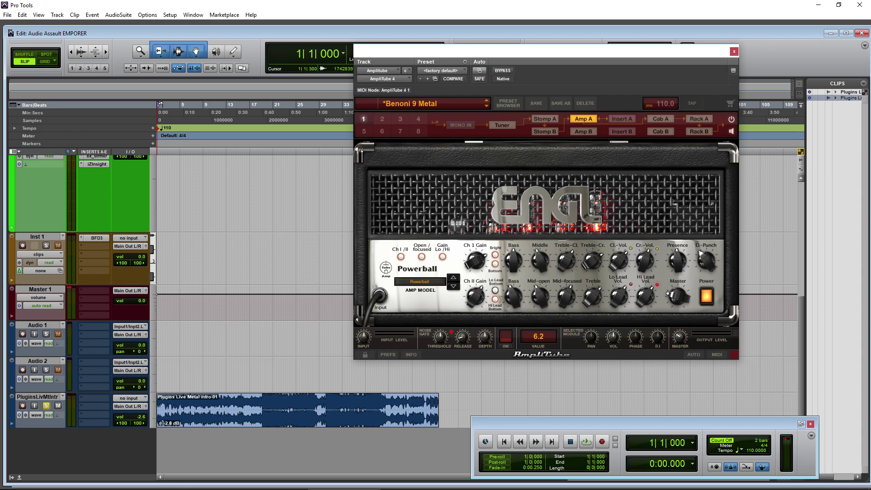